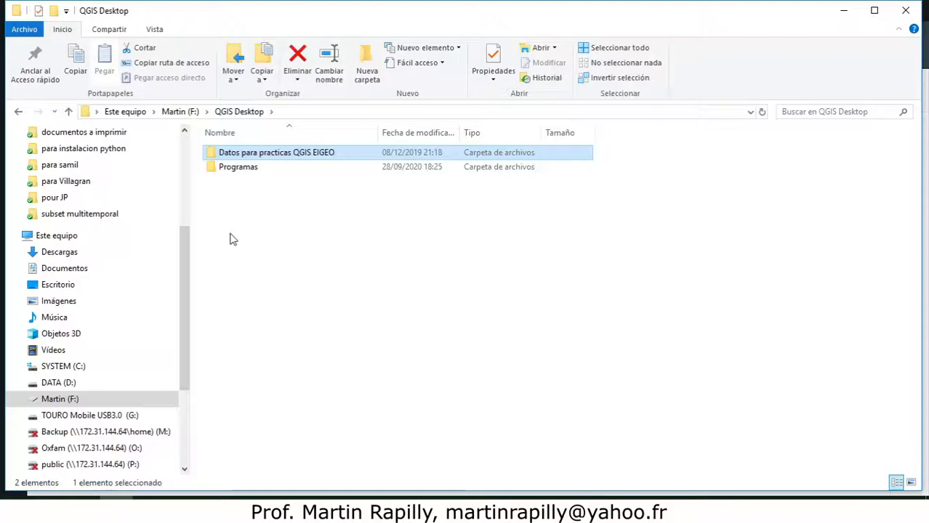
# Open the Programas folder holding the QGIS and Inkscape installers
pyautogui.doubleClick(246, 170)
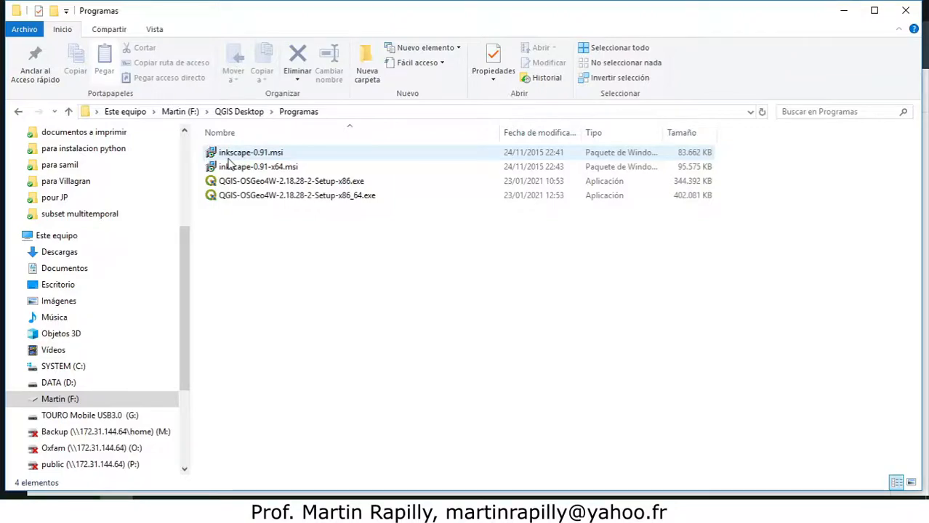
pyautogui.moveTo(229, 162)
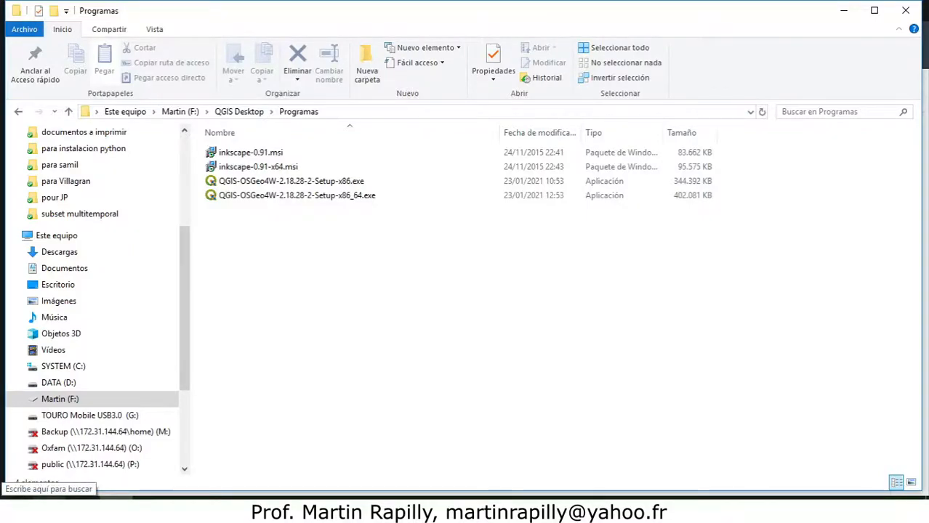
# Search Windows for sistema and open the System control panel page to check the system type, closing it afterwards
pyautogui.click(49, 510)
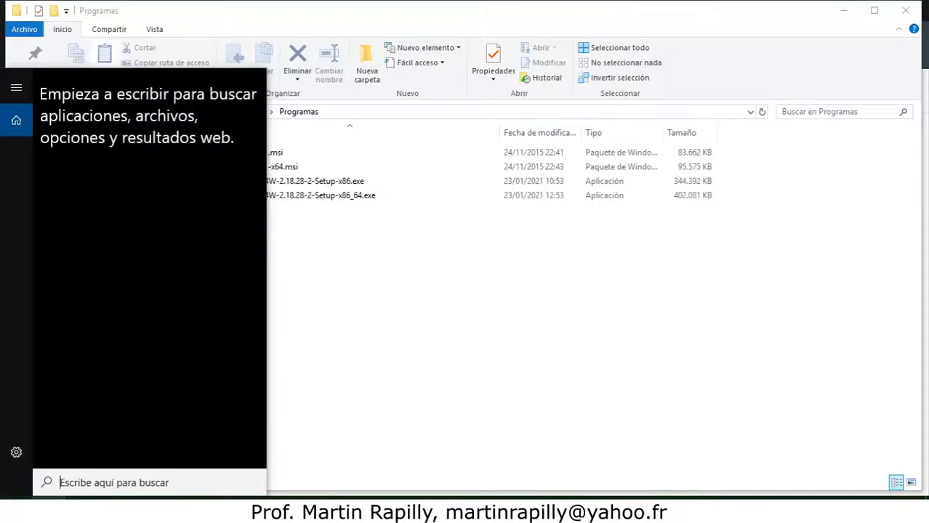
pyautogui.write('version')
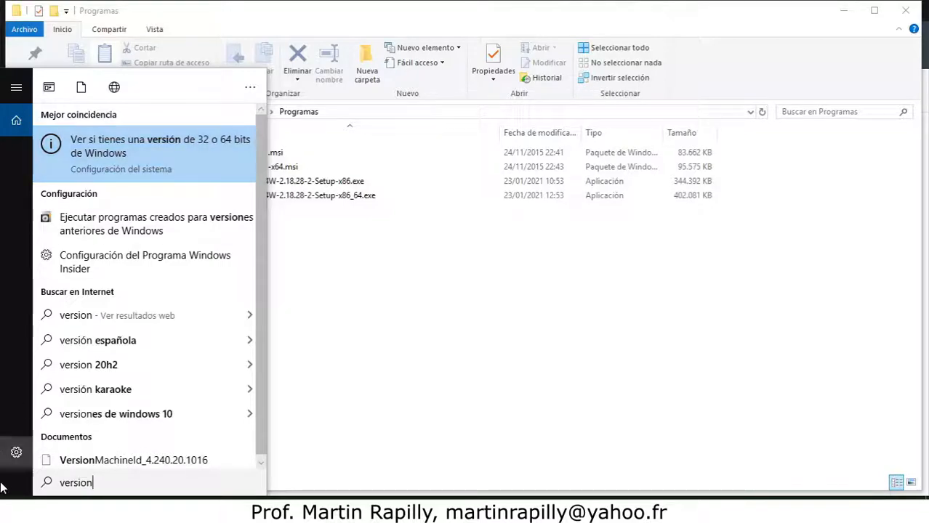
pyautogui.press('BackSpace')
pyautogui.press('BackSpace')
pyautogui.press('BackSpace')
pyautogui.press('BackSpace')
pyautogui.press('BackSpace')
pyautogui.press('BackSpace')
pyautogui.press('BackSpace')
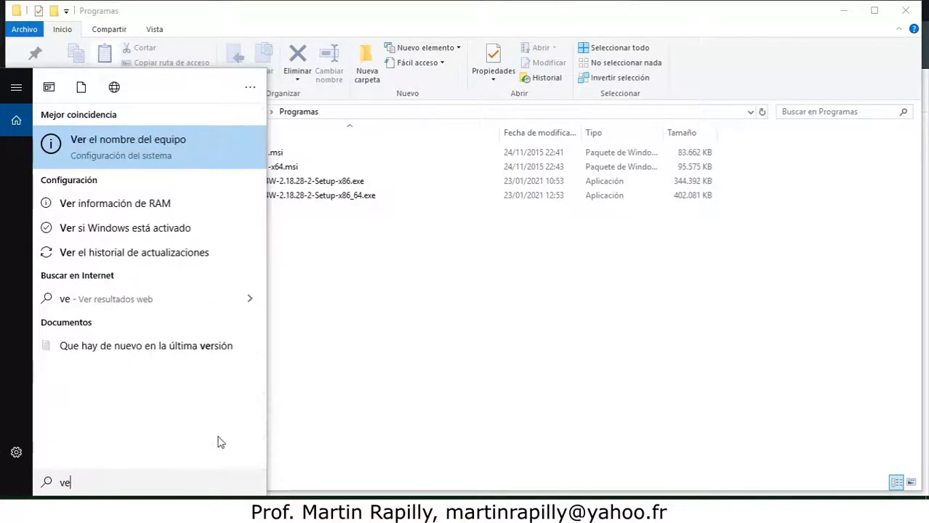
pyautogui.write('sistmea')
pyautogui.press('BackSpace')
pyautogui.press('BackSpace')
pyautogui.press('BackSpace')
pyautogui.write('ema')
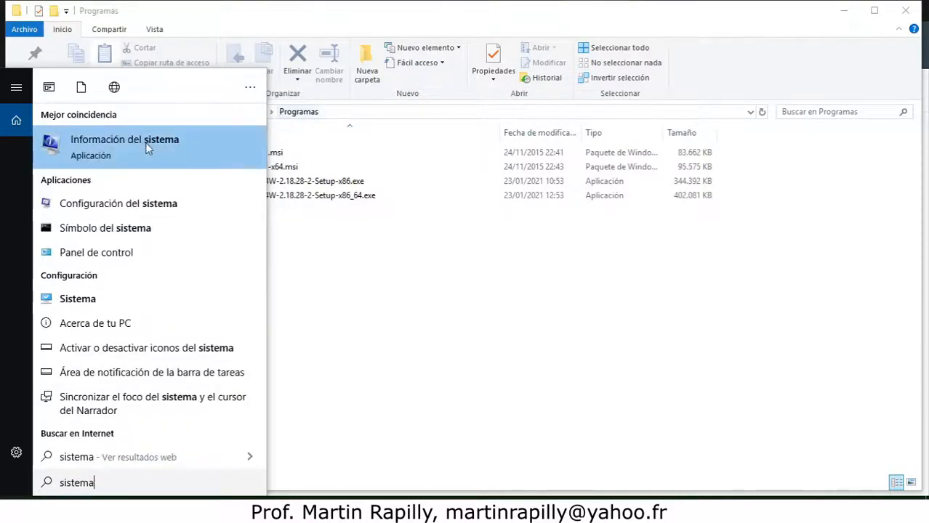
pyautogui.click(64, 305)
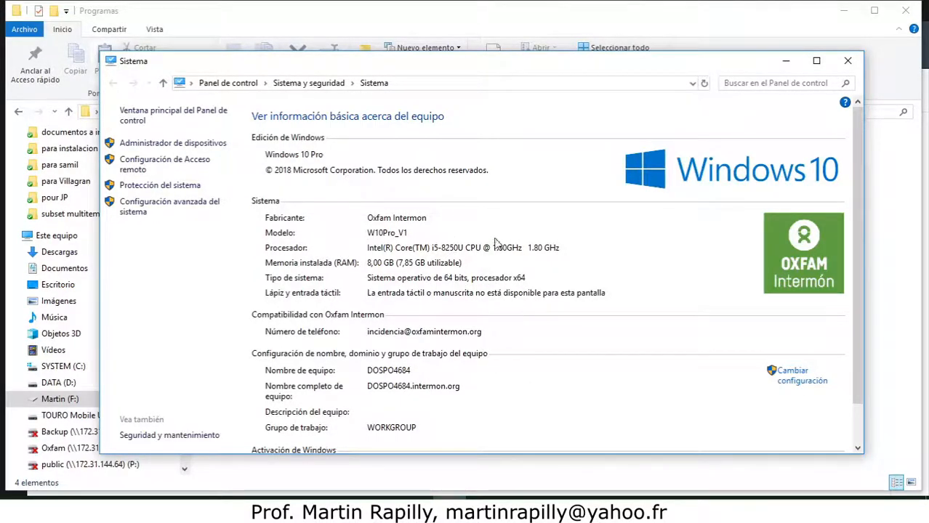
pyautogui.click(847, 61)
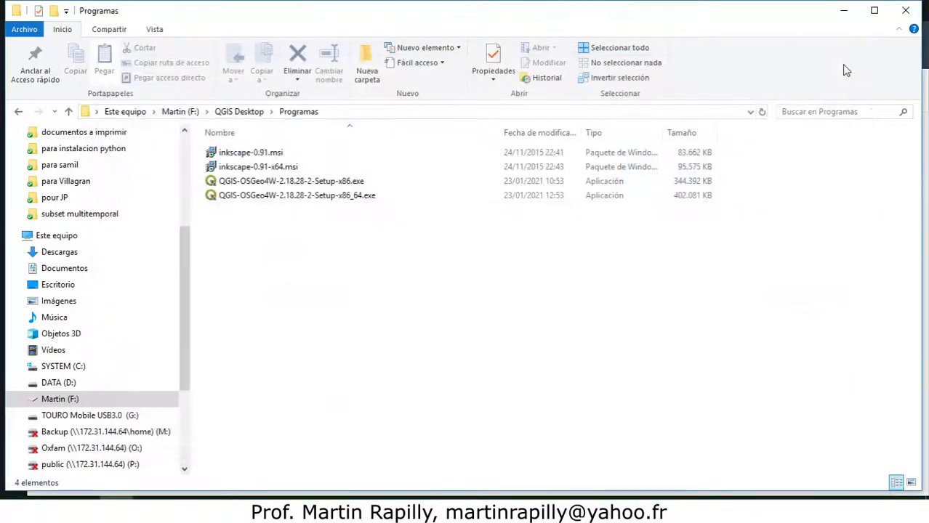
# Open the Windows Settings About page through a search for sistema to examine whether the system is 32 or 64 bits, and close Settings
pyautogui.click(355, 200)
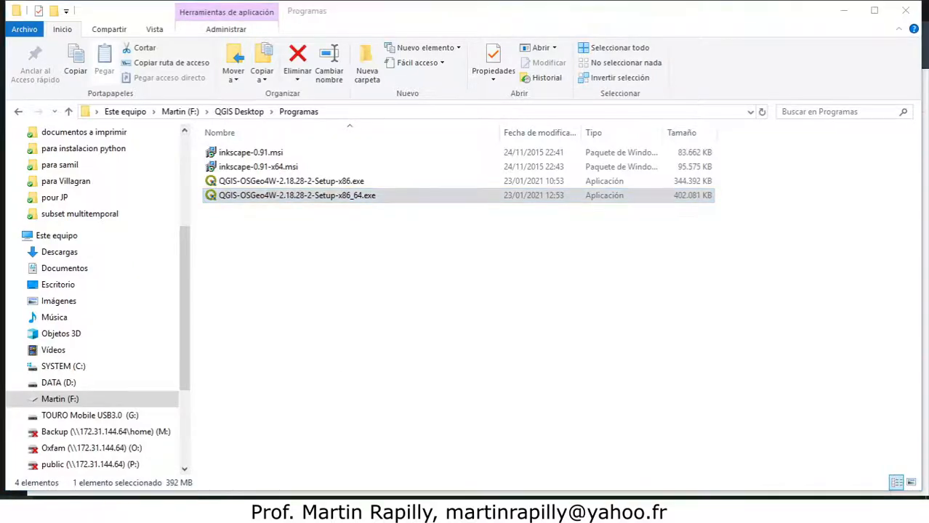
pyautogui.press('super')
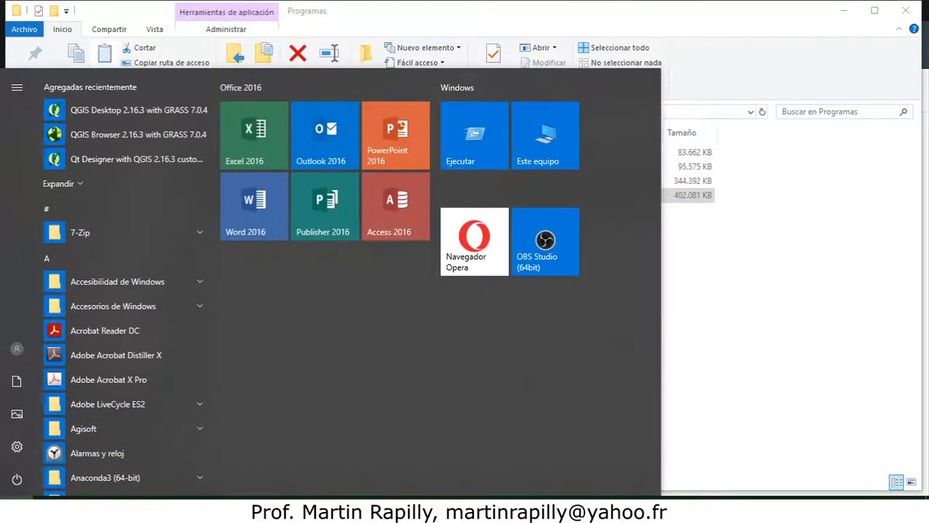
pyautogui.click(17, 449)
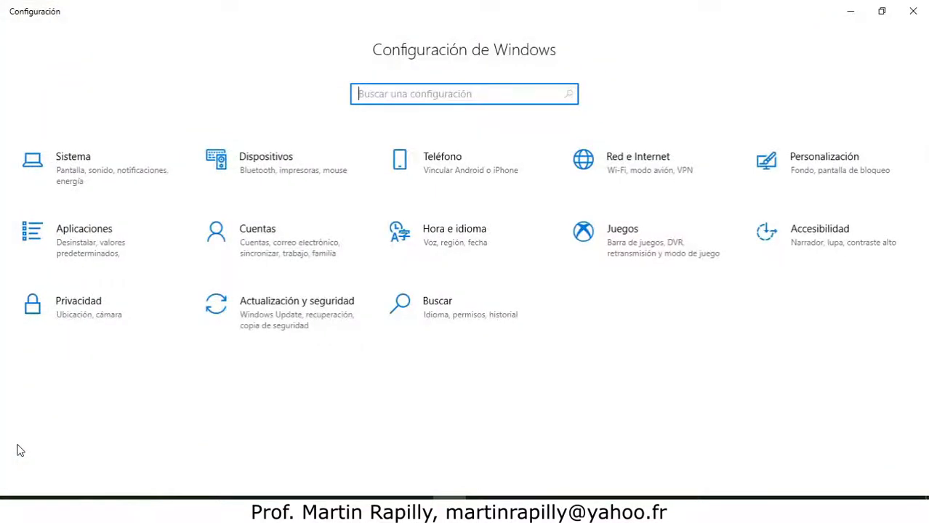
pyautogui.click(77, 162)
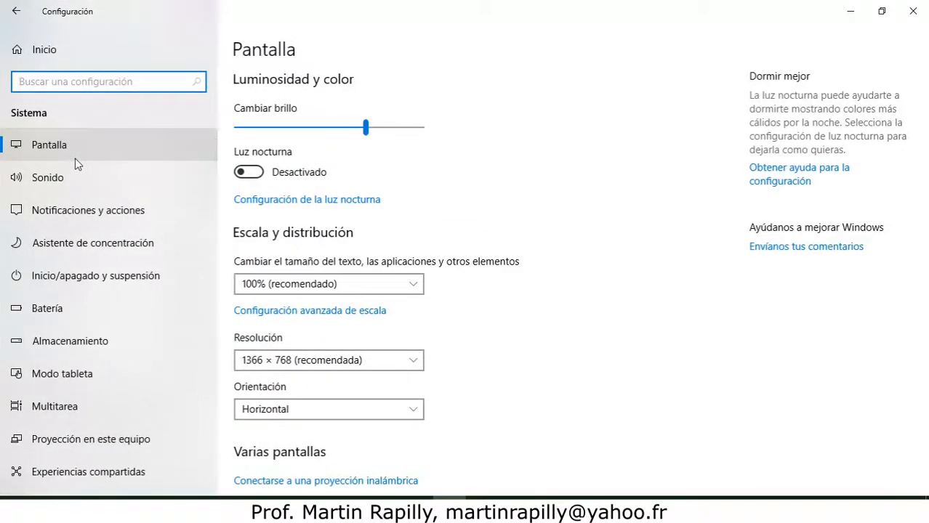
pyautogui.click(98, 88)
pyautogui.write('sistema')
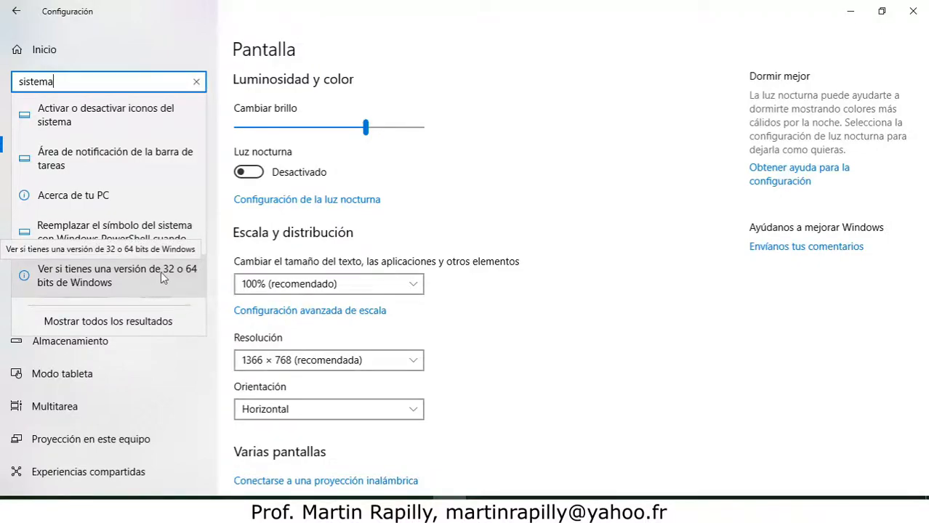
pyautogui.click(98, 284)
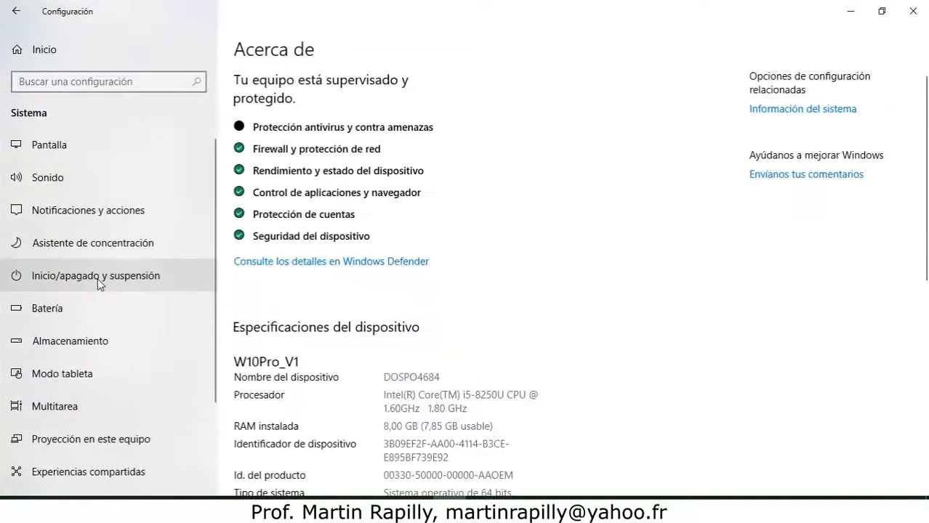
pyautogui.moveTo(926, 150); pyautogui.dragTo(926, 244)
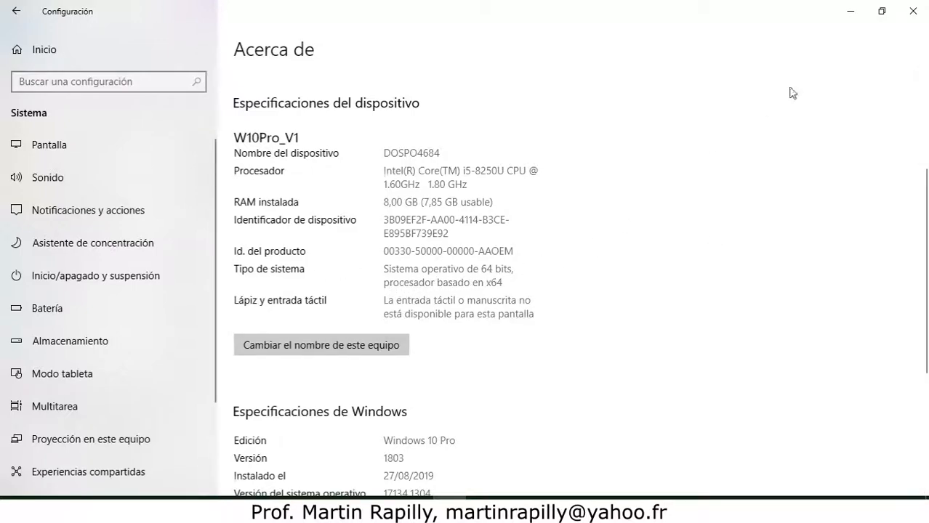
pyautogui.click(913, 12)
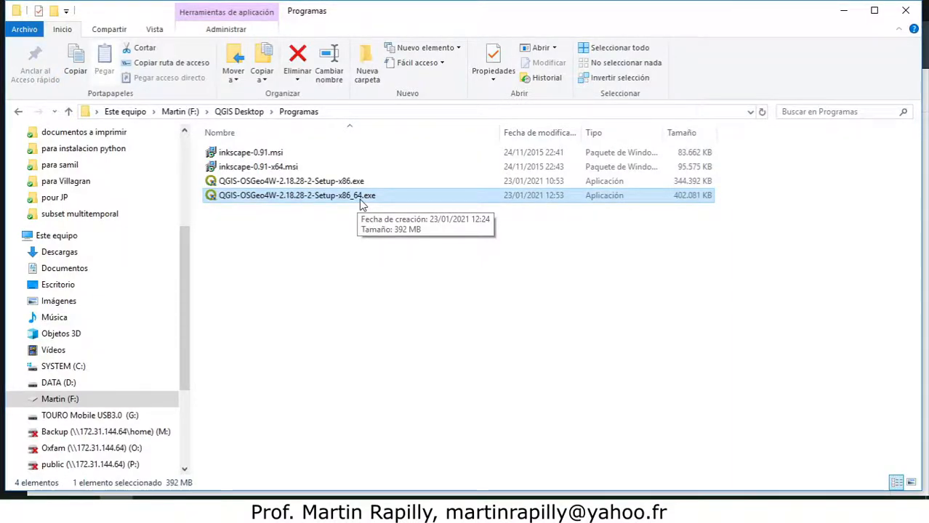
# Launch the QGIS-OSGeo4W-2.18.28-2-Setup-x86_64.exe installer and allow it to run
pyautogui.click(342, 180)
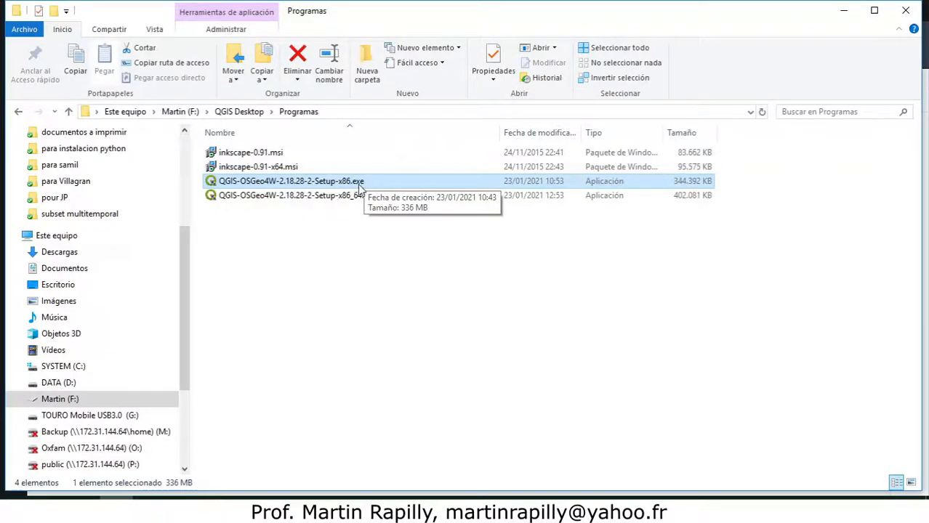
pyautogui.click(341, 199)
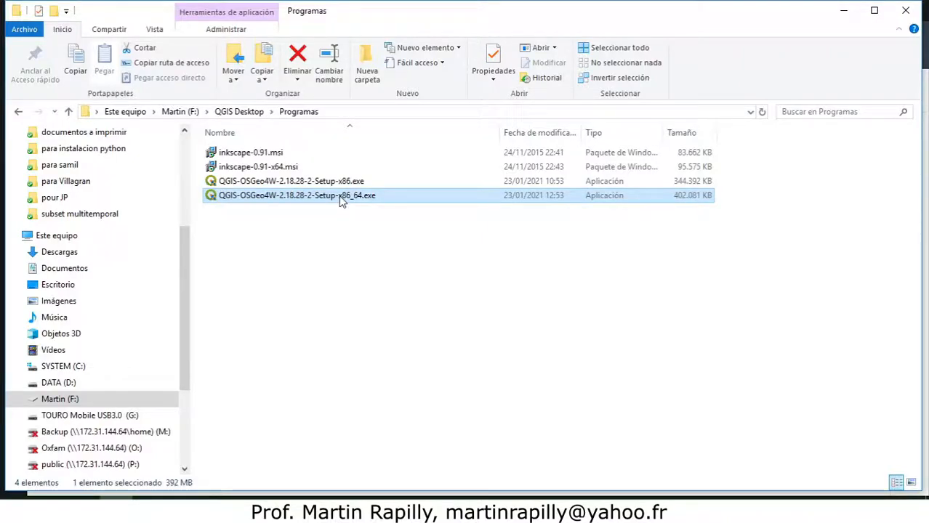
pyautogui.doubleClick(342, 199)
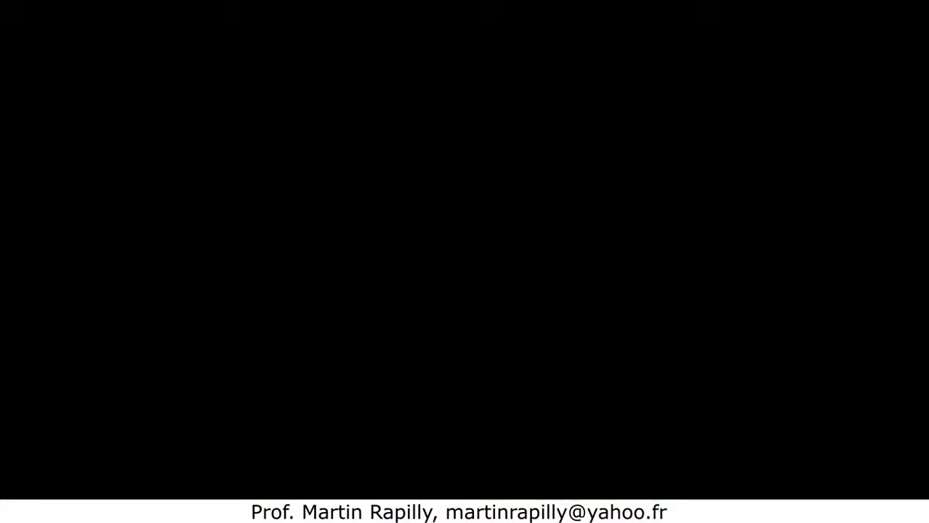
pyautogui.click(466, 395)
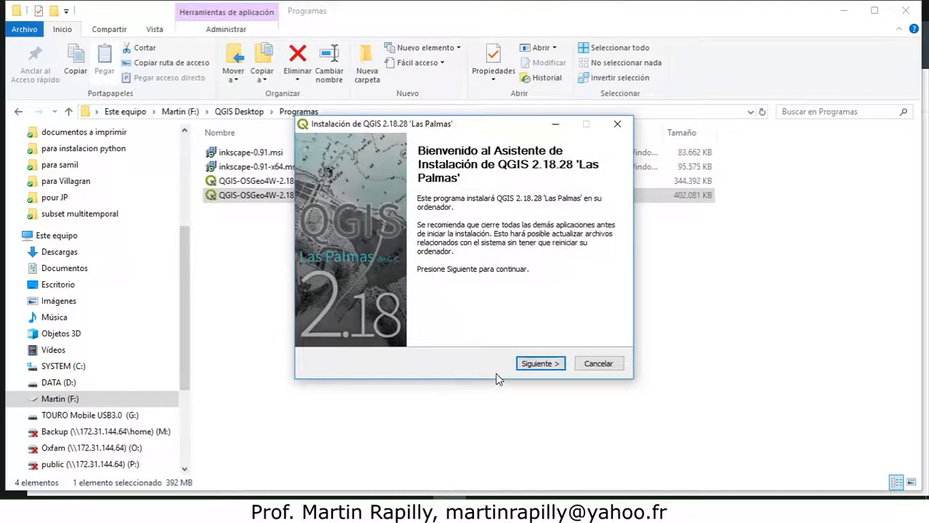
# Proceed past the installer's welcome page and accept the licence agreement
pyautogui.click(539, 363)
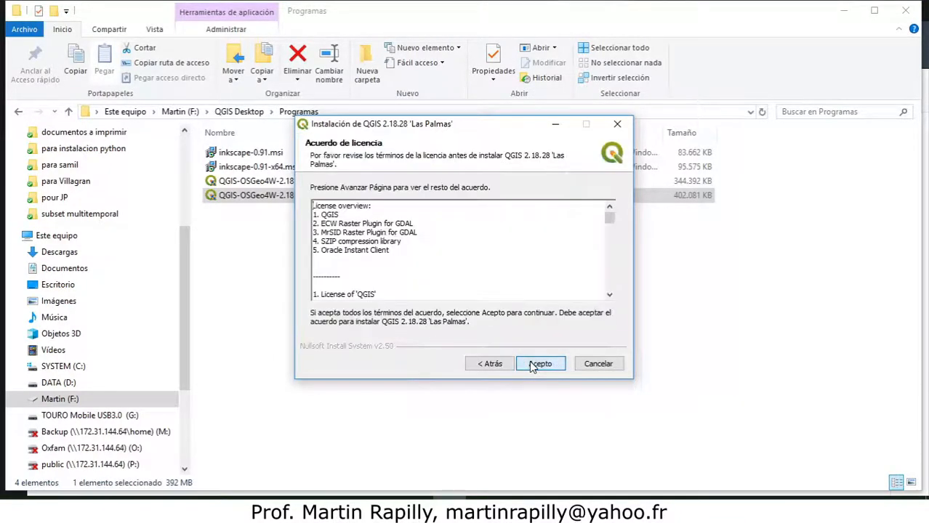
pyautogui.click(531, 367)
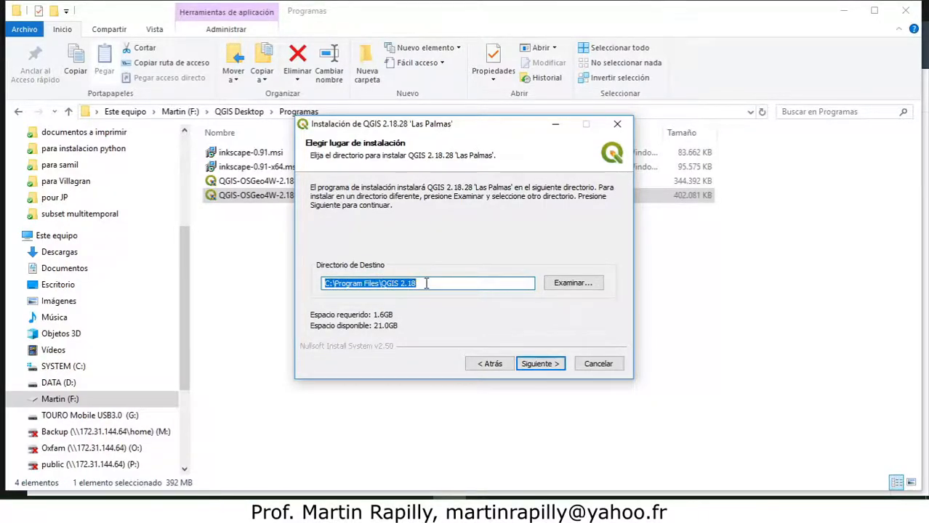
# Switch the installation folder's drive to D and back to C in the destination path C:\Program Files\QGIS 2.18
pyautogui.click(329, 283)
pyautogui.press('BackSpace')
pyautogui.write('D')
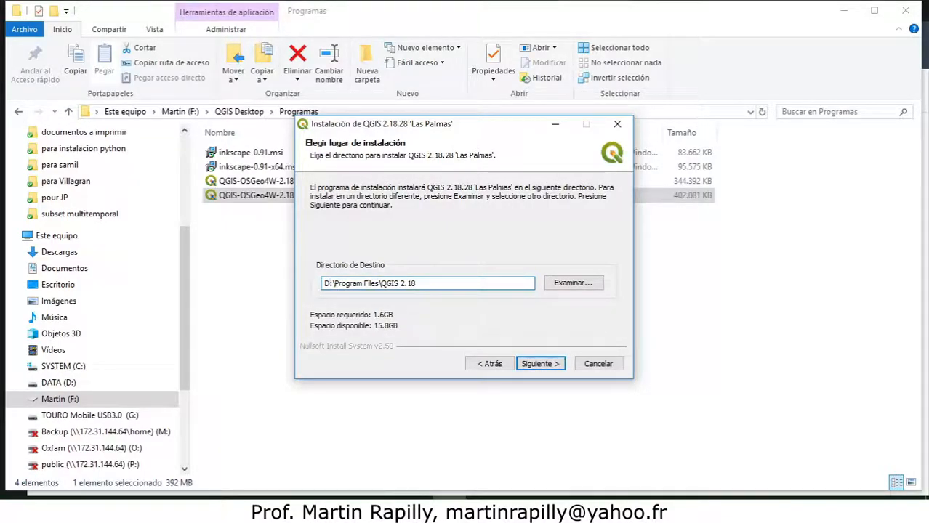
pyautogui.press('BackSpace')
pyautogui.write('C')
# Keep the destination folder, install QGIS with only the default QGIS component, and finish the wizard
pyautogui.click(534, 365)
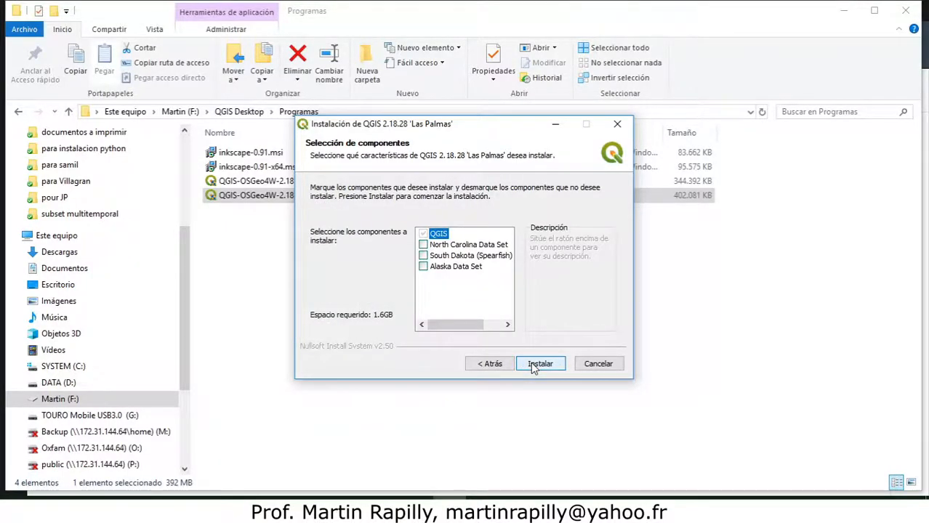
pyautogui.click(539, 363)
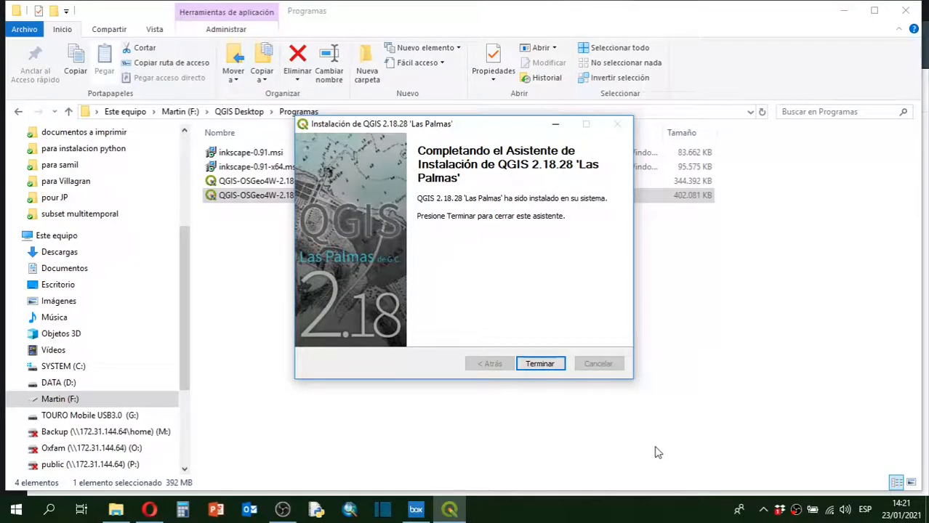
pyautogui.click(551, 367)
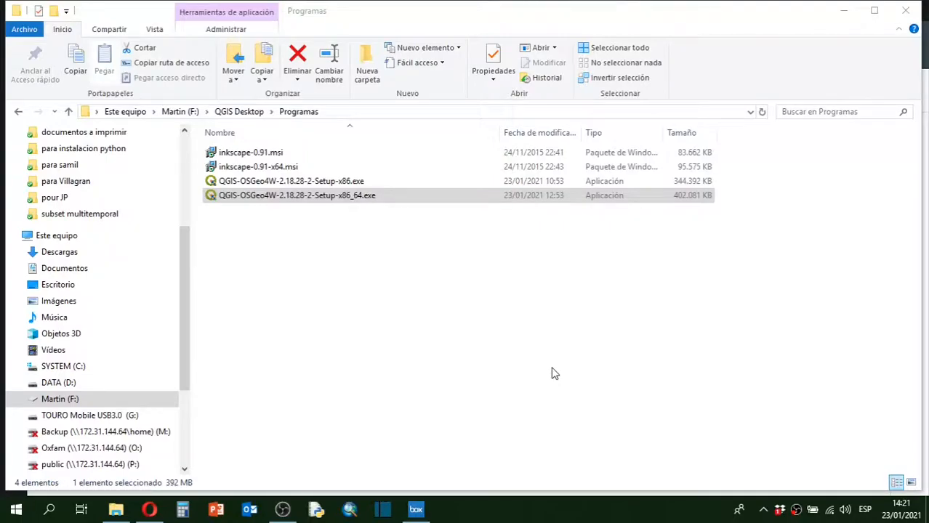
# Start QGIS Desktop 2.18.28 from the new QGIS 2.18 folder in the Start menu
pyautogui.click(16, 515)
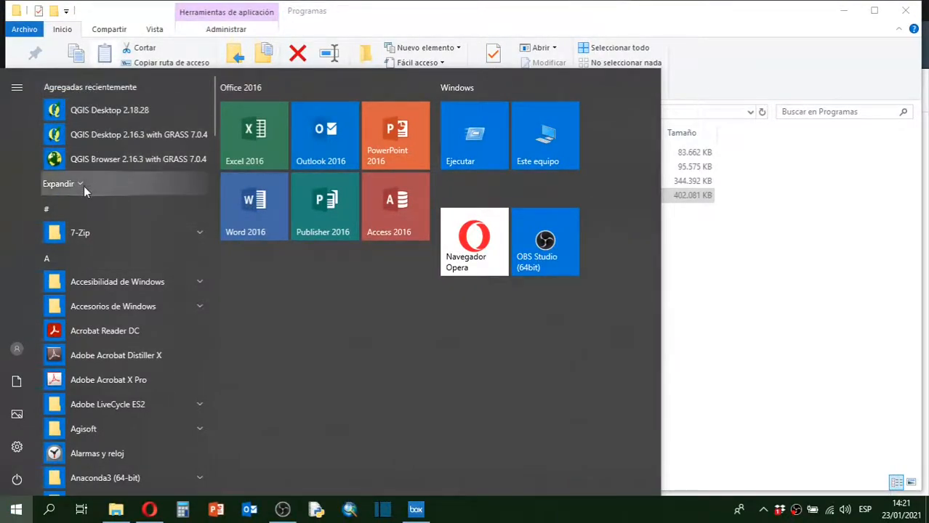
pyautogui.moveTo(214, 115); pyautogui.dragTo(227, 402)
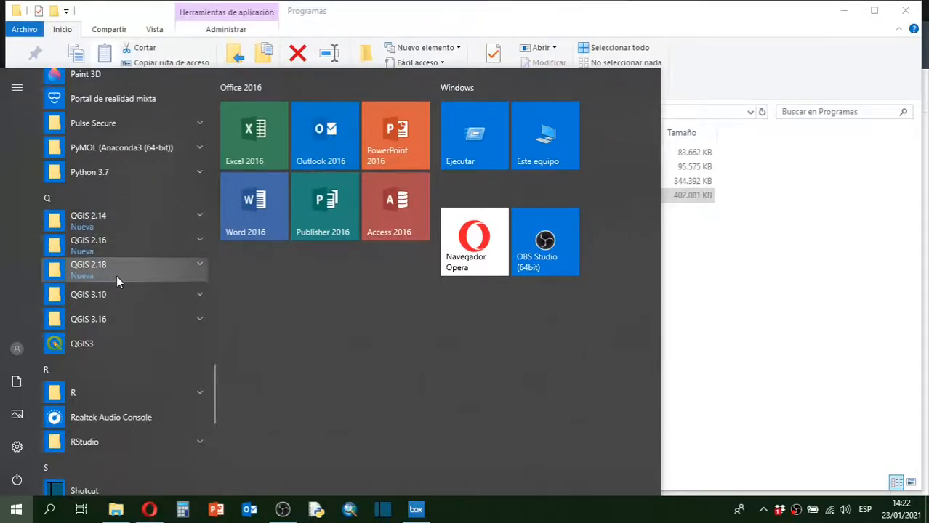
pyautogui.click(203, 270)
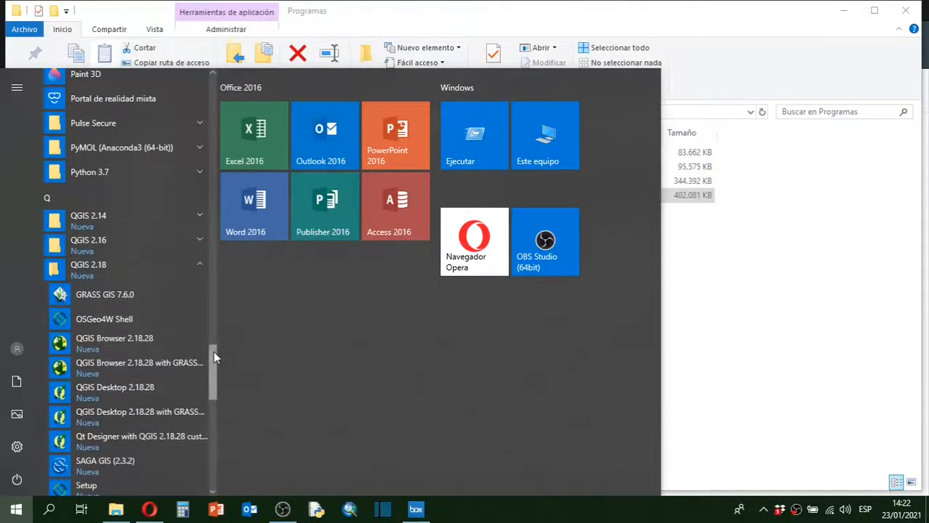
pyautogui.moveTo(214, 351)
pyautogui.mouseDown()
pyautogui.moveTo(214, 338)
pyautogui.moveTo(214, 355)
pyautogui.mouseUp()
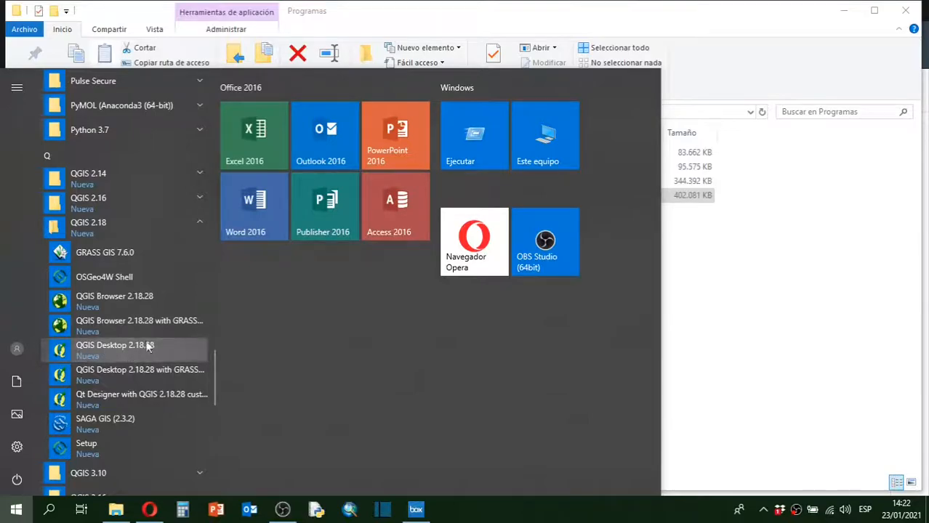
pyautogui.click(162, 351)
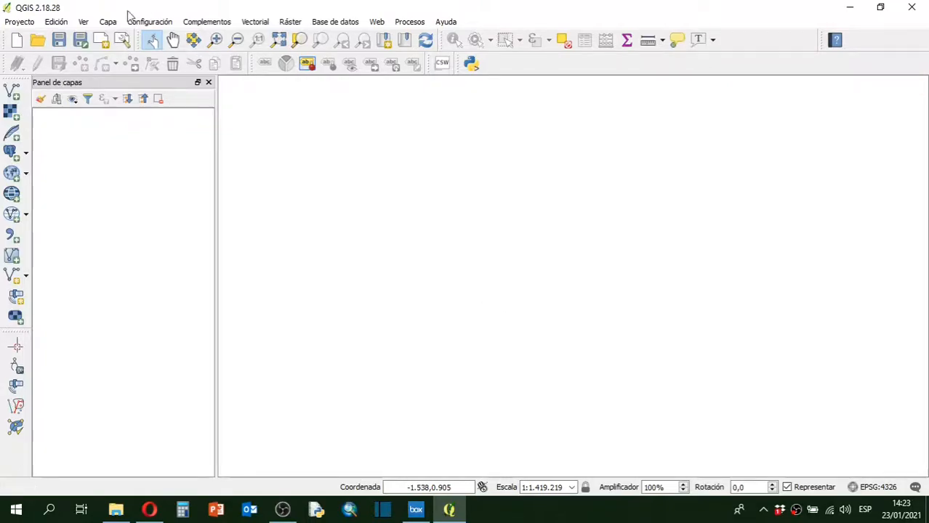
# Browse the main menus and the project's coordinate reference system properties to get to know the interface
pyautogui.click(18, 24)
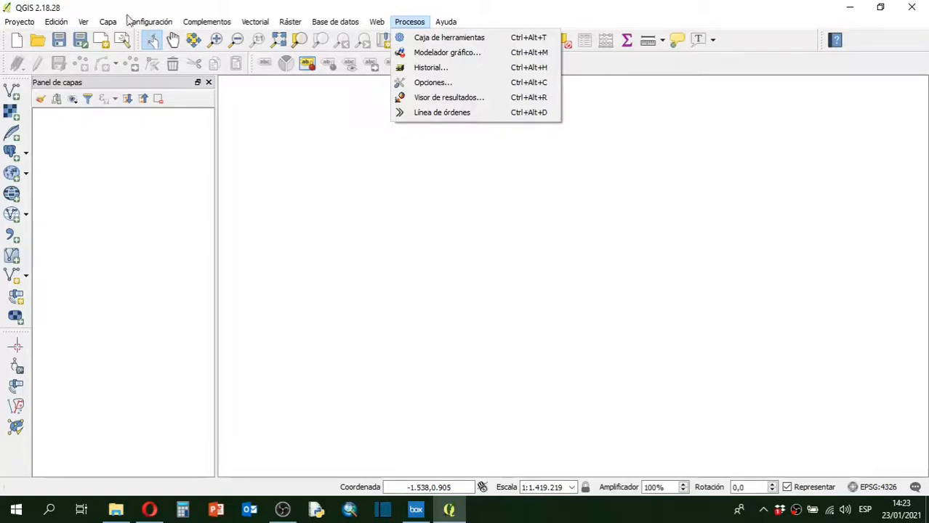
pyautogui.moveTo(24, 25)
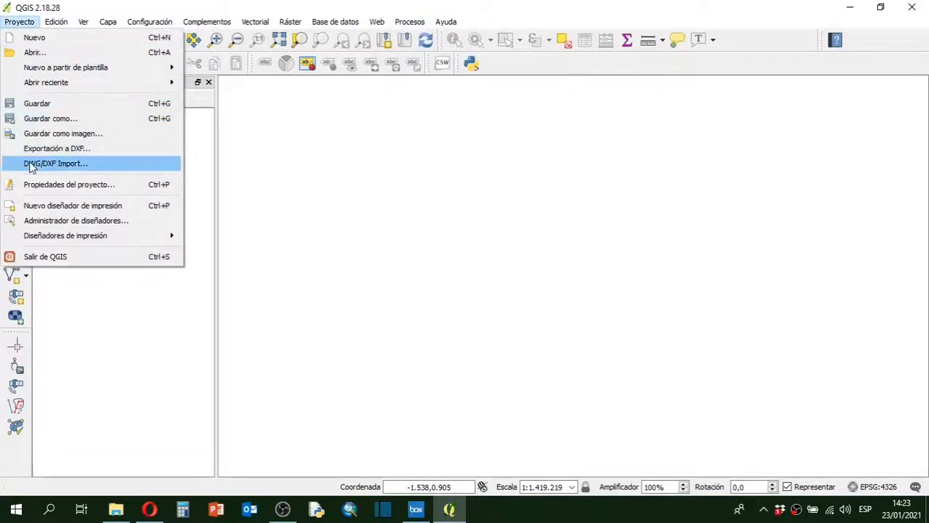
pyautogui.click(58, 23)
pyautogui.click(85, 25)
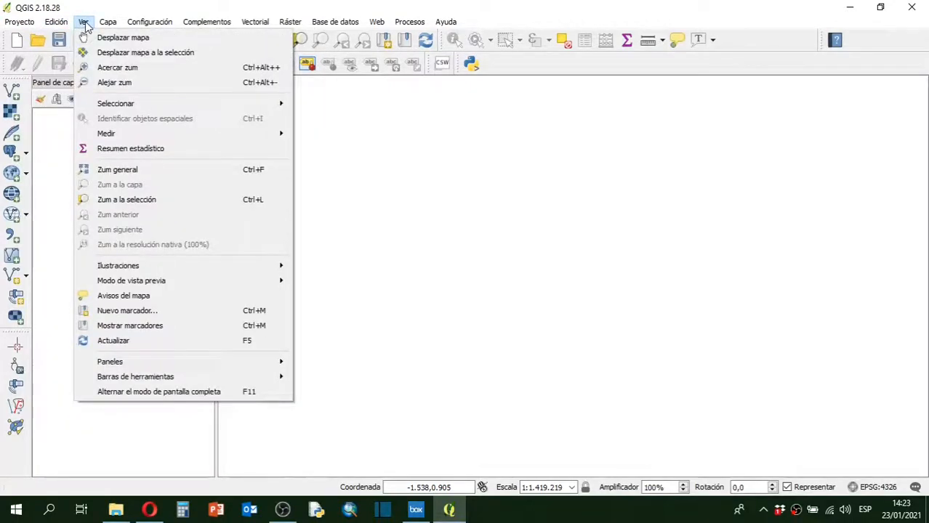
pyautogui.moveTo(163, 24)
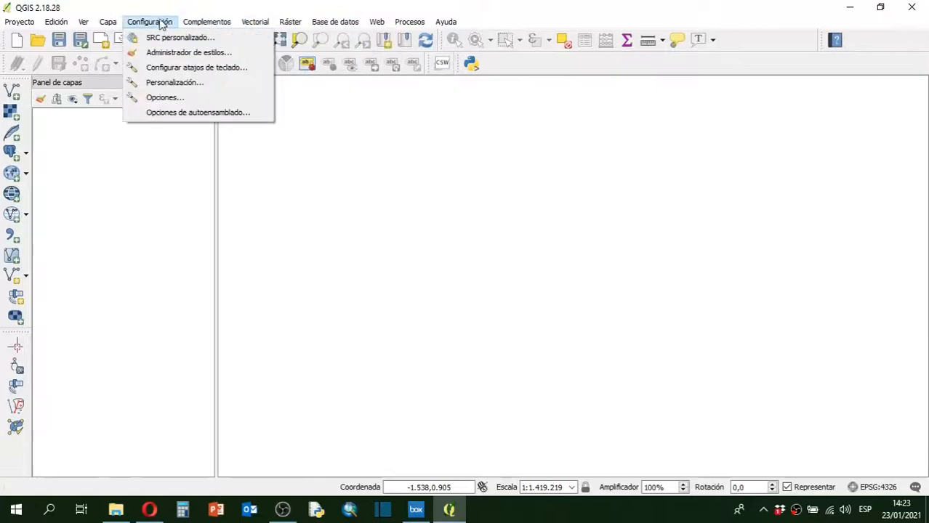
pyautogui.moveTo(106, 22)
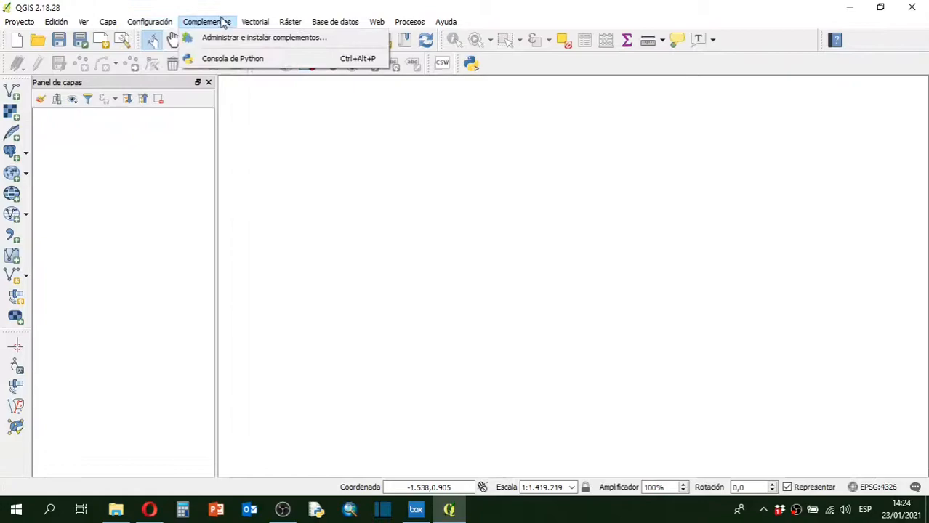
pyautogui.moveTo(270, 27)
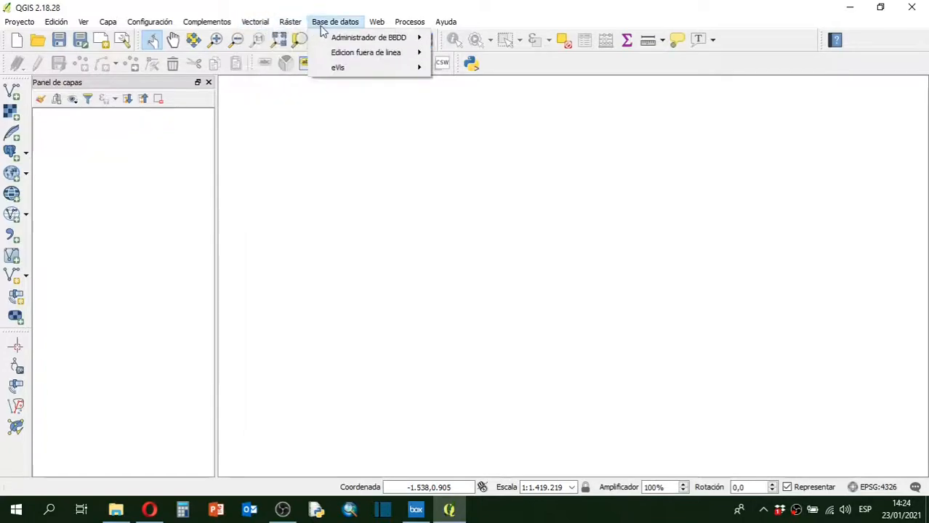
pyautogui.moveTo(378, 22)
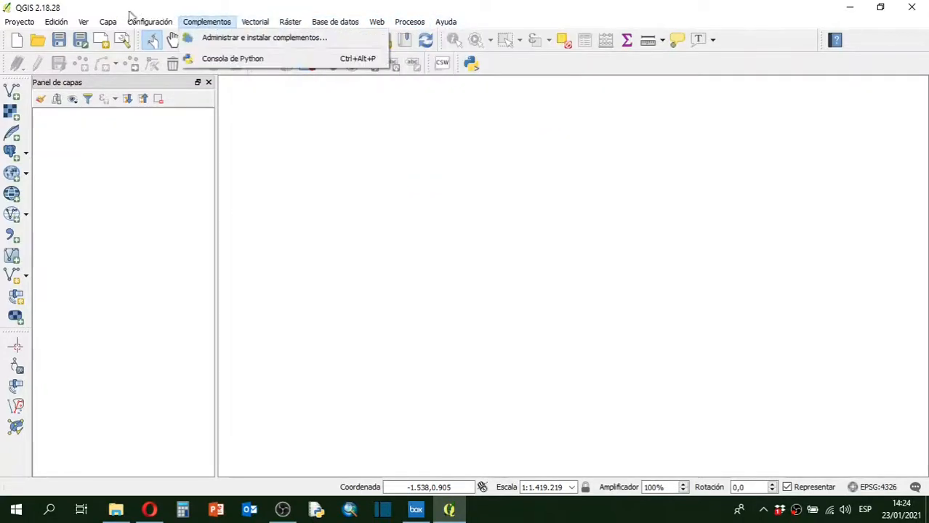
pyautogui.moveTo(19, 25)
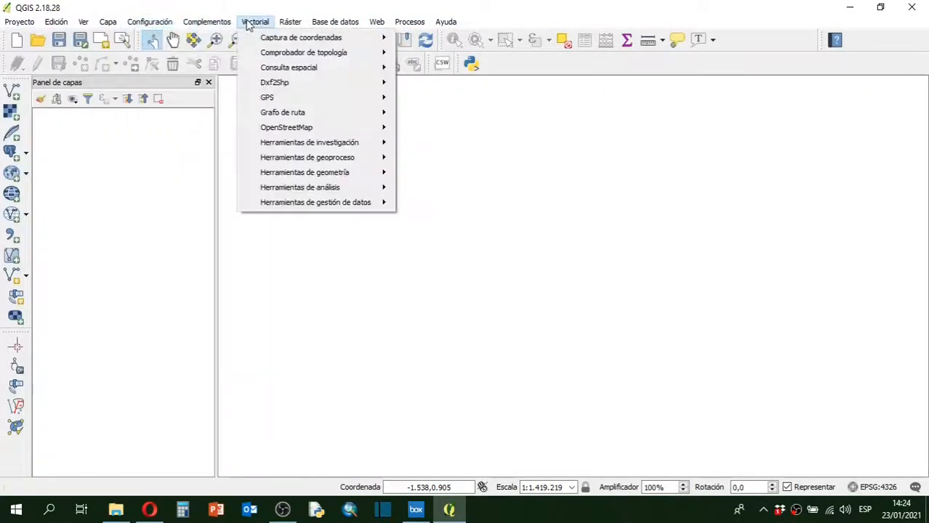
pyautogui.moveTo(338, 25)
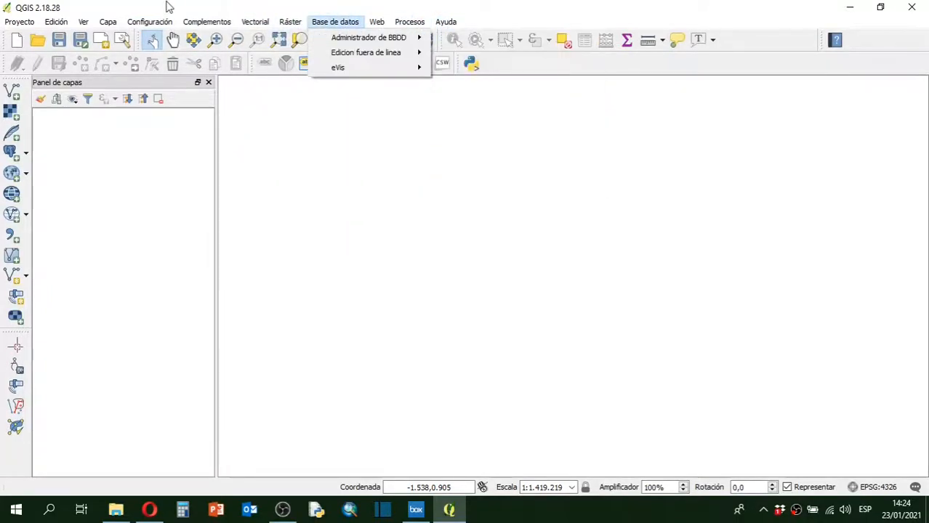
pyautogui.moveTo(54, 23)
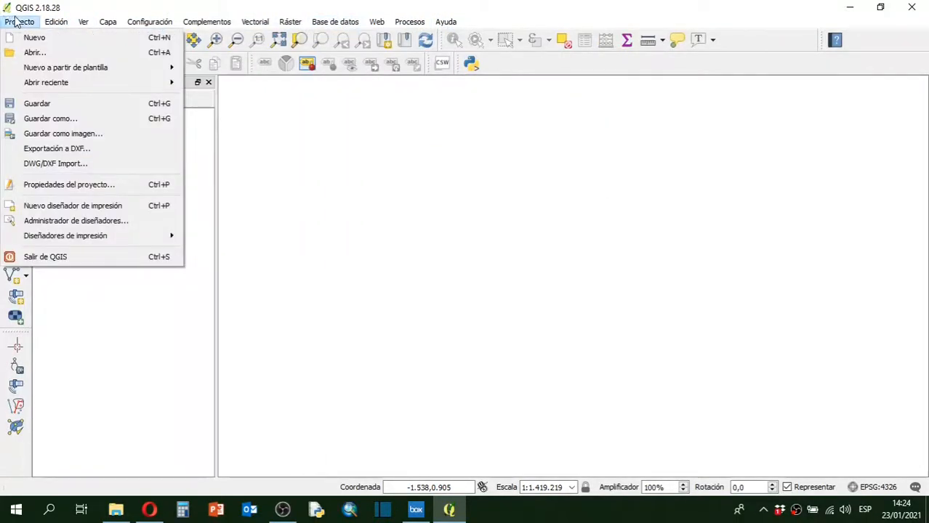
pyautogui.moveTo(206, 25)
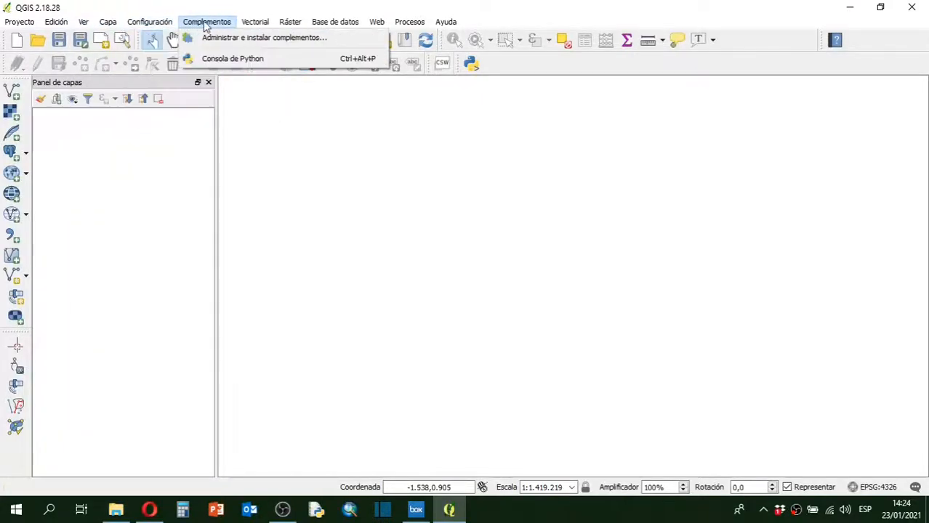
pyautogui.click(310, 10)
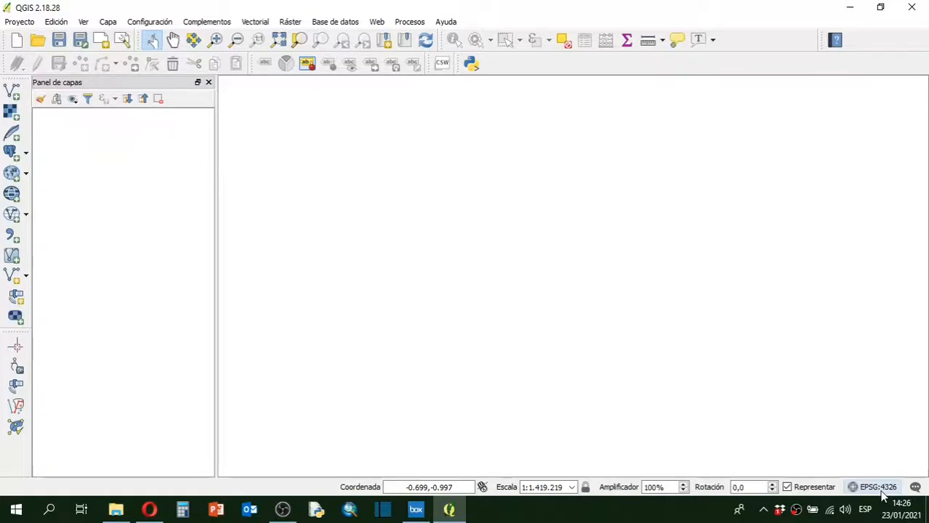
pyautogui.click(878, 487)
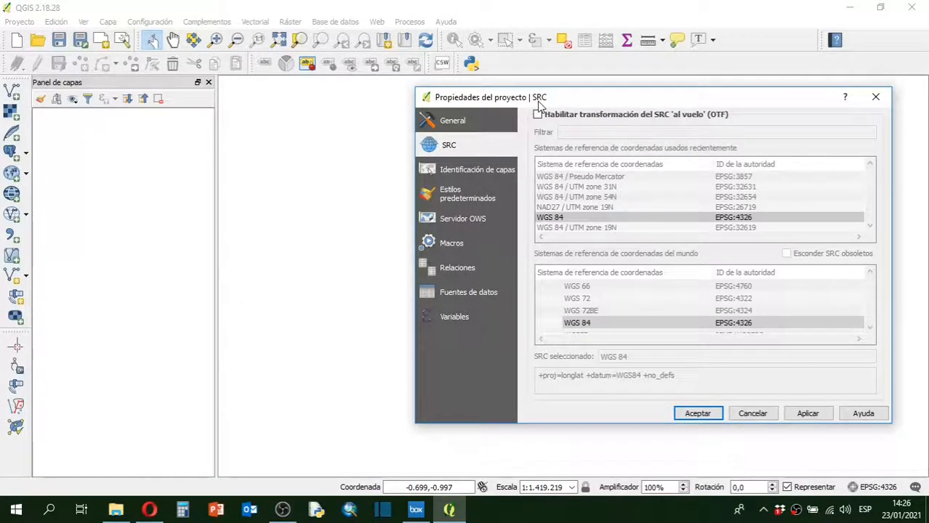
pyautogui.click(876, 98)
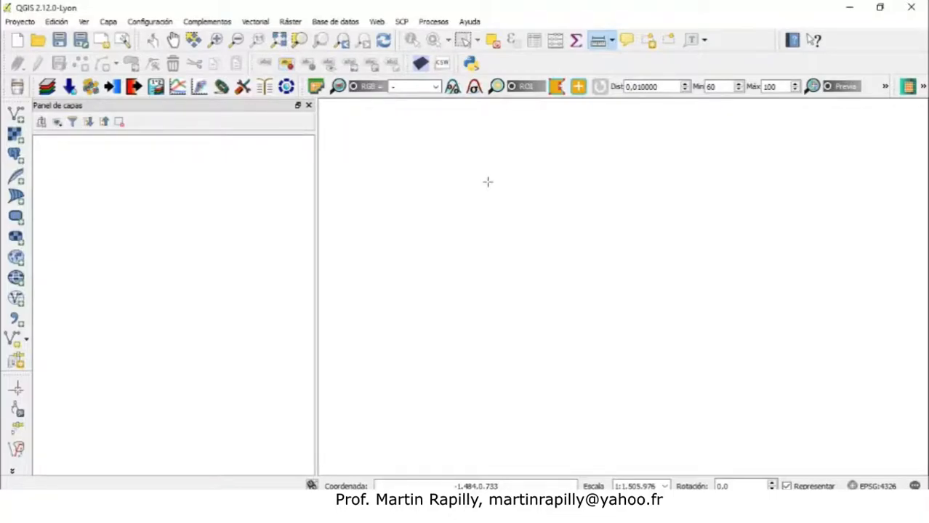
# Open the Add Vector Layer dialog and look through the encoding options, keeping UTF-8
pyautogui.click(19, 121)
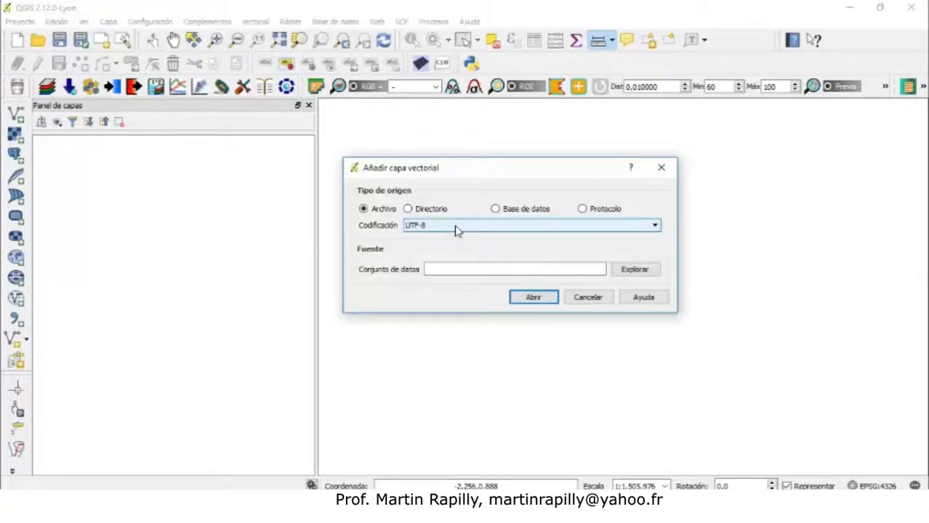
pyautogui.click(655, 227)
pyautogui.click(655, 293)
pyautogui.moveTo(656, 285); pyautogui.dragTo(655, 240)
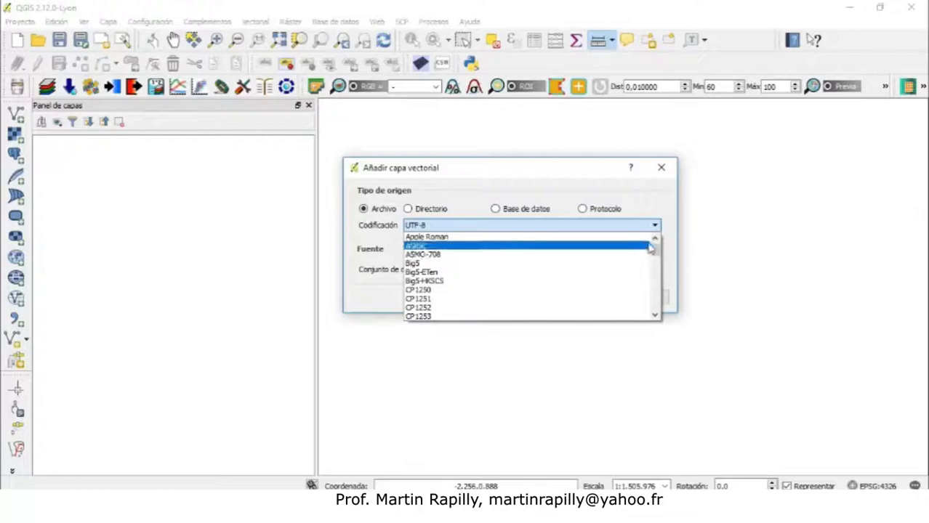
pyautogui.moveTo(655, 251); pyautogui.dragTo(656, 304)
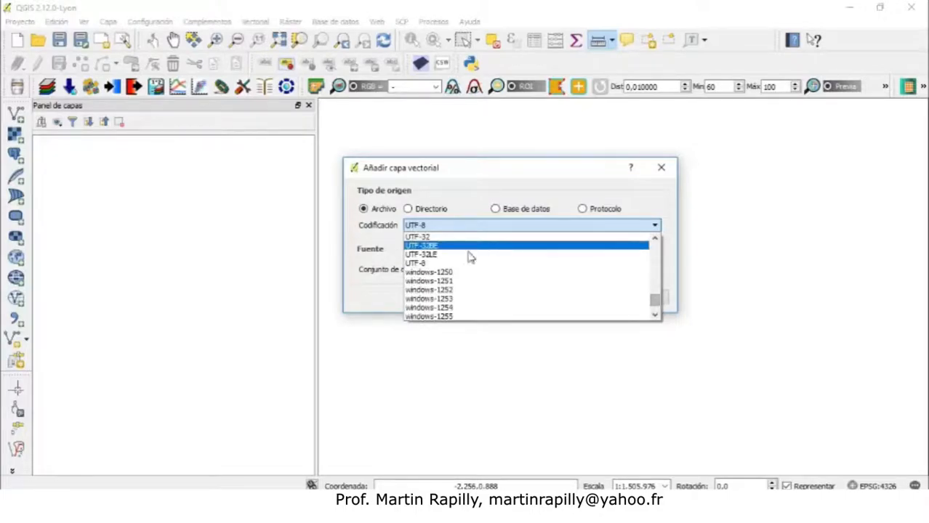
pyautogui.click(460, 265)
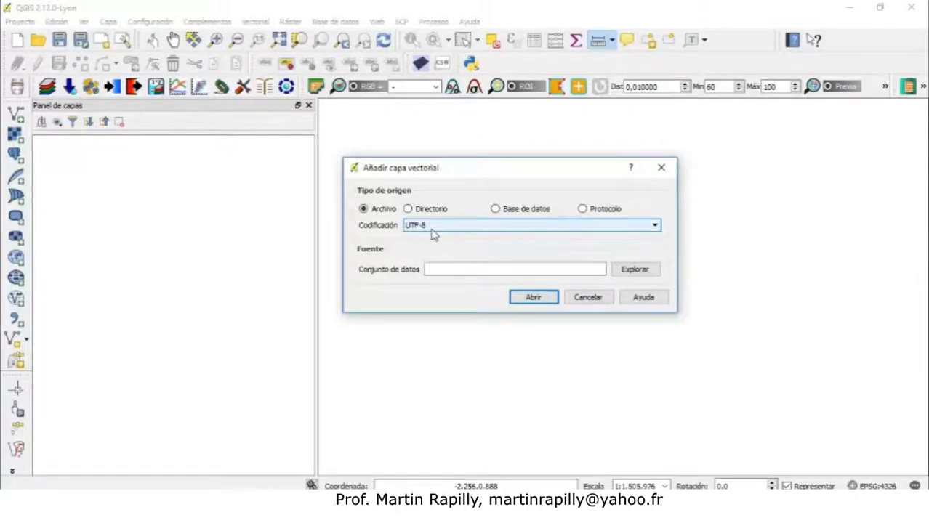
pyautogui.click(656, 229)
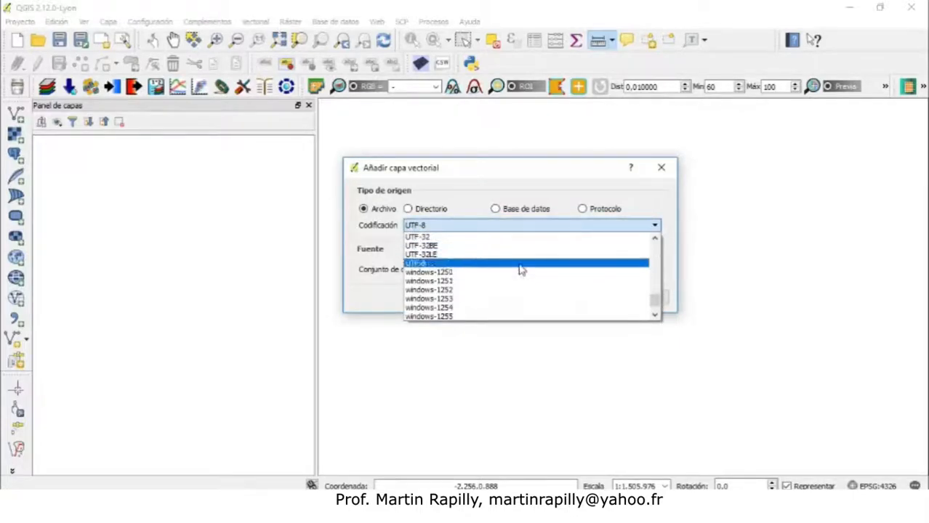
pyautogui.click(655, 316)
pyautogui.click(655, 317)
pyautogui.click(655, 316)
pyautogui.click(655, 316)
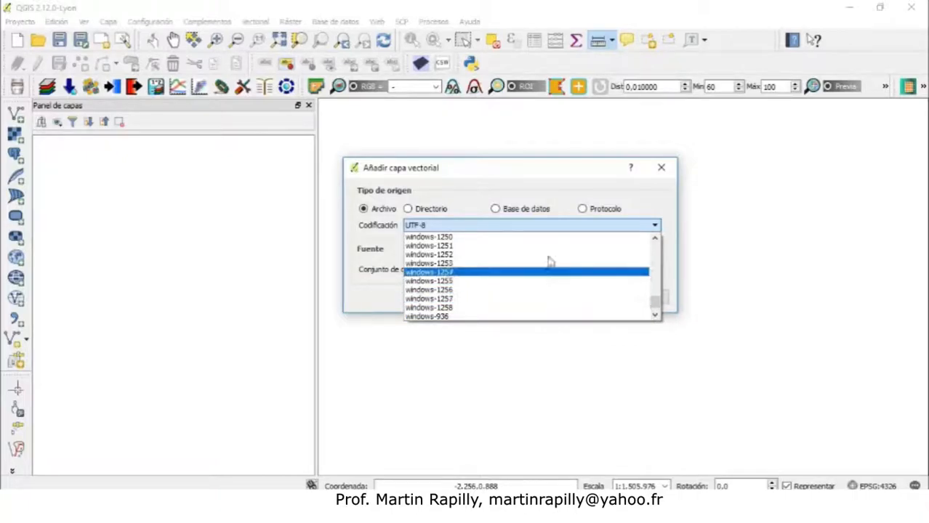
pyautogui.click(527, 183)
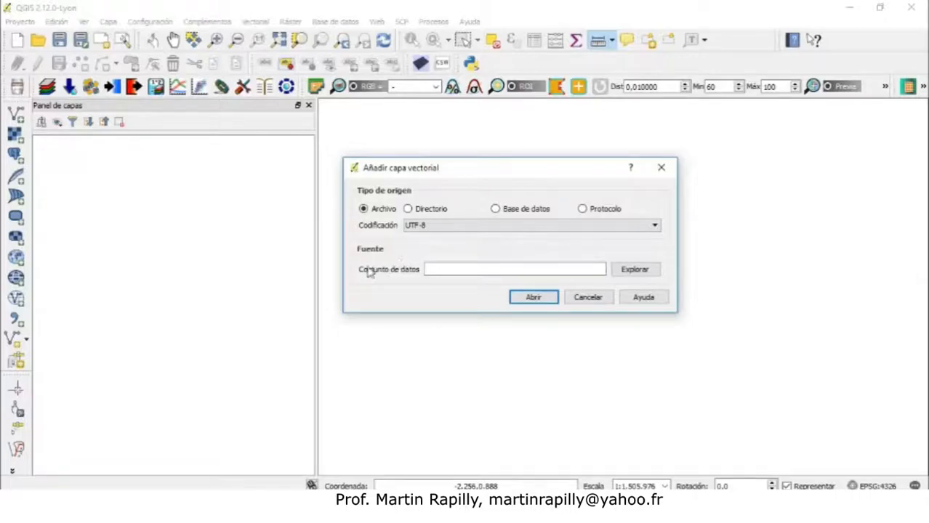
# Browse for a dataset in the Manual QGIS Desktop > Datos para practicas QGIS EIGEO > Vectores folder on drive E
pyautogui.click(634, 270)
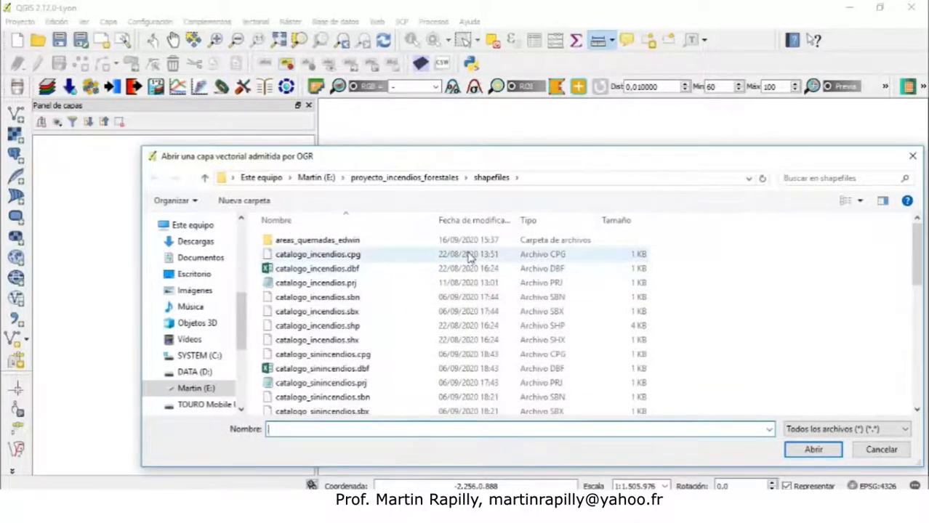
pyautogui.click(198, 408)
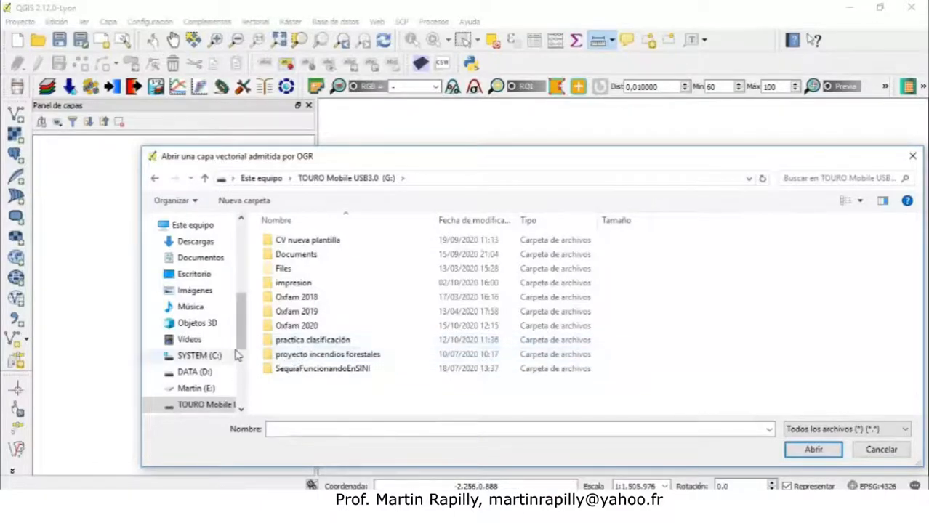
pyautogui.scroll(-2, 207, 335)
pyautogui.click(200, 320)
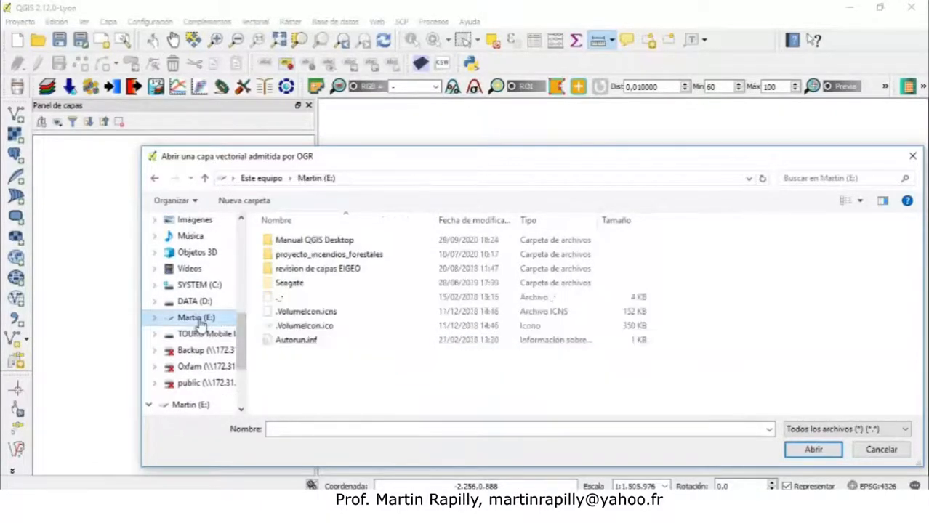
pyautogui.doubleClick(323, 245)
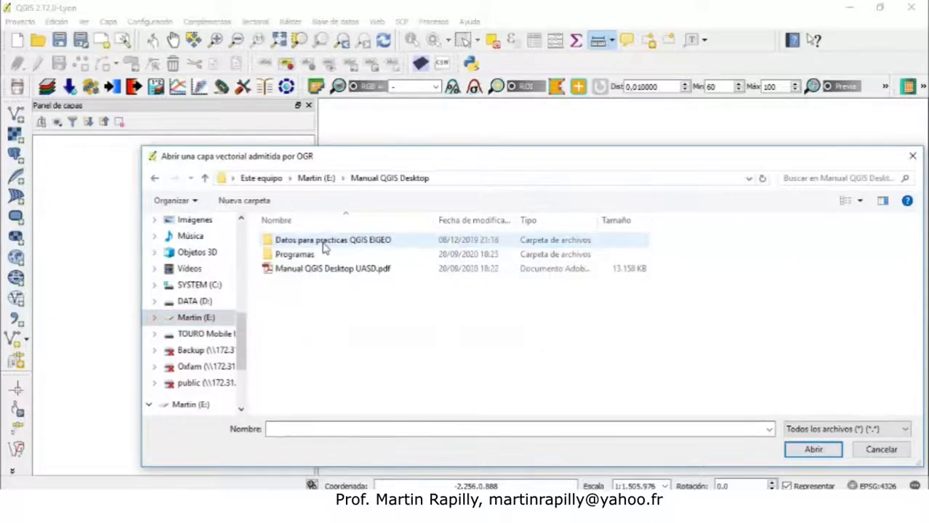
pyautogui.doubleClick(300, 243)
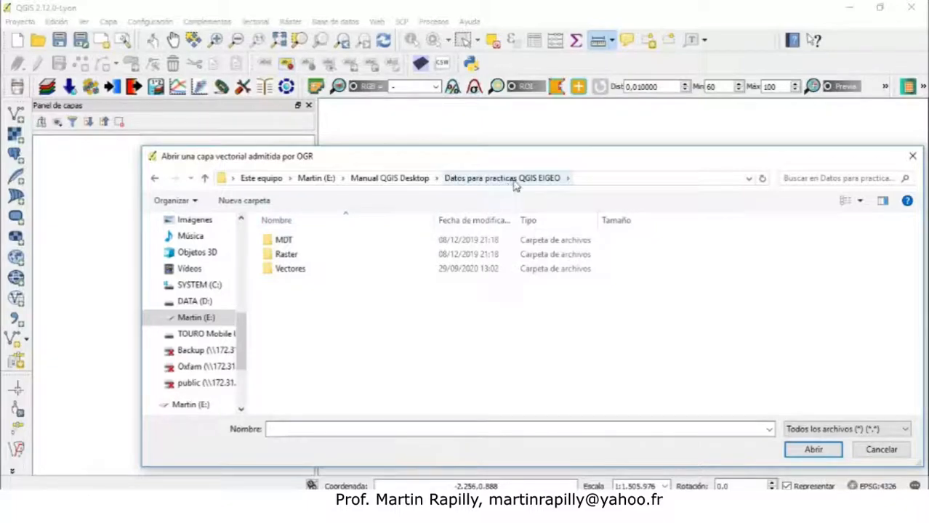
pyautogui.doubleClick(288, 274)
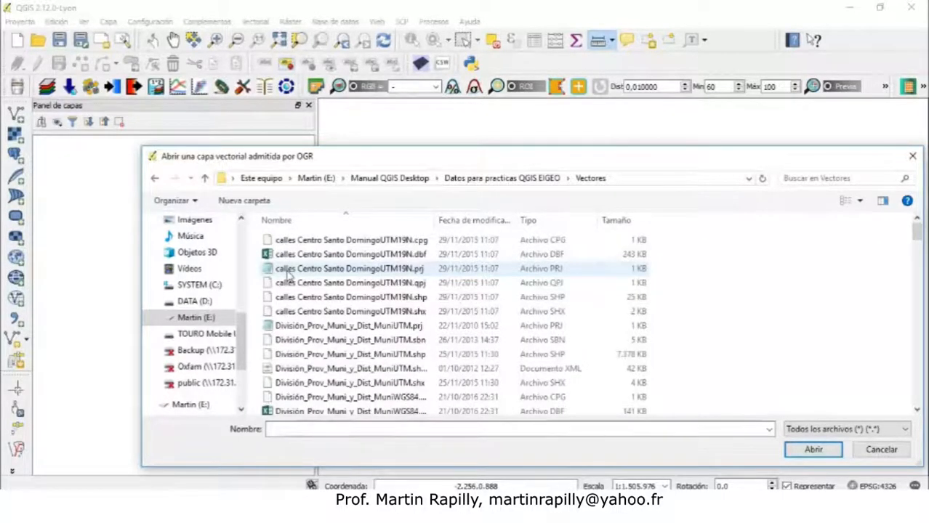
# Select the sets of files that make up the EstacionesPluviometricas and hispaniola shapefiles to examine their components
pyautogui.click(918, 251)
pyautogui.moveTo(918, 251); pyautogui.dragTo(920, 273)
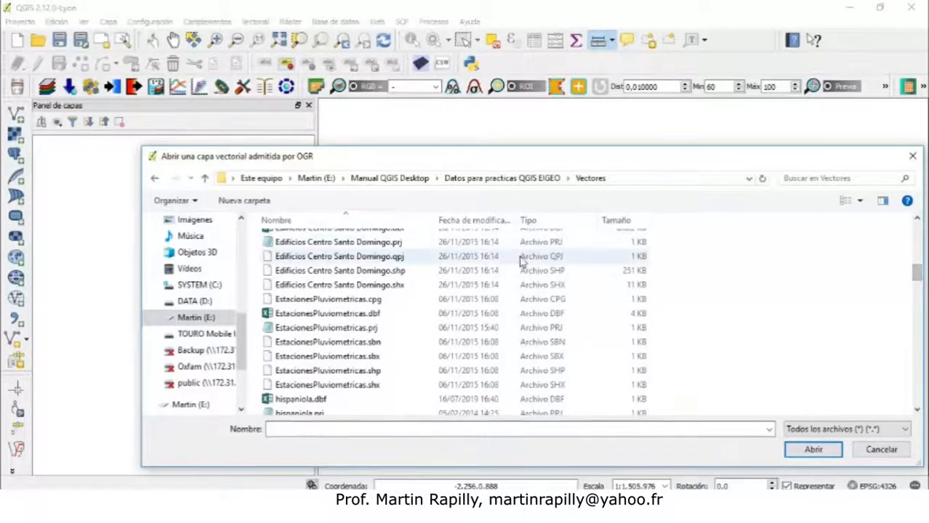
pyautogui.moveTo(257, 297); pyautogui.dragTo(330, 391)
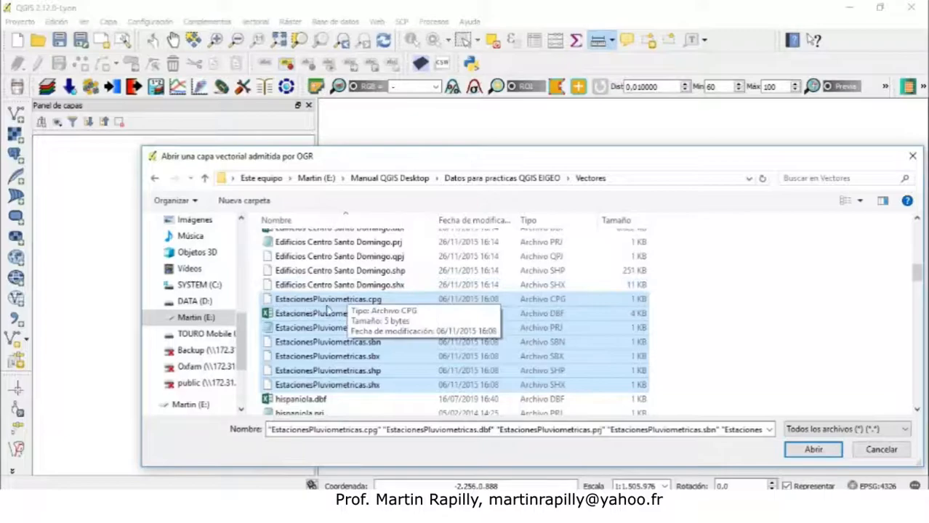
pyautogui.moveTo(920, 275); pyautogui.dragTo(918, 289)
pyautogui.moveTo(253, 269); pyautogui.dragTo(308, 392)
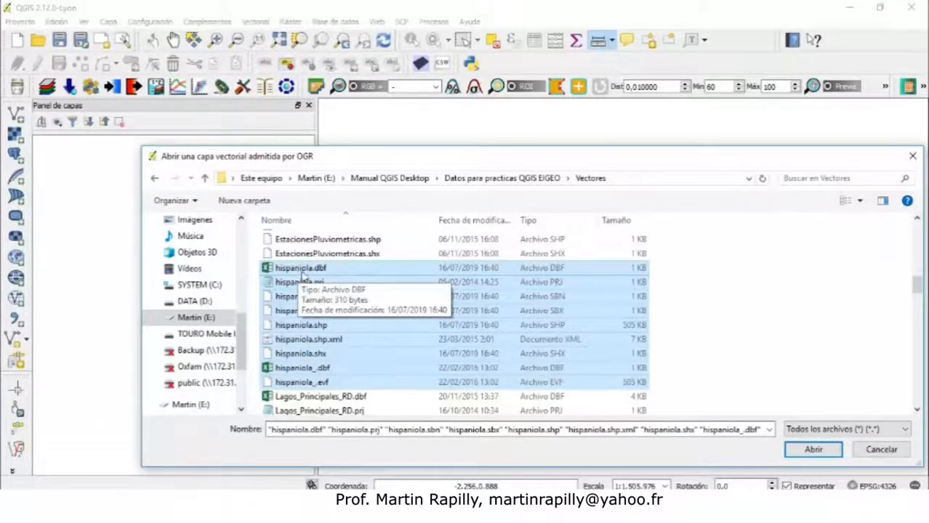
pyautogui.click(689, 282)
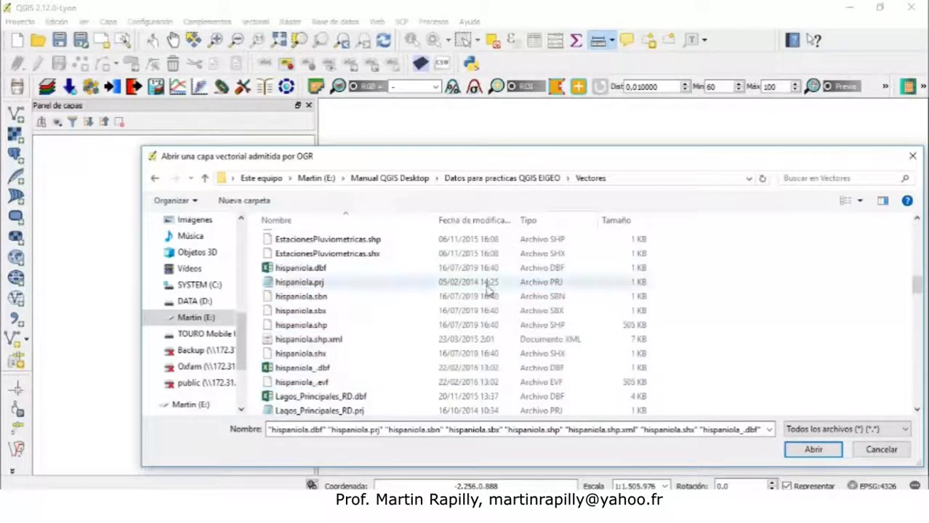
pyautogui.moveTo(251, 273); pyautogui.dragTo(660, 395)
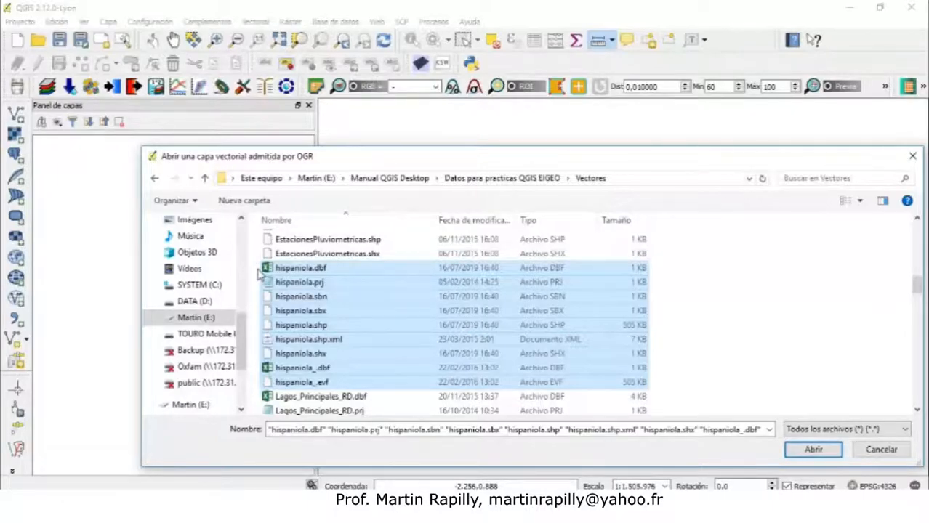
# Open hispaniola_.dbf in Excel and widen the first column to read its attribute fields
pyautogui.click(295, 270)
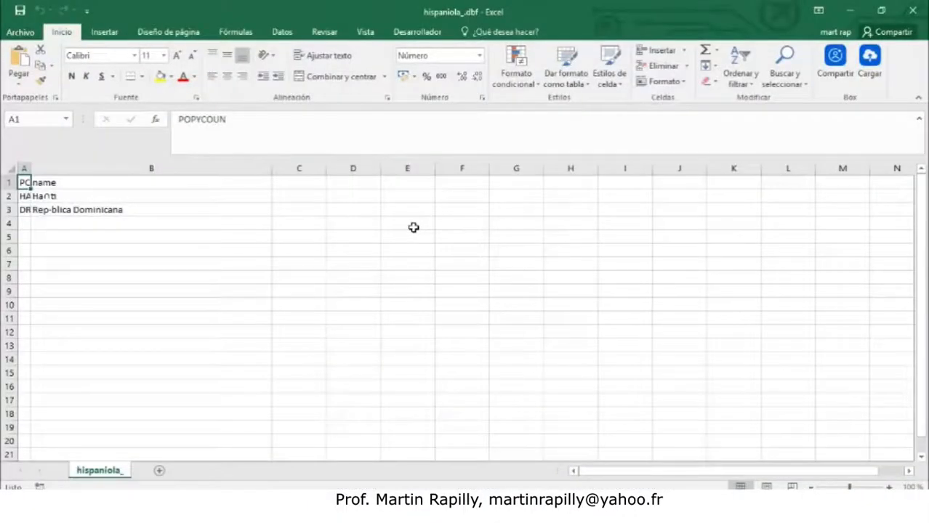
pyautogui.moveTo(30, 168); pyautogui.dragTo(79, 168)
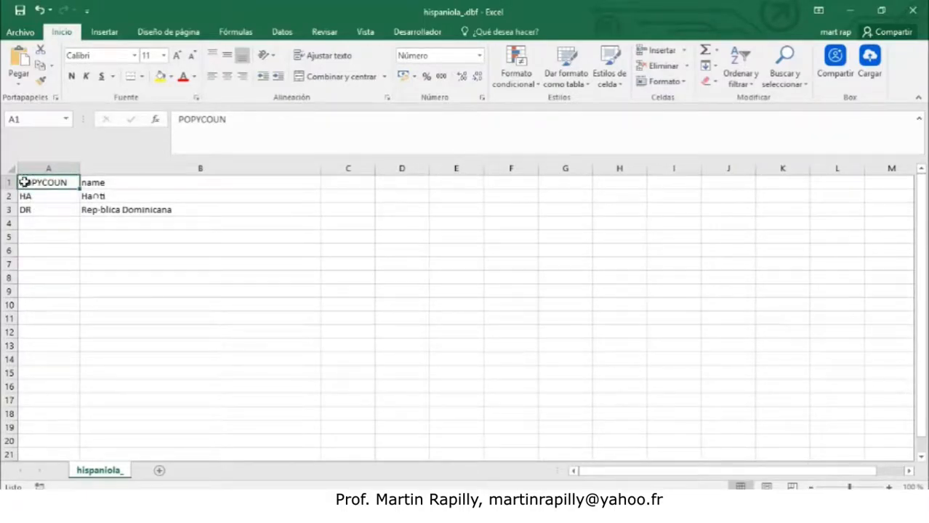
pyautogui.click(83, 182)
pyautogui.click(45, 183)
pyautogui.click(102, 181)
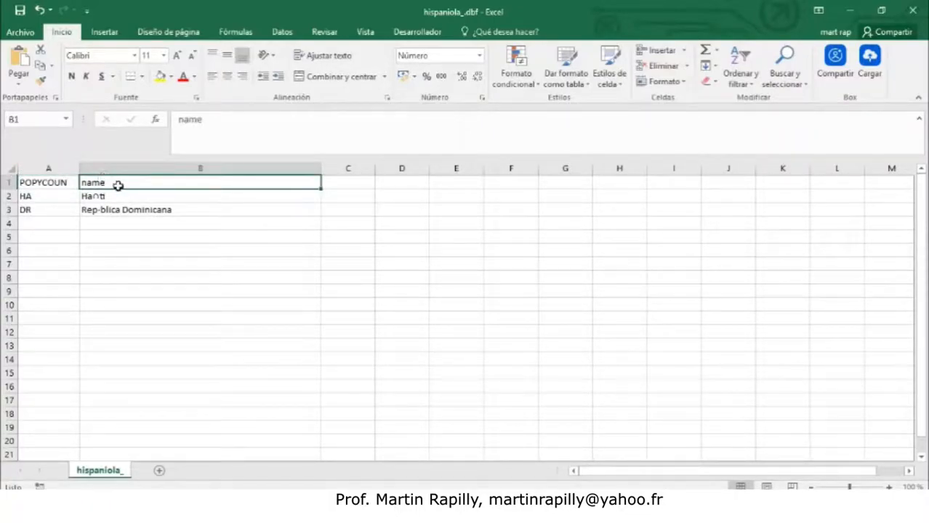
# Review the country codes and names in hispaniola_.dbf, then close Excel without saving
pyautogui.click(42, 197)
pyautogui.click(42, 209)
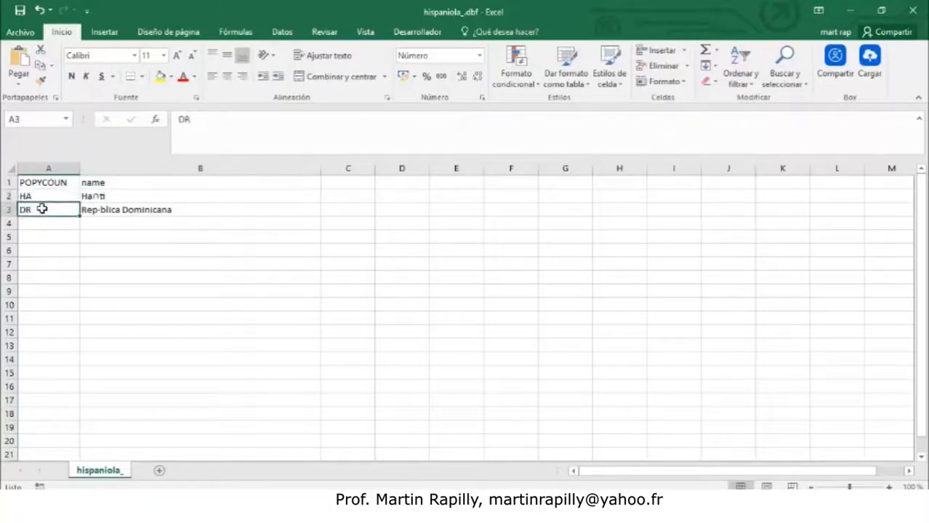
pyautogui.click(44, 197)
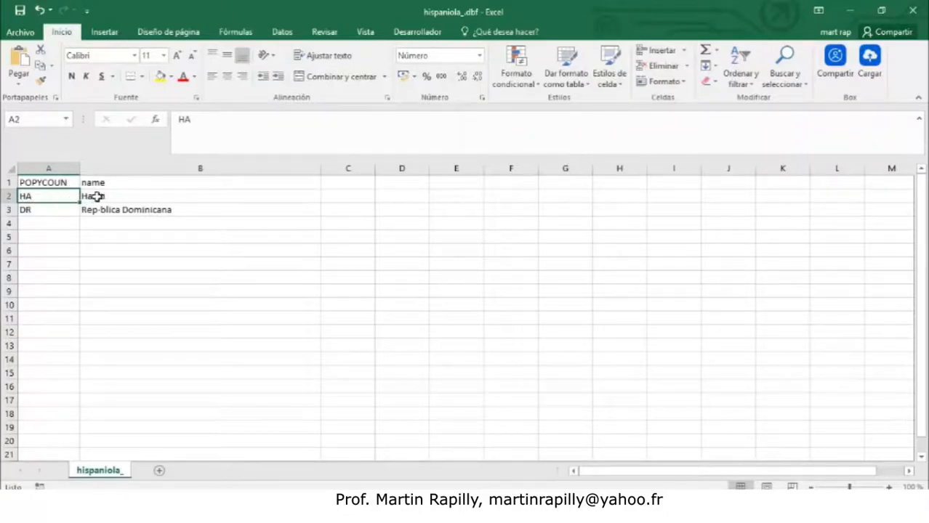
pyautogui.click(30, 209)
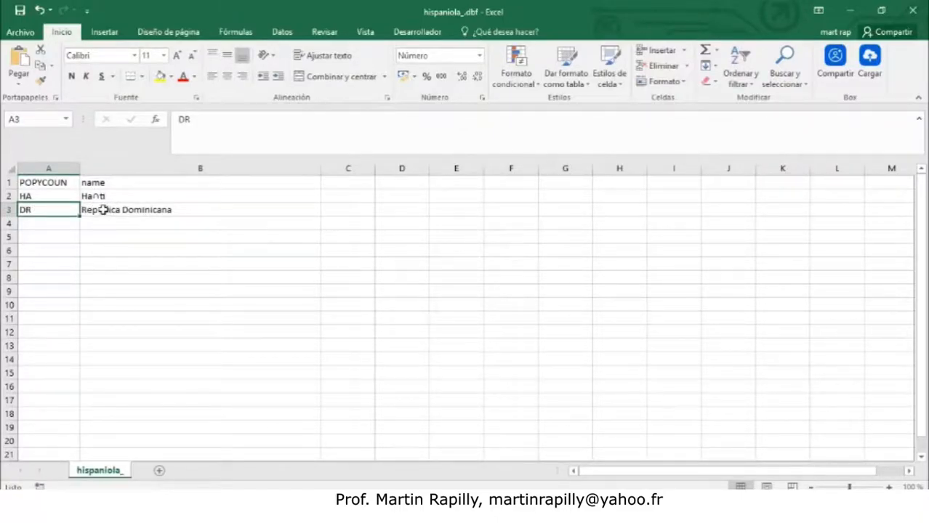
pyautogui.click(97, 195)
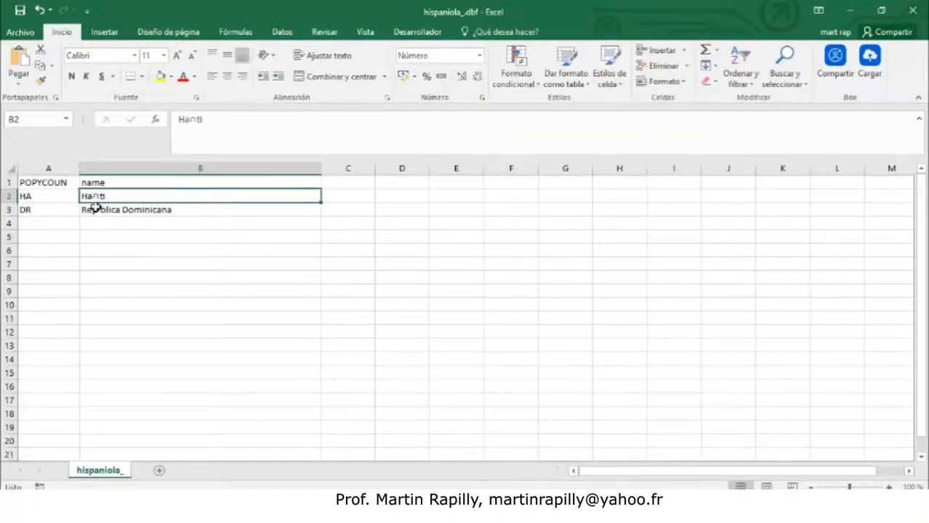
pyautogui.click(97, 210)
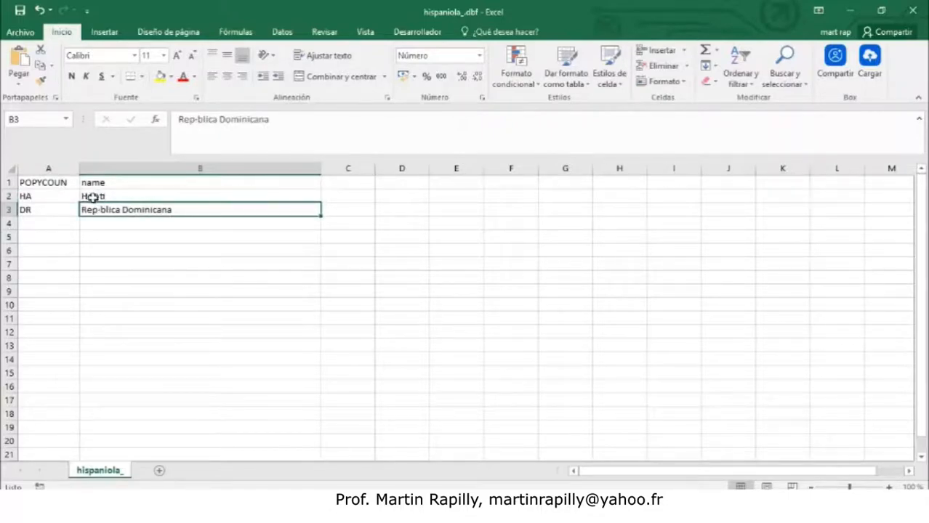
pyautogui.click(95, 199)
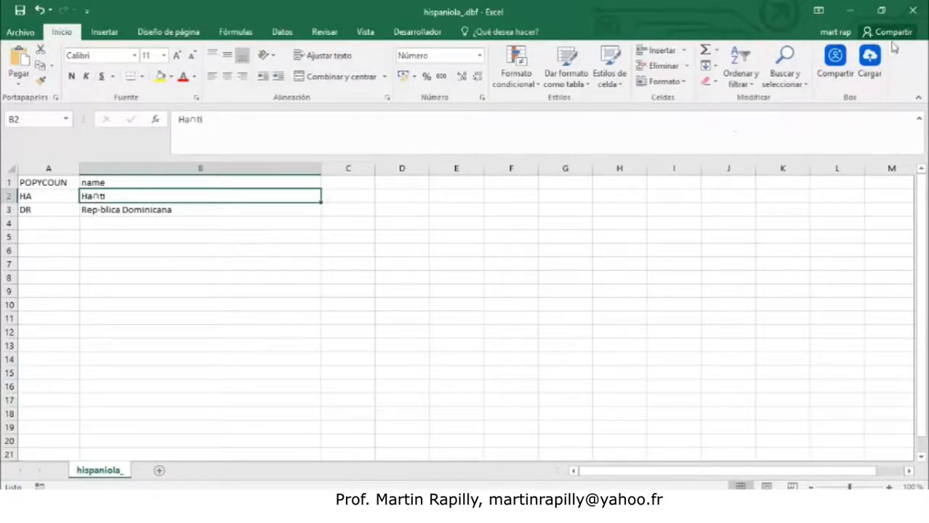
pyautogui.click(911, 10)
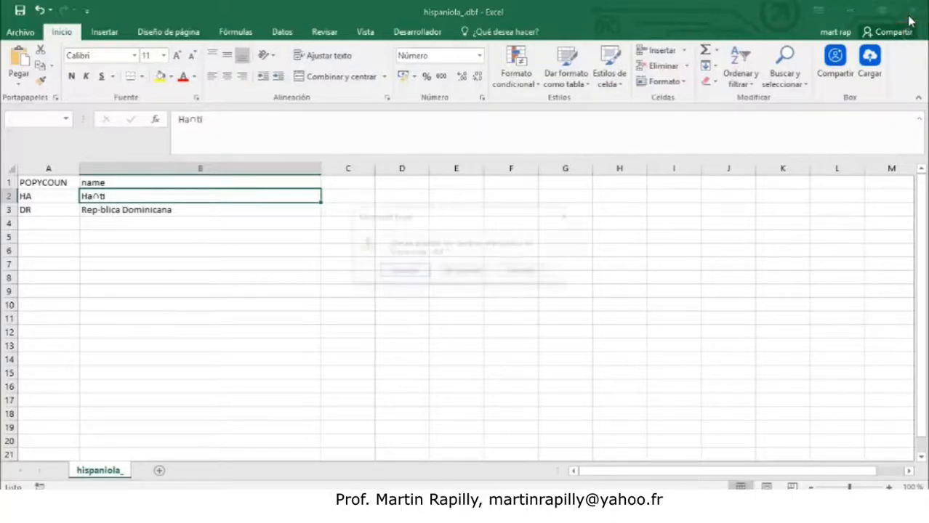
pyautogui.click(469, 271)
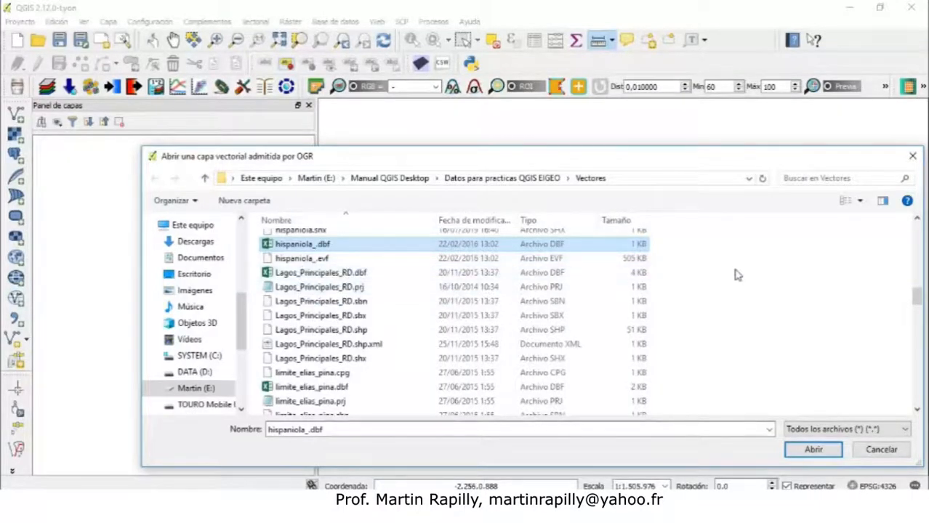
# Select hispaniola.prj in the file browser and open it for editing in Notepad
pyautogui.click(917, 218)
pyautogui.scroll(2, 918, 219)
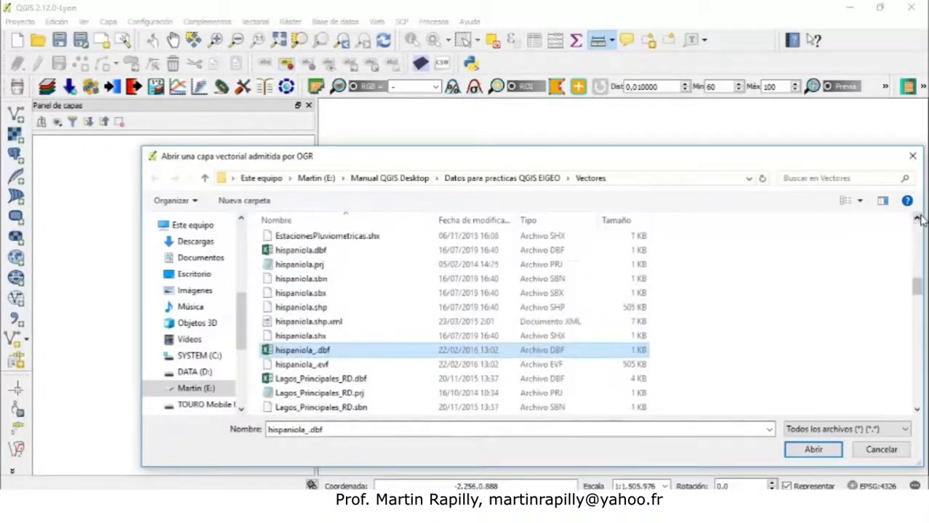
pyautogui.click(301, 265)
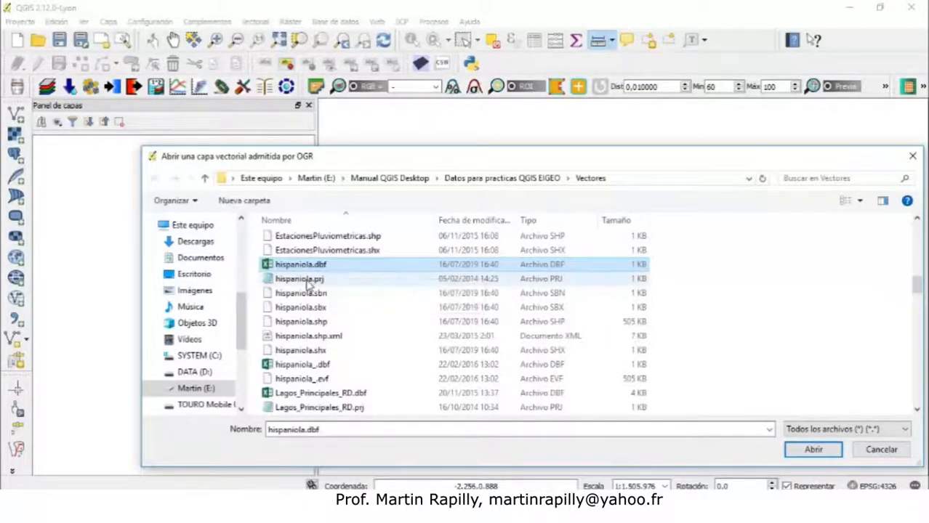
pyautogui.click(308, 282)
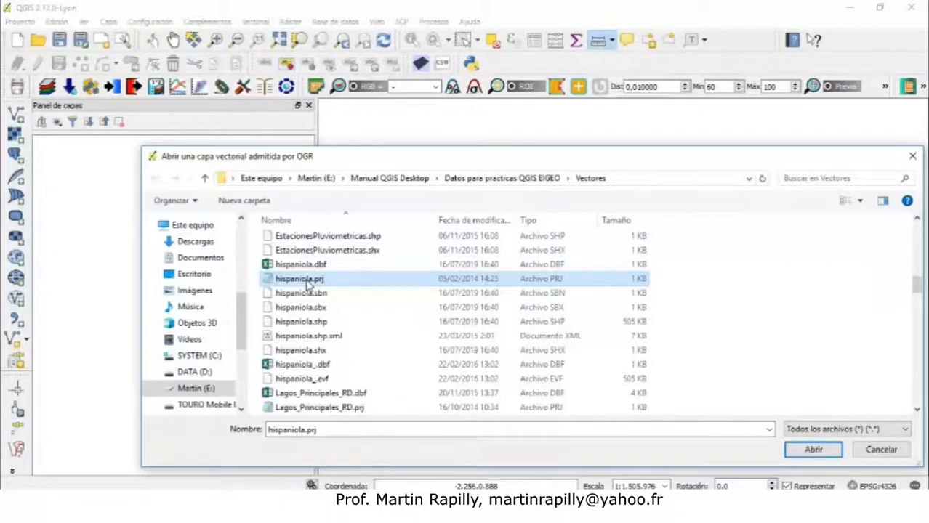
pyautogui.rightClick(308, 284)
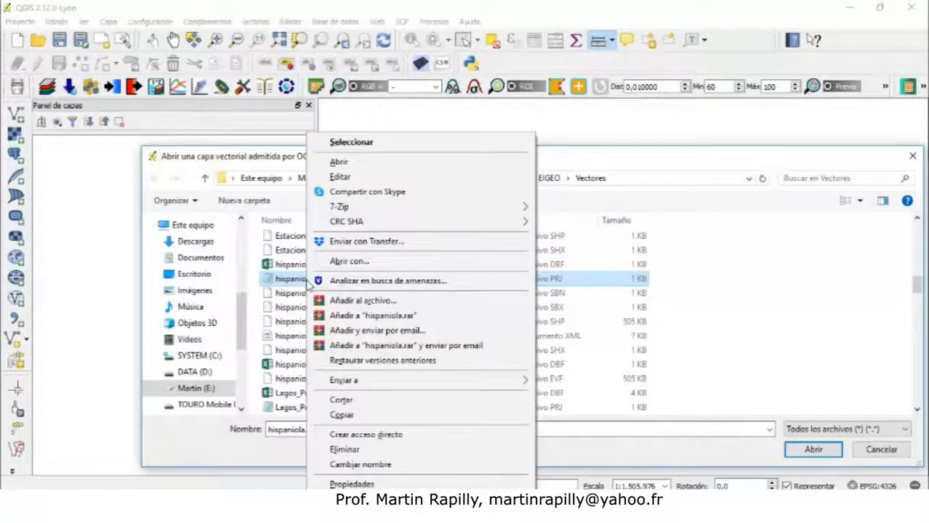
pyautogui.click(339, 176)
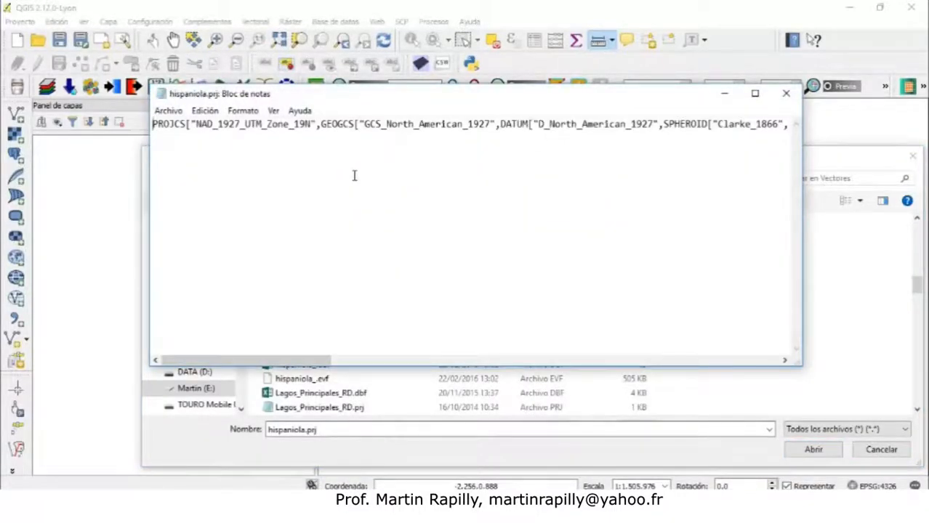
# Turn on word wrap, highlight the NAD_1927_UTM_Zone_19N projection name, and minimize Notepad
pyautogui.click(274, 110)
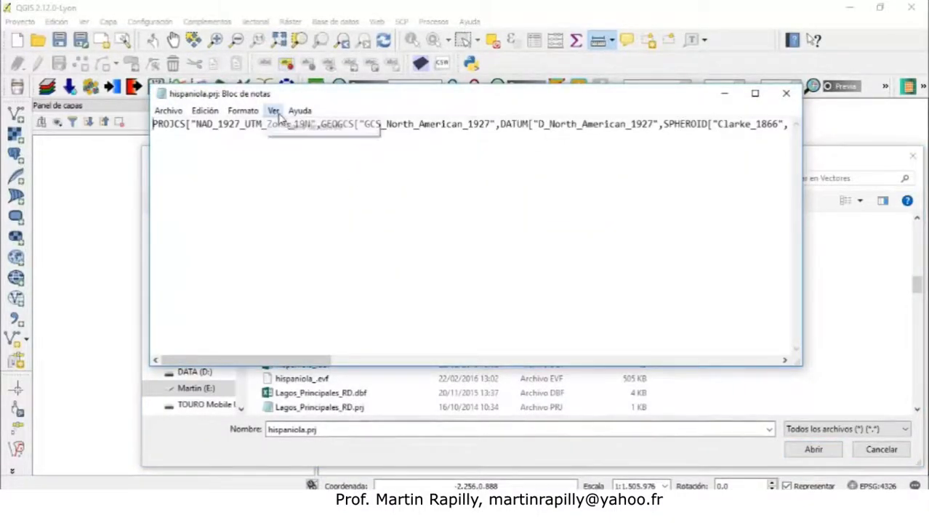
pyautogui.click(251, 126)
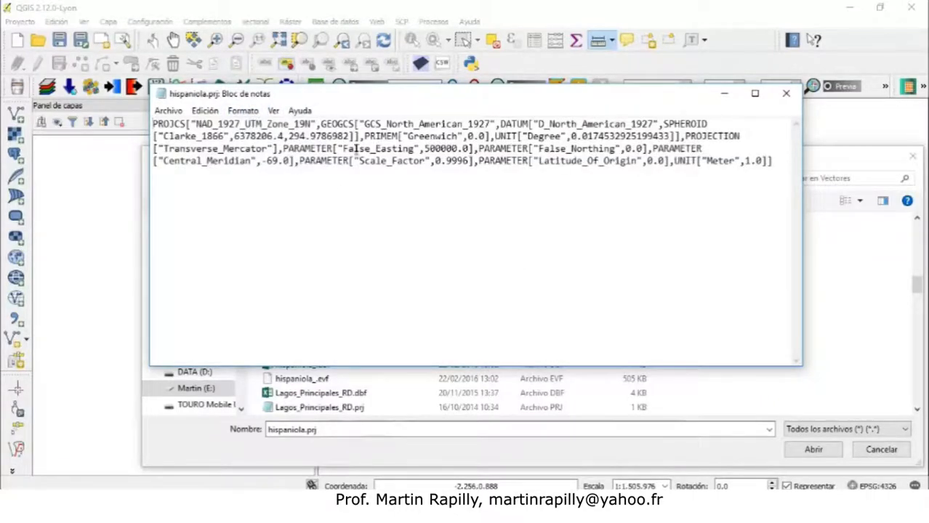
pyautogui.moveTo(324, 100); pyautogui.dragTo(315, 144)
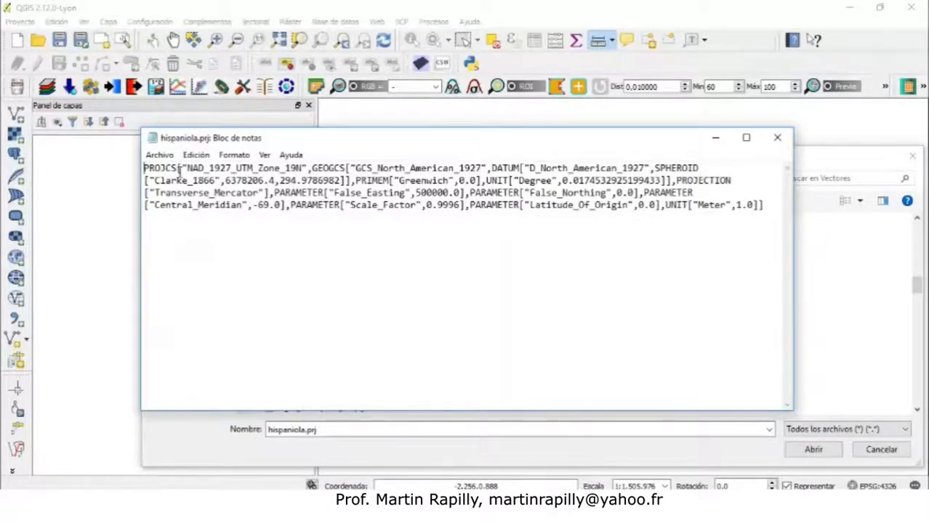
pyautogui.moveTo(187, 168); pyautogui.dragTo(303, 168)
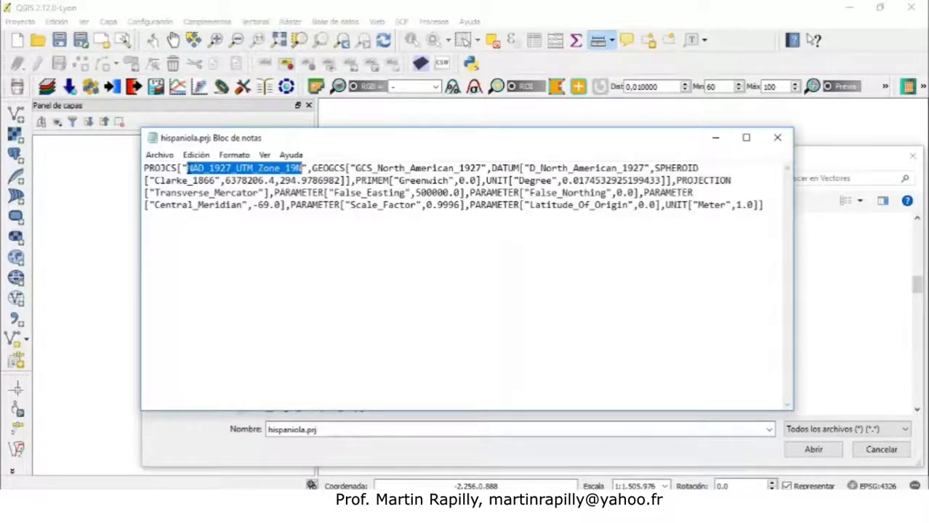
pyautogui.moveTo(187, 168); pyautogui.dragTo(304, 168)
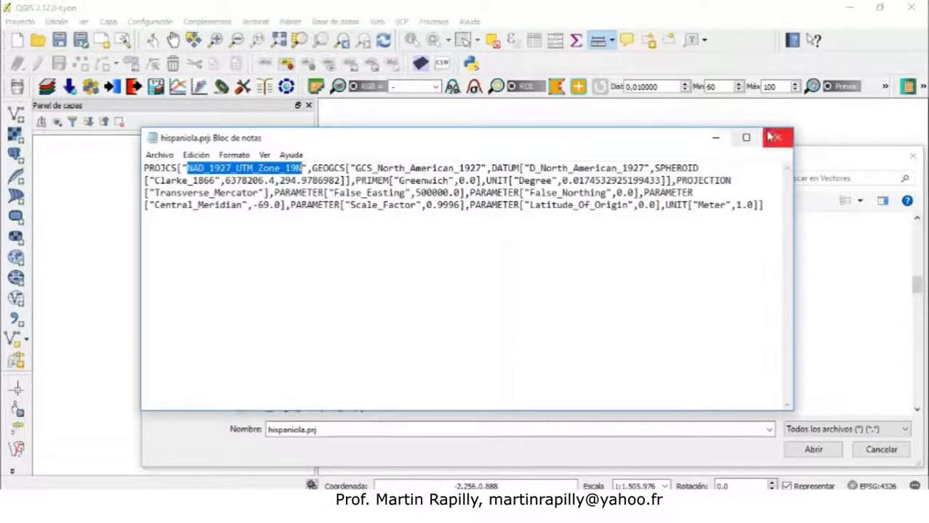
pyautogui.click(714, 137)
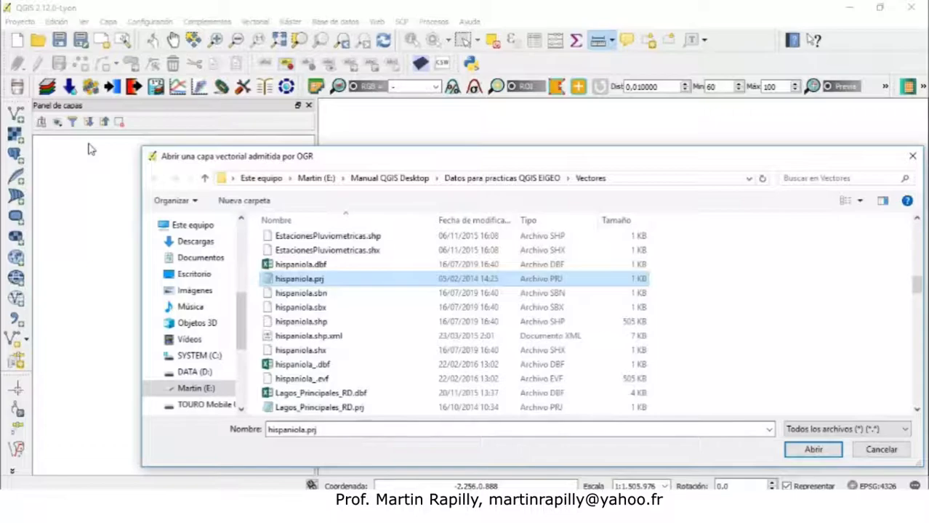
# Inspect the hispaniola .sbn, .sbx, .shp.xml and .shp files and the browser's view options, keeping Details
pyautogui.click(294, 295)
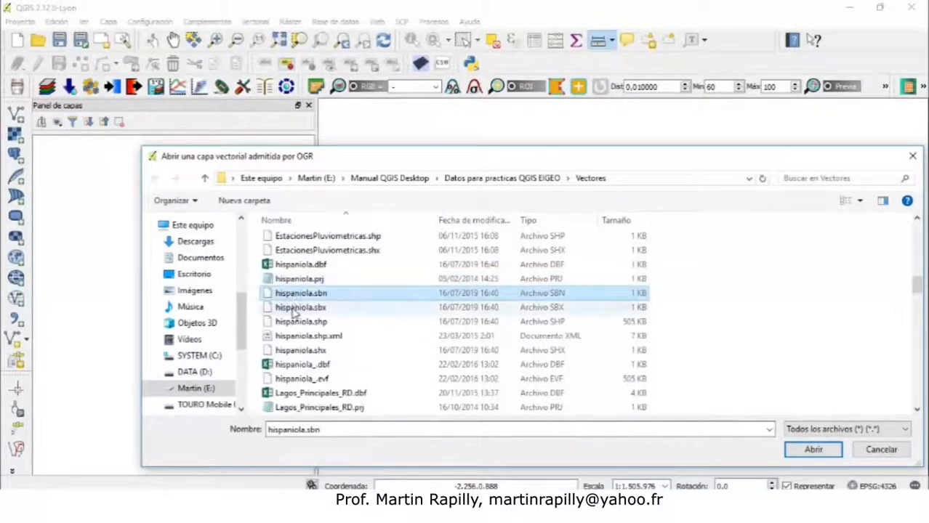
pyautogui.click(295, 308)
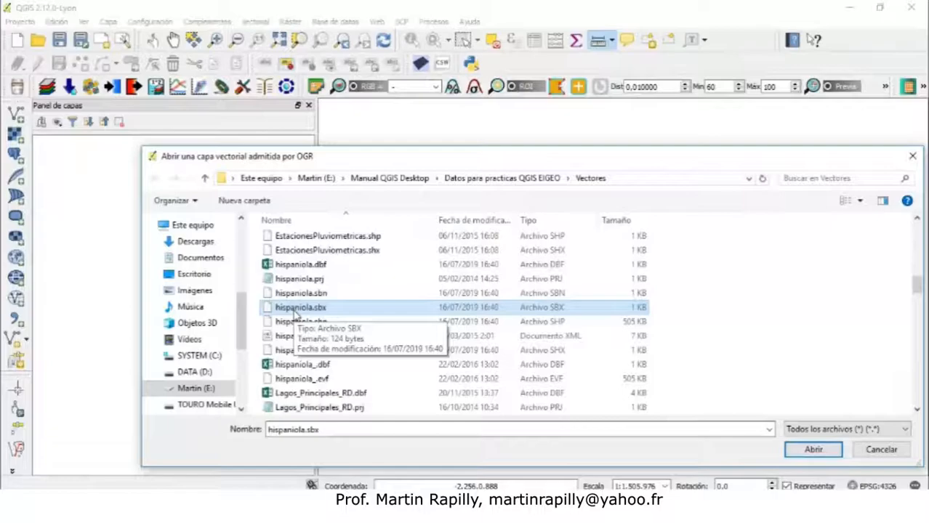
pyautogui.click(284, 322)
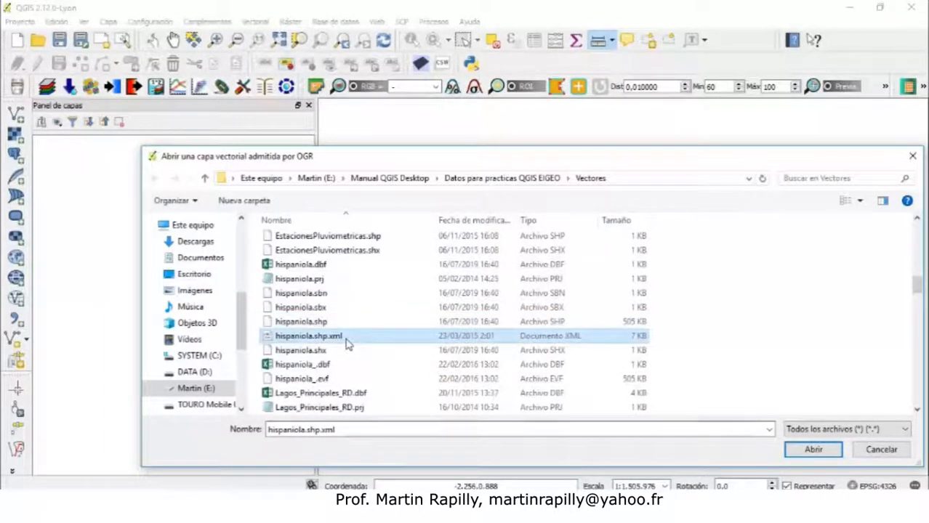
pyautogui.click(309, 325)
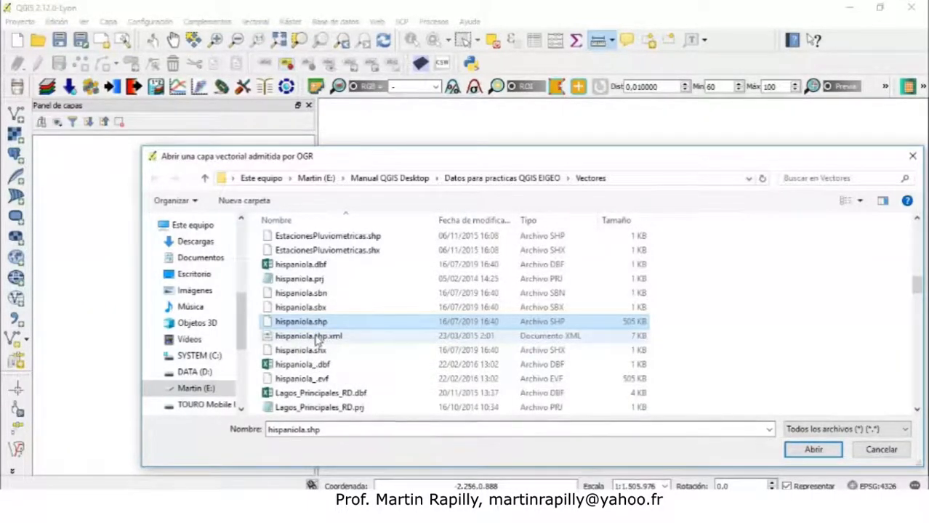
pyautogui.click(860, 202)
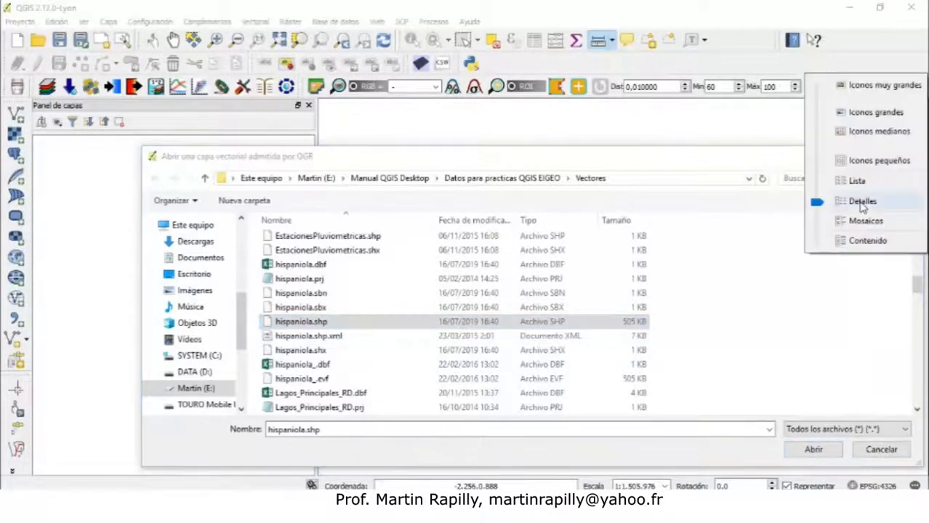
pyautogui.click(785, 204)
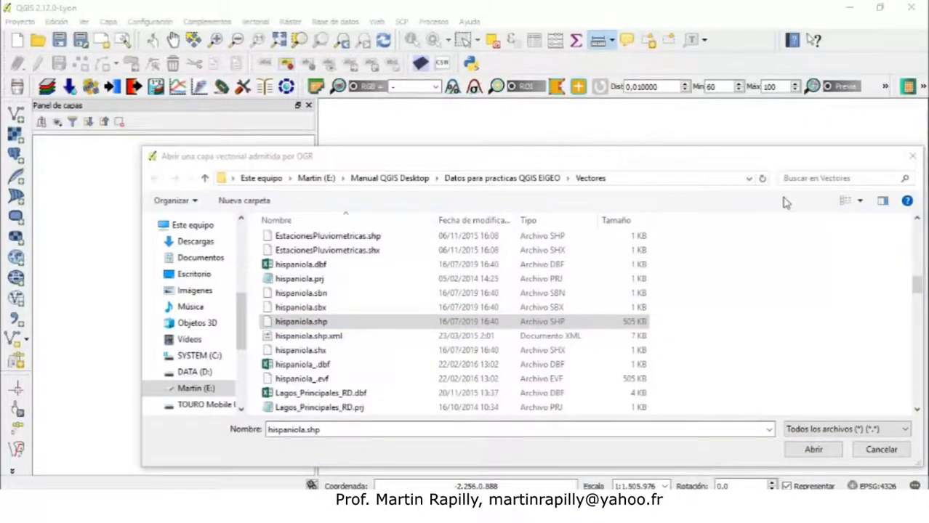
pyautogui.click(860, 202)
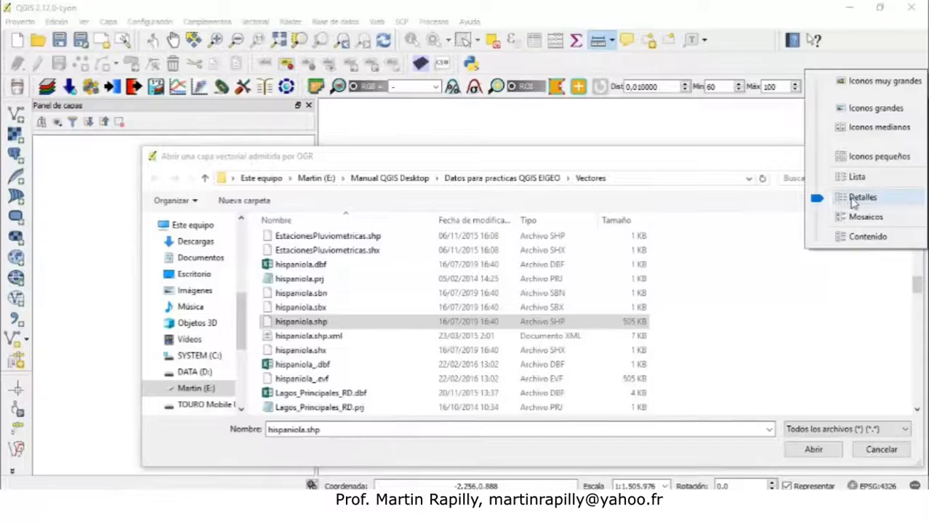
pyautogui.click(861, 198)
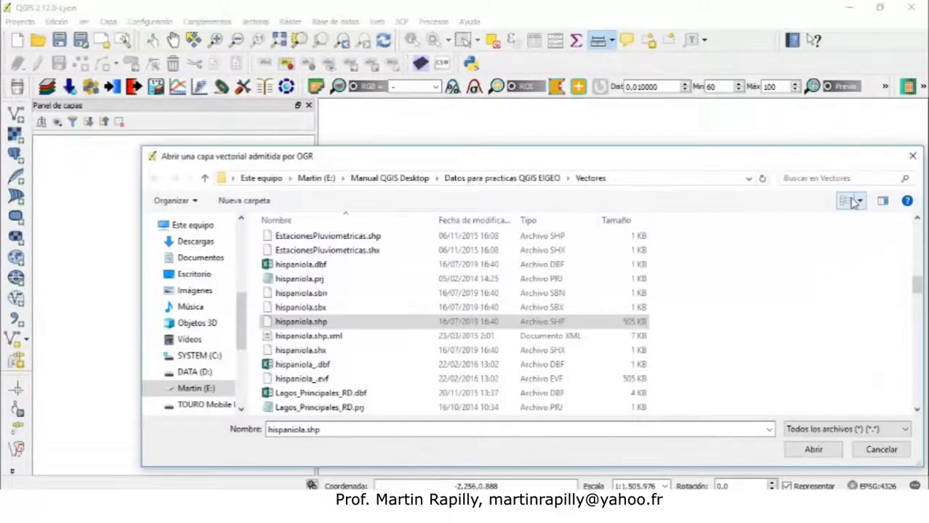
# Choose hispaniola.shp as the dataset to open
pyautogui.click(560, 327)
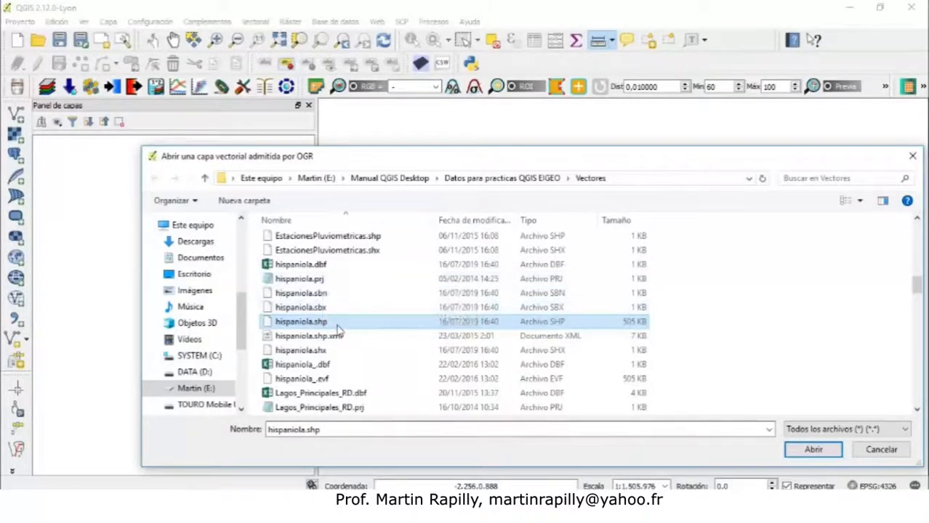
pyautogui.click(338, 326)
pyautogui.click(544, 328)
pyautogui.click(820, 451)
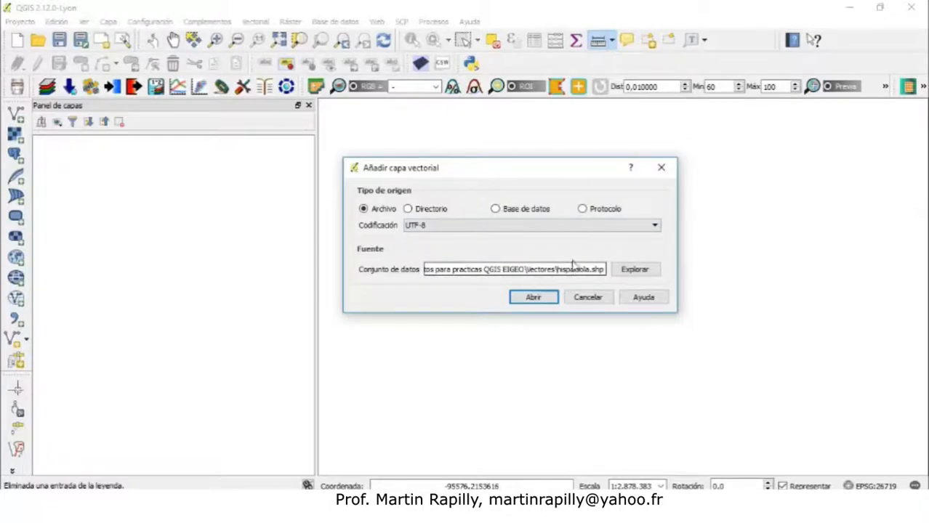
# Set the encoding to windows-1258 and add the hispaniola.shp vector layer
pyautogui.click(556, 226)
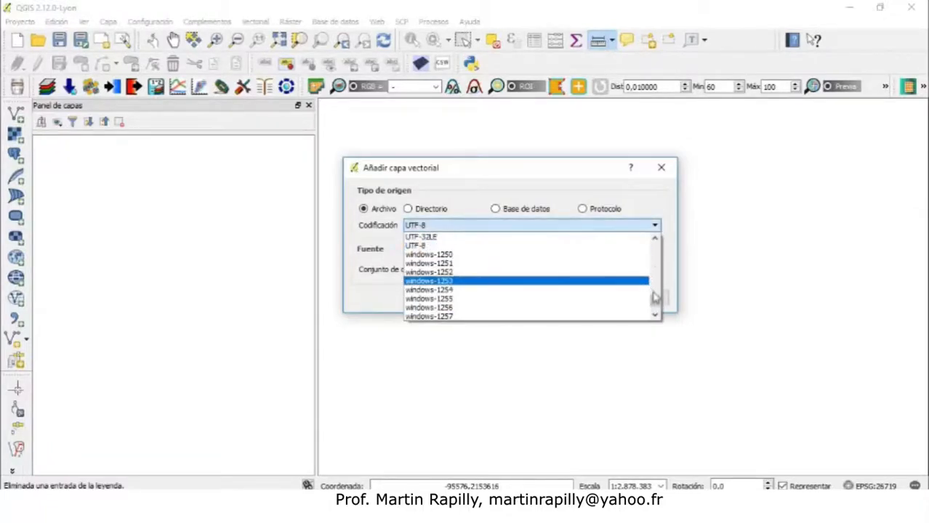
pyautogui.click(655, 315)
pyautogui.click(655, 316)
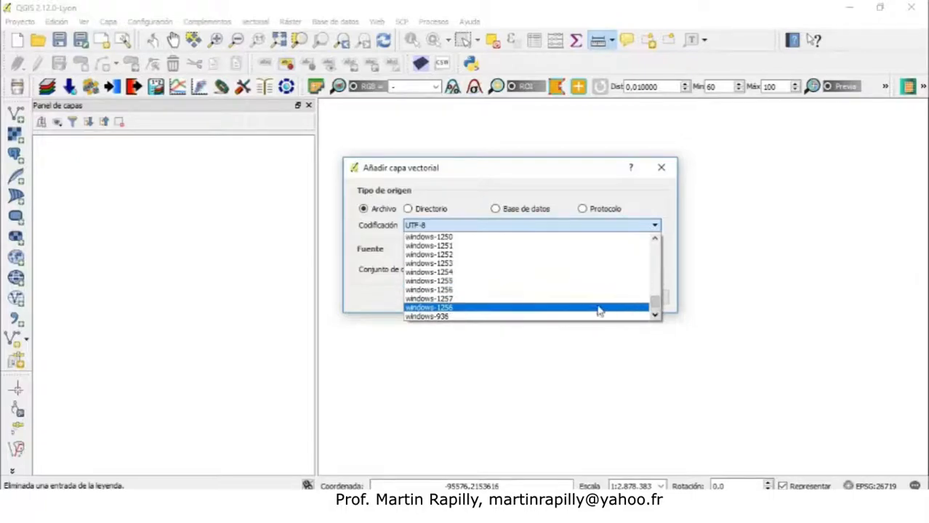
pyautogui.click(469, 311)
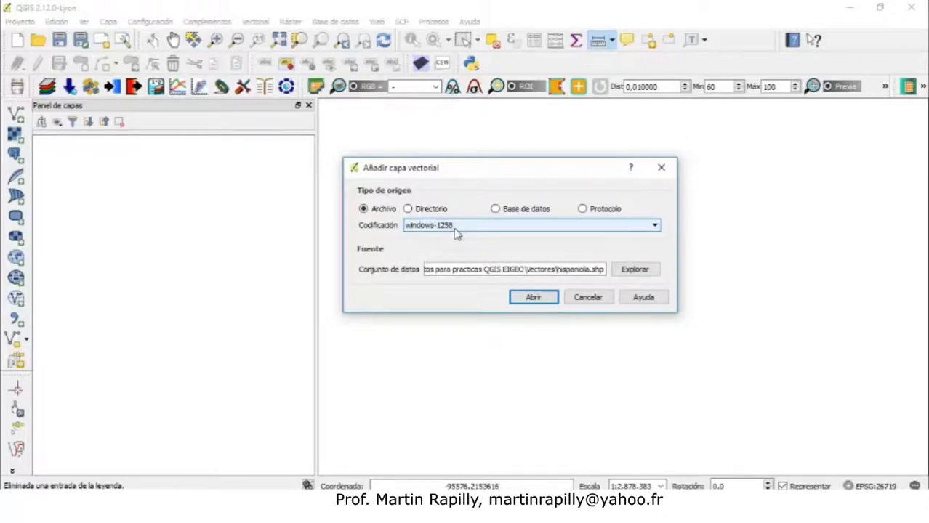
pyautogui.click(499, 263)
pyautogui.click(522, 301)
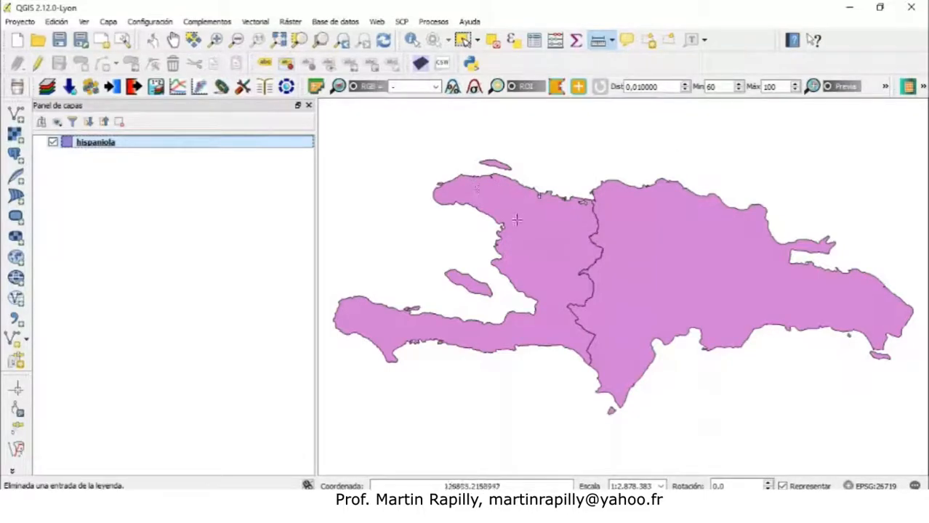
# Select the Haiti polygon with the Select Features tool
pyautogui.click(464, 42)
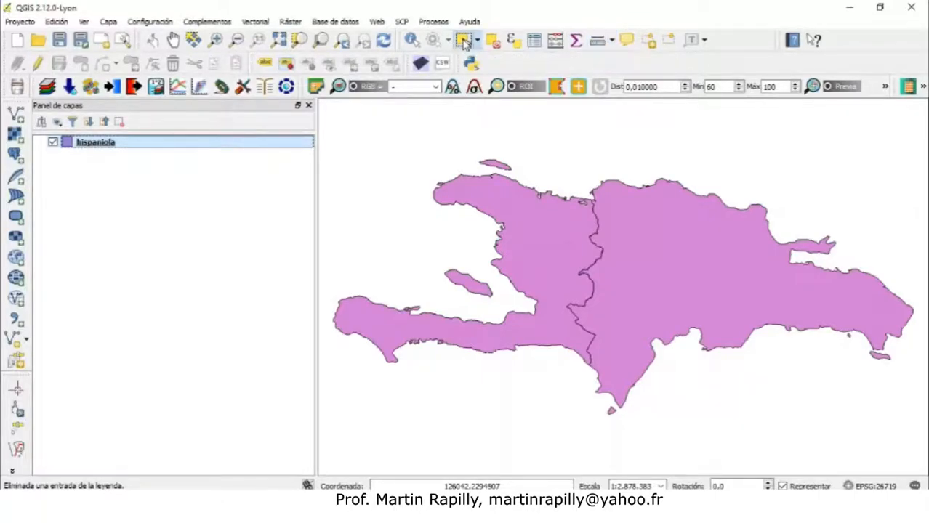
pyautogui.click(480, 193)
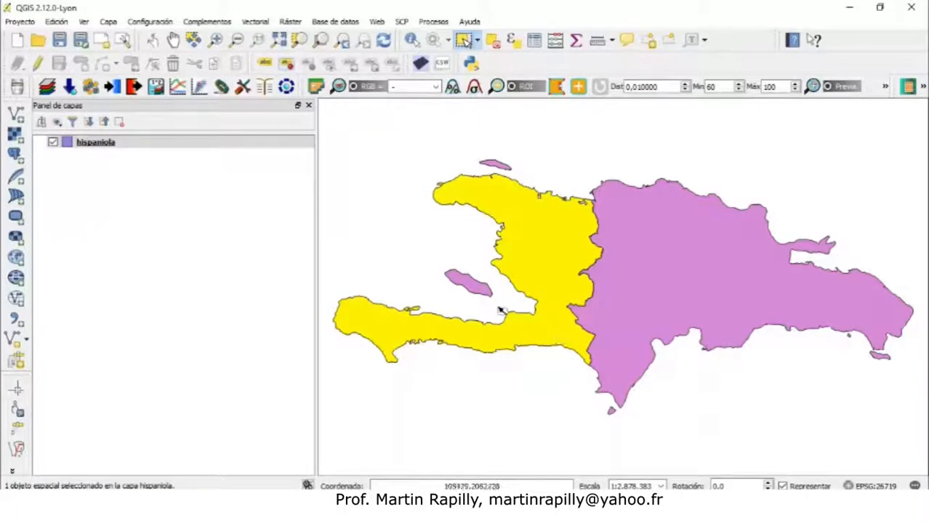
# Select the Tortuga island, Gonâve island, Haiti and Dominican Republic polygons one at a time, then clear the selection
pyautogui.click(483, 291)
pyautogui.click(497, 167)
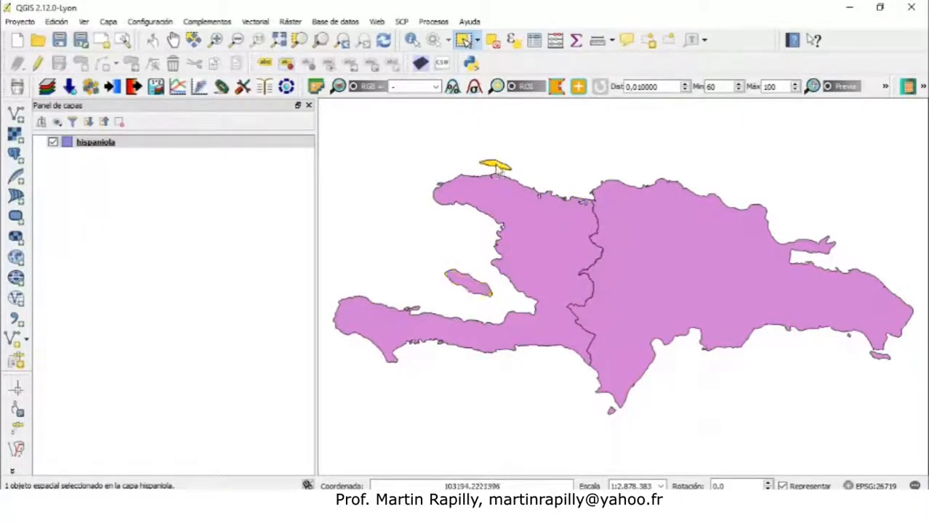
pyautogui.click(472, 286)
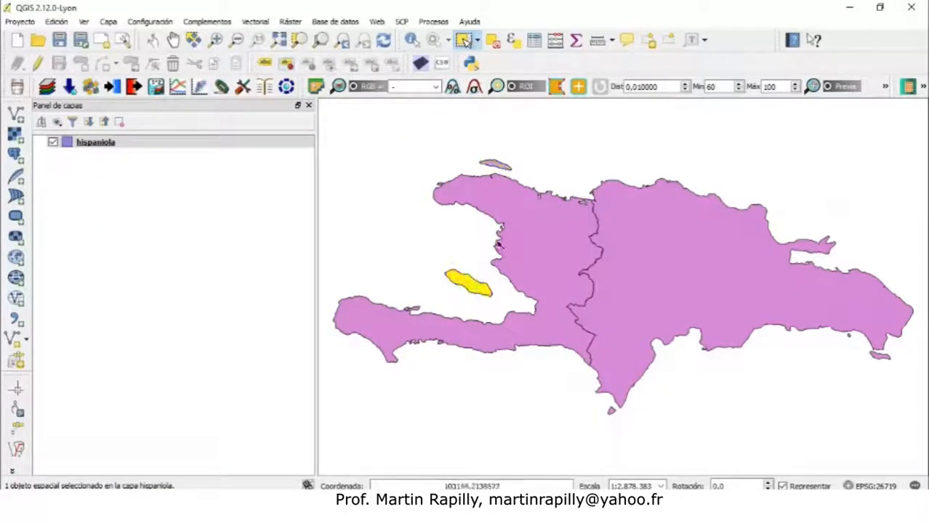
pyautogui.click(519, 233)
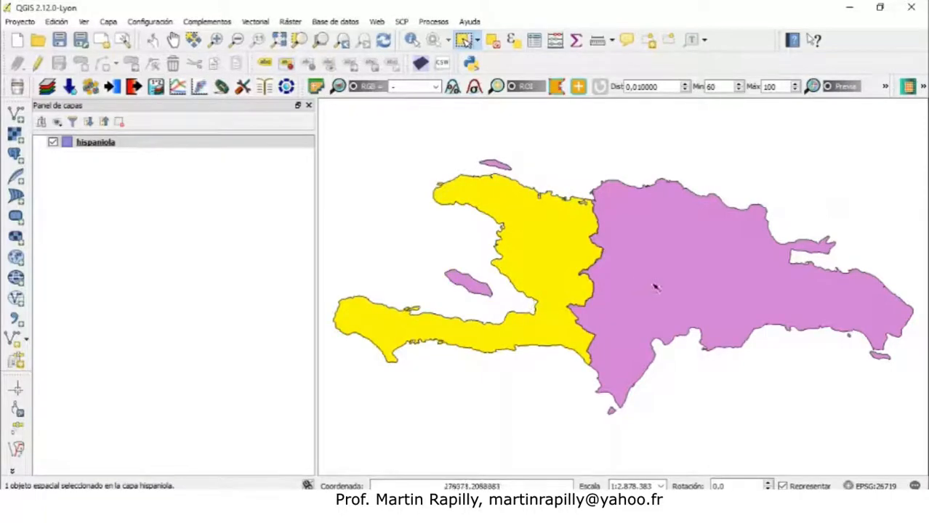
pyautogui.click(669, 292)
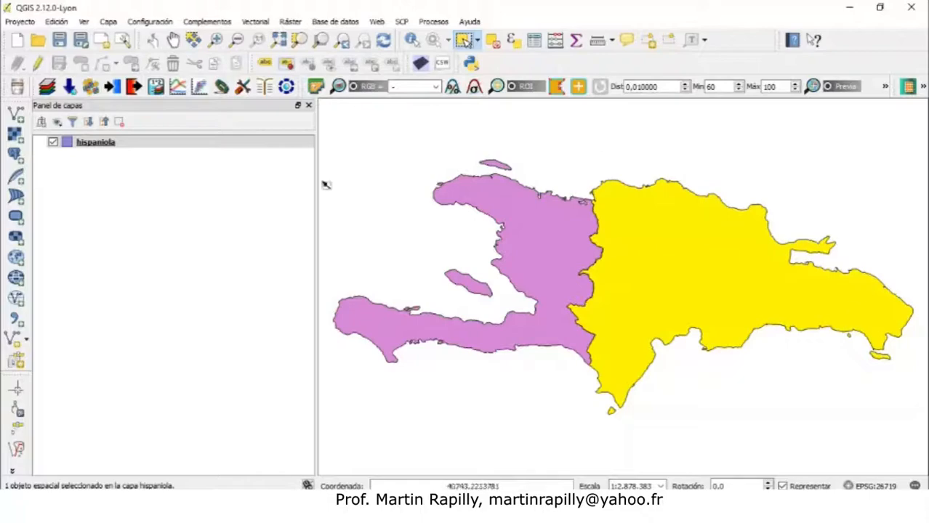
pyautogui.click(100, 146)
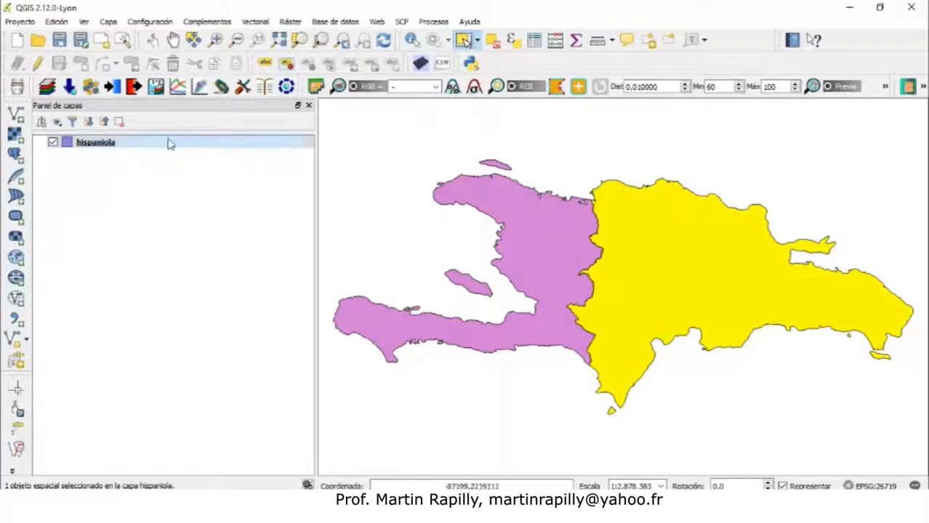
pyautogui.click(630, 146)
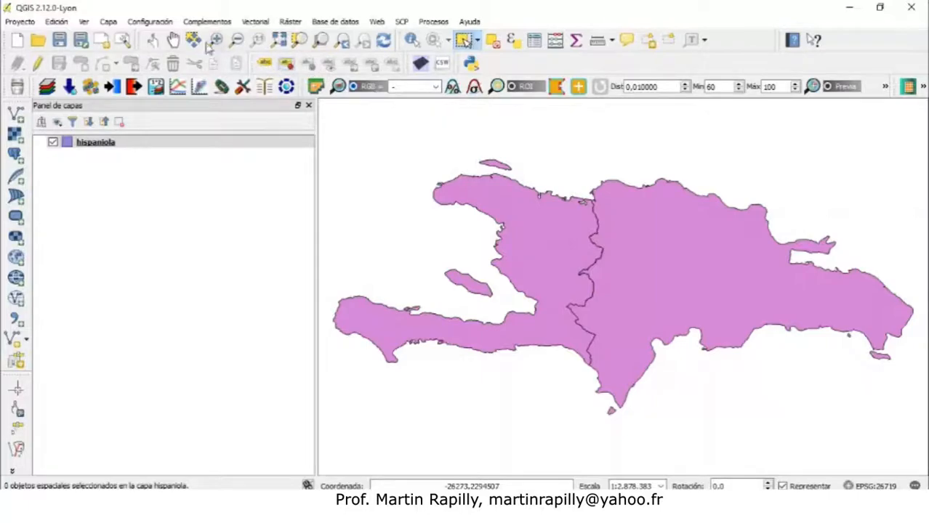
# Check the hispaniola layer's source path and toggle the layer's visibility off and on several times
pyautogui.click(81, 143)
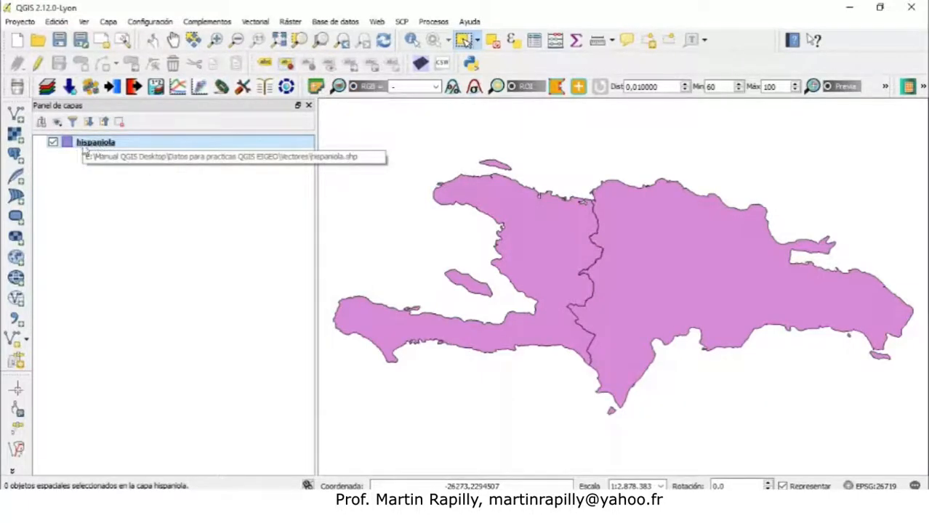
pyautogui.click(71, 164)
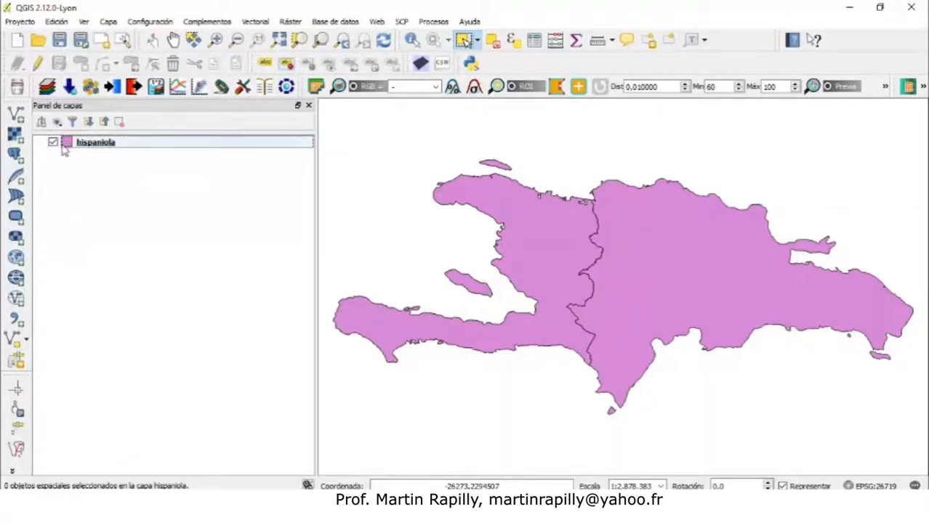
pyautogui.click(67, 143)
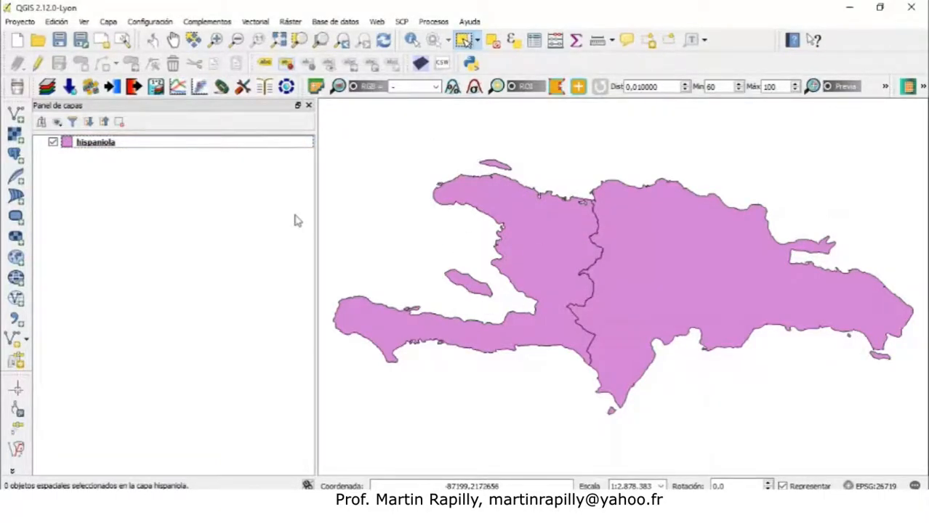
pyautogui.click(52, 143)
pyautogui.click(52, 143)
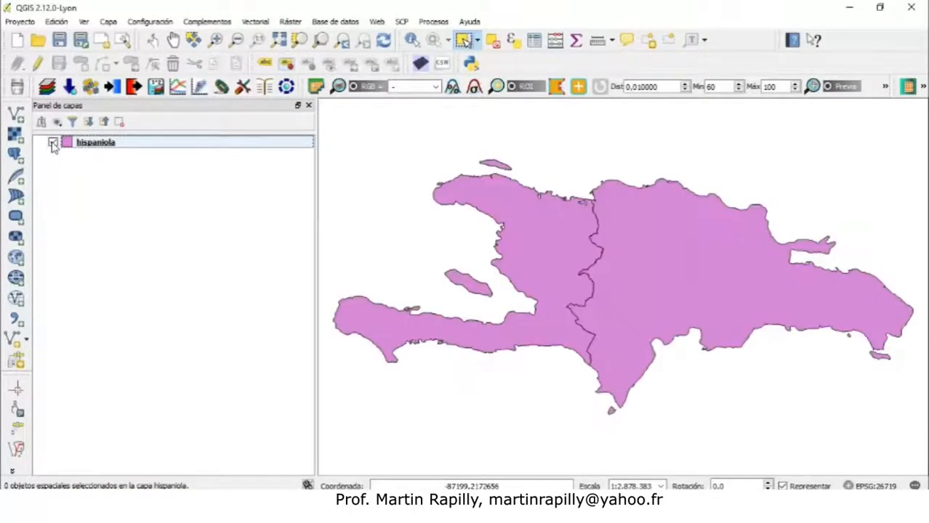
pyautogui.click(53, 142)
pyautogui.click(52, 142)
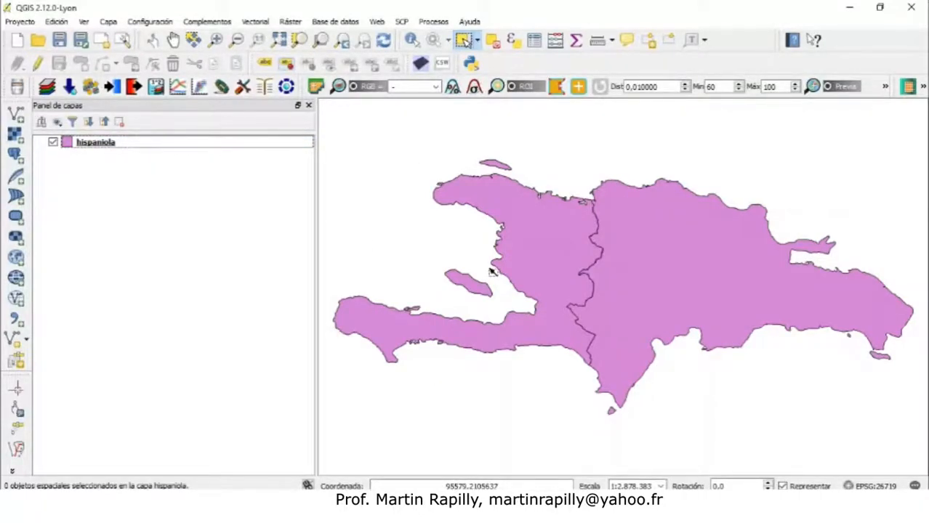
# Pan the map around Hispaniola with the Pan tool
pyautogui.click(175, 42)
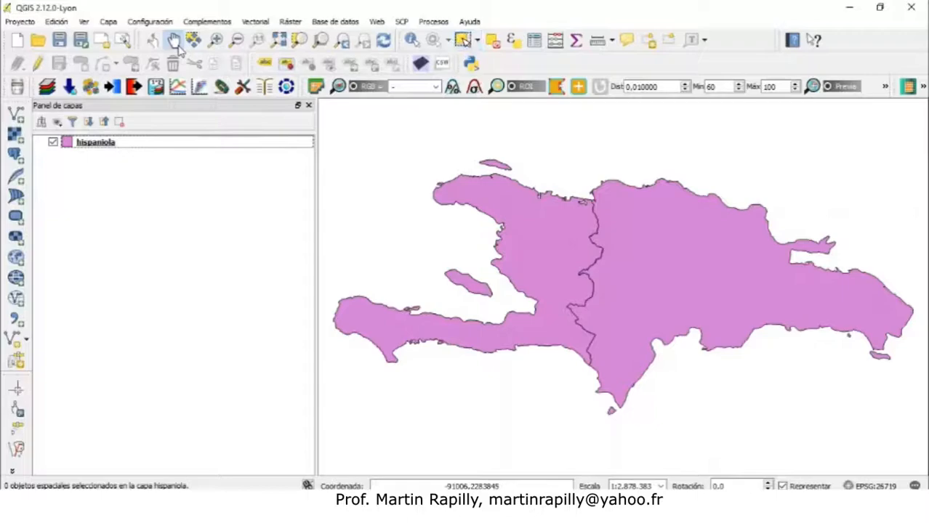
pyautogui.moveTo(587, 199); pyautogui.dragTo(523, 180)
pyautogui.moveTo(556, 208); pyautogui.dragTo(734, 338)
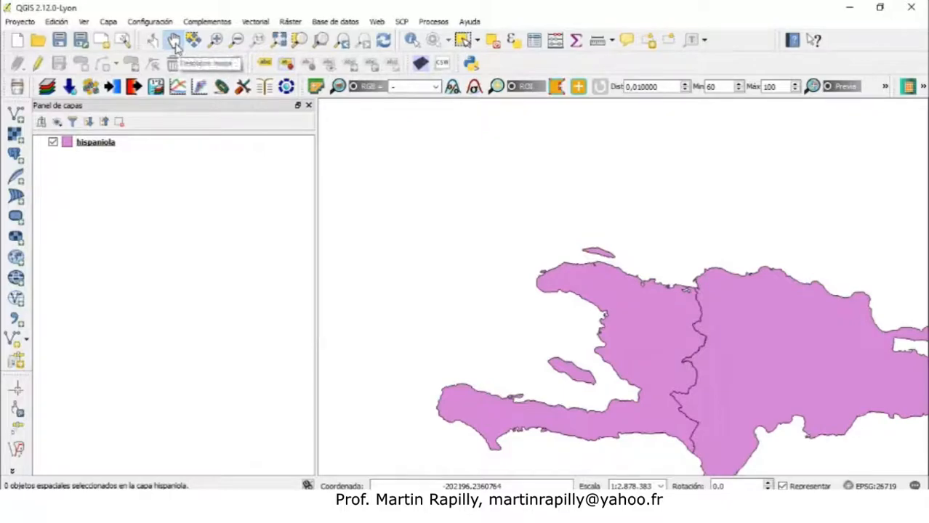
pyautogui.moveTo(703, 350); pyautogui.dragTo(579, 256)
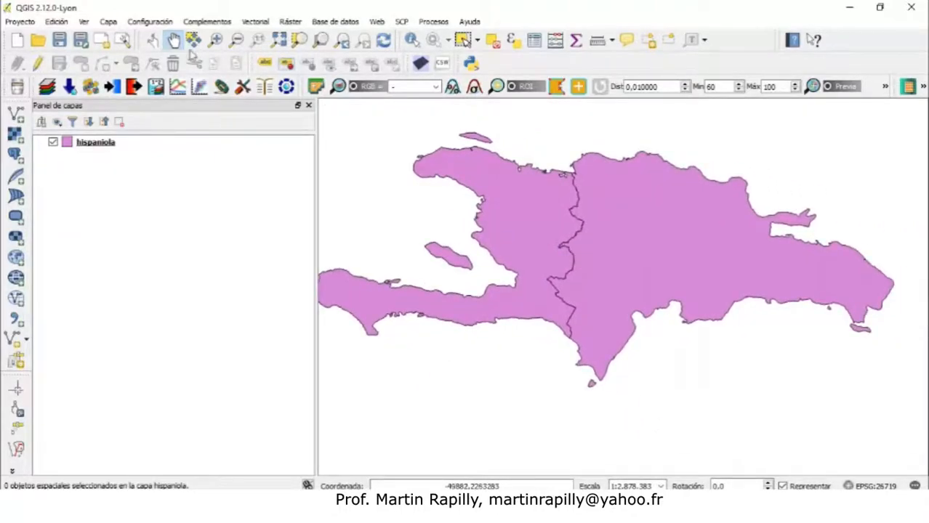
# Zoom in on the eastern tip of Hispaniola with the Zoom In tool
pyautogui.click(216, 39)
pyautogui.moveTo(746, 165); pyautogui.dragTo(860, 264)
pyautogui.moveTo(518, 244); pyautogui.dragTo(773, 373)
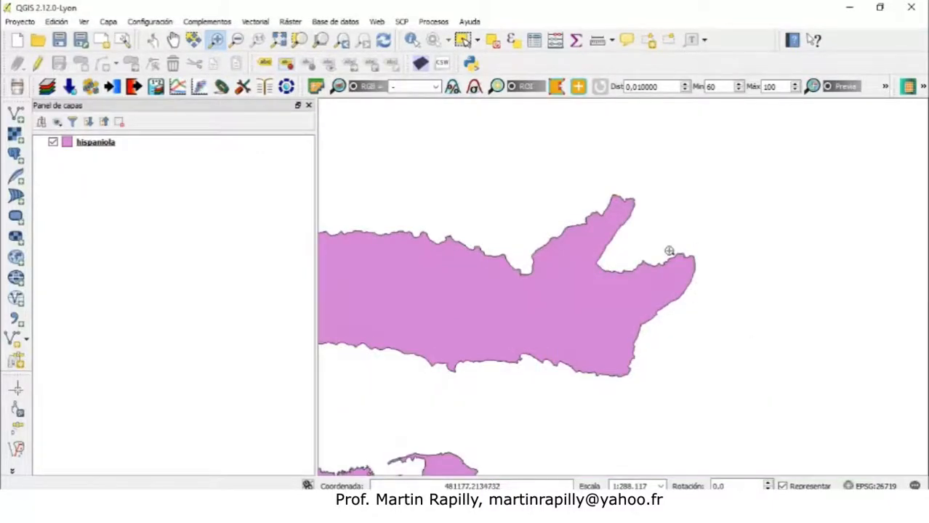
# Zoom out step by step with the Zoom Out tool until the island is a small shape
pyautogui.click(237, 39)
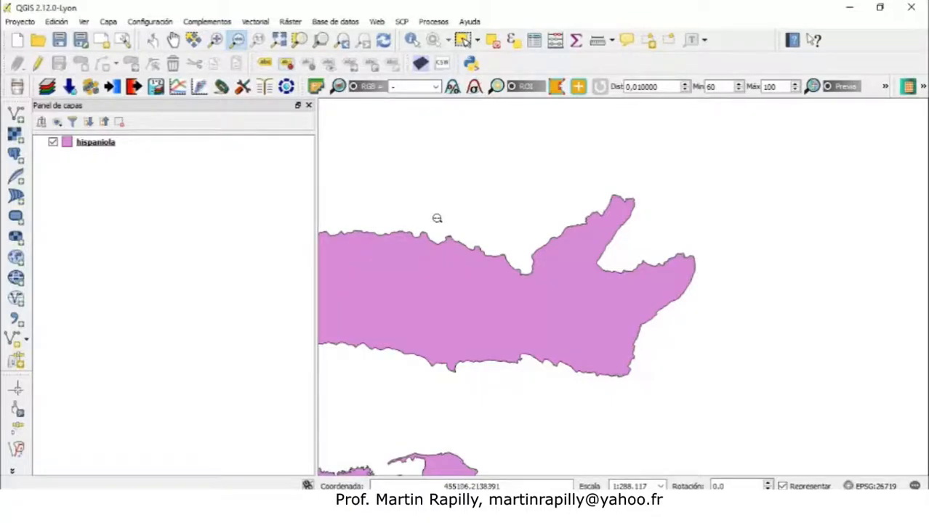
pyautogui.click(451, 233)
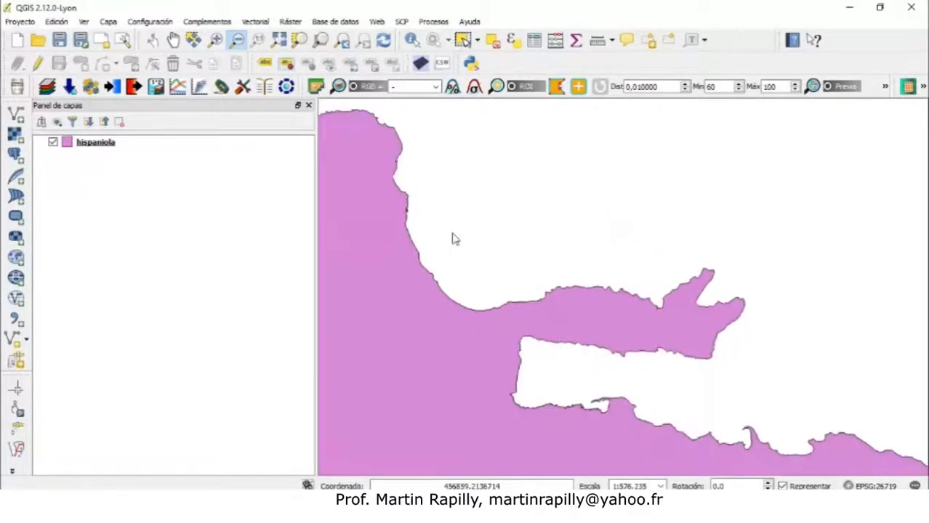
pyautogui.moveTo(518, 284); pyautogui.dragTo(647, 392)
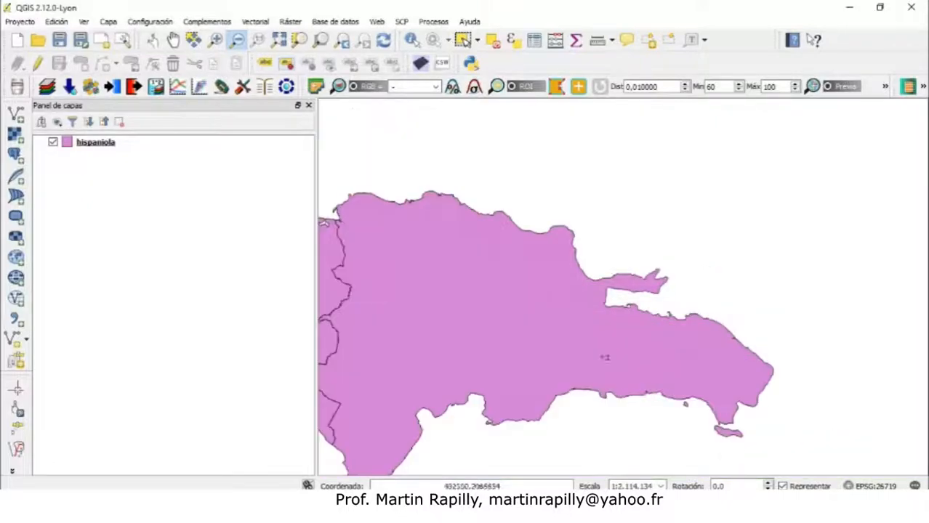
pyautogui.moveTo(384, 170); pyautogui.dragTo(711, 435)
pyautogui.click(620, 303)
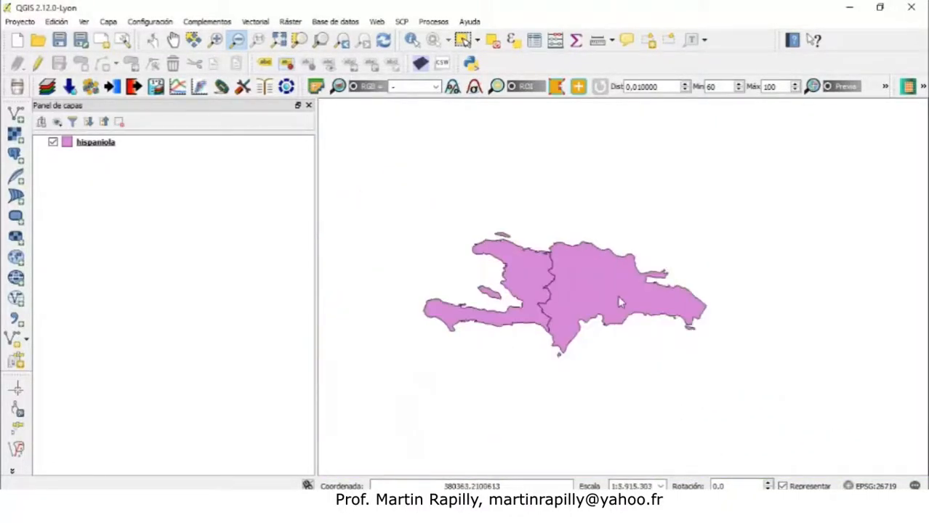
pyautogui.click(607, 274)
pyautogui.click(619, 289)
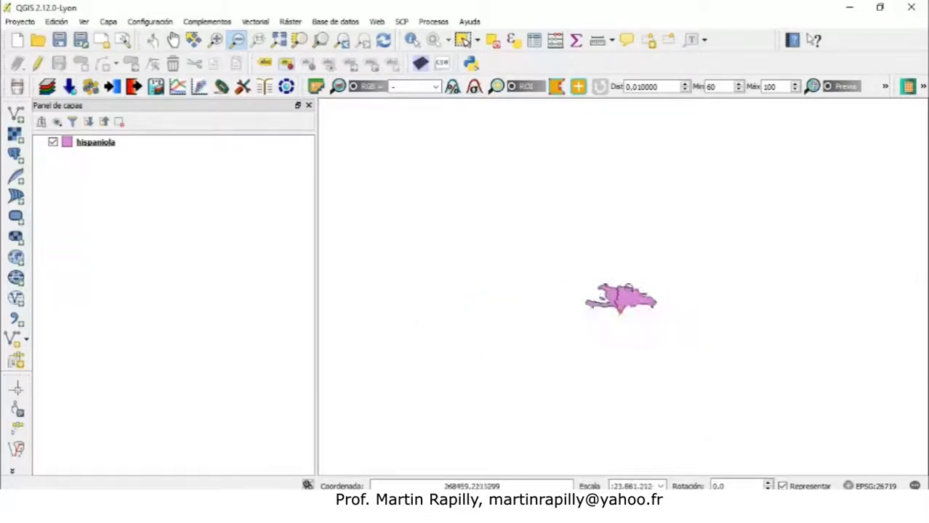
pyautogui.moveTo(625, 287); pyautogui.dragTo(713, 379)
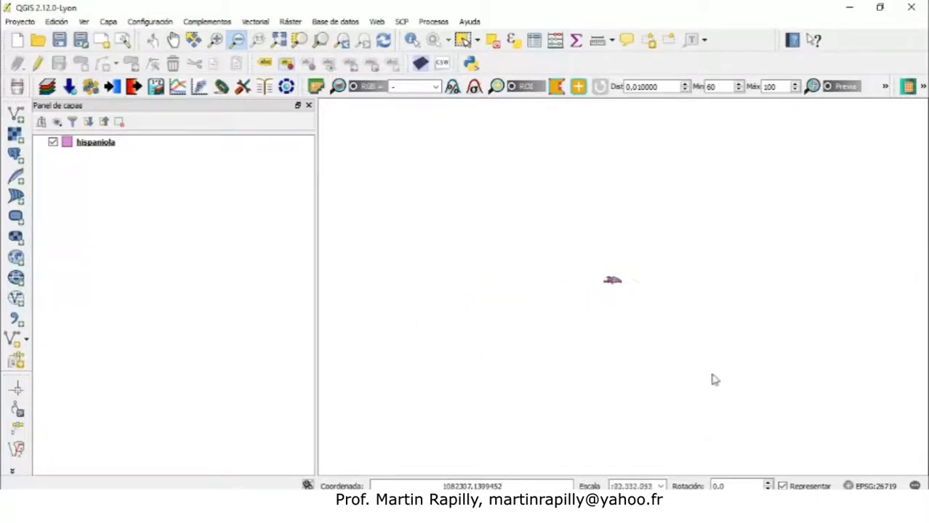
# Zoom back in on the island and then closer onto a bay on its southern coast
pyautogui.click(216, 40)
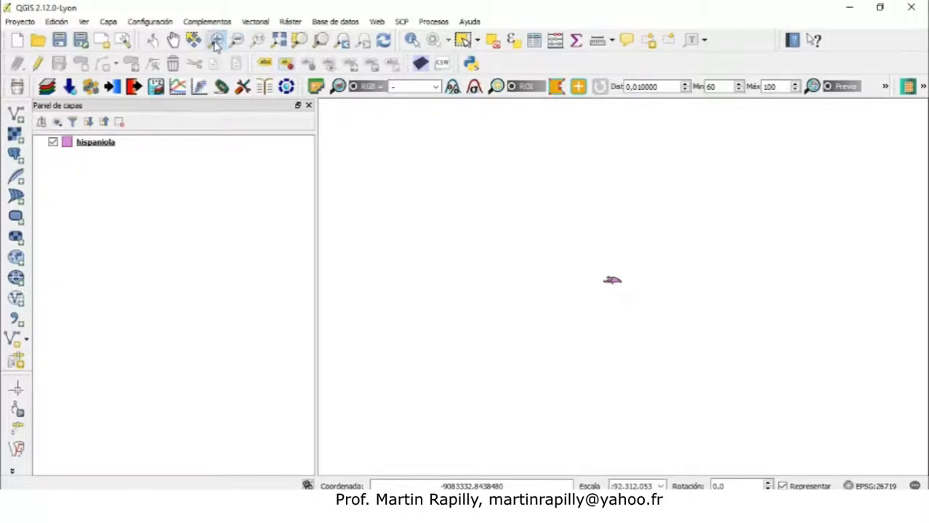
pyautogui.moveTo(588, 258); pyautogui.dragTo(665, 313)
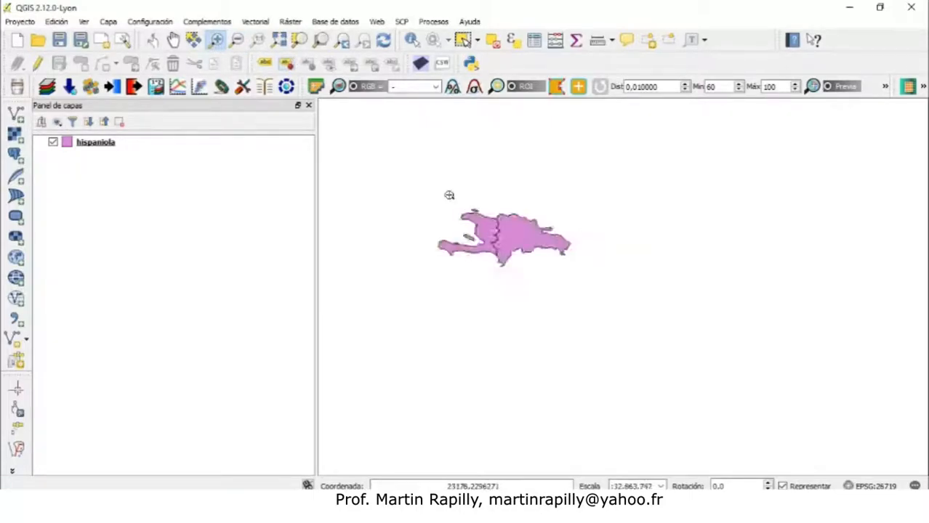
pyautogui.moveTo(432, 188); pyautogui.dragTo(575, 284)
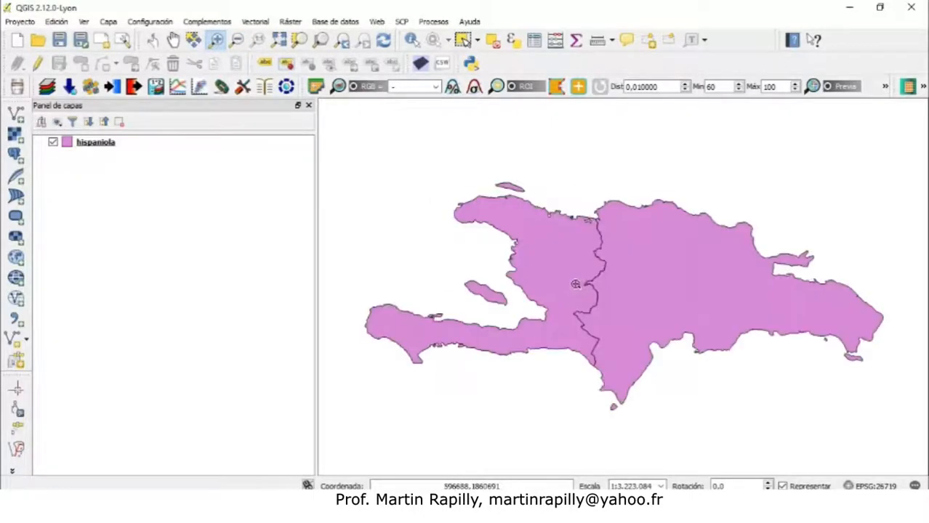
pyautogui.click(647, 283)
pyautogui.moveTo(586, 244); pyautogui.dragTo(881, 470)
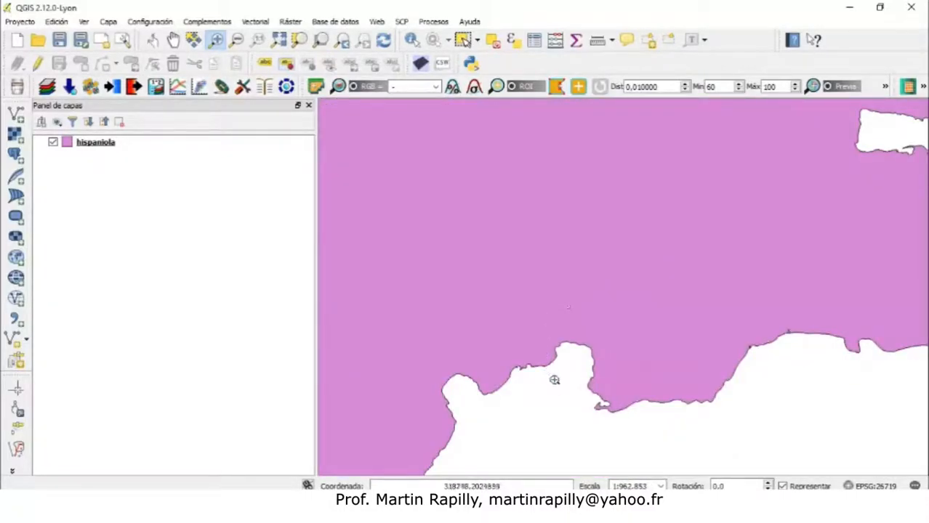
pyautogui.moveTo(587, 396); pyautogui.dragTo(620, 415)
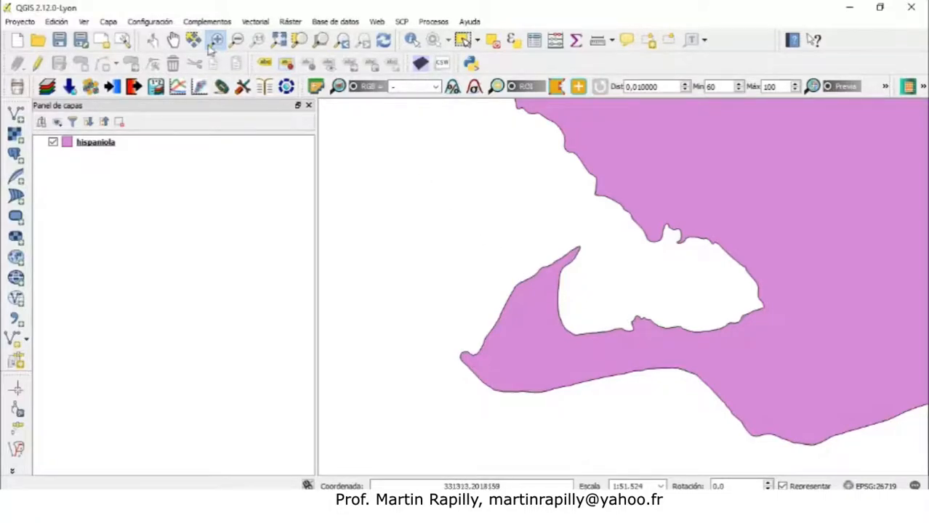
# Pan the zoomed-in map with the Pan tool, moving off the coastline
pyautogui.click(173, 42)
pyautogui.moveTo(489, 284); pyautogui.dragTo(650, 78)
pyautogui.moveTo(568, 348); pyautogui.dragTo(642, 151)
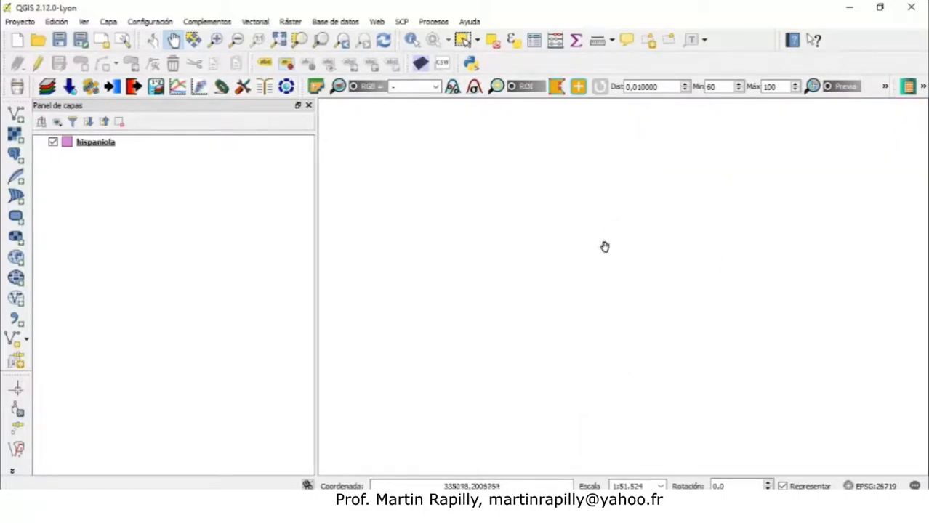
pyautogui.moveTo(578, 123); pyautogui.dragTo(491, 407)
pyautogui.moveTo(564, 234); pyautogui.dragTo(483, 382)
# Zoom into an empty area, then zoom to the full extent to show all of Hispaniola
pyautogui.click(215, 40)
pyautogui.moveTo(353, 153); pyautogui.dragTo(463, 224)
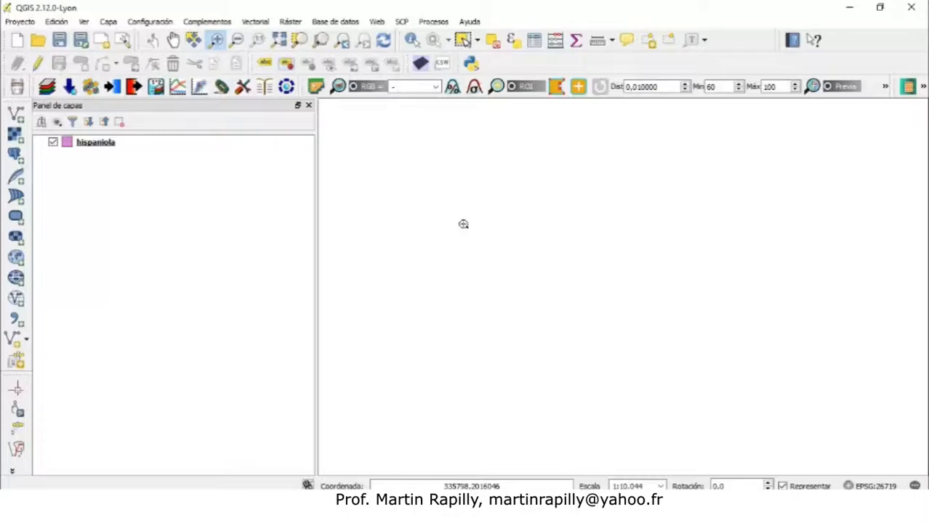
pyautogui.click(173, 40)
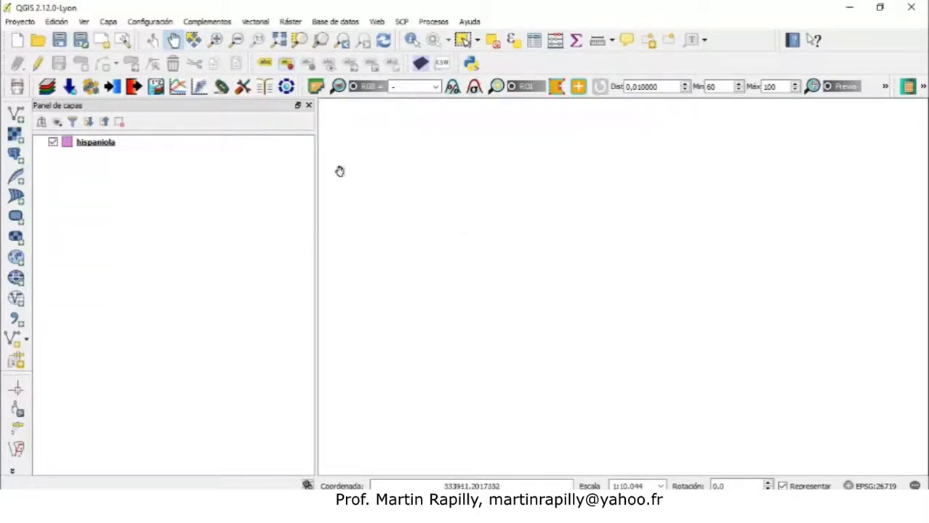
pyautogui.click(280, 42)
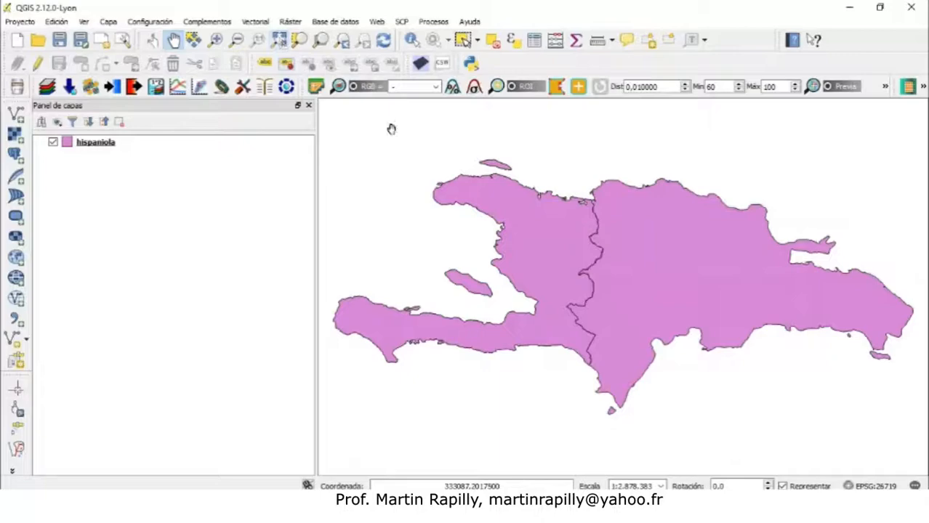
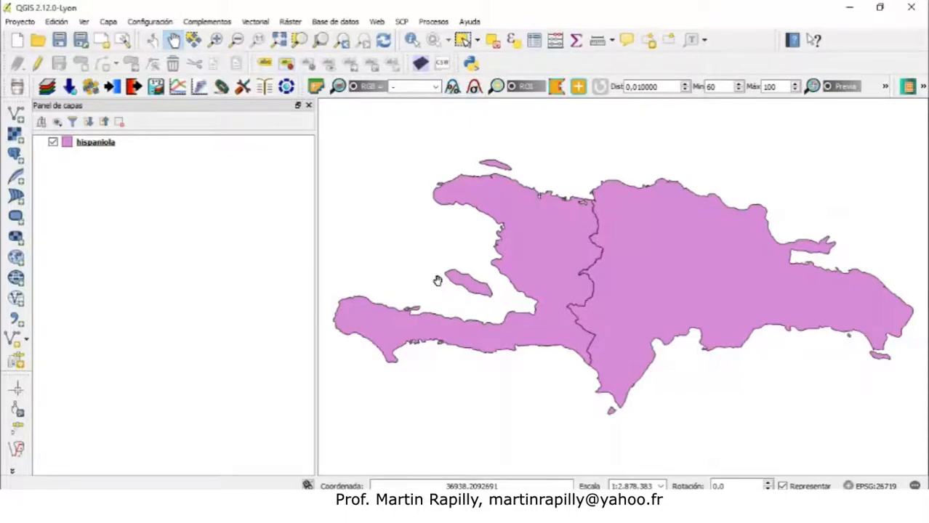
# Zoom in on Haiti's northwestern coast and then closer onto the small island just off it
pyautogui.rightClick(93, 149)
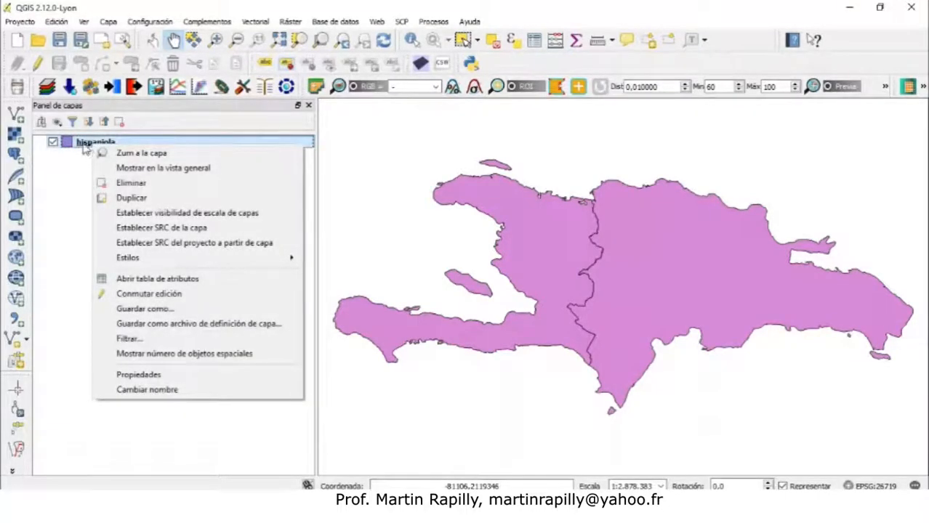
pyautogui.click(127, 154)
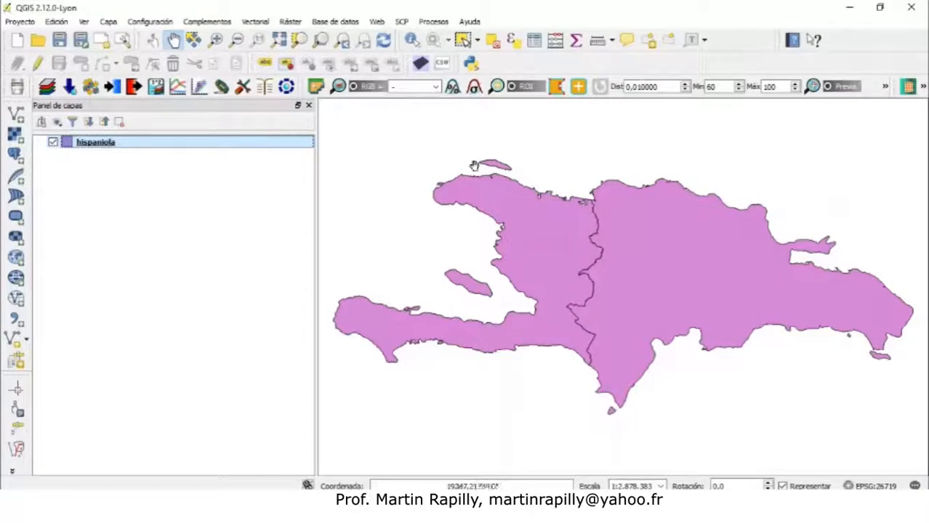
pyautogui.click(215, 40)
pyautogui.moveTo(425, 140); pyautogui.dragTo(593, 242)
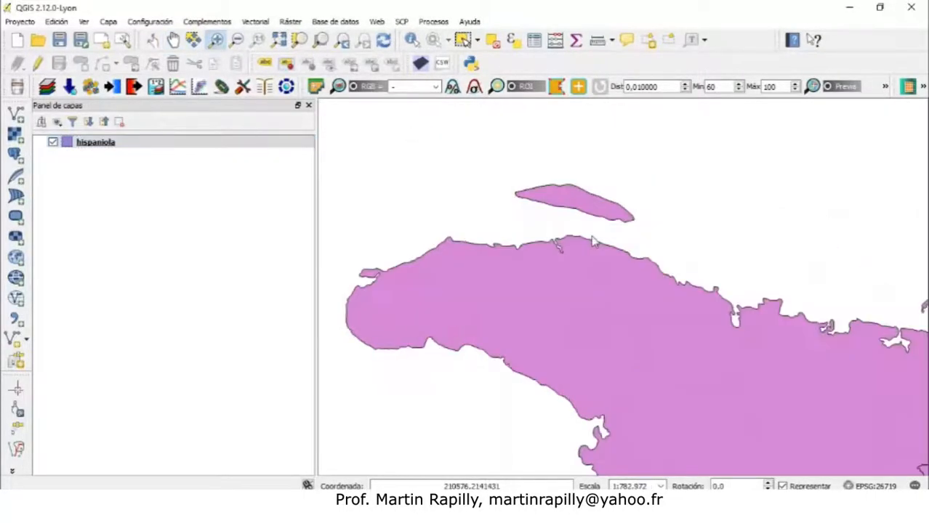
pyautogui.moveTo(480, 140); pyautogui.dragTo(722, 304)
# Zoom to the full extent of the hispaniola layer
pyautogui.click(105, 150)
pyautogui.rightClick(93, 148)
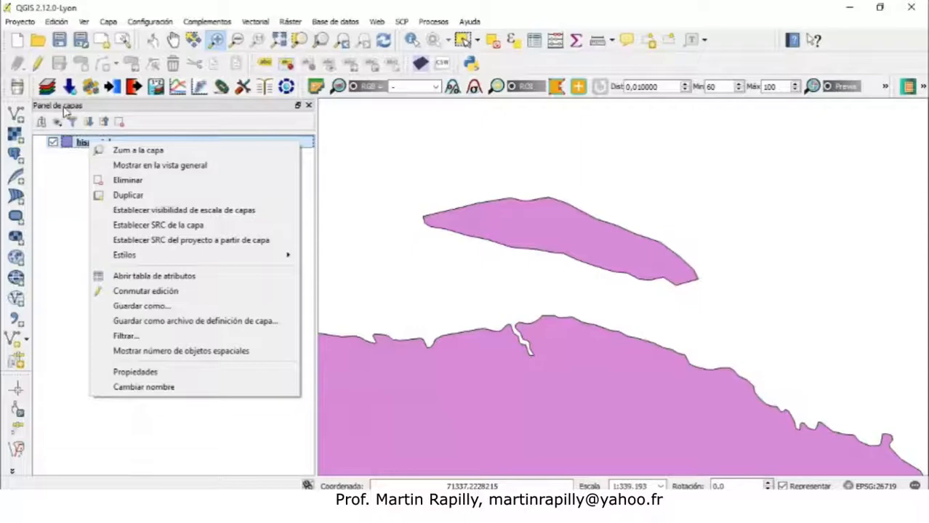
pyautogui.rightClick(79, 146)
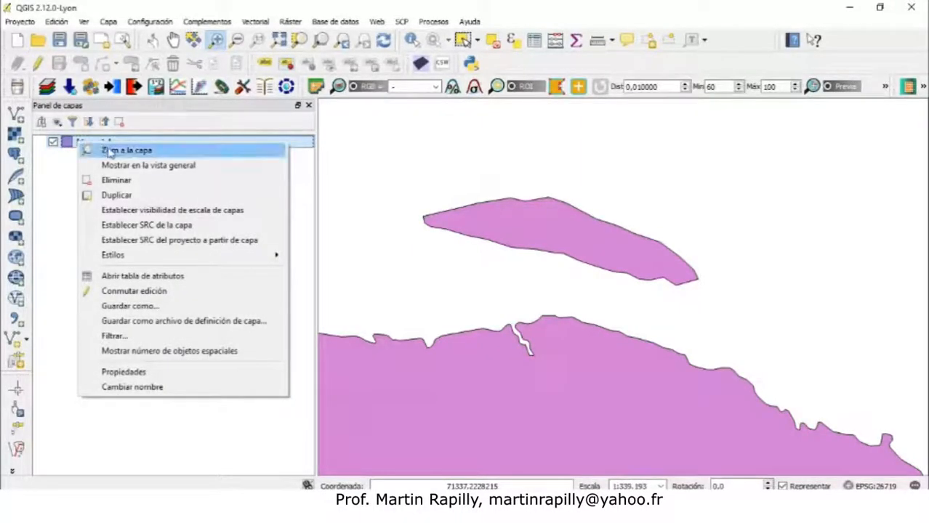
pyautogui.click(110, 151)
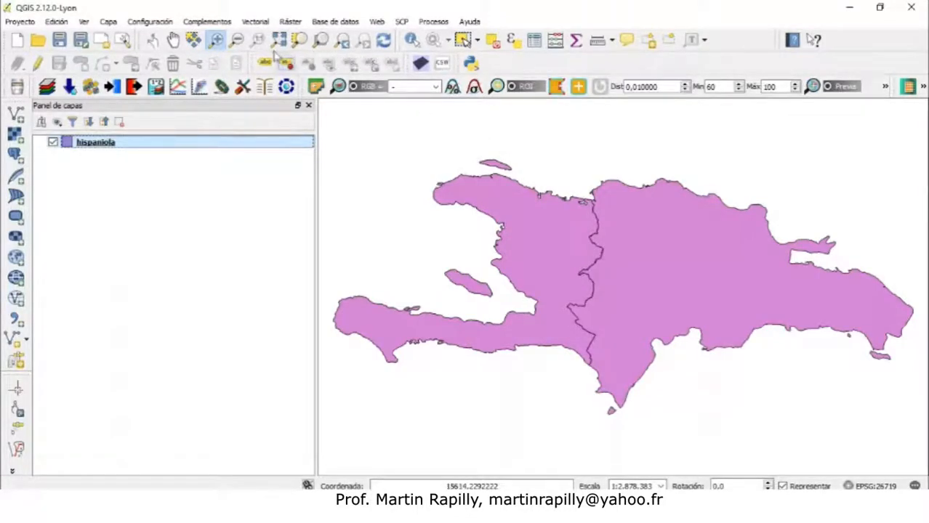
# Step back through the previous map views one at a time with Zoom Last
pyautogui.click(347, 48)
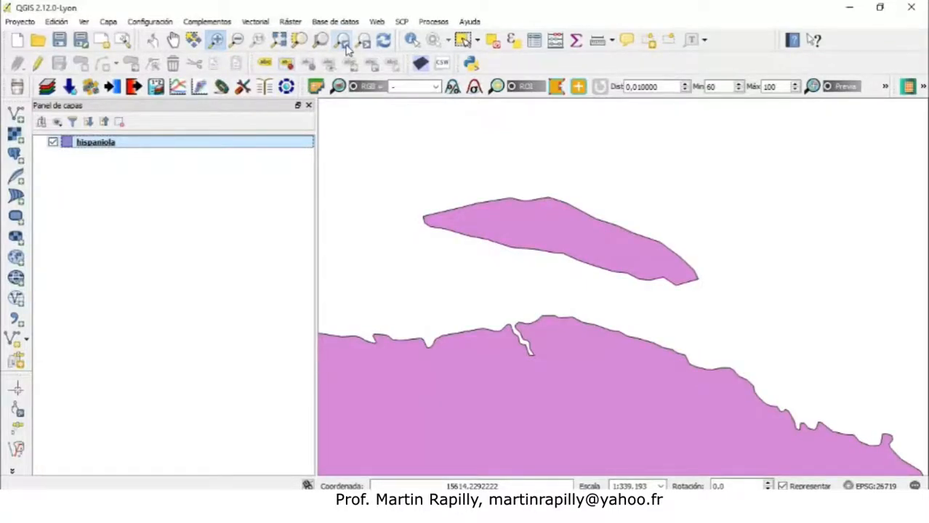
pyautogui.click(347, 48)
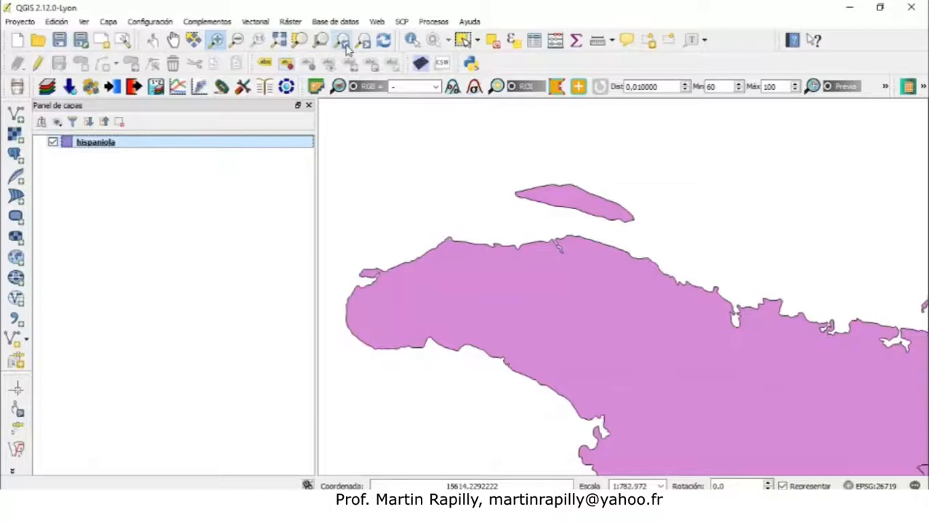
pyautogui.click(346, 48)
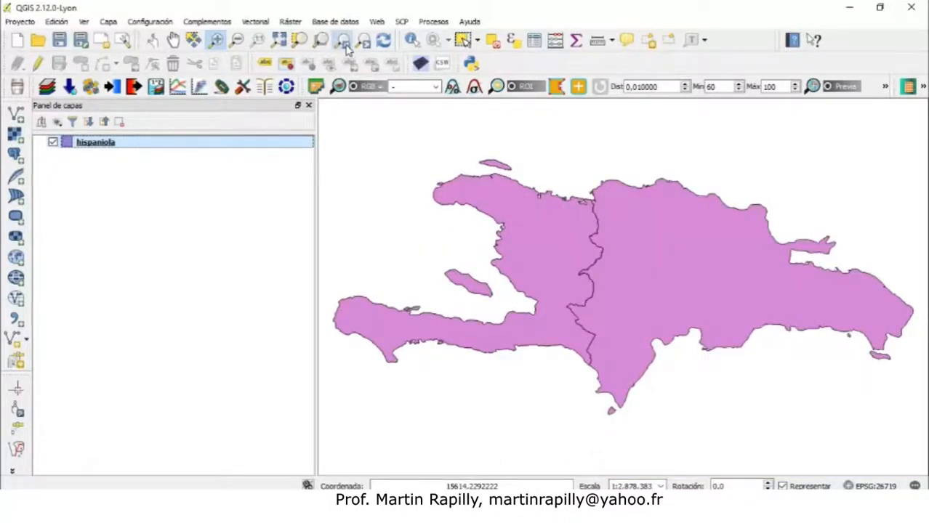
pyautogui.click(346, 47)
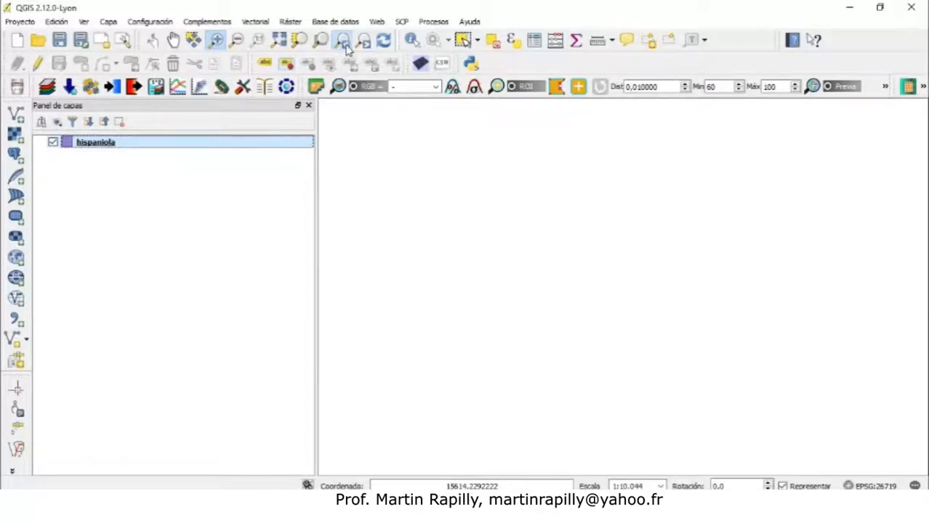
pyautogui.click(347, 46)
pyautogui.click(346, 45)
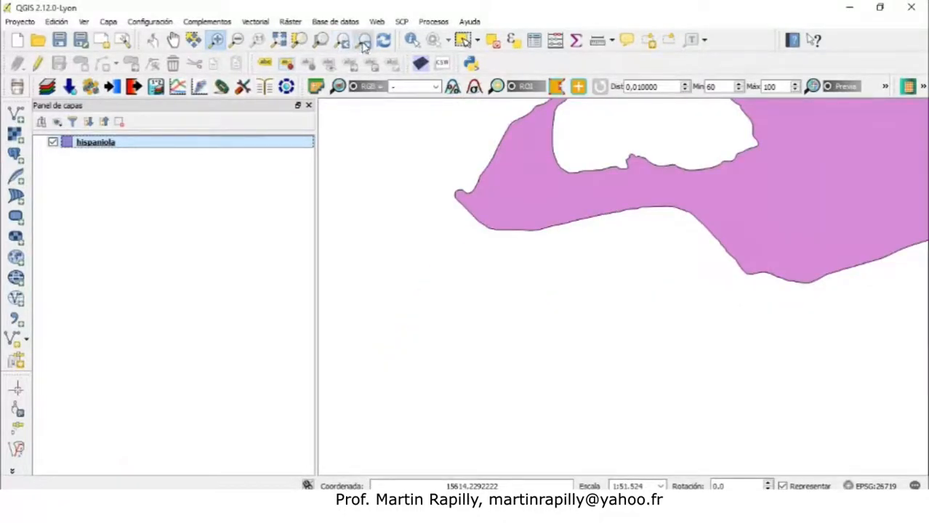
# Step forward through the map views with Zoom Next until the whole island shows again
pyautogui.click(364, 45)
pyautogui.click(365, 45)
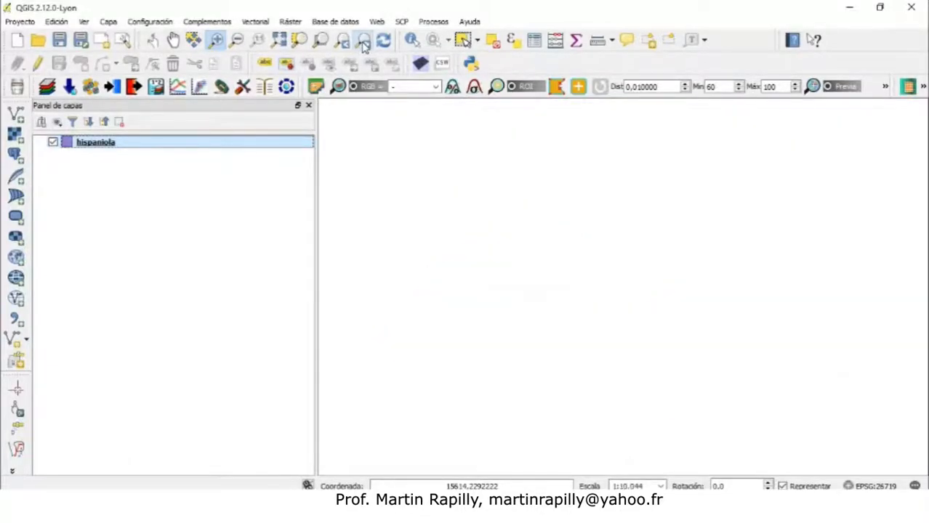
pyautogui.click(365, 46)
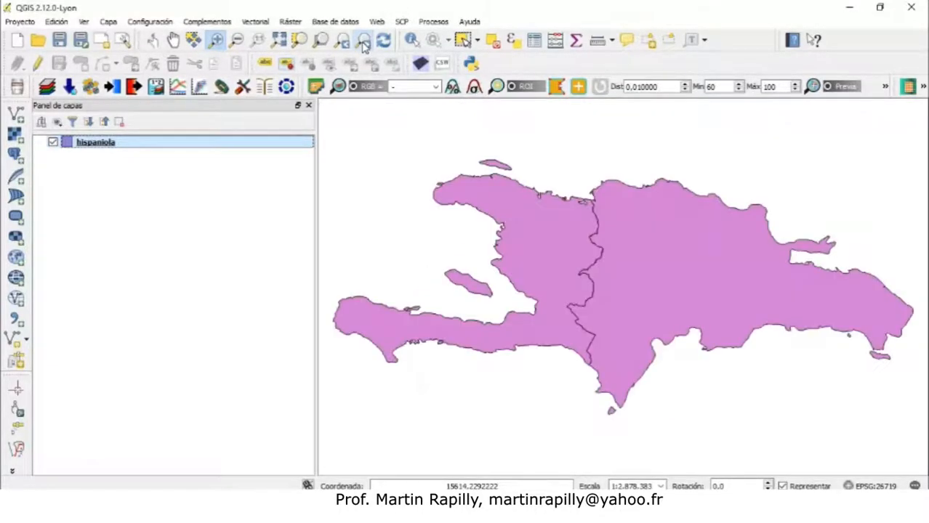
pyautogui.click(365, 45)
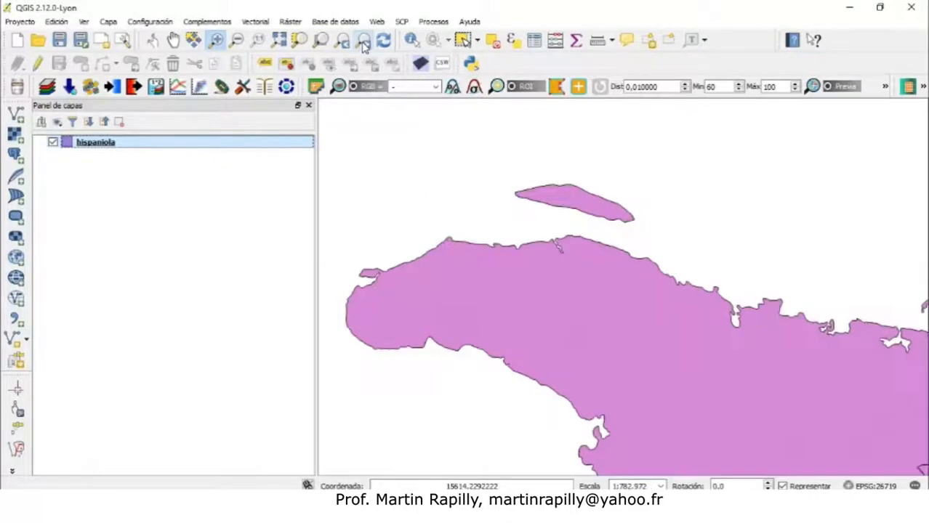
pyautogui.click(364, 45)
pyautogui.click(364, 46)
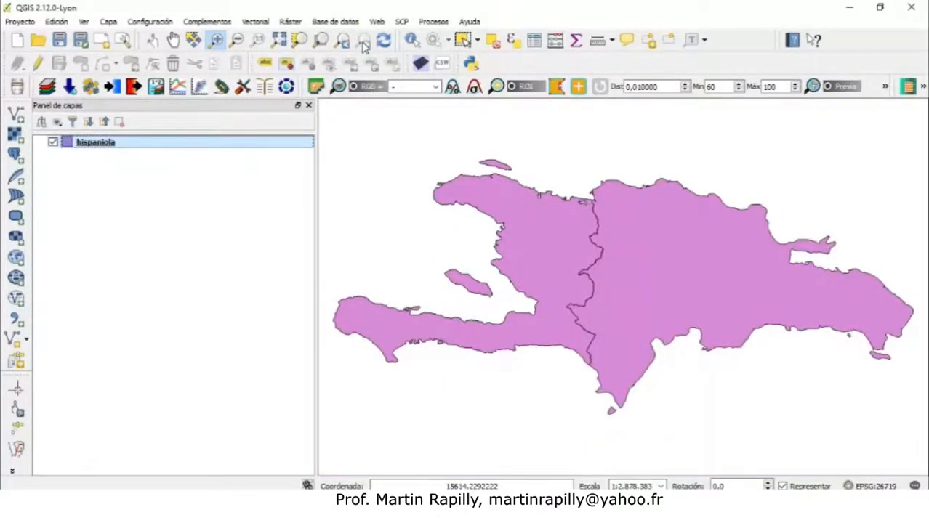
# Identify the Dominican Republic feature and inspect its POPYCOUN and name attributes in the identification results
pyautogui.click(411, 42)
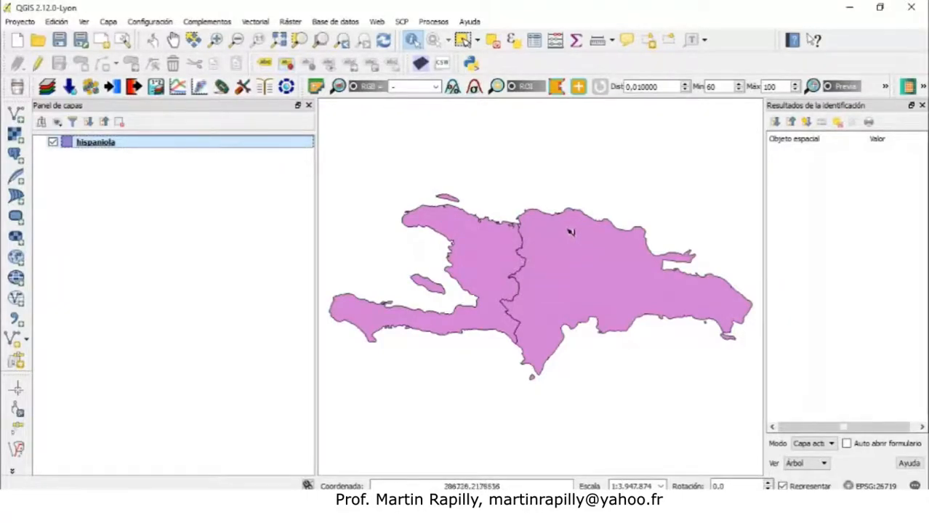
pyautogui.click(598, 260)
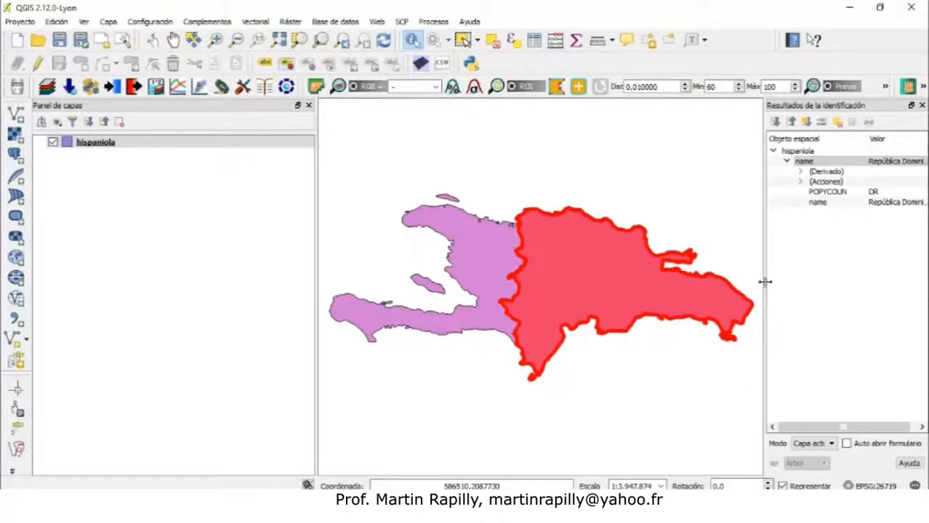
pyautogui.moveTo(765, 282); pyautogui.dragTo(727, 274)
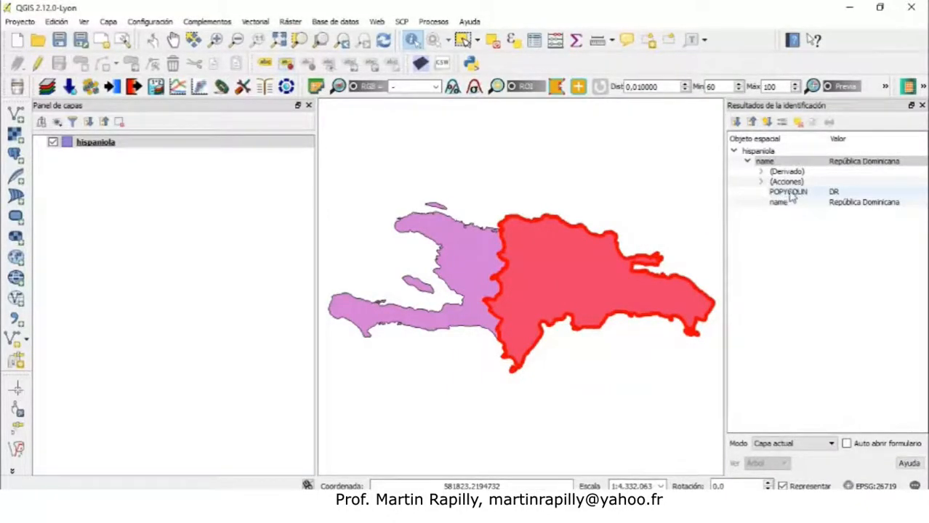
pyautogui.click(838, 194)
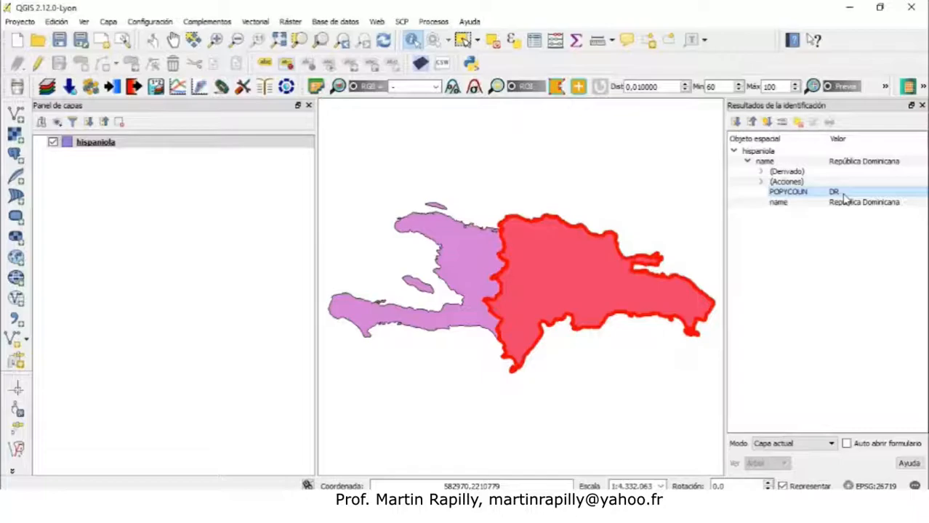
pyautogui.click(801, 205)
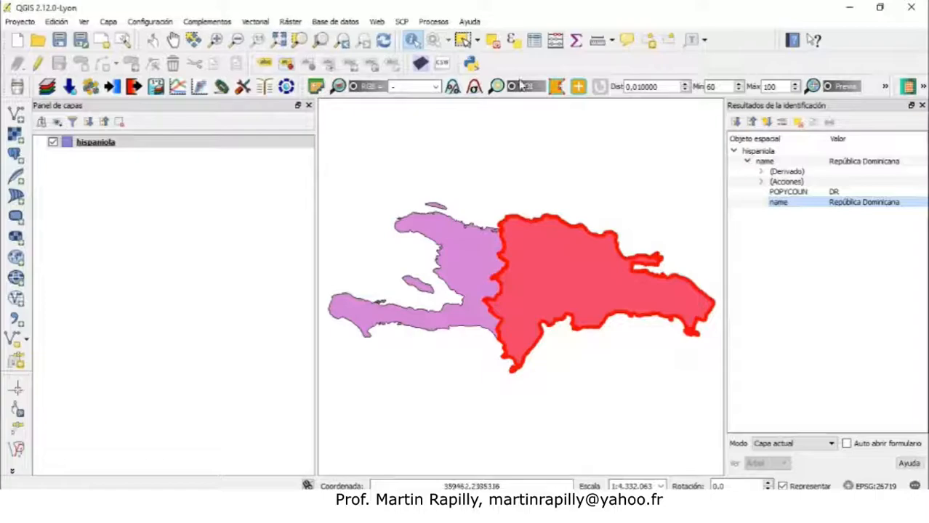
# Select single features one at a time: the Gonâve island, Tortuga island, then the Dominican Republic
pyautogui.click(463, 42)
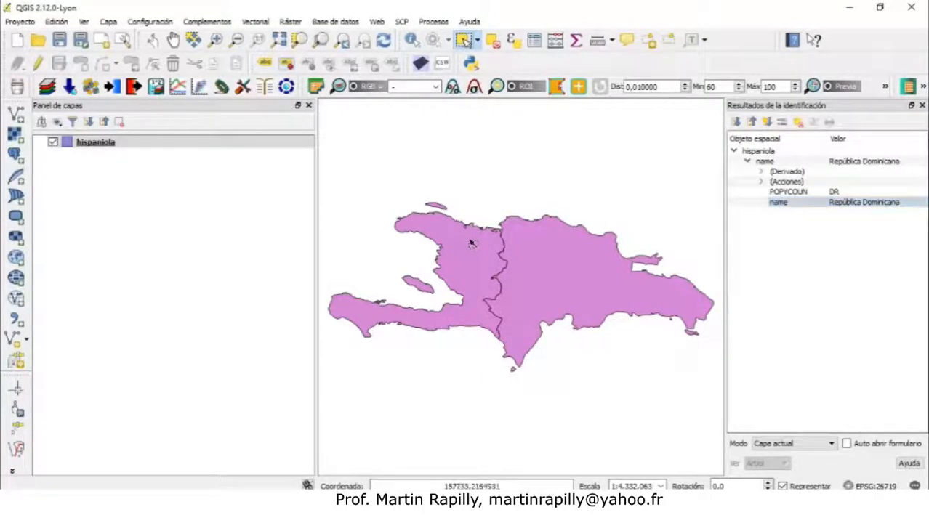
pyautogui.click(471, 241)
pyautogui.click(420, 287)
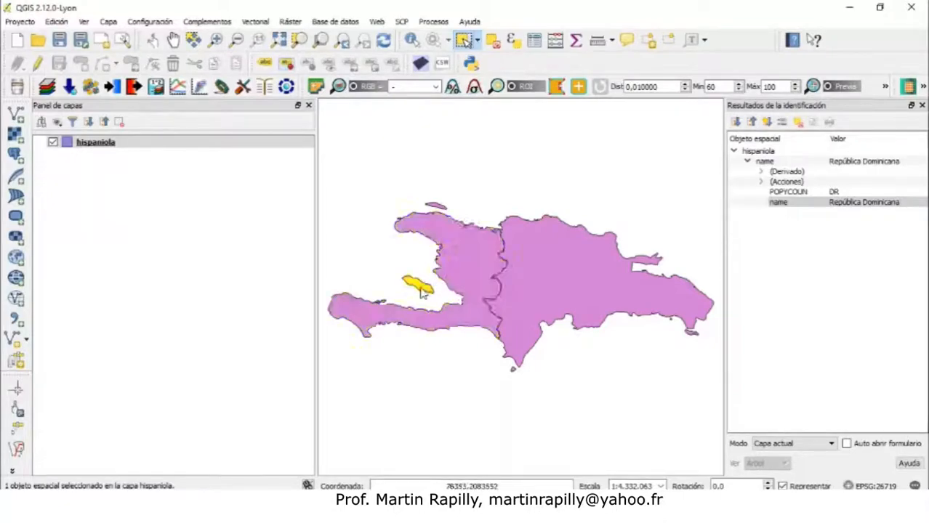
pyautogui.click(432, 208)
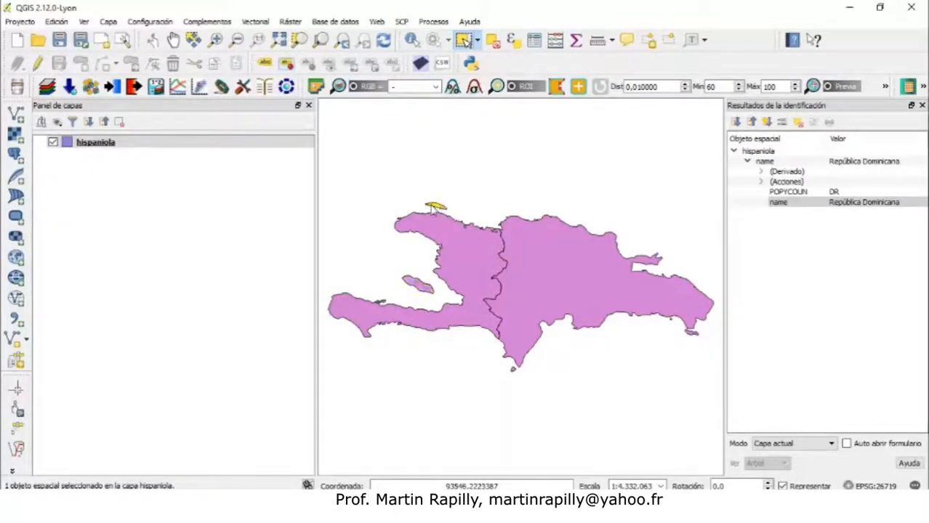
pyautogui.click(571, 285)
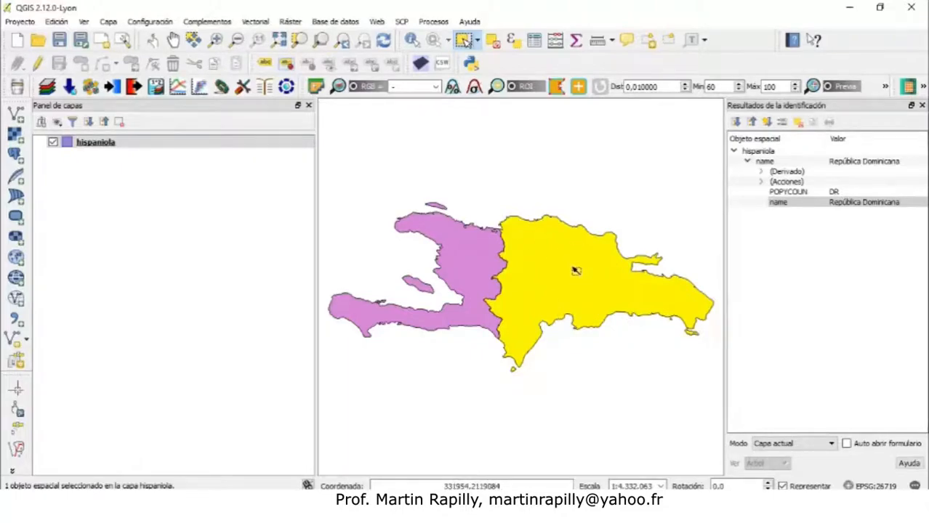
# Select Tortuga, Haiti and the Dominican Republic together, then clear the selection
pyautogui.click(545, 210)
pyautogui.click(563, 257)
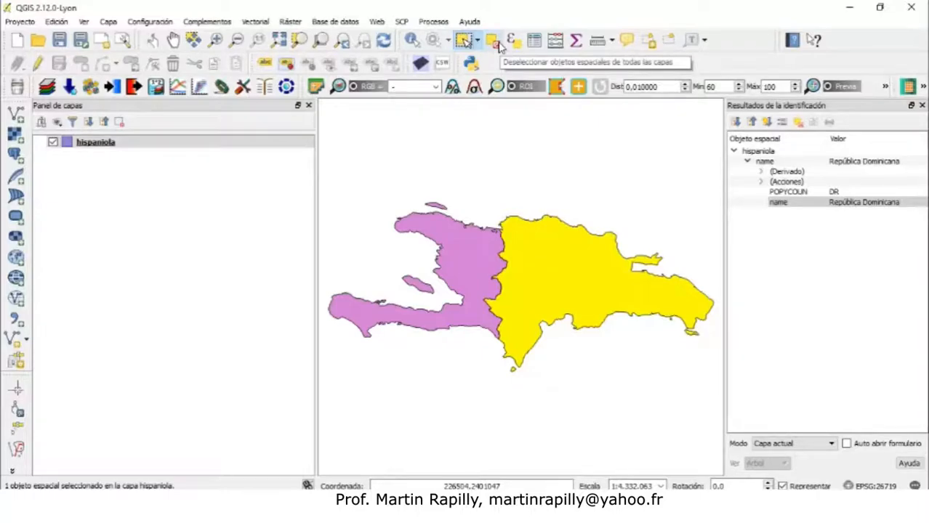
pyautogui.click(437, 209)
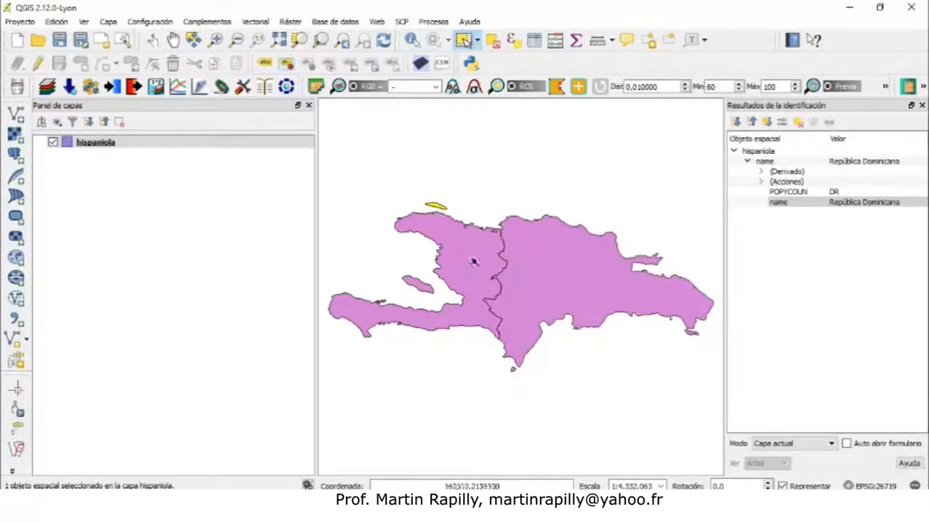
pyautogui.keyDown('ctrl'); pyautogui.click(473, 260); pyautogui.keyUp('ctrl')
pyautogui.keyDown('ctrl'); pyautogui.click(538, 266); pyautogui.keyUp('ctrl')
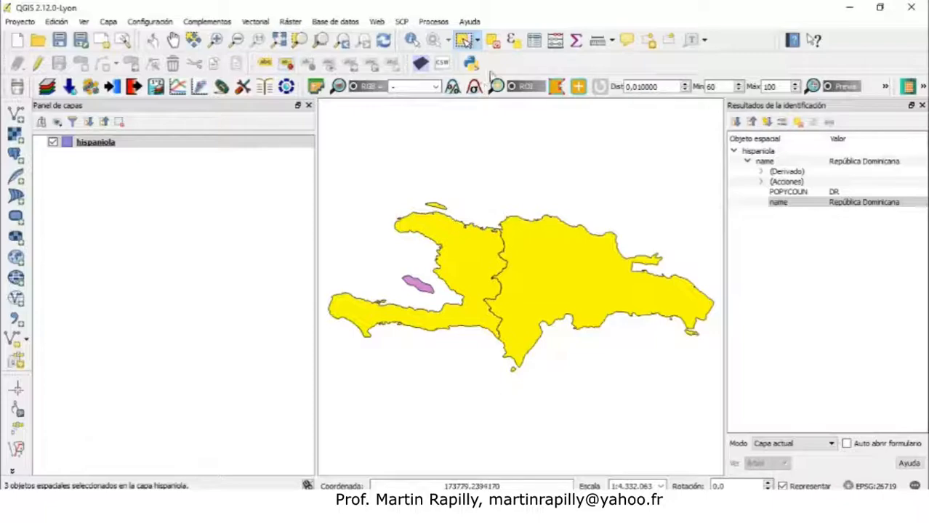
pyautogui.click(492, 42)
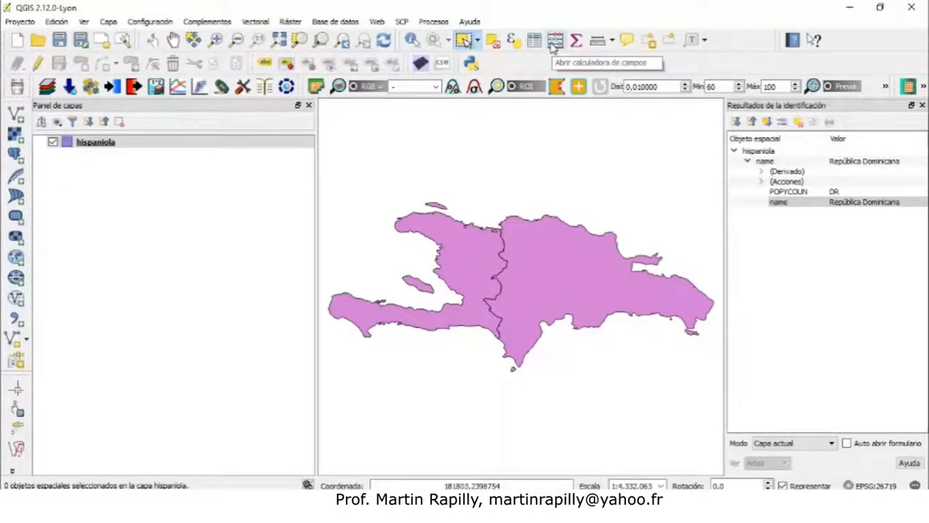
# Measure a multi-segment distance around northwestern Haiti with the Measure Line tool, review the unit options, and close it
pyautogui.click(597, 42)
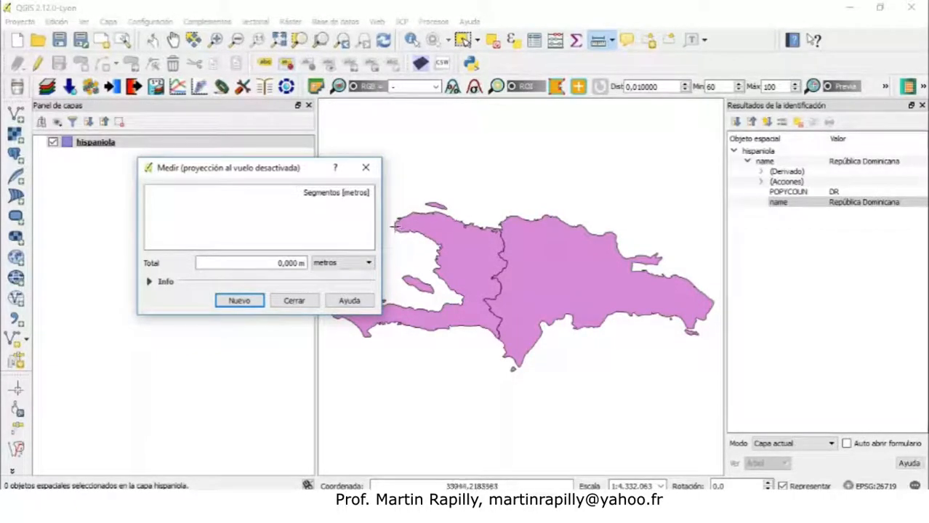
pyautogui.click(395, 226)
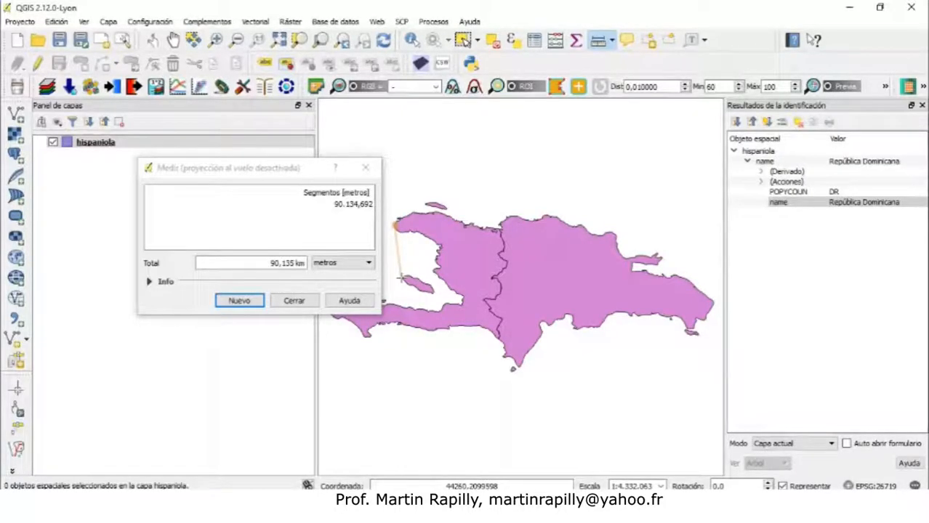
pyautogui.click(400, 277)
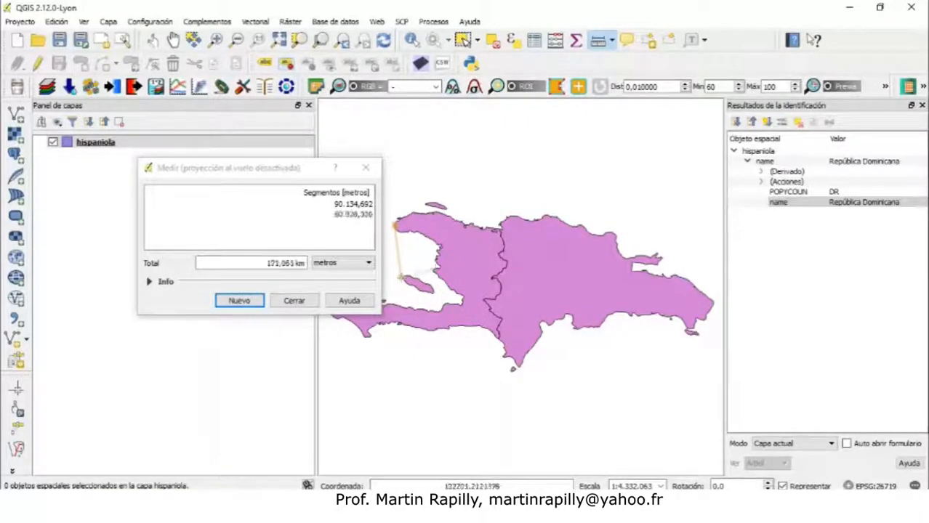
pyautogui.click(454, 236)
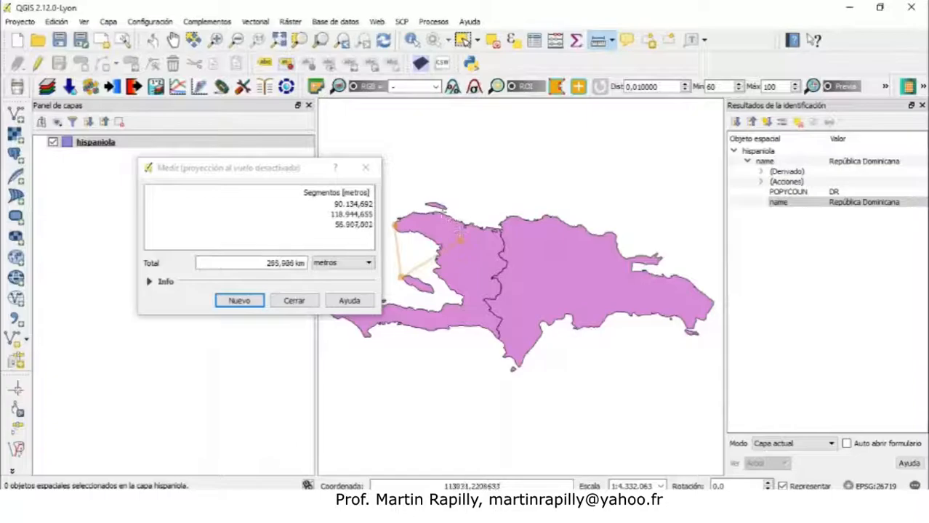
pyautogui.click(440, 213)
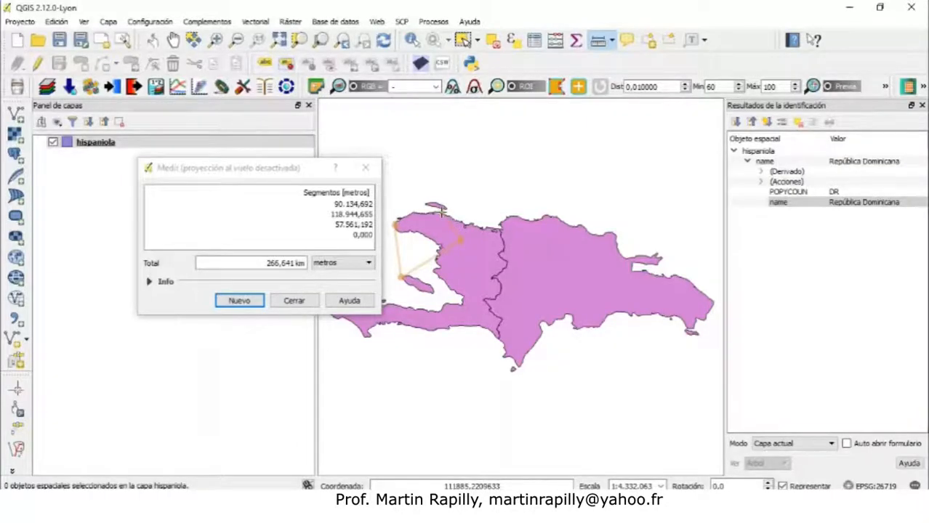
pyautogui.click(407, 243)
pyautogui.click(367, 264)
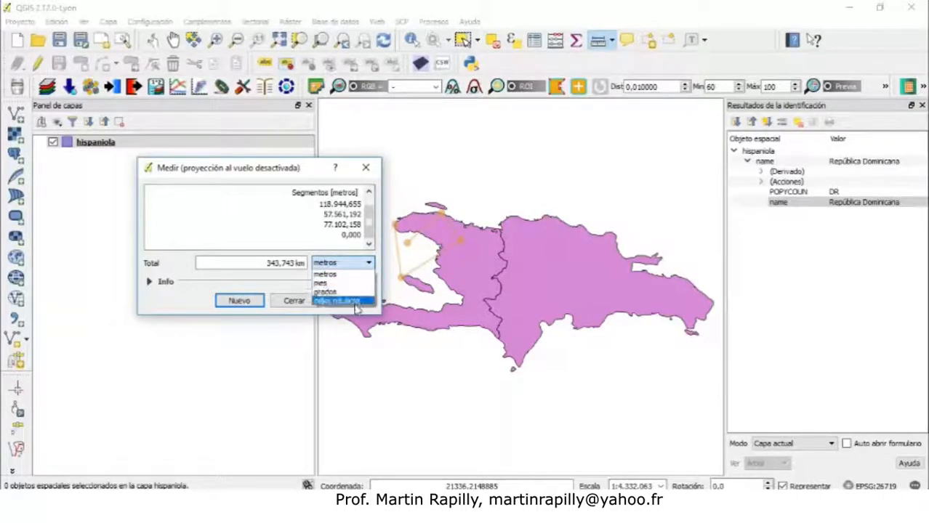
pyautogui.click(421, 179)
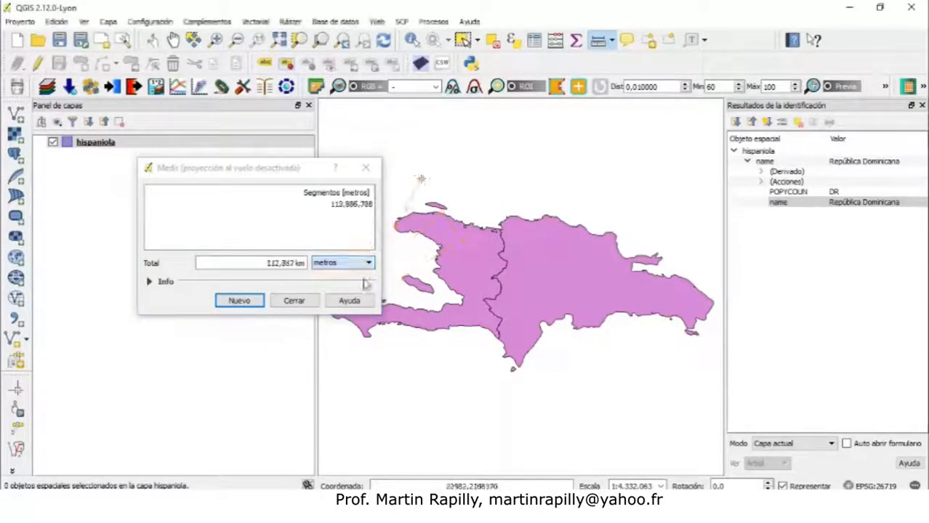
pyautogui.click(303, 301)
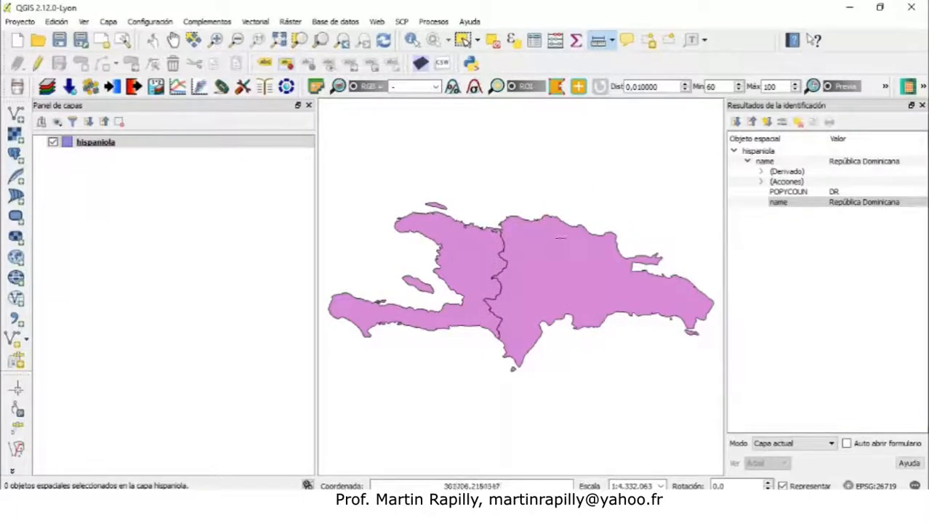
# Measure a path from Tortuga across the north of the Dominican Republic and back inland, then close the measurement
pyautogui.click(446, 207)
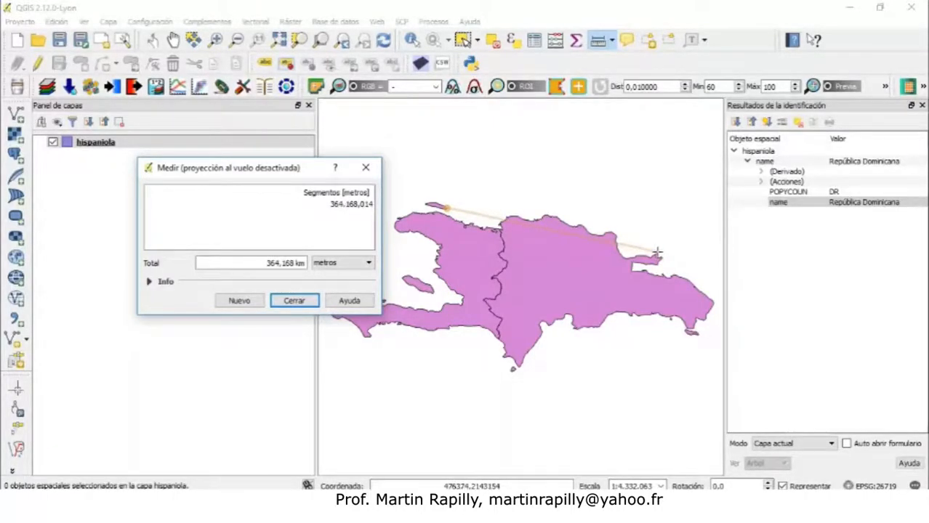
pyautogui.click(656, 252)
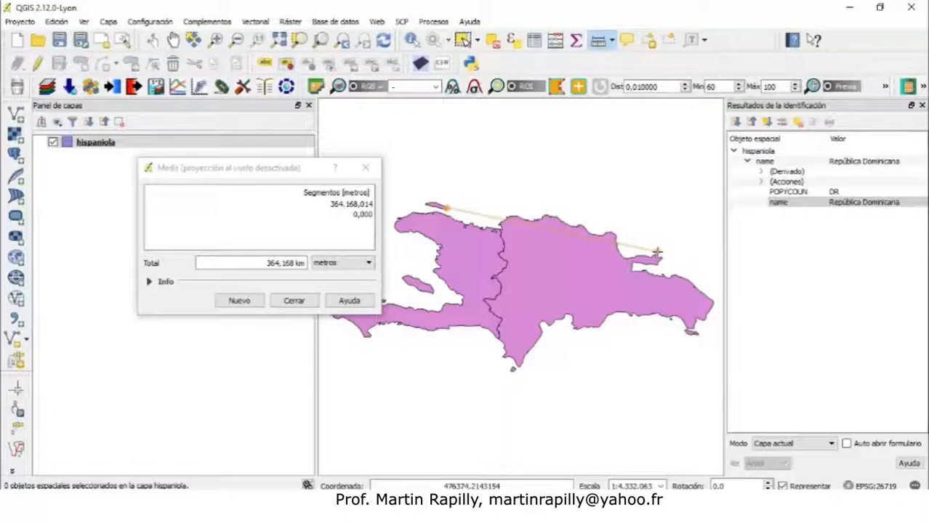
pyautogui.click(592, 290)
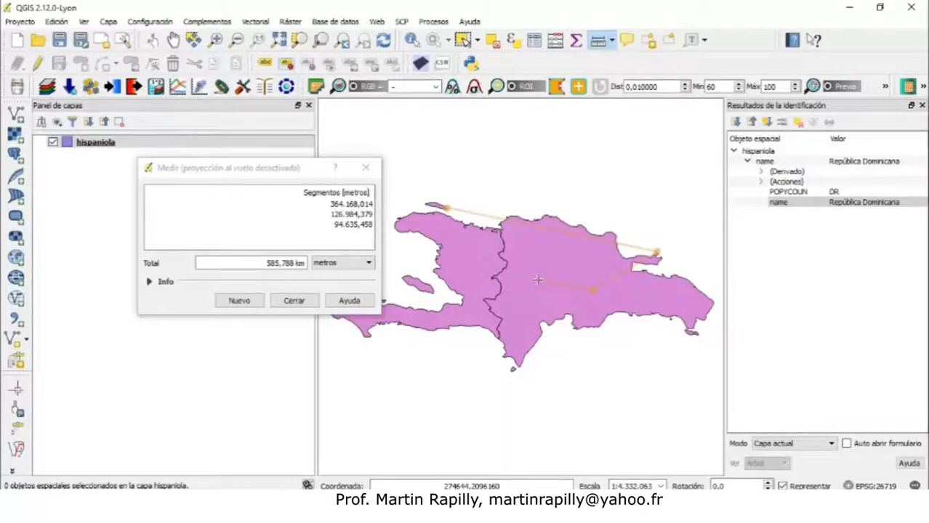
pyautogui.click(299, 300)
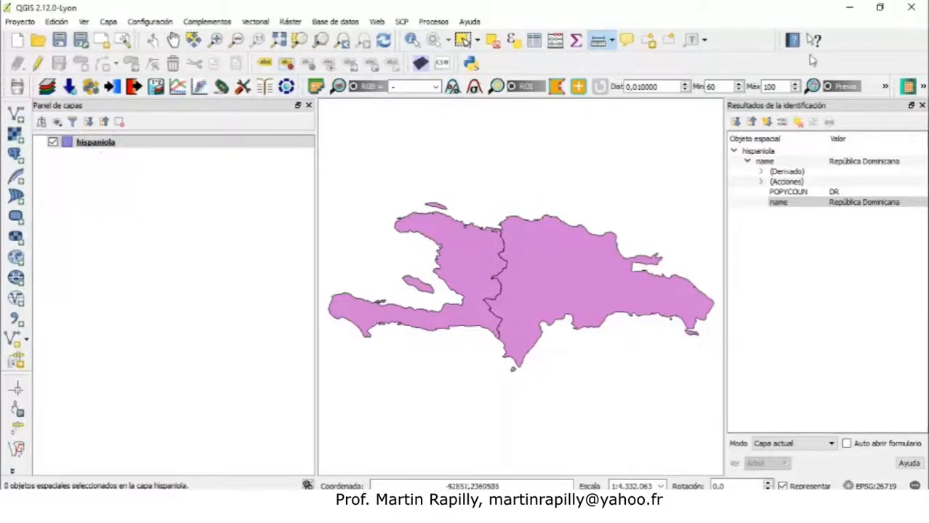
# Close the identification results panel and open the hispaniola layer's attribute table as a floating window beside the map
pyautogui.click(922, 106)
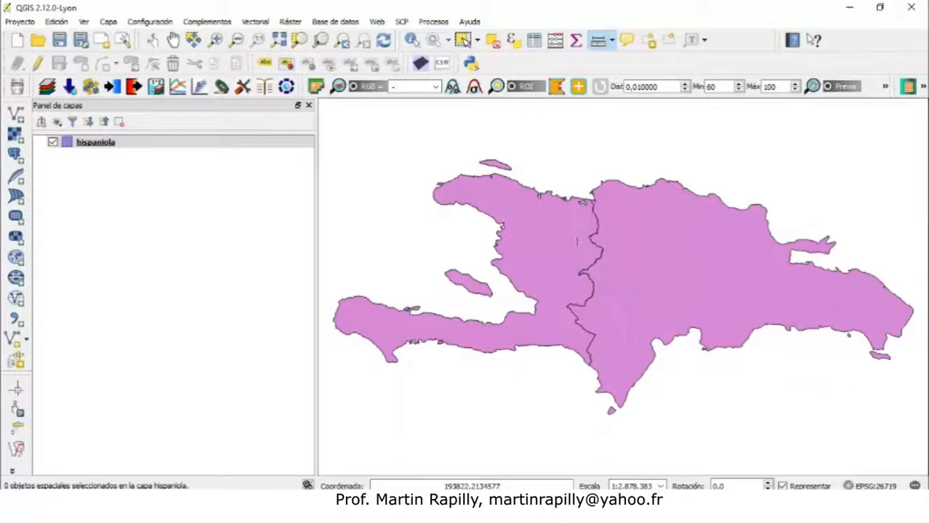
pyautogui.click(99, 145)
pyautogui.rightClick(99, 146)
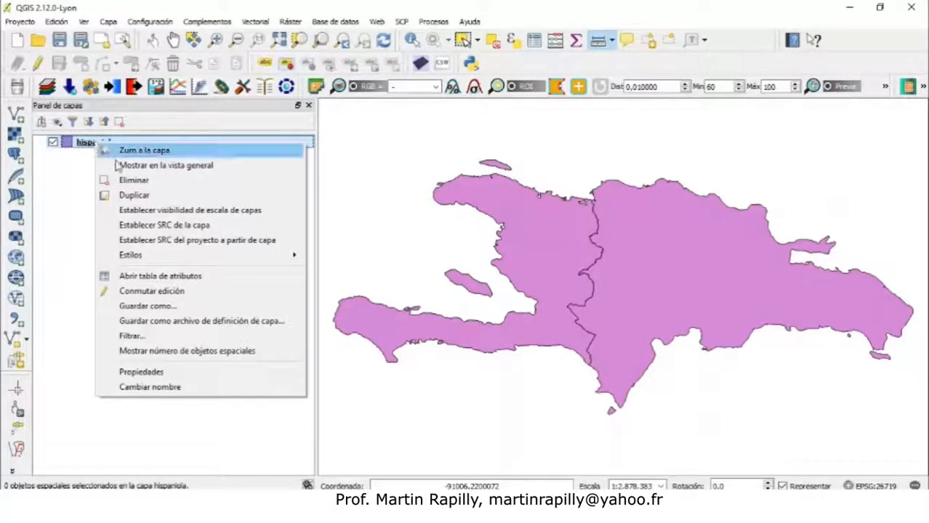
pyautogui.click(156, 281)
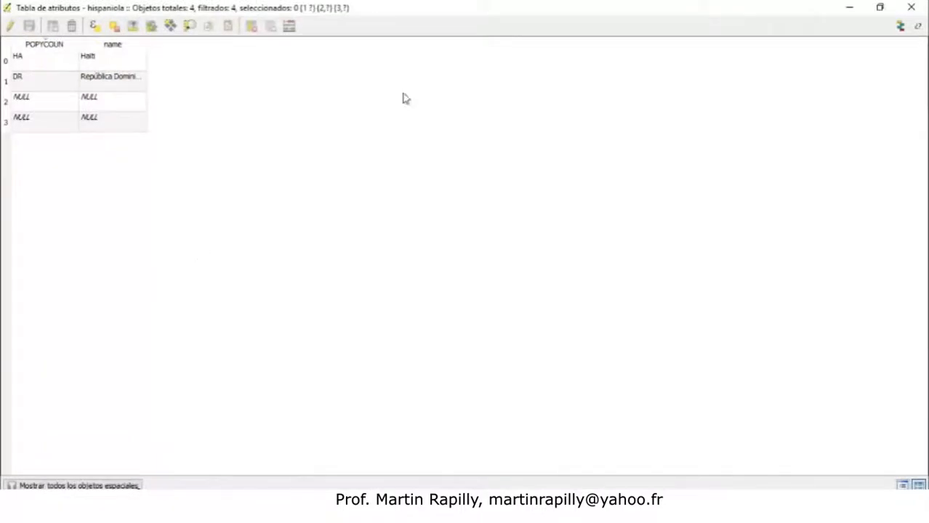
pyautogui.doubleClick(508, 12)
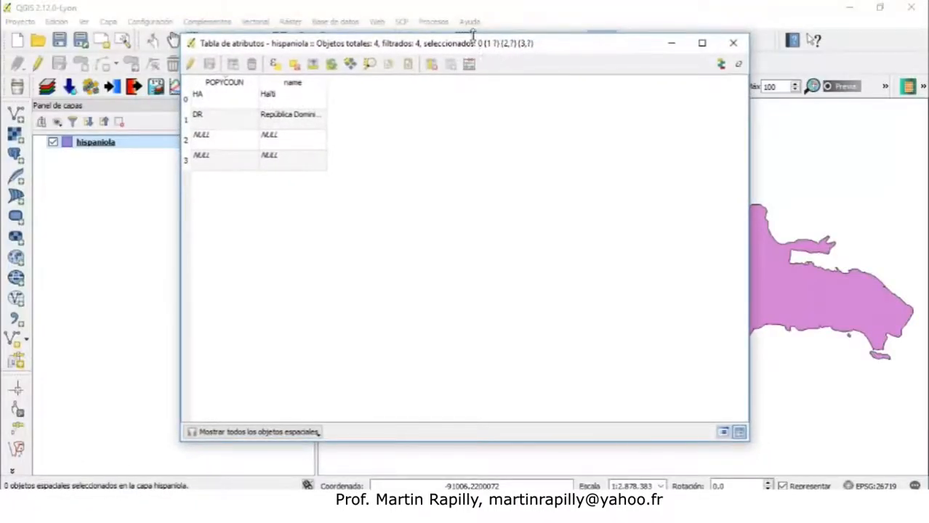
pyautogui.moveTo(471, 49); pyautogui.dragTo(476, 63)
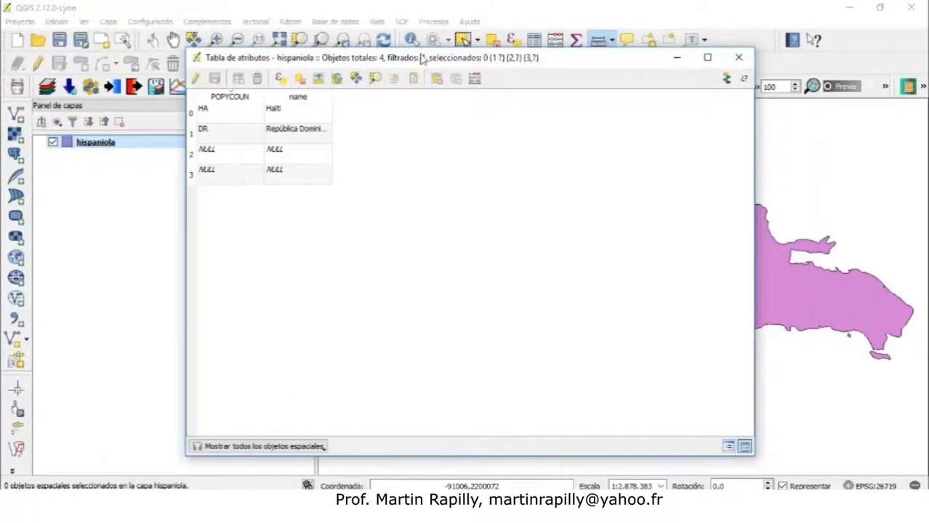
pyautogui.moveTo(456, 65); pyautogui.dragTo(424, 215)
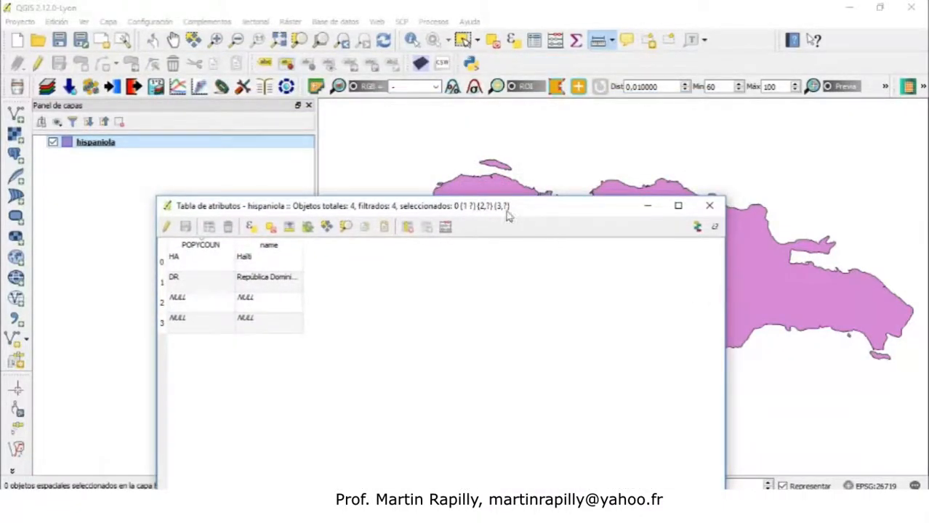
pyautogui.moveTo(509, 207); pyautogui.dragTo(616, 354)
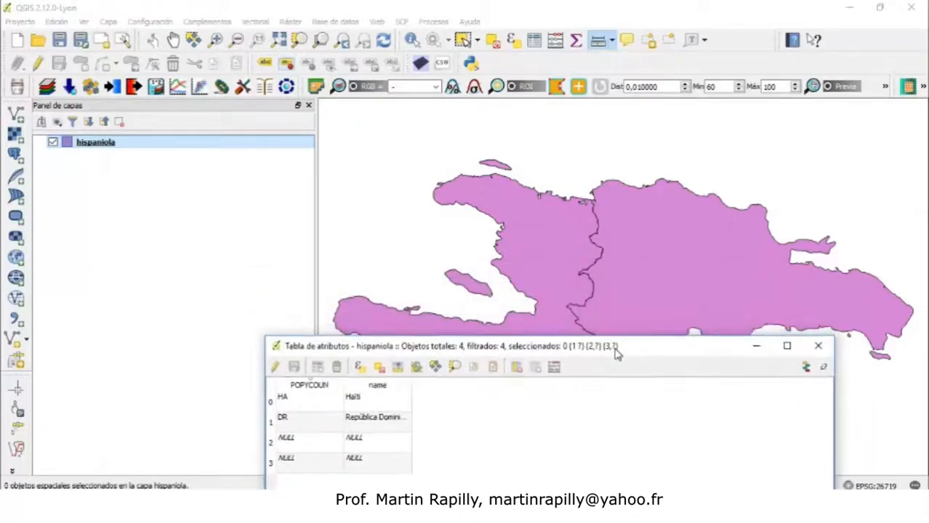
# Select Haiti and then the Dominican Republic on the map and view each highlighted row in the attribute table
pyautogui.click(464, 40)
pyautogui.click(512, 209)
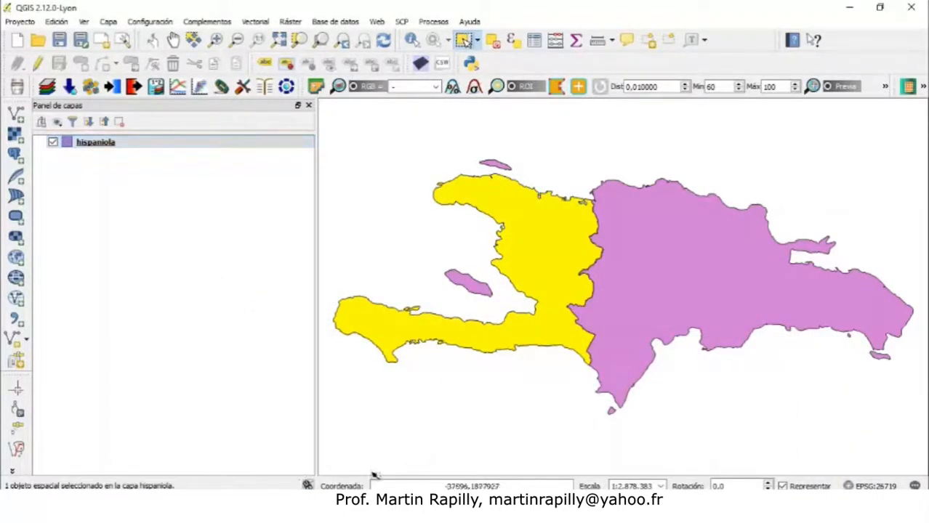
pyautogui.click(615, 507)
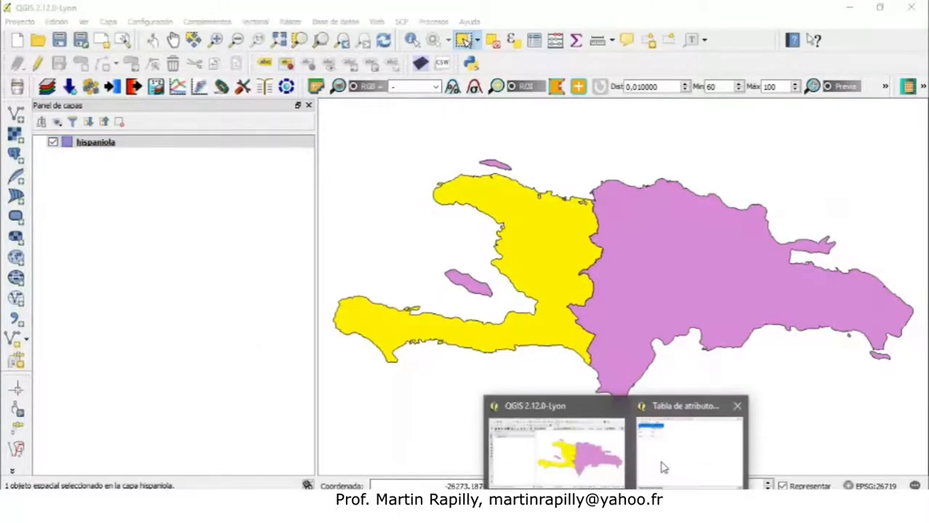
pyautogui.click(661, 467)
pyautogui.moveTo(435, 347); pyautogui.dragTo(371, 256)
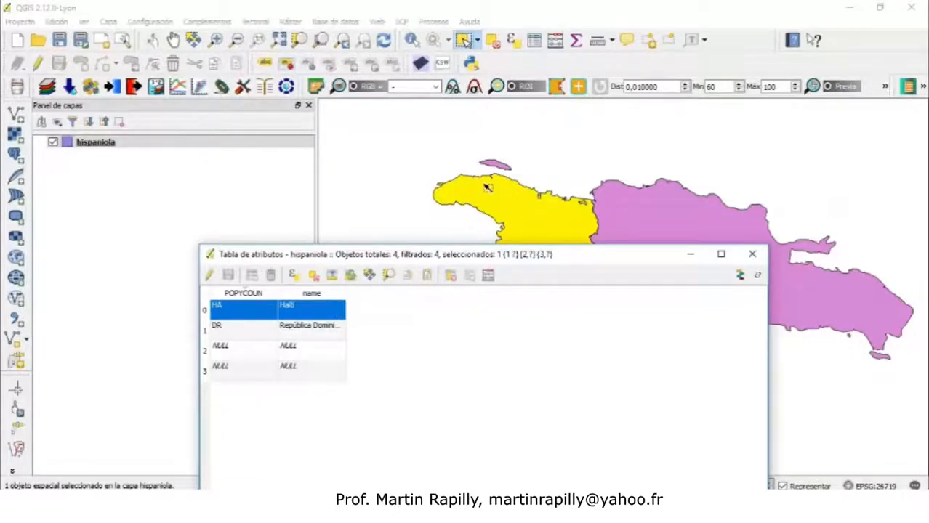
pyautogui.click(613, 213)
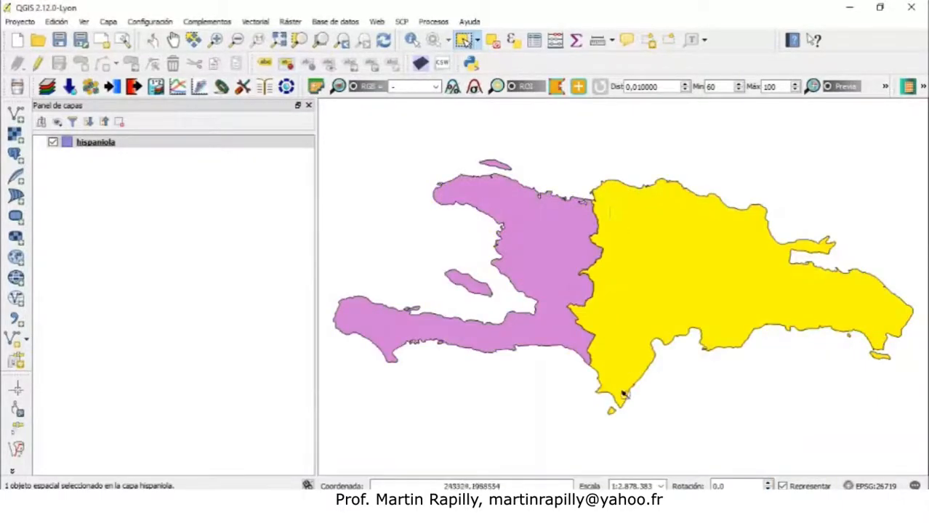
pyautogui.moveTo(633, 509)
pyautogui.click(651, 473)
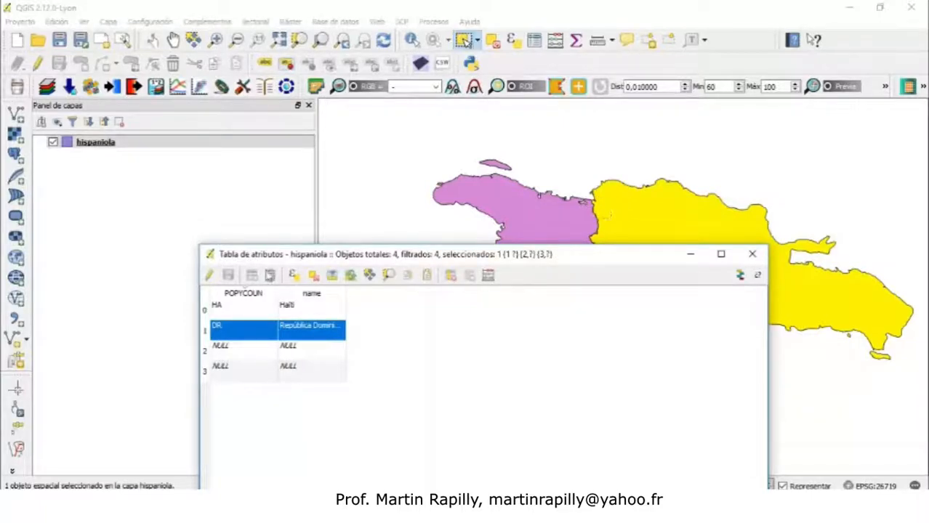
# Select the attribute table rows 0 to 3 one at a time to see which feature each highlights
pyautogui.click(205, 310)
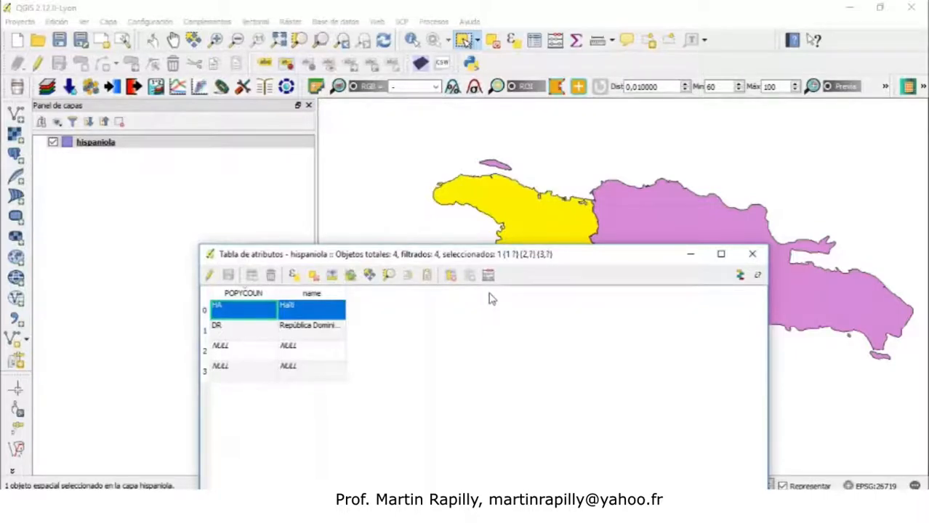
pyautogui.click(205, 332)
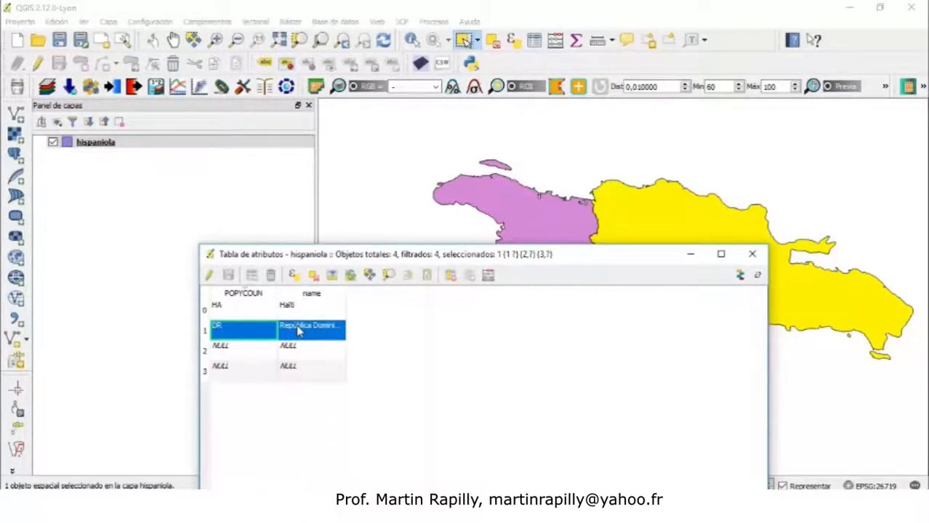
pyautogui.click(207, 353)
pyautogui.moveTo(437, 258)
pyautogui.mouseDown()
pyautogui.moveTo(410, 379)
pyautogui.moveTo(435, 240)
pyautogui.mouseUp()
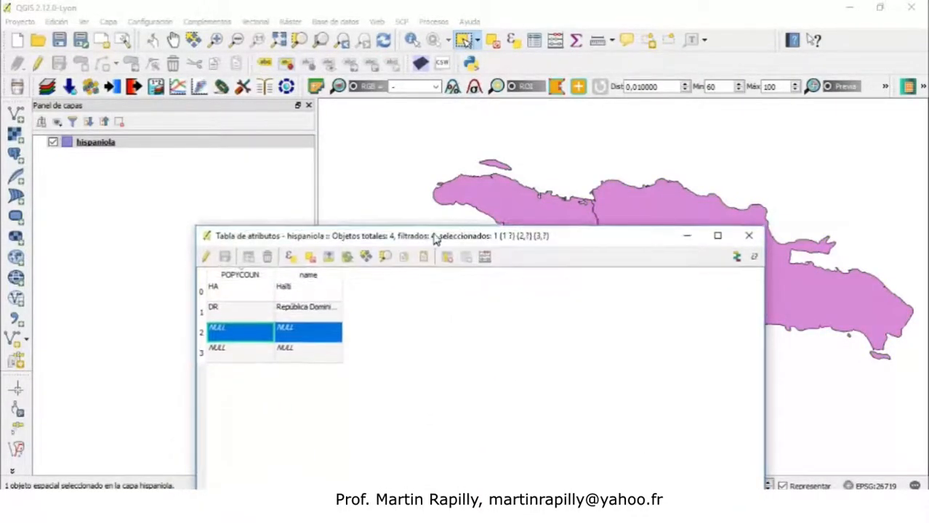
pyautogui.click(203, 354)
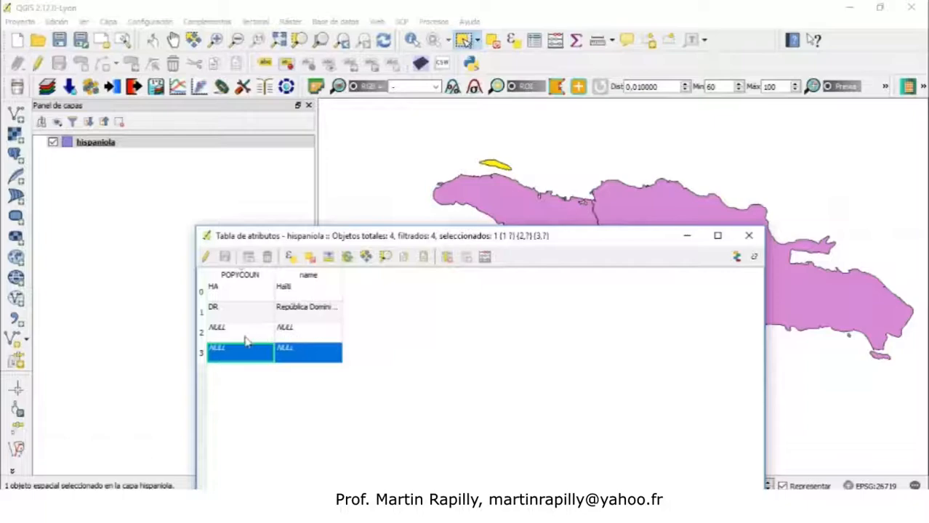
# Select row 2, toggle editing on, and set its POPYCOUN value to HA
pyautogui.click(202, 332)
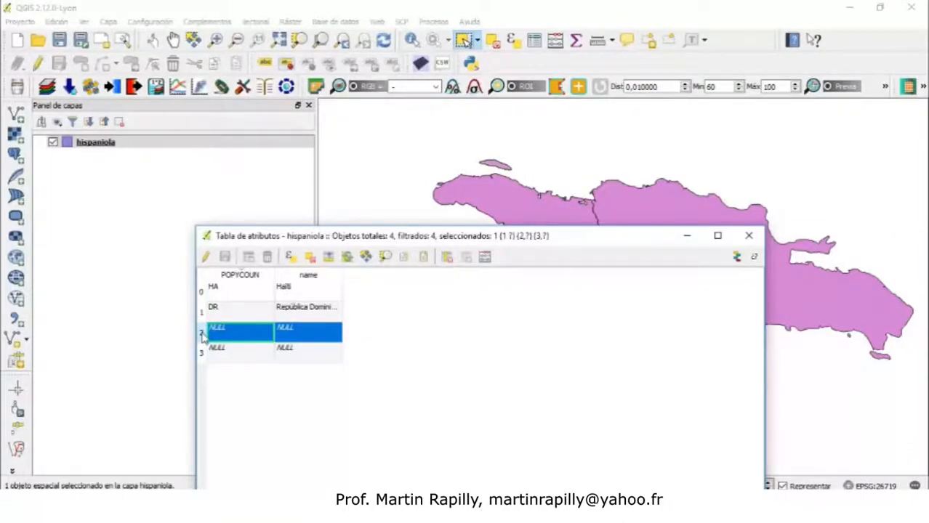
pyautogui.click(206, 256)
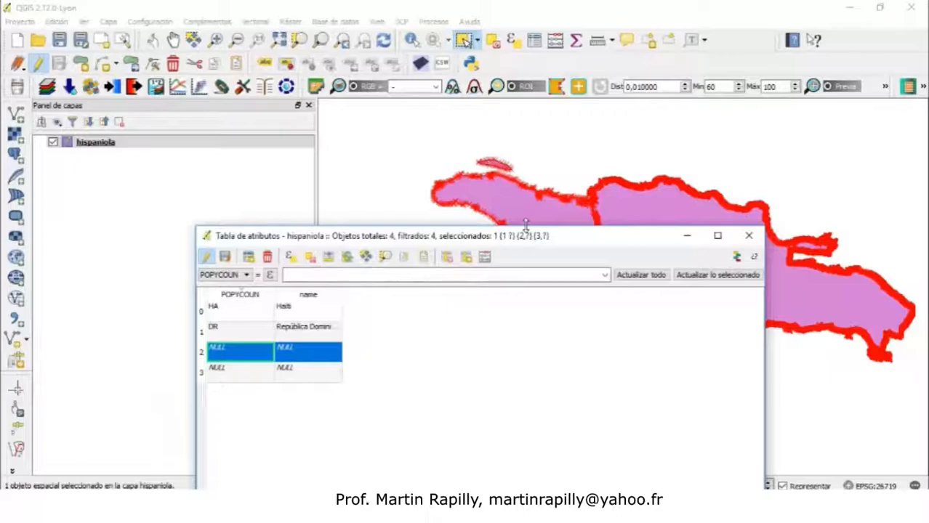
pyautogui.doubleClick(230, 354)
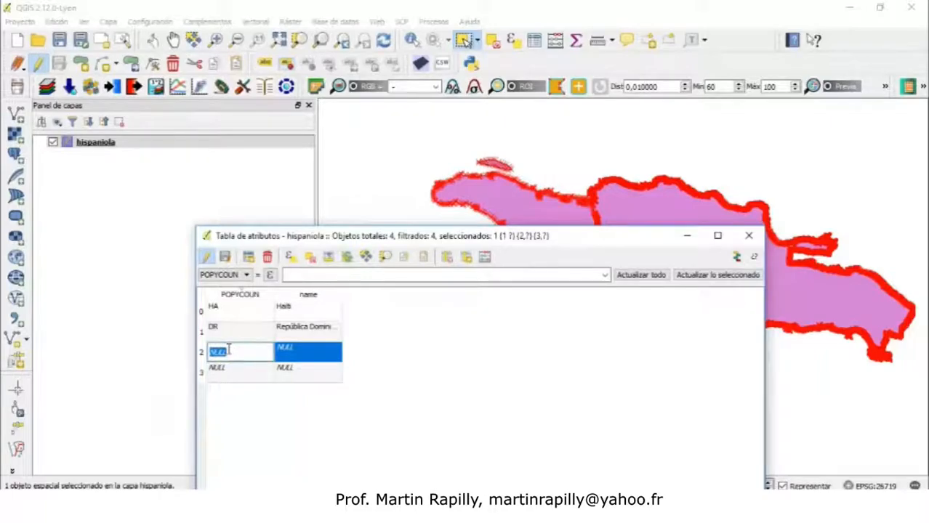
pyautogui.write('HA')
# Copy the name Haiti from row 0 and paste it into row 2's name cell
pyautogui.doubleClick(289, 310)
pyautogui.hotkey('ctrl', 'c')
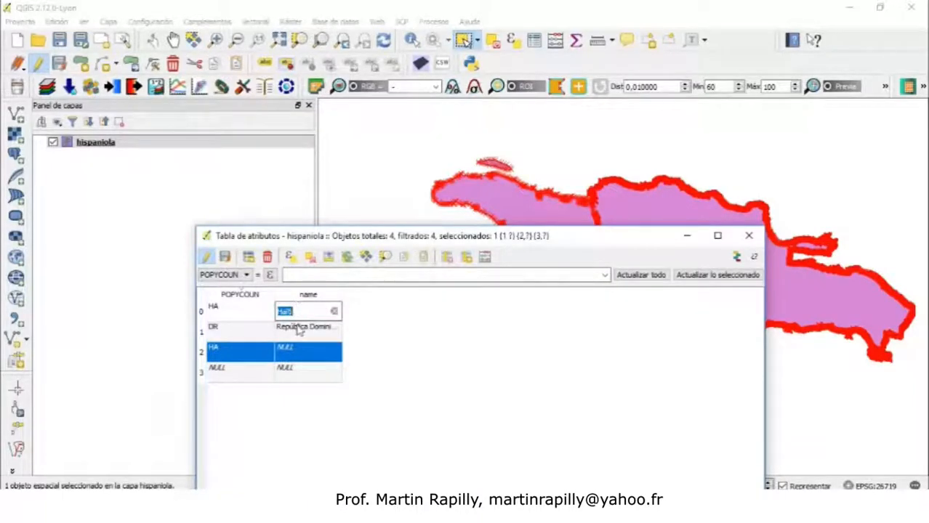
pyautogui.doubleClick(293, 354)
pyautogui.hotkey('ctrl', 'v')
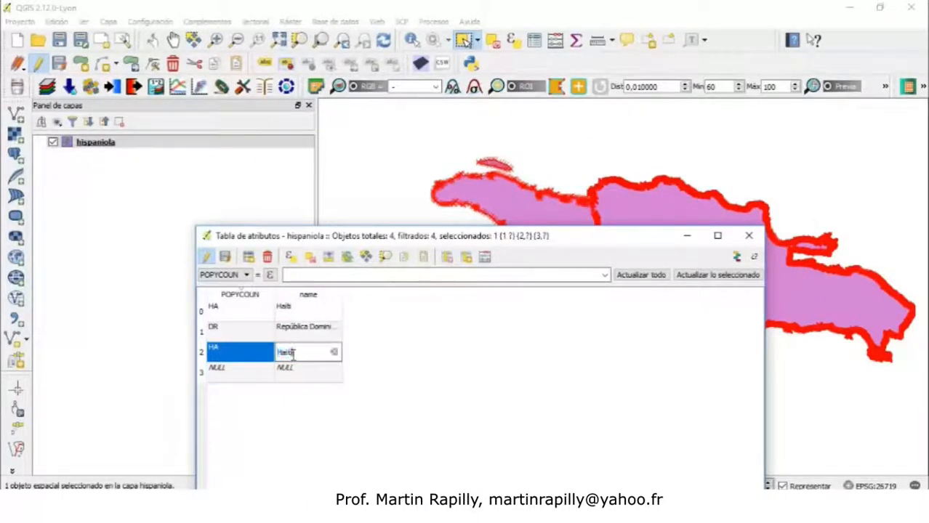
pyautogui.doubleClick(228, 332)
pyautogui.doubleClick(228, 371)
pyautogui.doubleClick(228, 351)
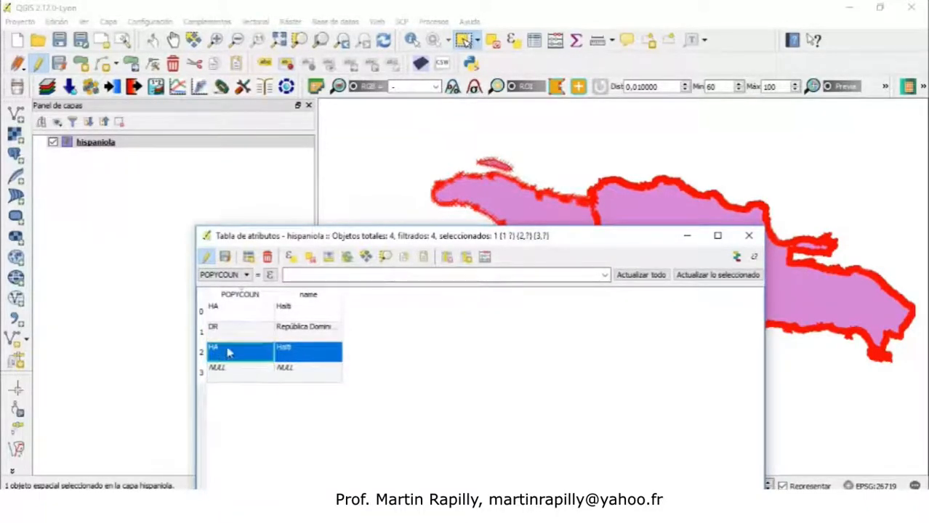
# Set row 3's POPYCOUN to HA and paste Haiti into its name cell, then stop editing and save the layer changes
pyautogui.doubleClick(231, 372)
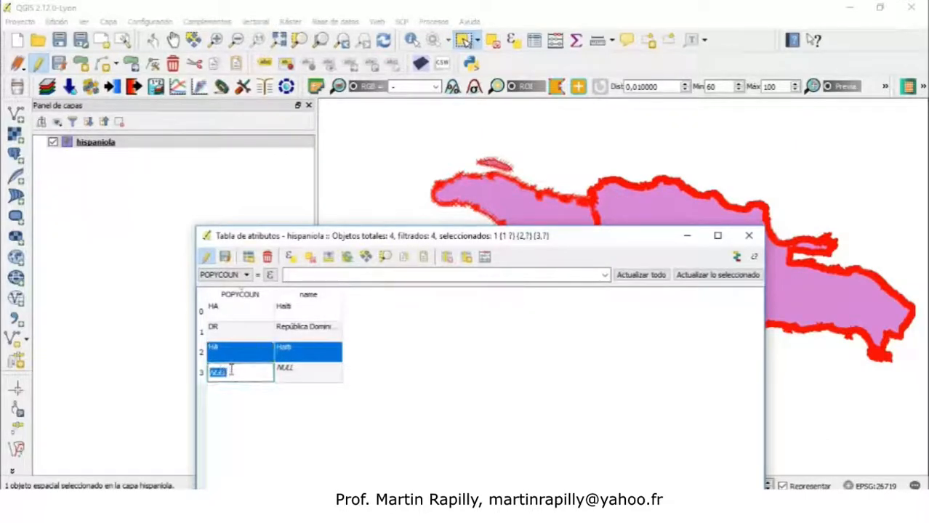
pyautogui.write('HA')
pyautogui.doubleClick(299, 352)
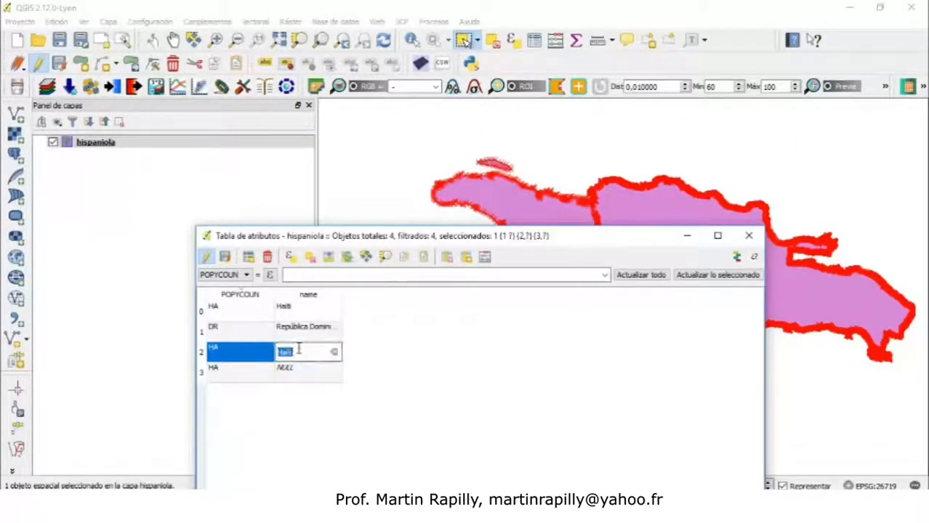
pyautogui.doubleClick(298, 371)
pyautogui.hotkey('ctrl', 'v')
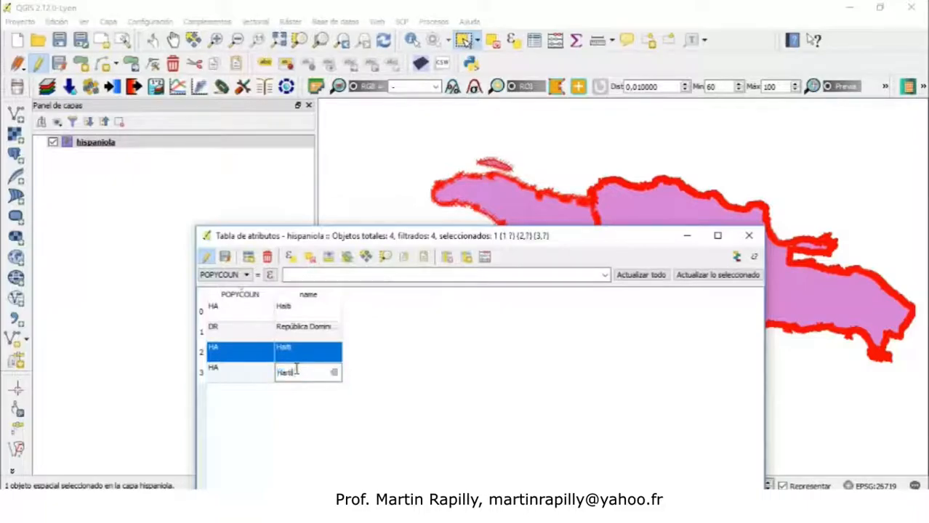
pyautogui.click(415, 356)
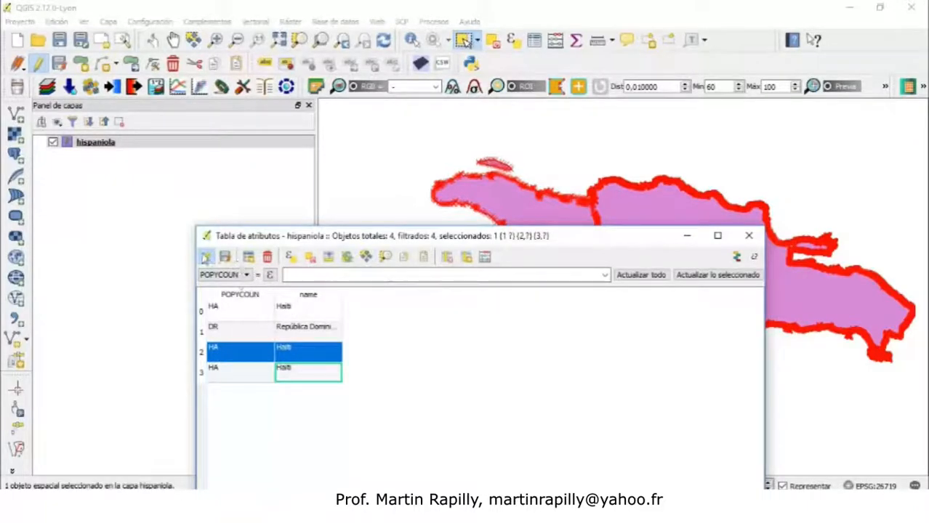
pyautogui.click(206, 256)
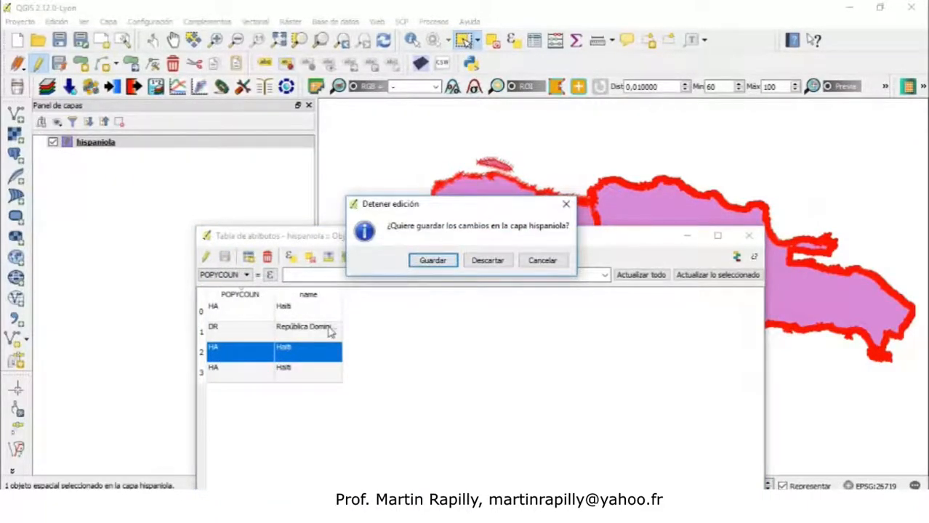
pyautogui.click(433, 261)
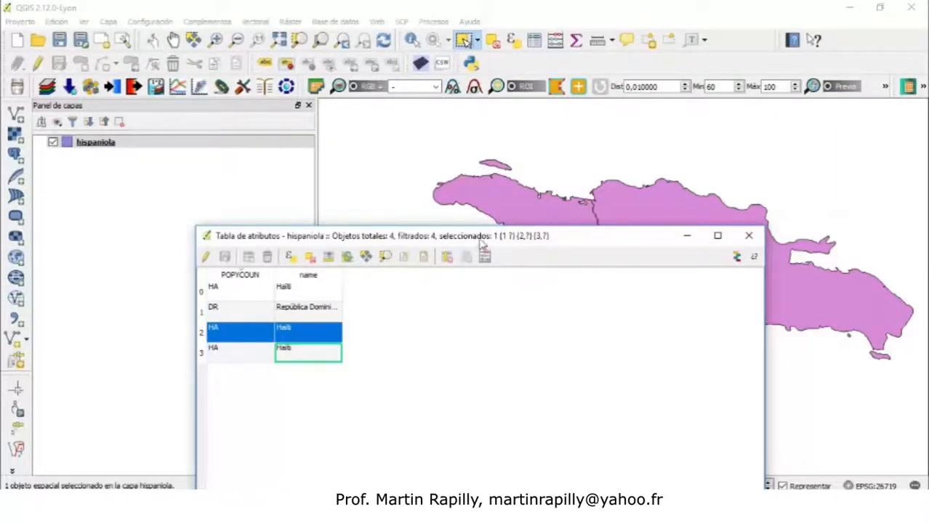
# Review the edited attribute rows beside the selected feature on the map, close the table and clear the selection
pyautogui.moveTo(482, 243); pyautogui.dragTo(347, 370)
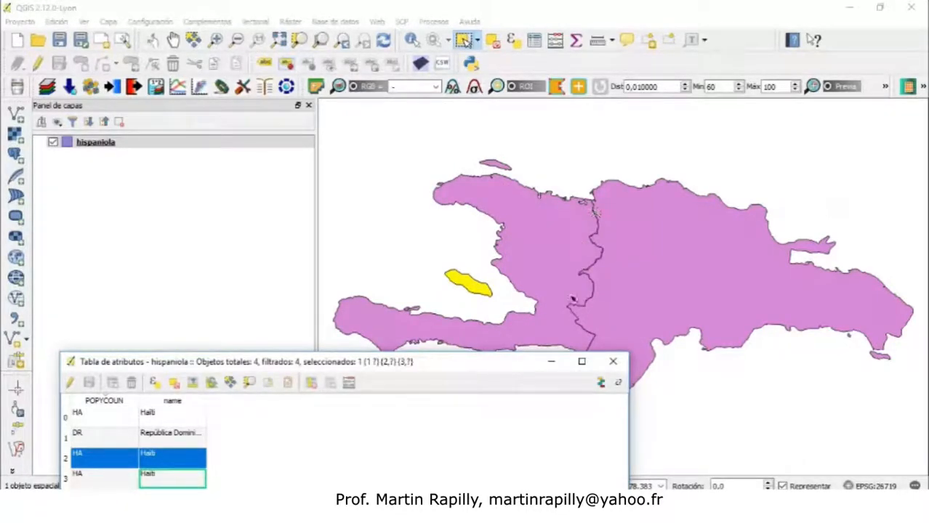
pyautogui.moveTo(494, 367); pyautogui.dragTo(518, 375)
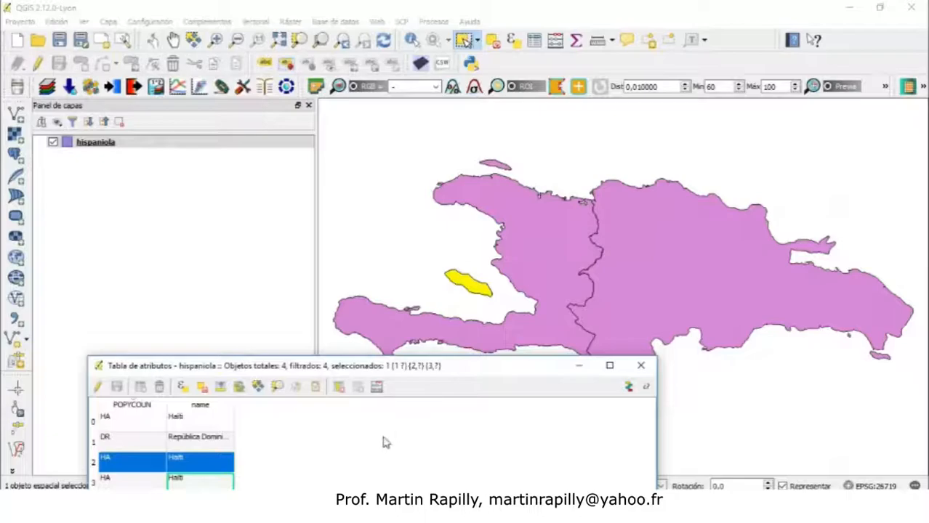
pyautogui.moveTo(477, 369); pyautogui.dragTo(412, 438)
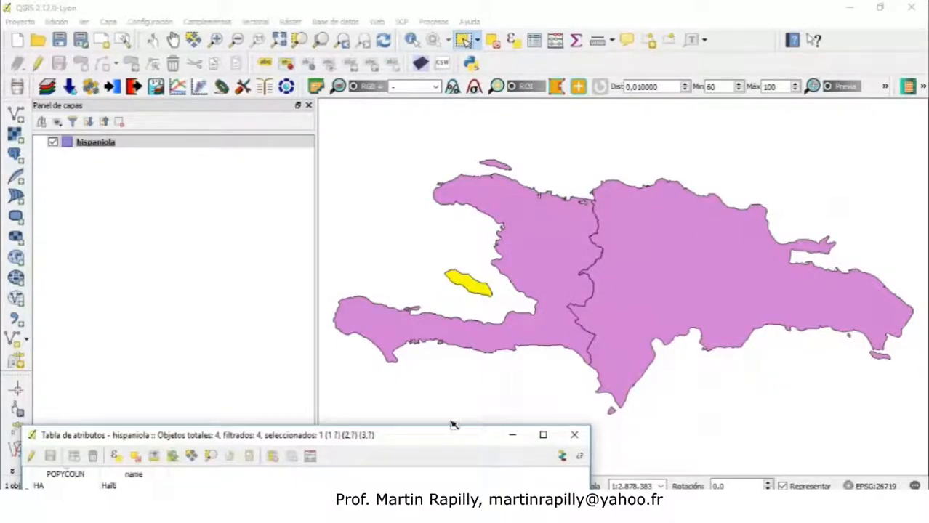
pyautogui.moveTo(421, 438); pyautogui.dragTo(587, 134)
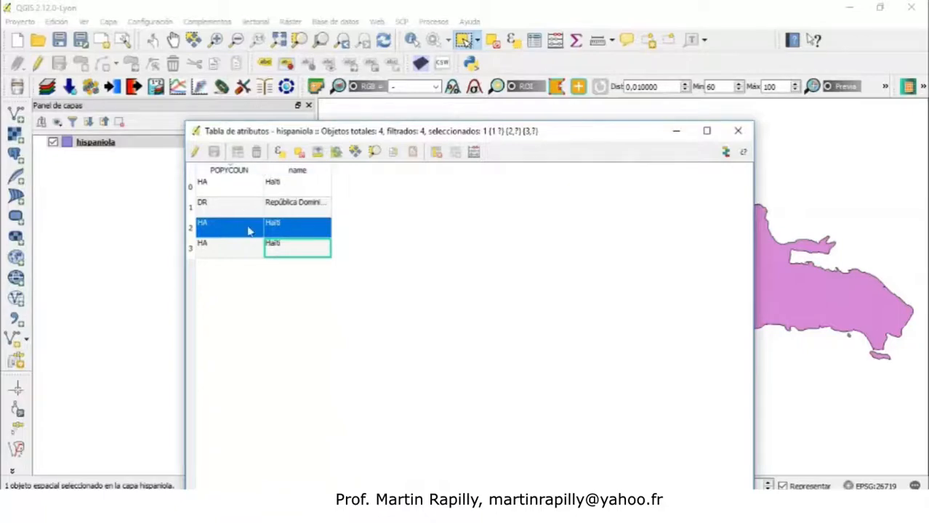
pyautogui.click(295, 191)
pyautogui.click(297, 206)
pyautogui.click(295, 188)
pyautogui.click(295, 206)
pyautogui.rightClick(294, 205)
pyautogui.rightClick(295, 193)
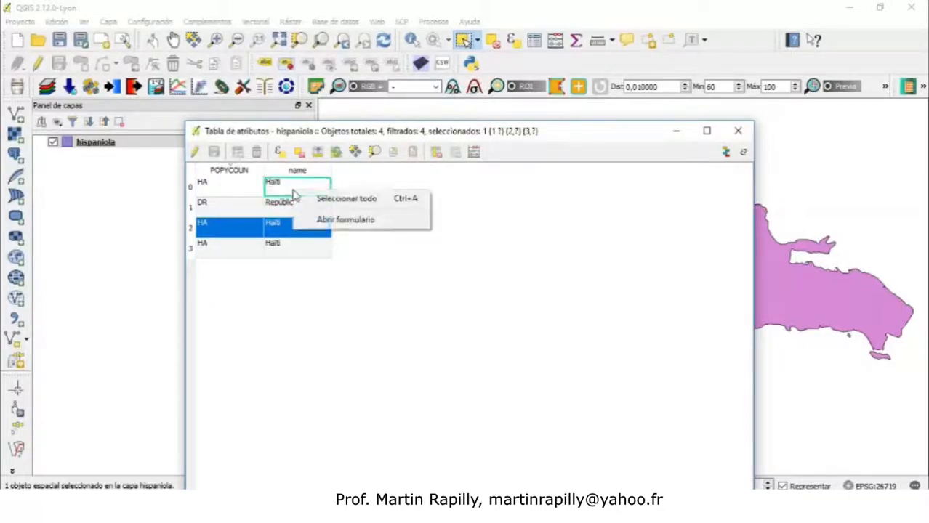
pyautogui.click(285, 209)
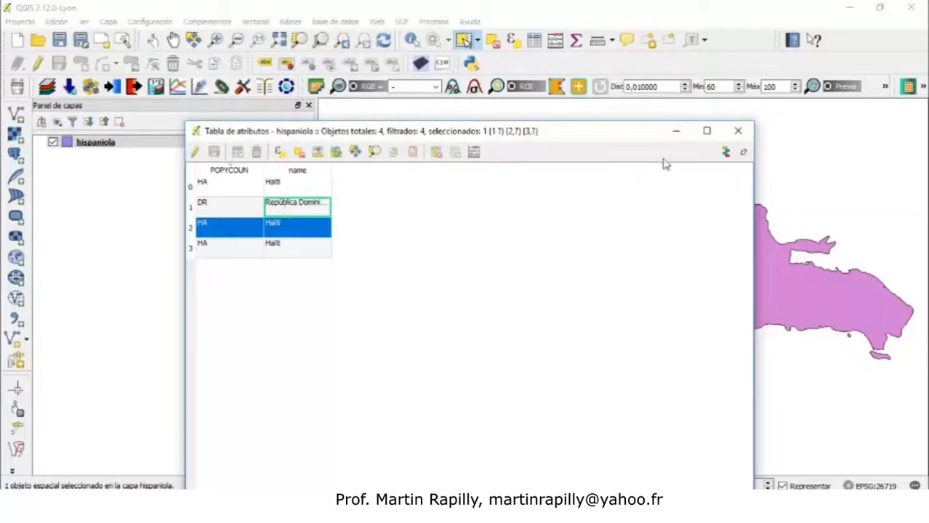
pyautogui.moveTo(621, 142); pyautogui.dragTo(426, 317)
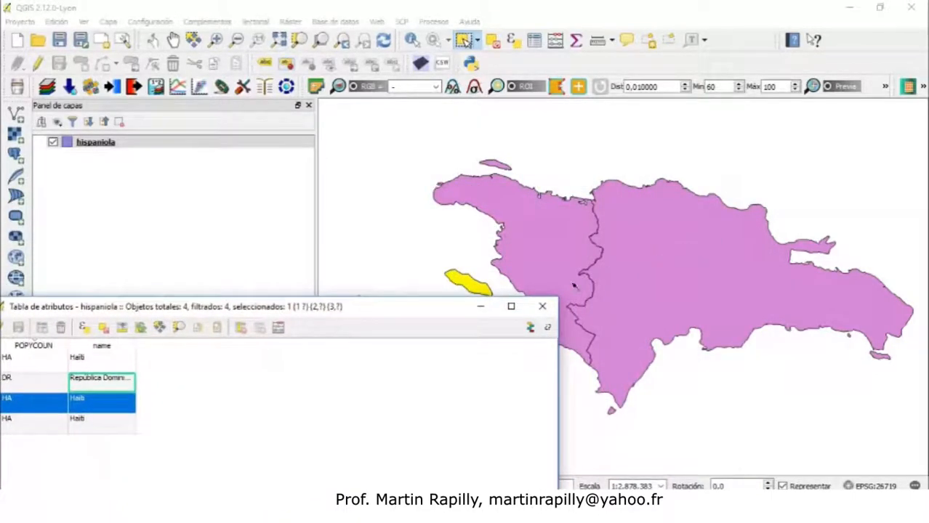
pyautogui.click(542, 306)
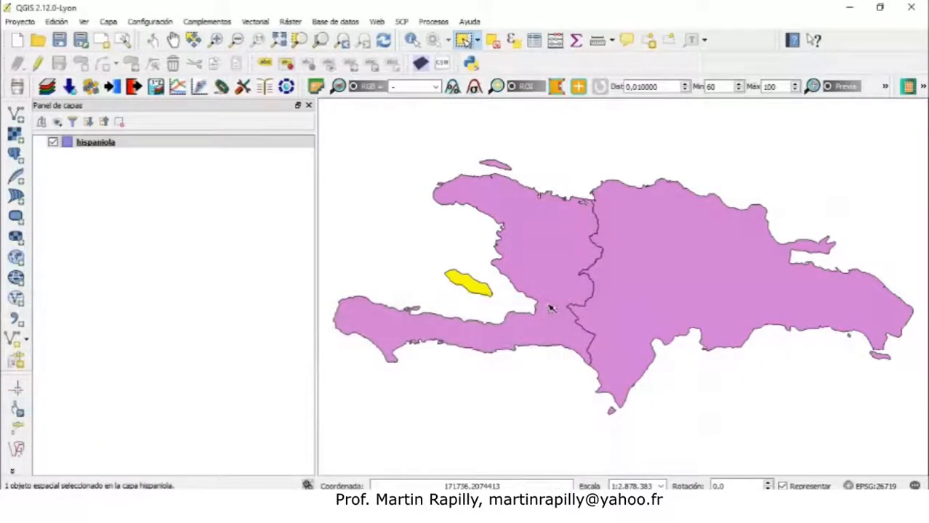
pyautogui.click(493, 41)
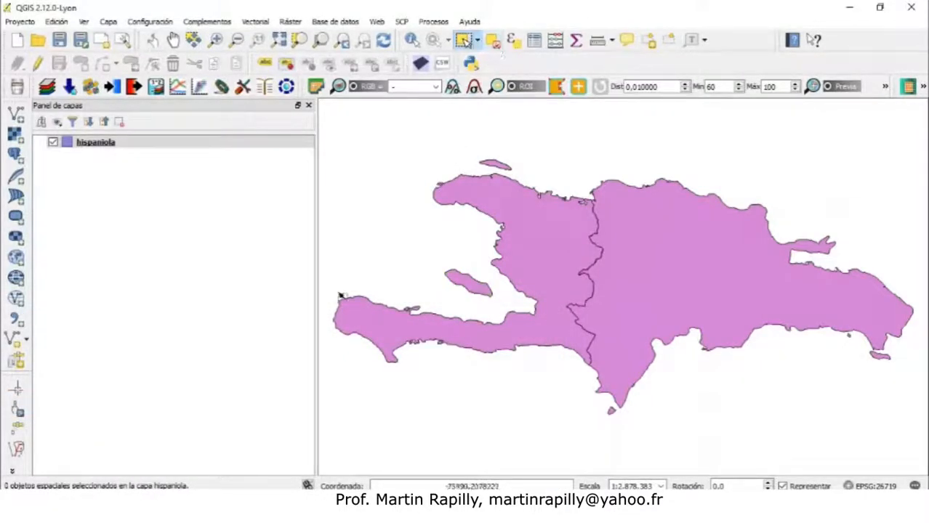
# In the hispaniola layer properties, switch labelling to show labels for this layer and apply it
pyautogui.rightClick(104, 146)
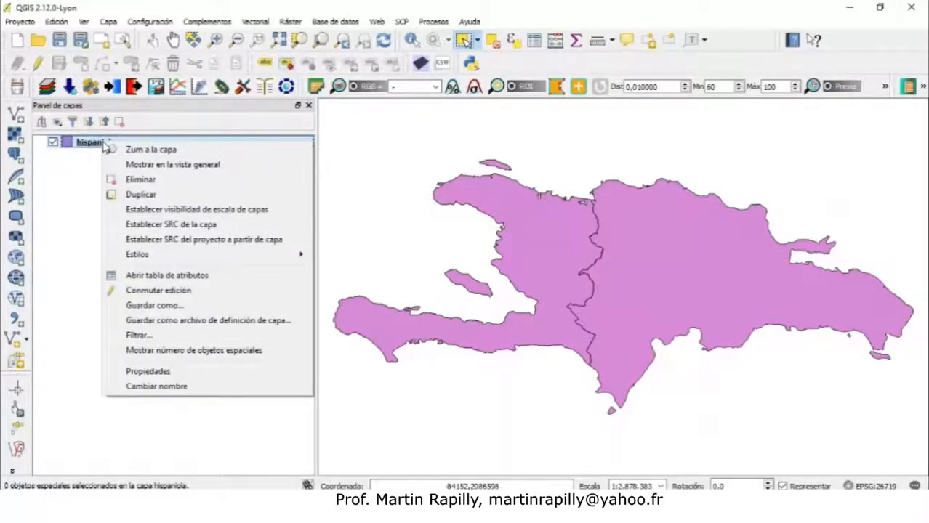
pyautogui.click(149, 372)
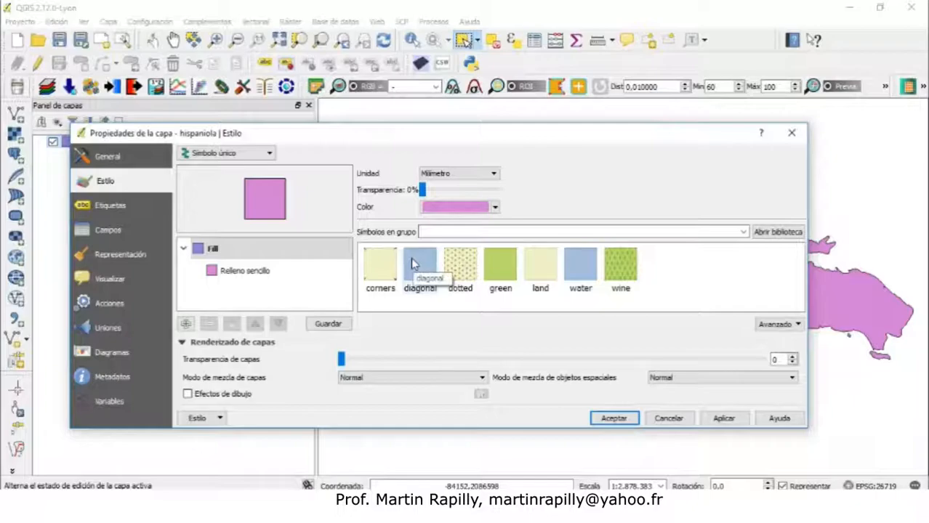
pyautogui.click(101, 208)
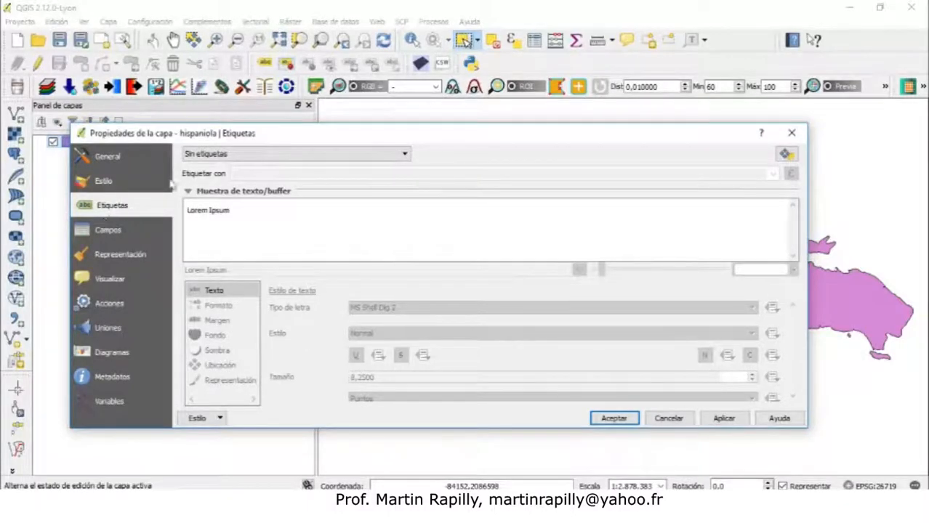
pyautogui.moveTo(406, 136); pyautogui.dragTo(327, 357)
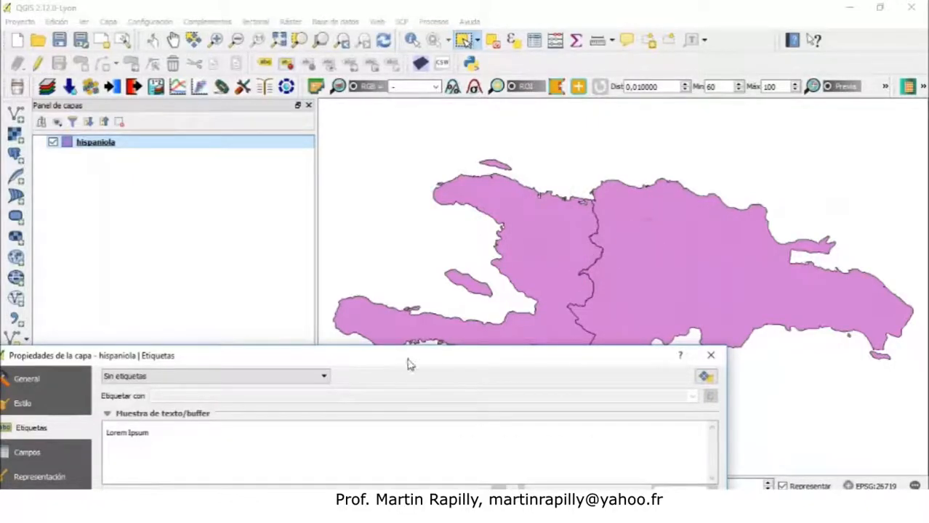
pyautogui.moveTo(399, 359); pyautogui.dragTo(457, 104)
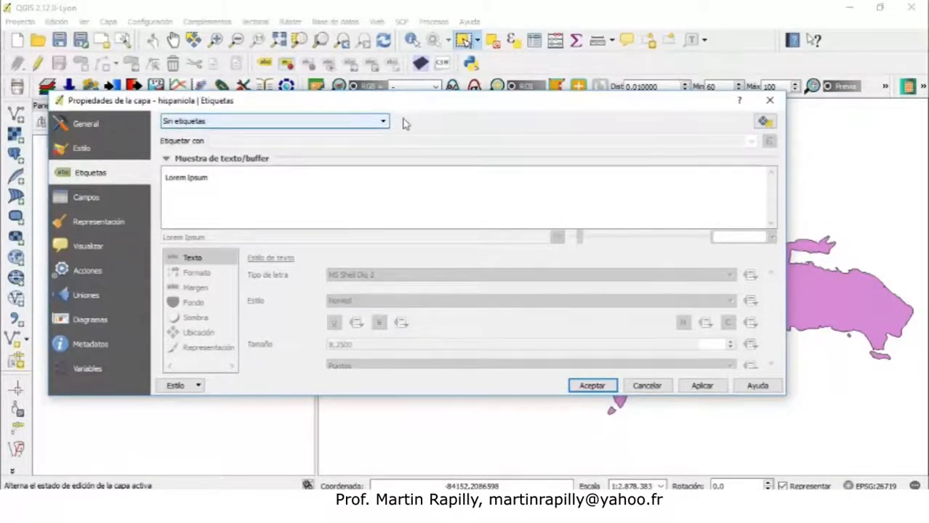
pyautogui.moveTo(421, 106); pyautogui.dragTo(402, 399)
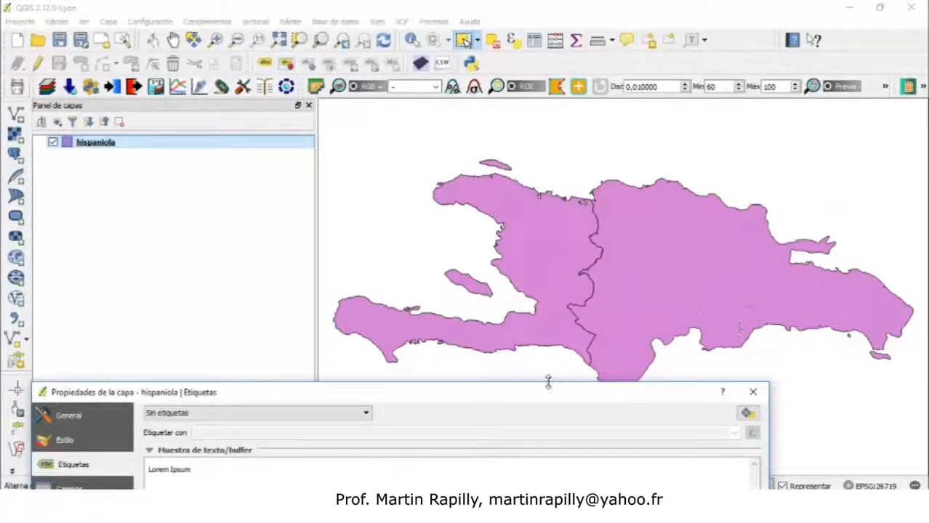
pyautogui.moveTo(533, 396); pyautogui.dragTo(581, 114)
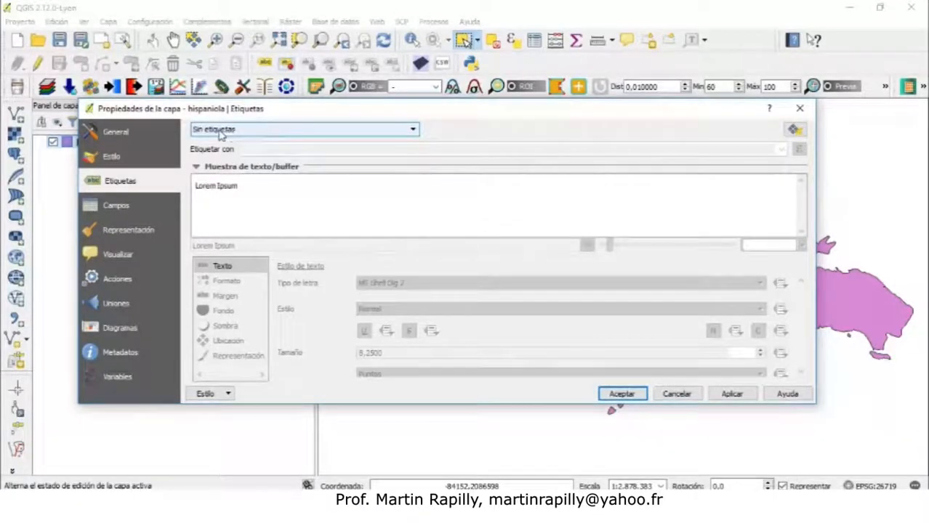
pyautogui.click(295, 131)
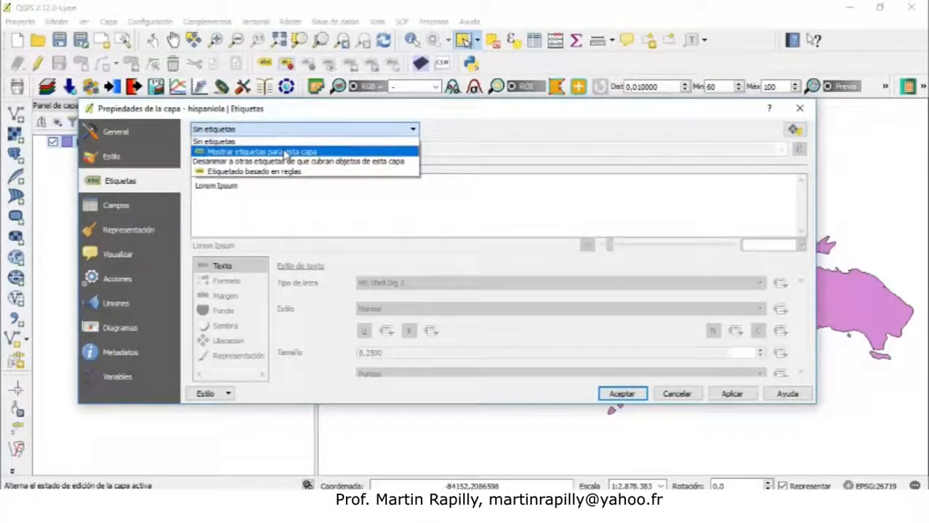
pyautogui.click(287, 153)
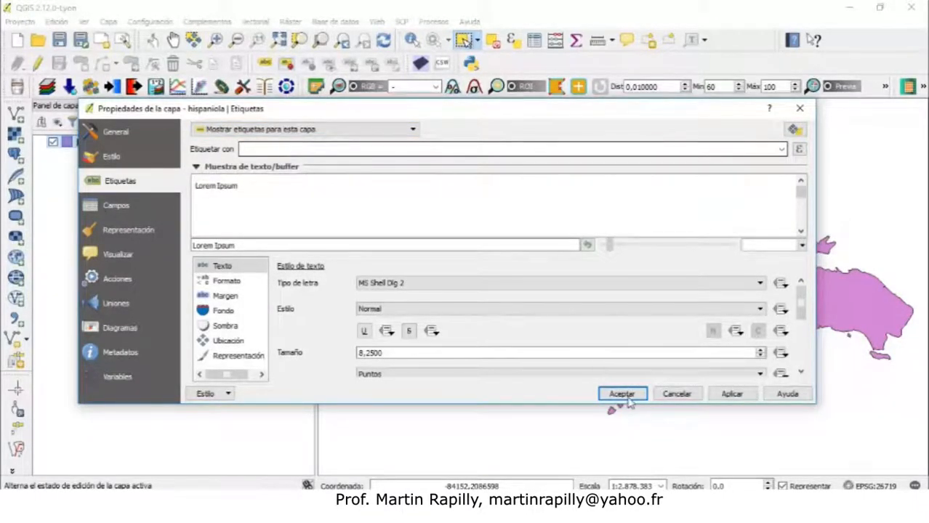
pyautogui.click(742, 396)
pyautogui.moveTo(671, 114); pyautogui.dragTo(670, 71)
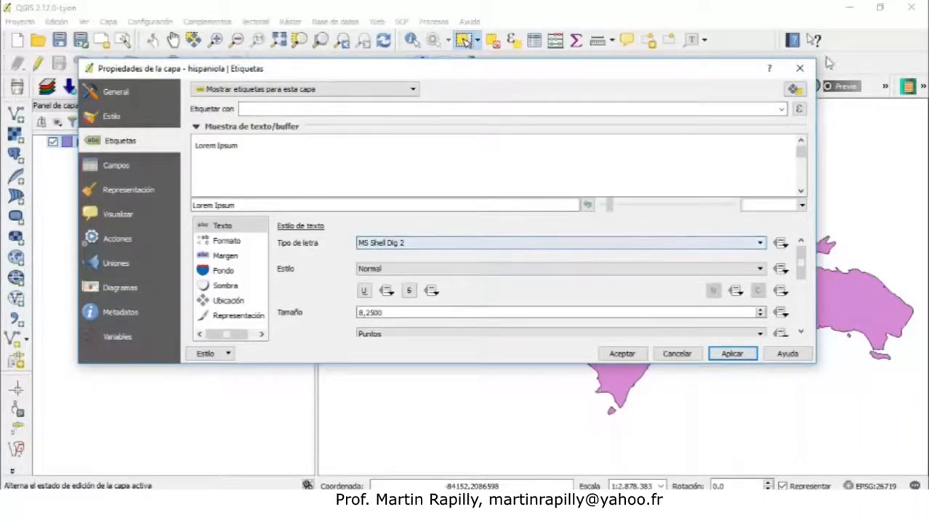
pyautogui.click(800, 68)
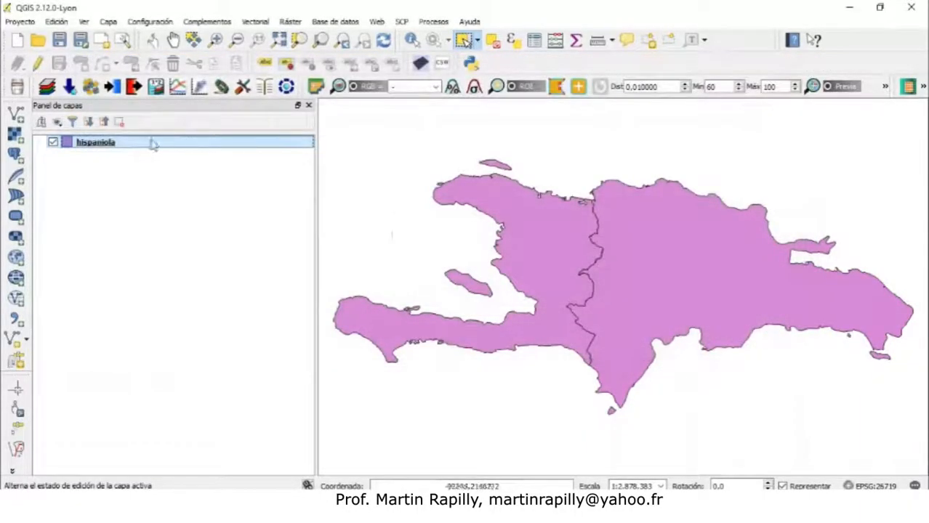
# Open the attribute table, sort it by POPYCOUN and by name, widen the name column, and close it
pyautogui.rightClick(107, 146)
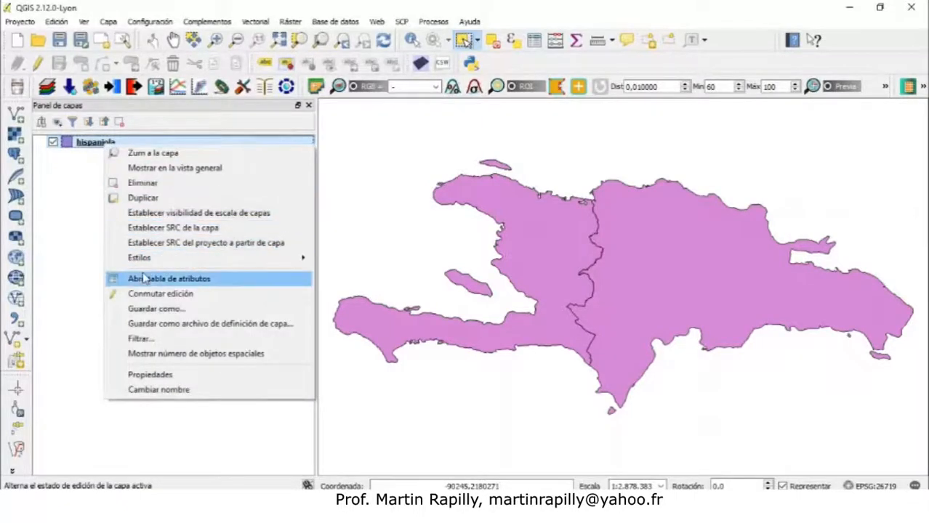
pyautogui.click(143, 279)
pyautogui.moveTo(339, 311); pyautogui.dragTo(565, 97)
pyautogui.moveTo(447, 101); pyautogui.dragTo(448, 90)
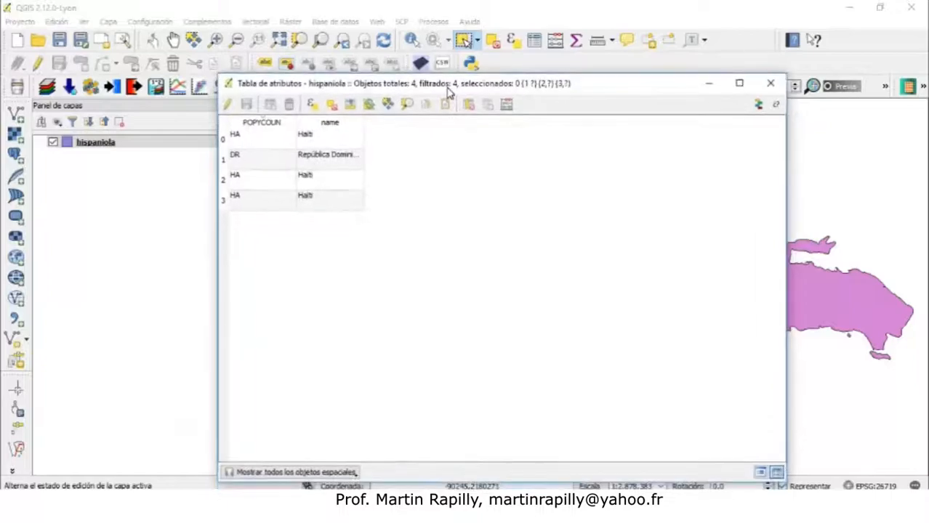
pyautogui.click(269, 124)
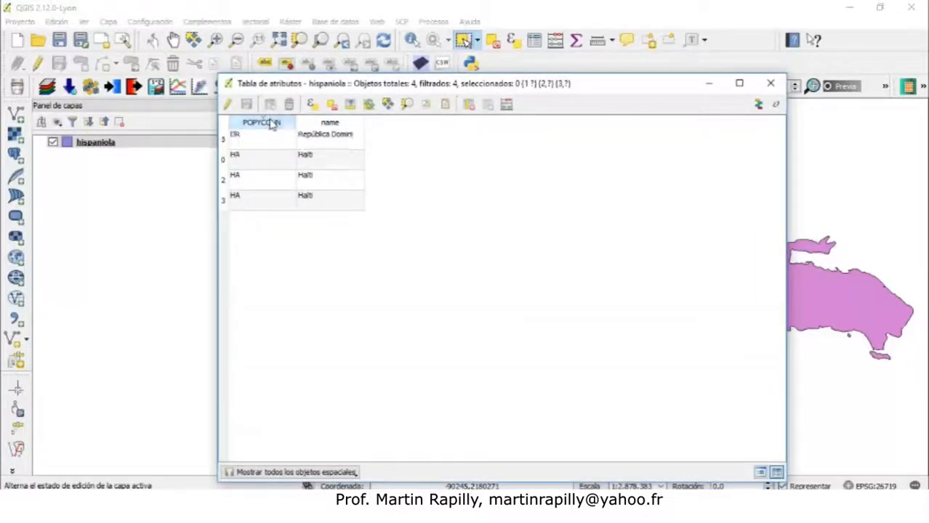
pyautogui.click(317, 125)
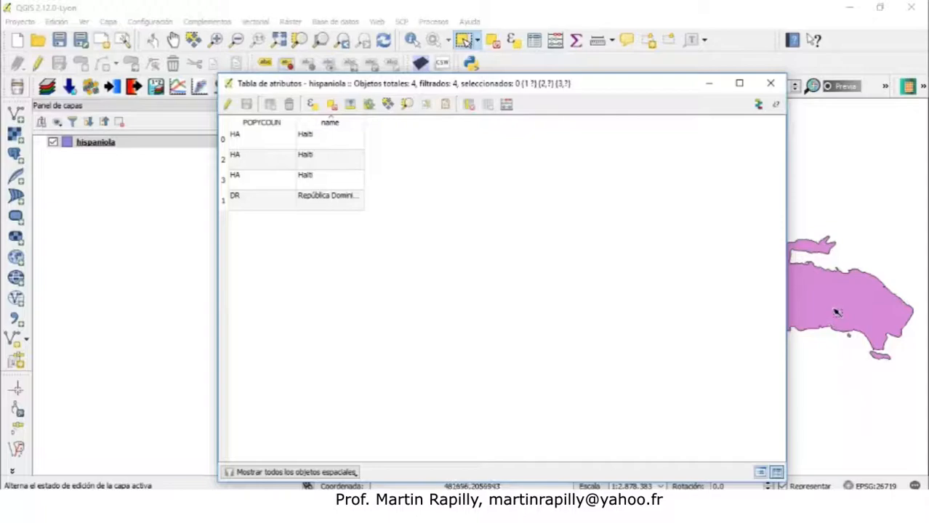
pyautogui.click(266, 127)
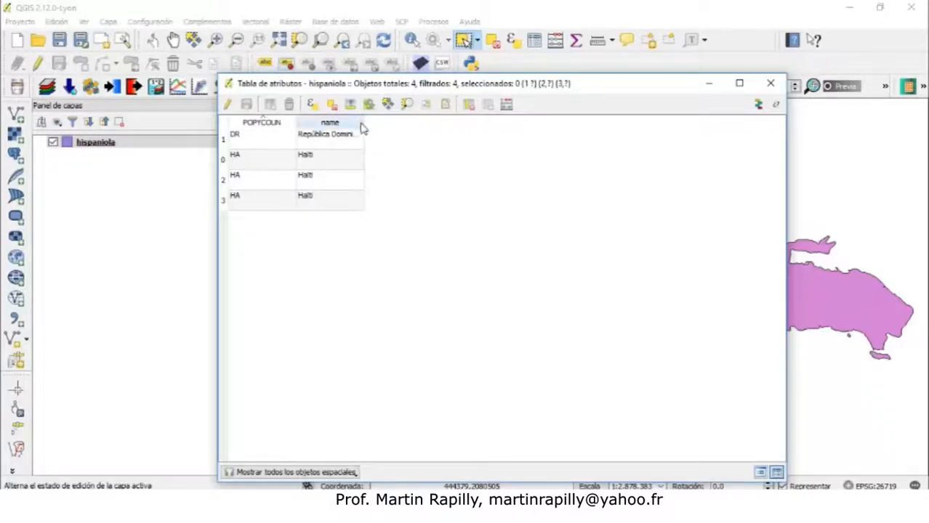
pyautogui.moveTo(364, 122); pyautogui.dragTo(409, 121)
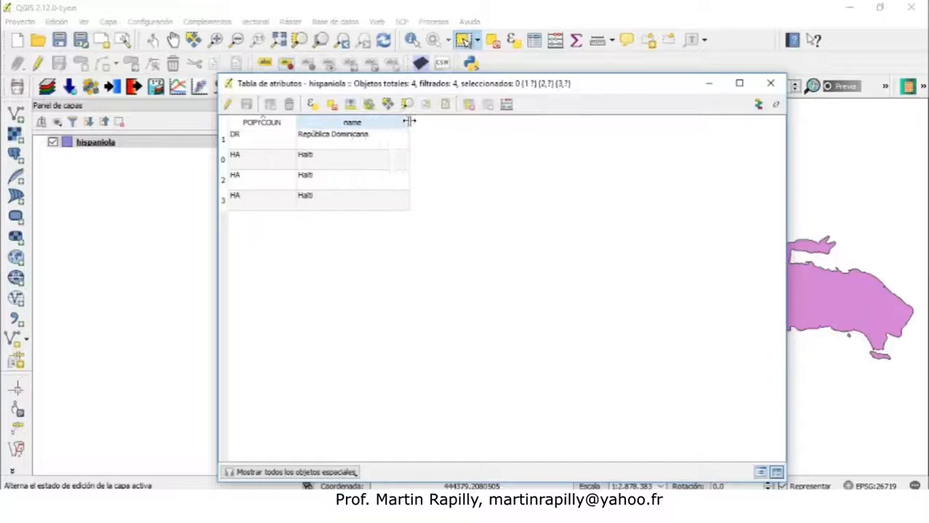
pyautogui.click(361, 123)
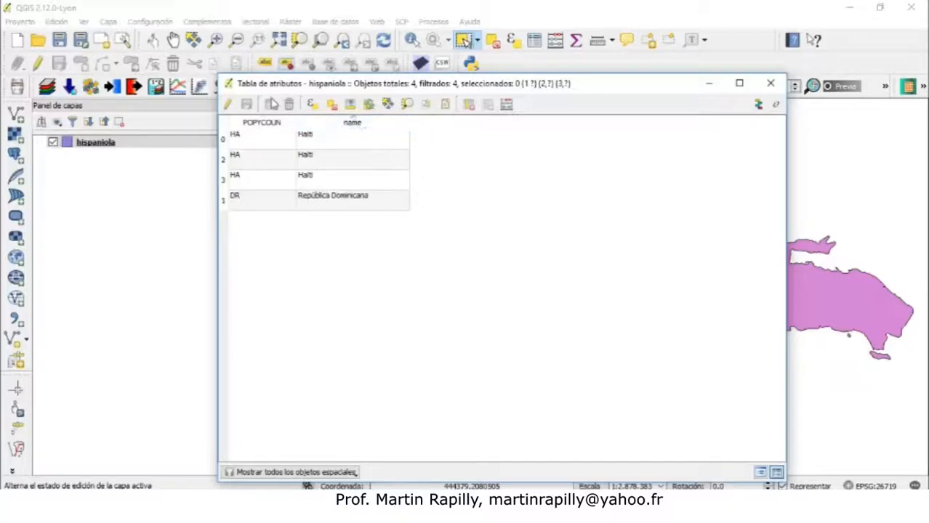
pyautogui.click(92, 146)
pyautogui.click(770, 84)
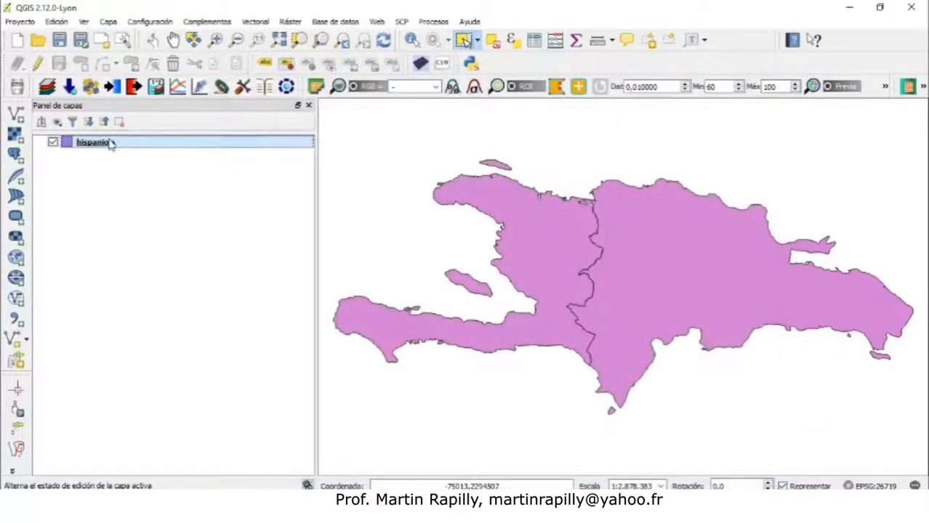
# Open the hispaniola layer properties and set the labels to use the name field, then apply and close
pyautogui.rightClick(111, 143)
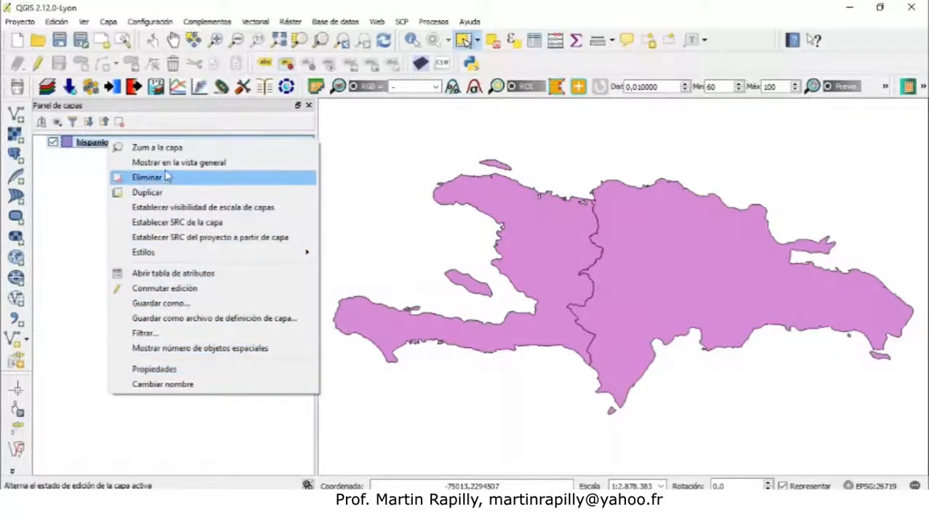
pyautogui.rightClick(96, 142)
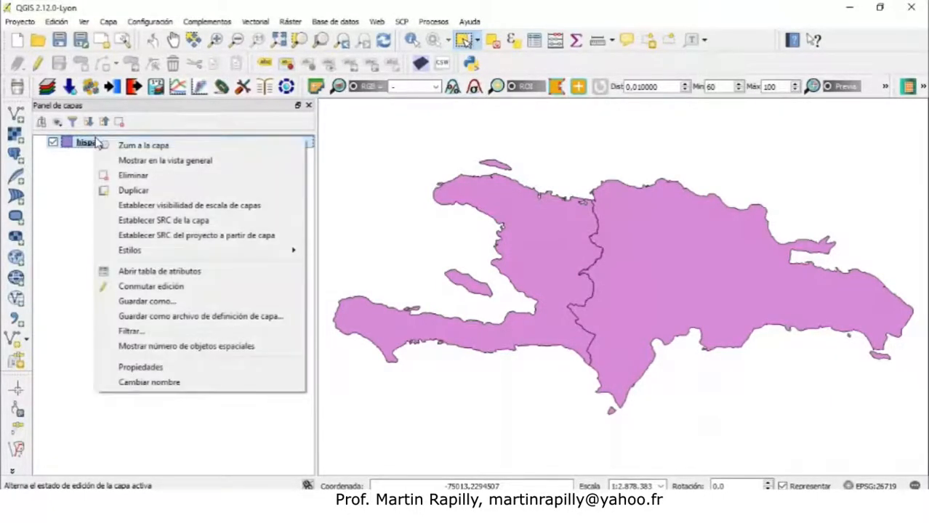
pyautogui.click(144, 368)
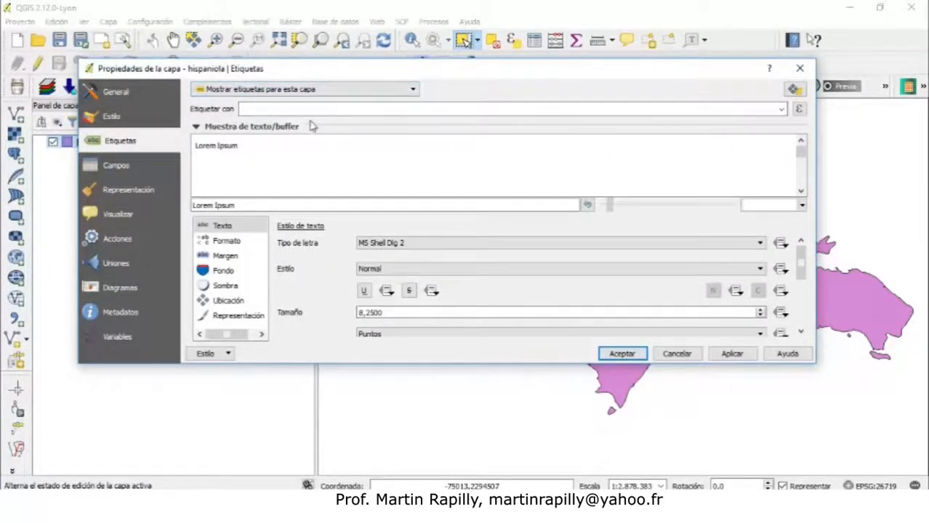
pyautogui.click(781, 109)
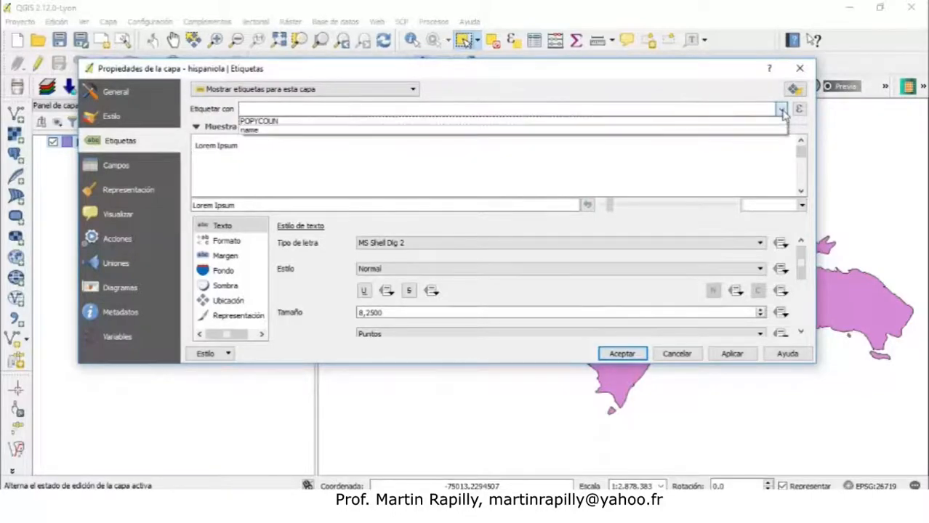
pyautogui.click(742, 130)
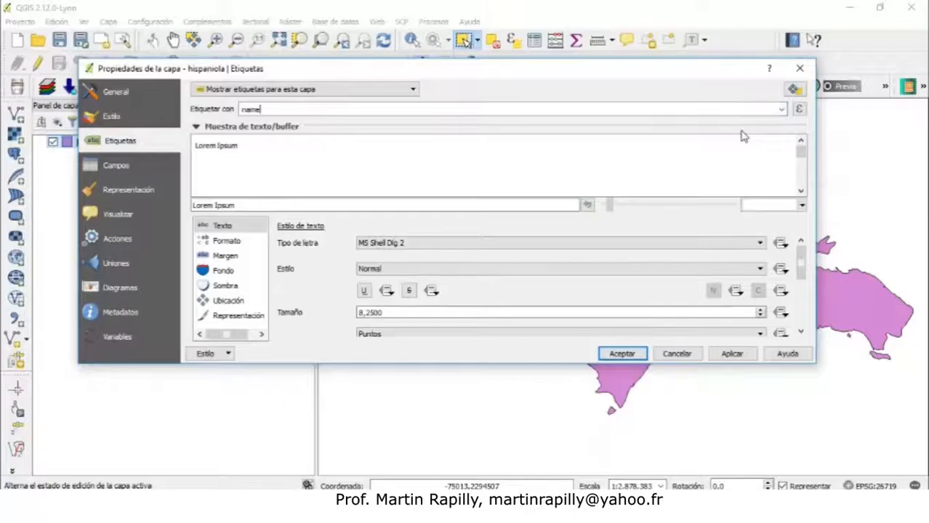
pyautogui.click(733, 354)
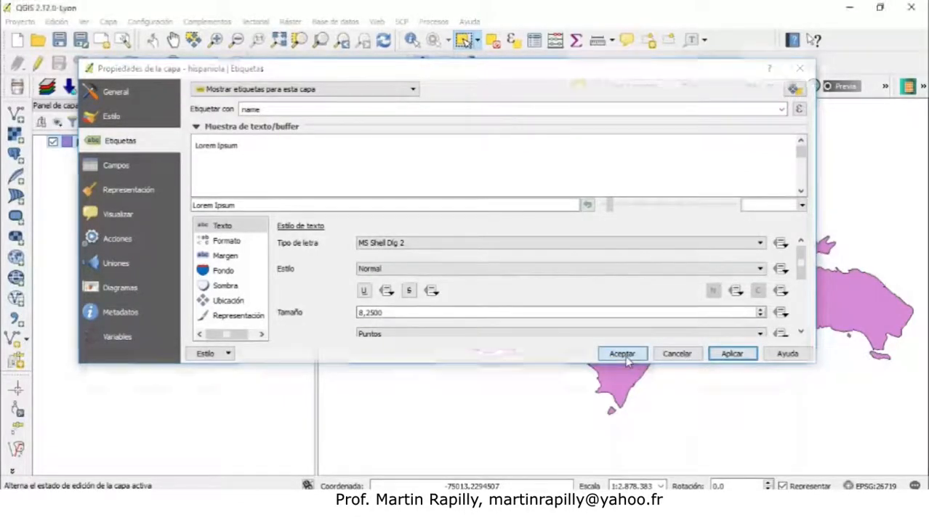
pyautogui.click(622, 354)
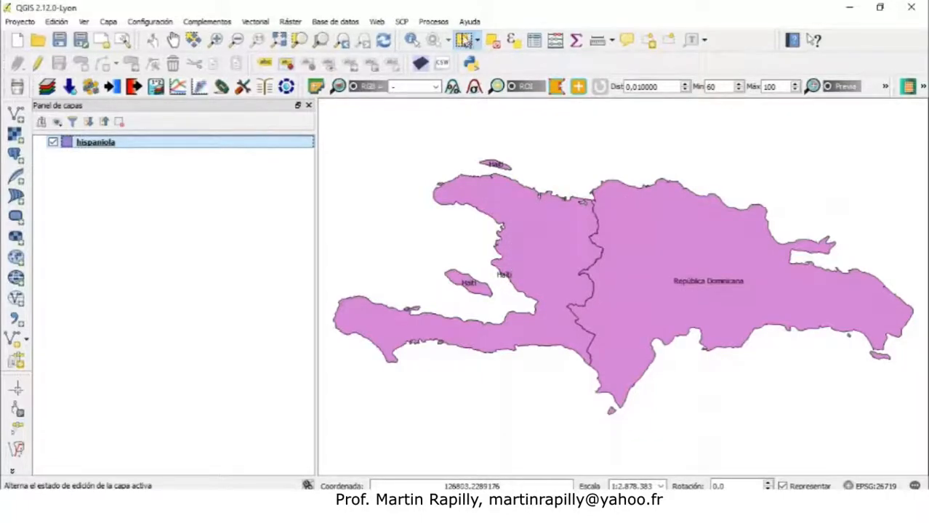
# Select each of Haiti's polygons on the map one at a time, then clear the selection
pyautogui.click(552, 229)
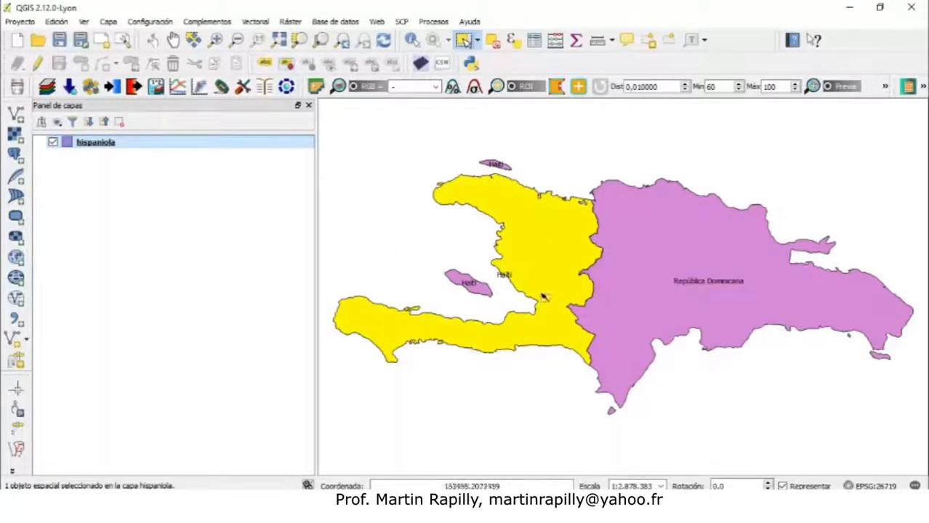
pyautogui.click(483, 290)
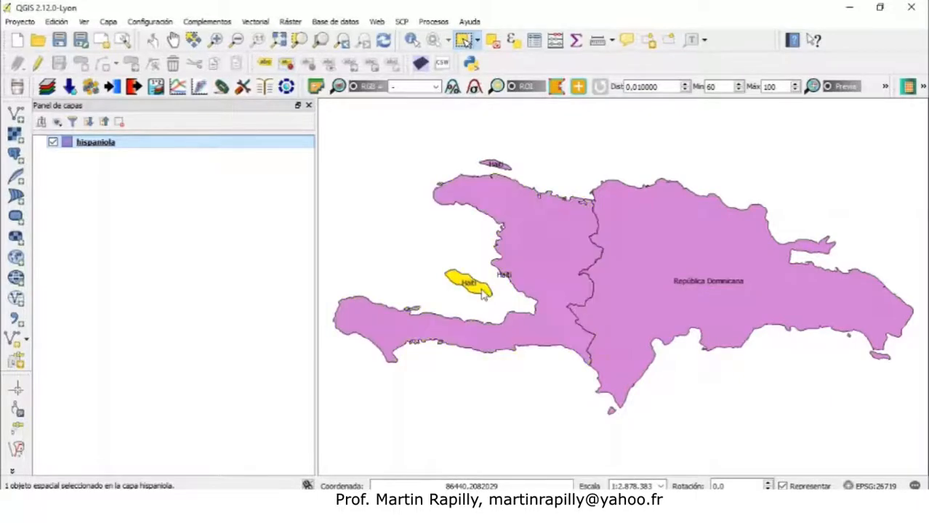
pyautogui.click(506, 168)
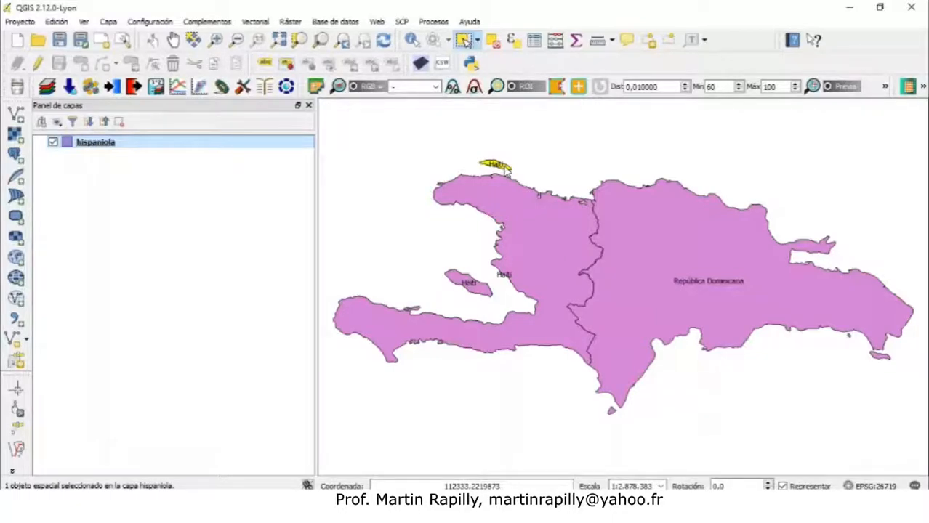
pyautogui.click(458, 154)
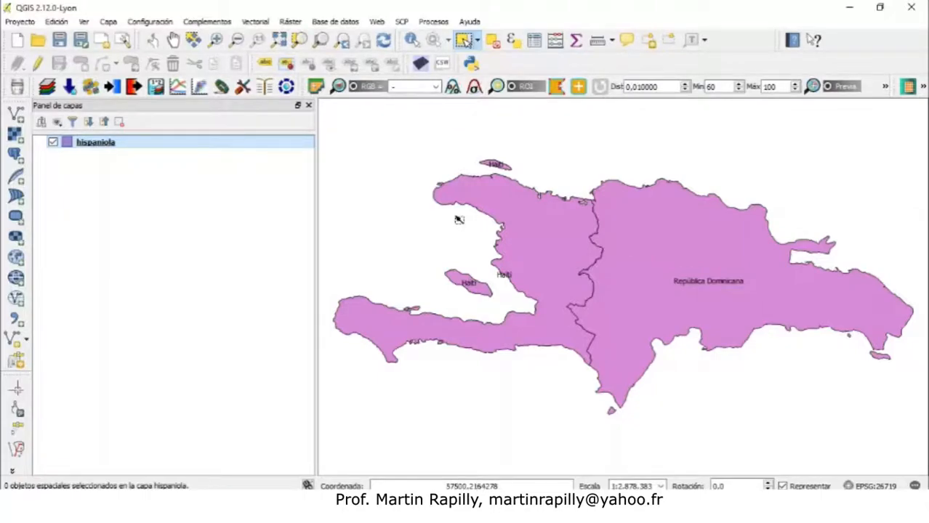
# Open the layer's style properties, review the available renderer types, and move the dialog around to compare with the map
pyautogui.rightClick(109, 145)
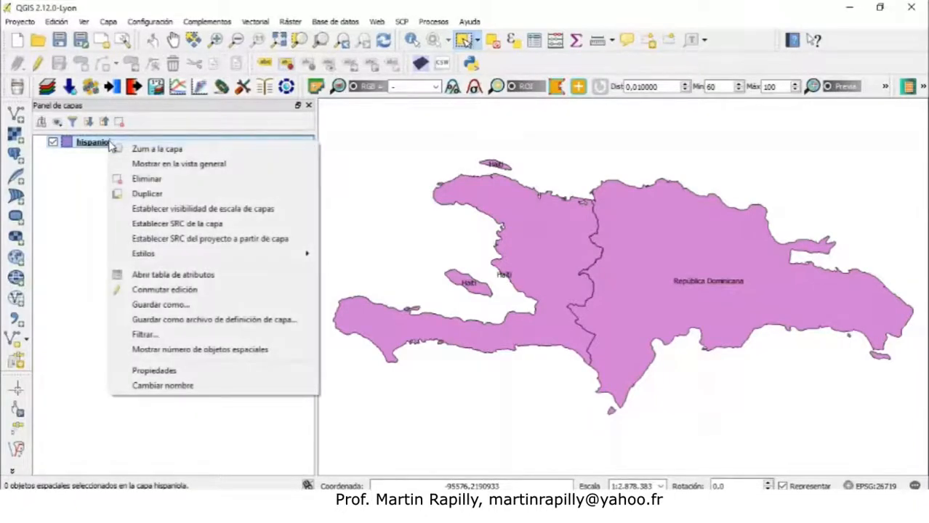
pyautogui.click(153, 372)
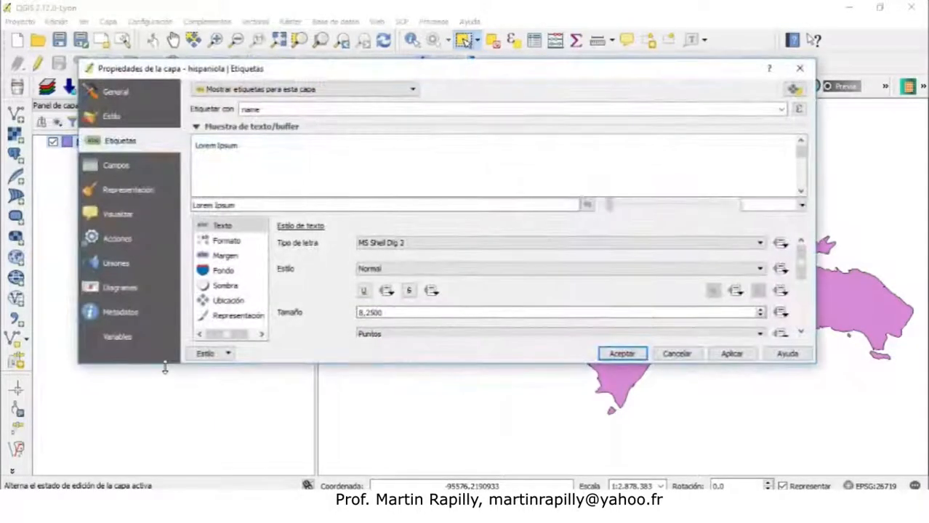
pyautogui.click(116, 120)
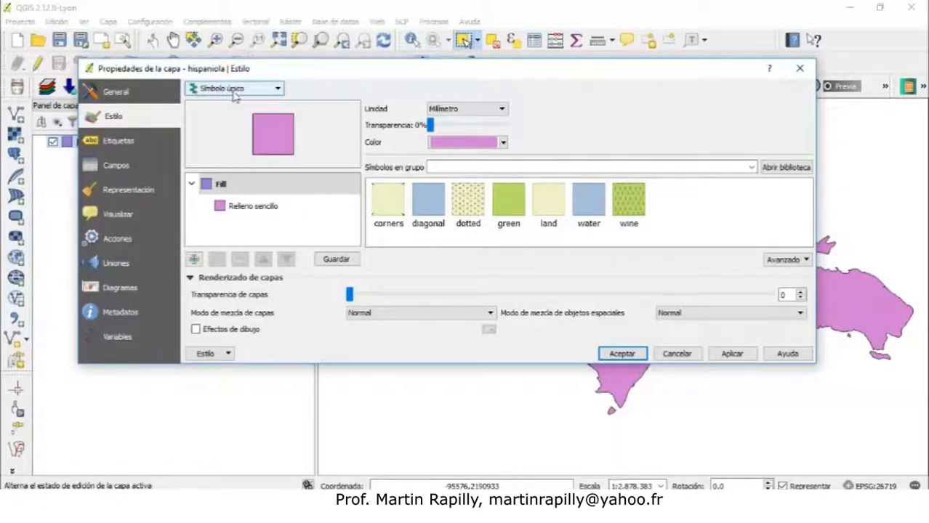
pyautogui.click(280, 89)
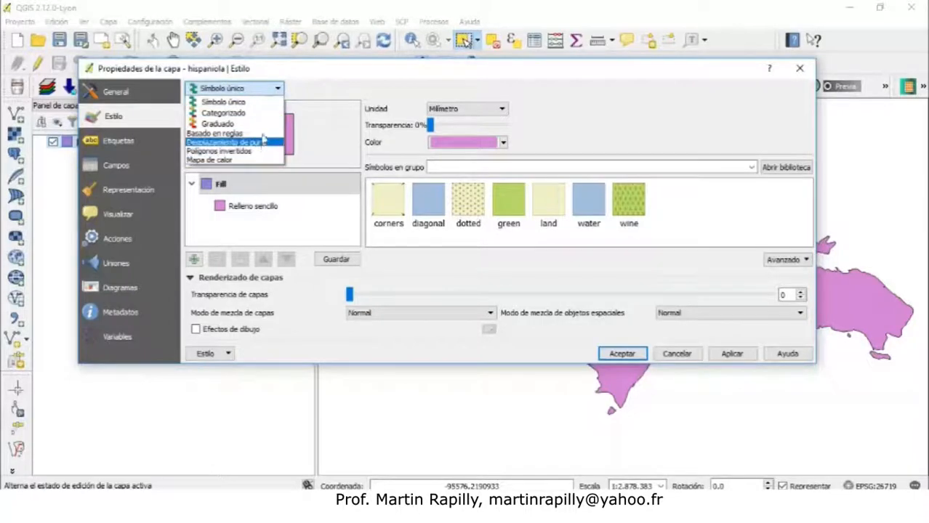
pyautogui.click(261, 102)
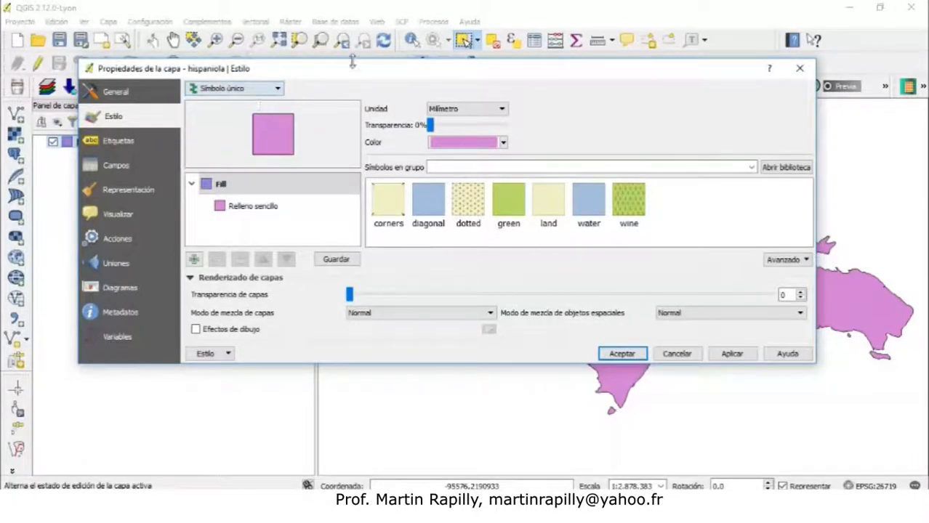
pyautogui.moveTo(354, 71); pyautogui.dragTo(348, 259)
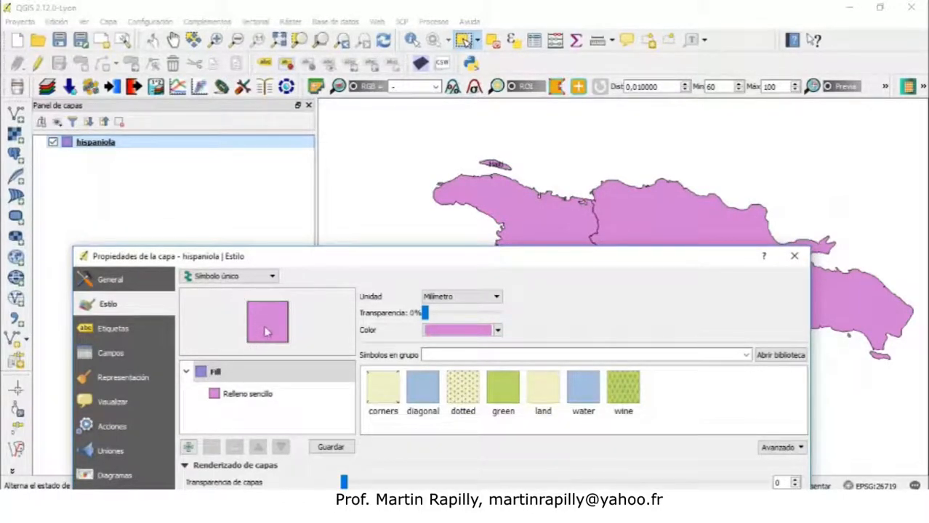
pyautogui.moveTo(502, 260); pyautogui.dragTo(488, 434)
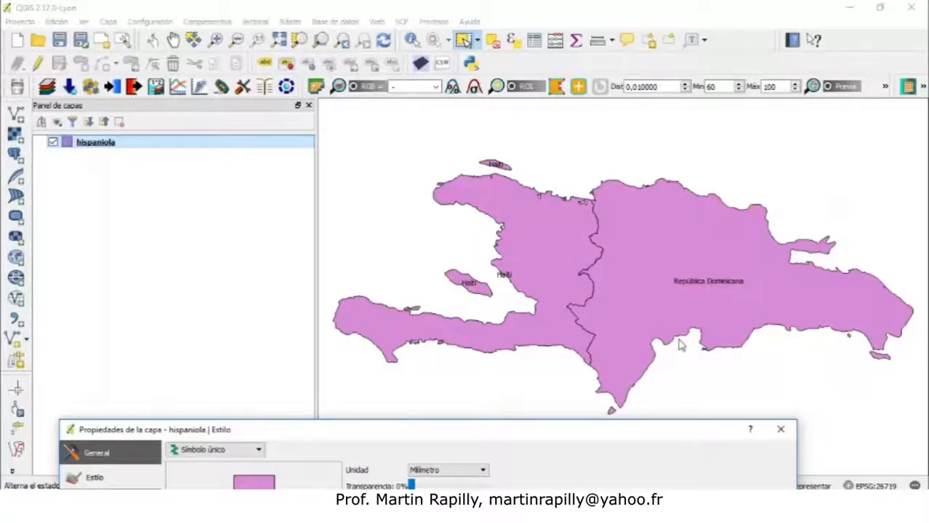
pyautogui.click(461, 45)
pyautogui.moveTo(459, 436); pyautogui.dragTo(491, 152)
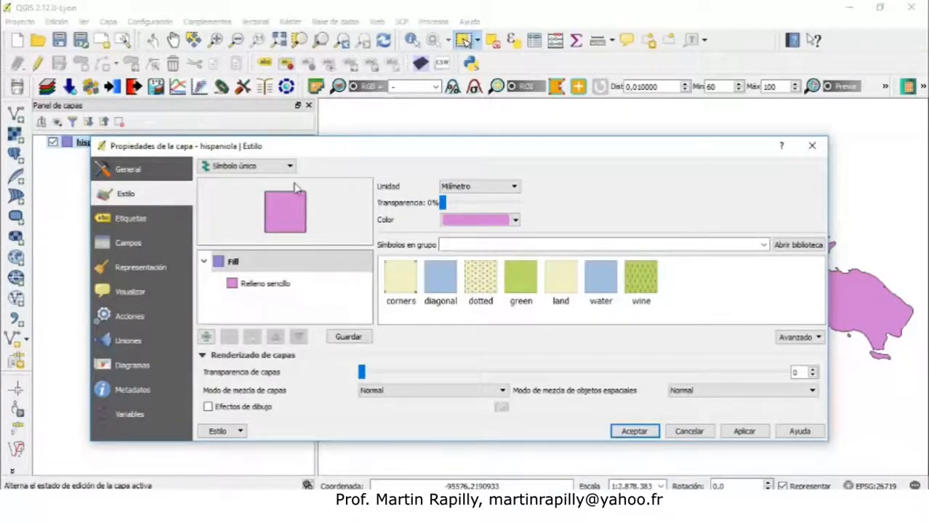
pyautogui.moveTo(338, 154); pyautogui.dragTo(320, 410)
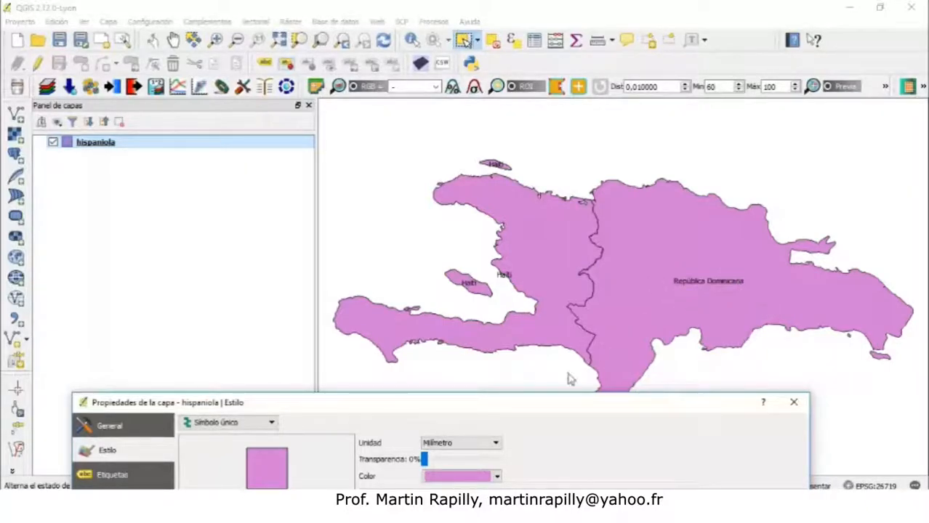
pyautogui.moveTo(514, 413); pyautogui.dragTo(520, 118)
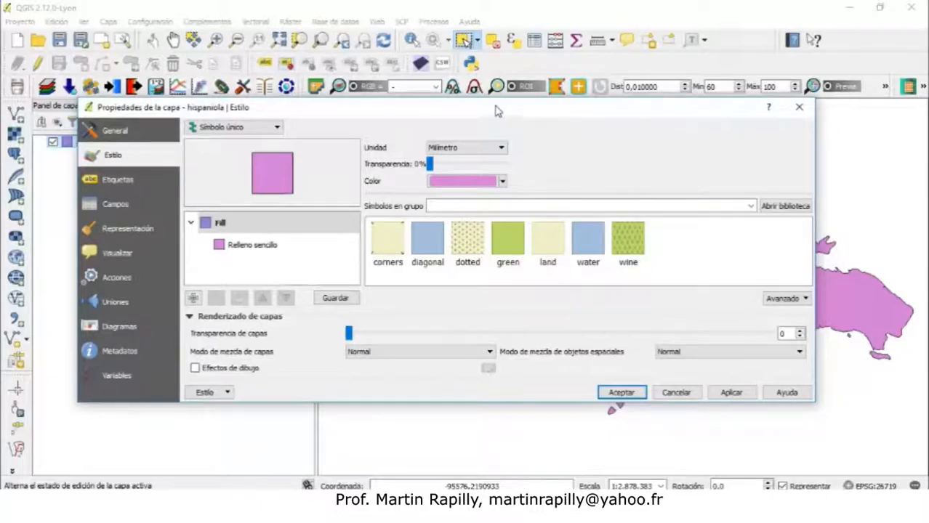
pyautogui.moveTo(497, 111); pyautogui.dragTo(527, 139)
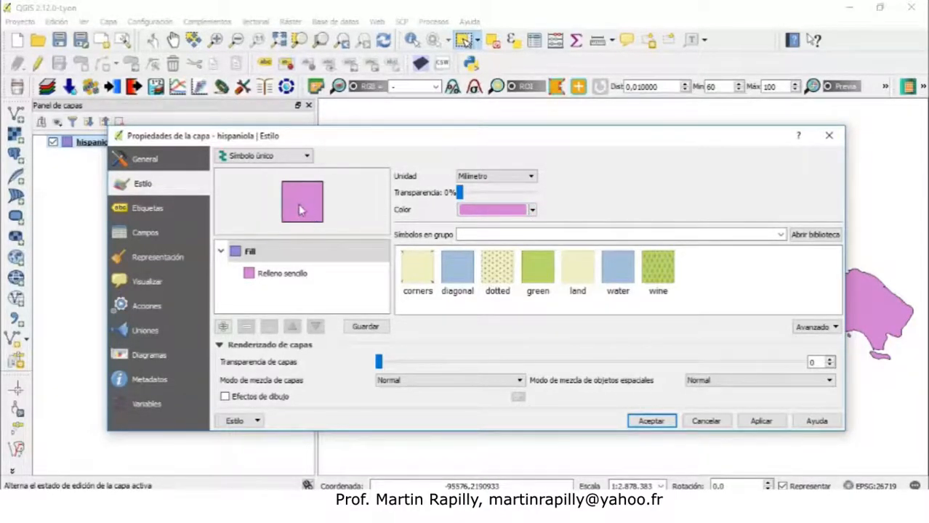
# Open the fill colour chooser and look through its colour square, wheel and swatch views
pyautogui.click(533, 211)
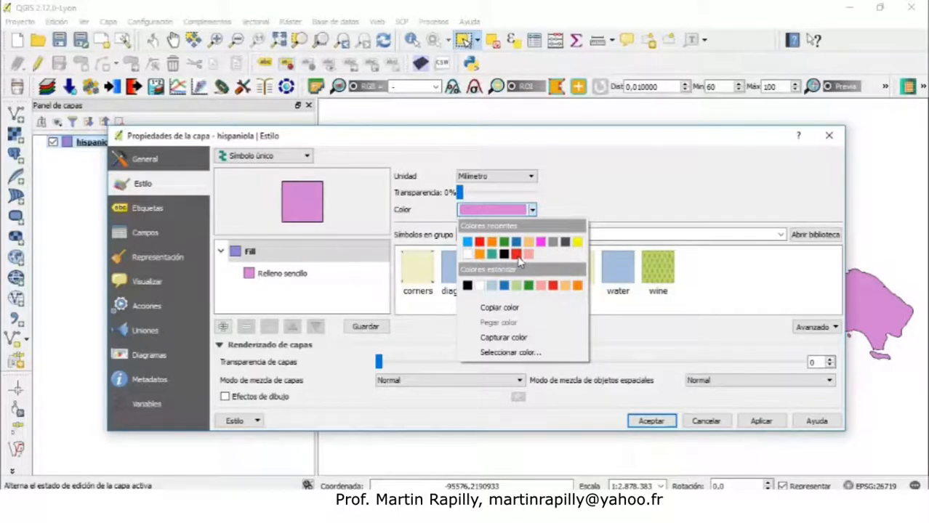
pyautogui.click(556, 217)
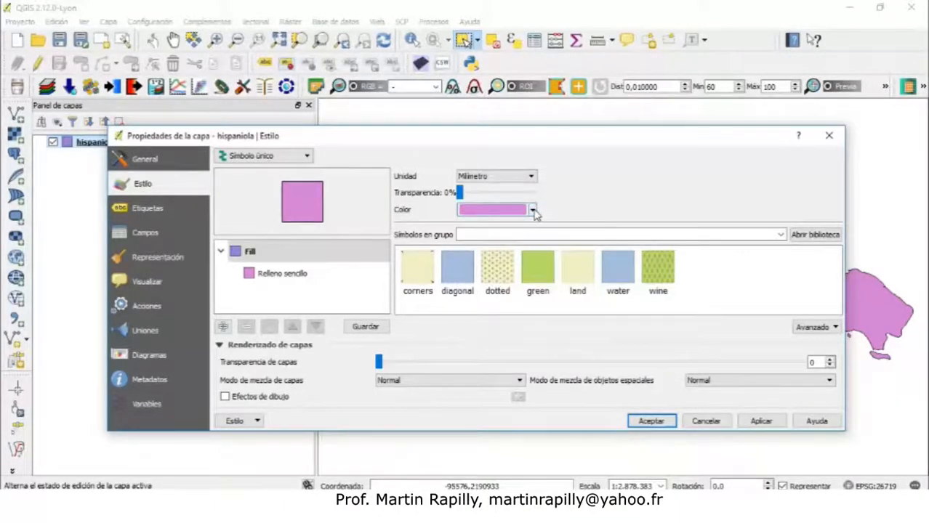
pyautogui.click(533, 210)
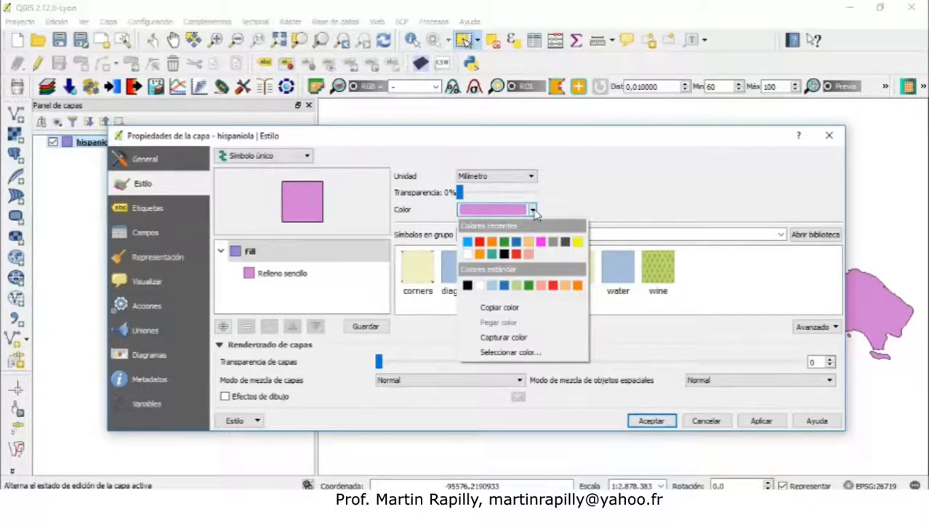
pyautogui.click(535, 211)
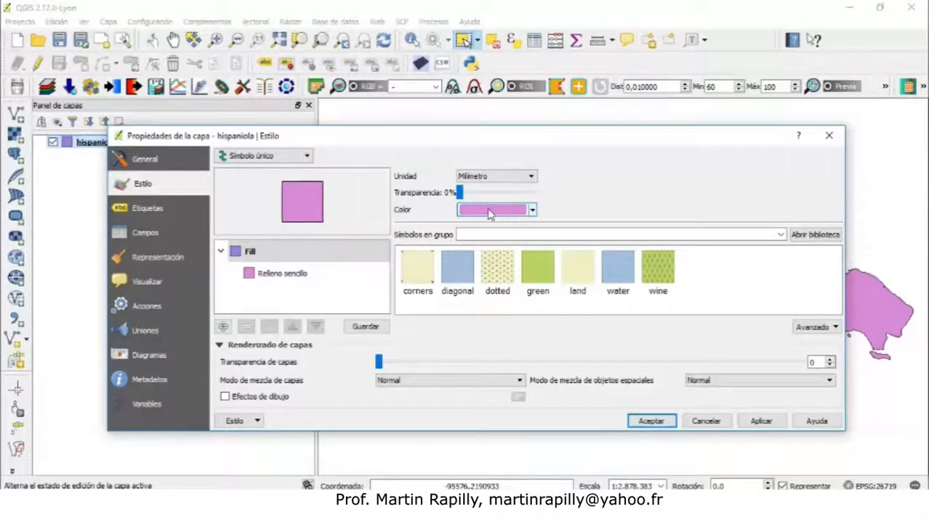
pyautogui.click(491, 213)
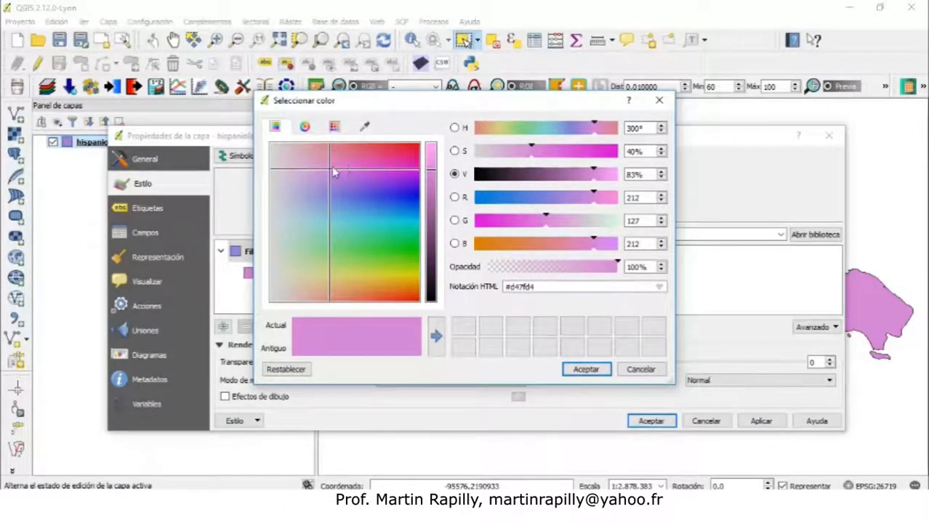
pyautogui.click(304, 127)
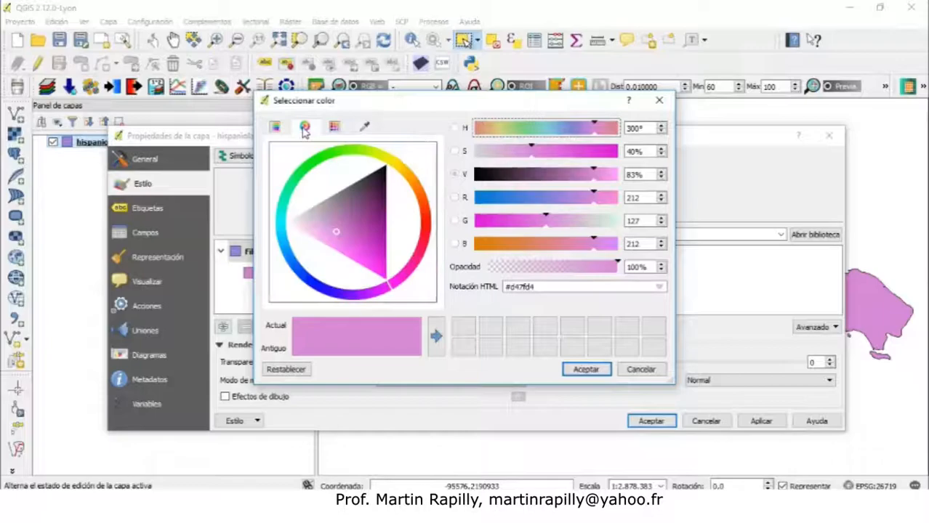
pyautogui.click(337, 131)
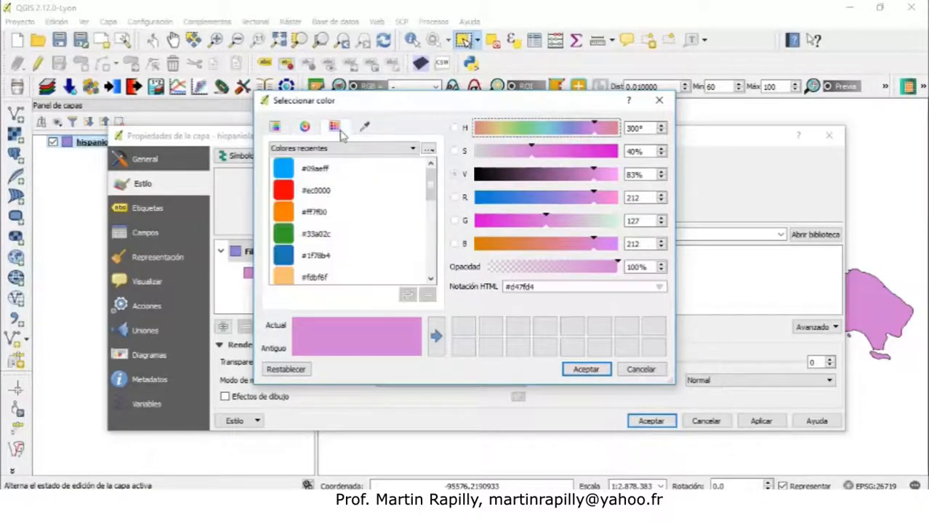
pyautogui.moveTo(431, 190)
pyautogui.mouseDown()
pyautogui.moveTo(437, 221)
pyautogui.moveTo(434, 182)
pyautogui.mouseUp()
pyautogui.click(276, 128)
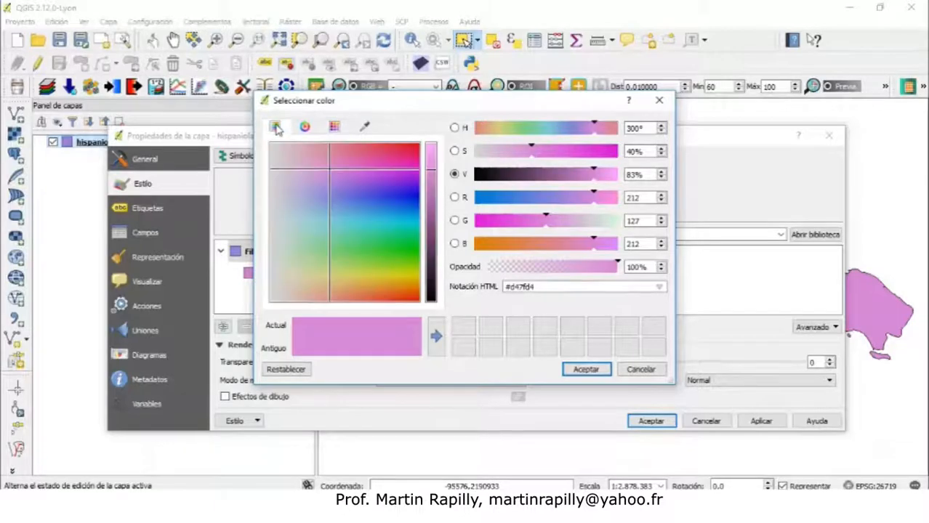
# Experiment with the hue, saturation, value, RGB and opacity sliders in the colour chooser
pyautogui.moveTo(332, 174); pyautogui.dragTo(379, 154)
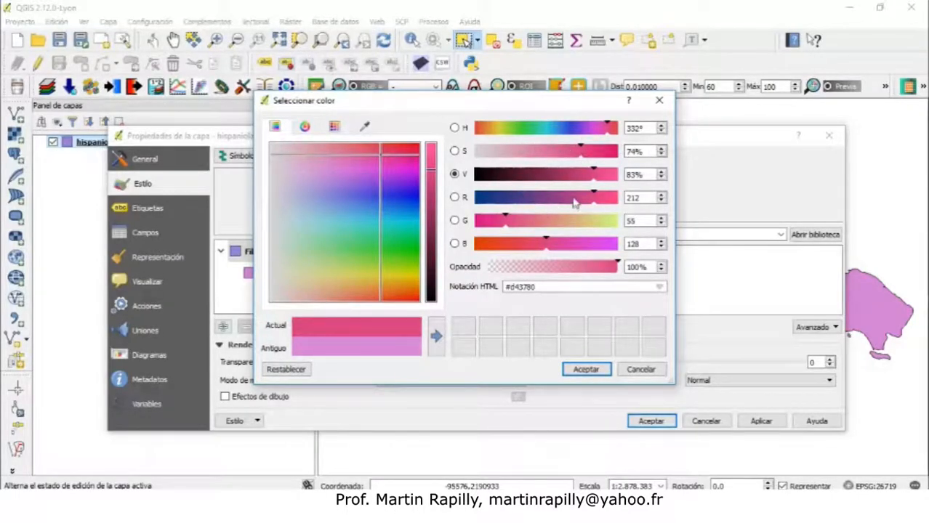
pyautogui.moveTo(595, 198); pyautogui.dragTo(560, 205)
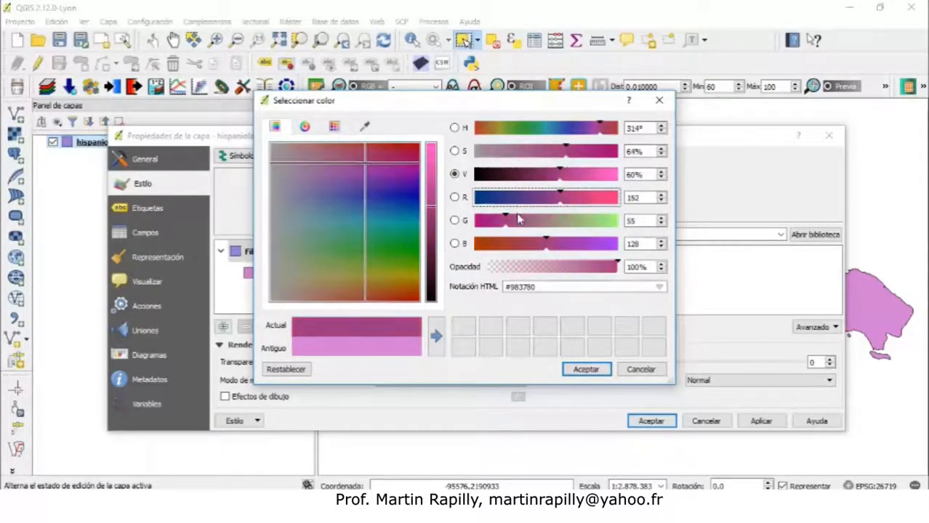
pyautogui.moveTo(507, 220); pyautogui.dragTo(585, 201)
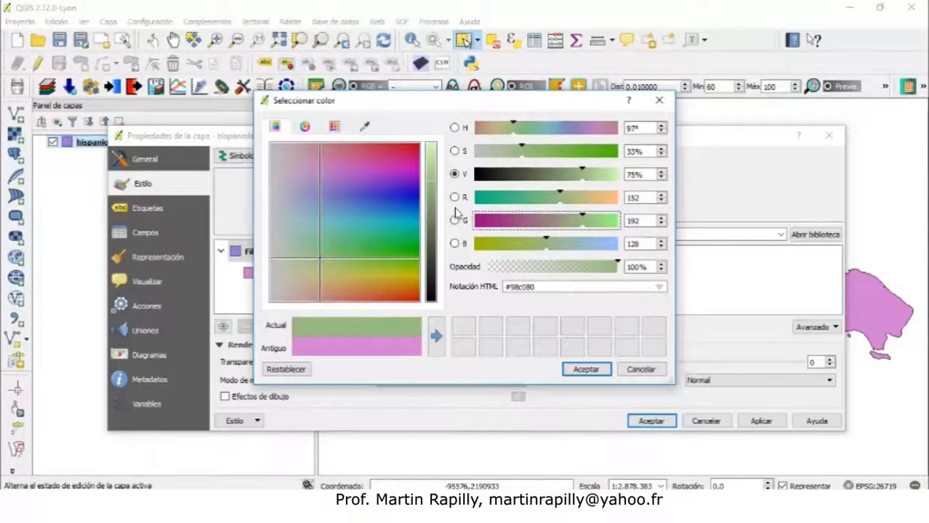
pyautogui.moveTo(541, 245); pyautogui.dragTo(573, 245)
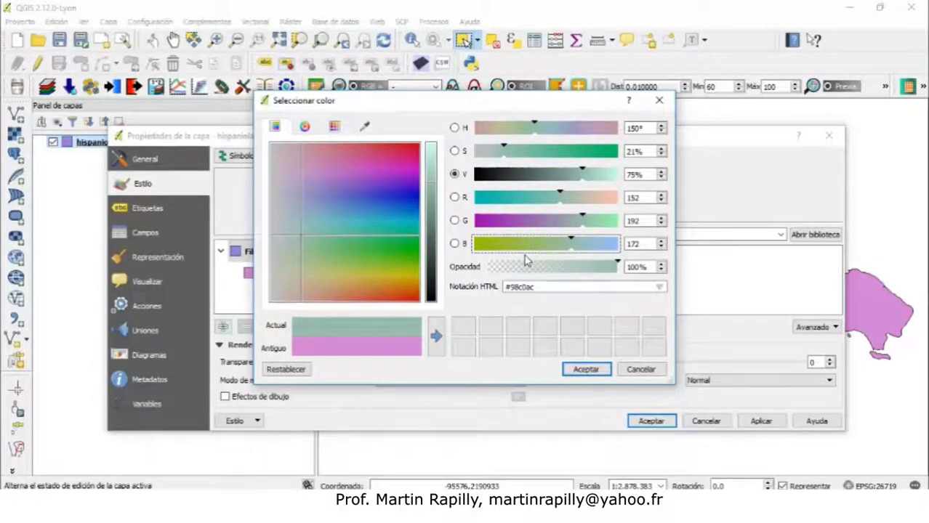
pyautogui.moveTo(620, 266); pyautogui.dragTo(578, 267)
pyautogui.moveTo(620, 266); pyautogui.dragTo(569, 281)
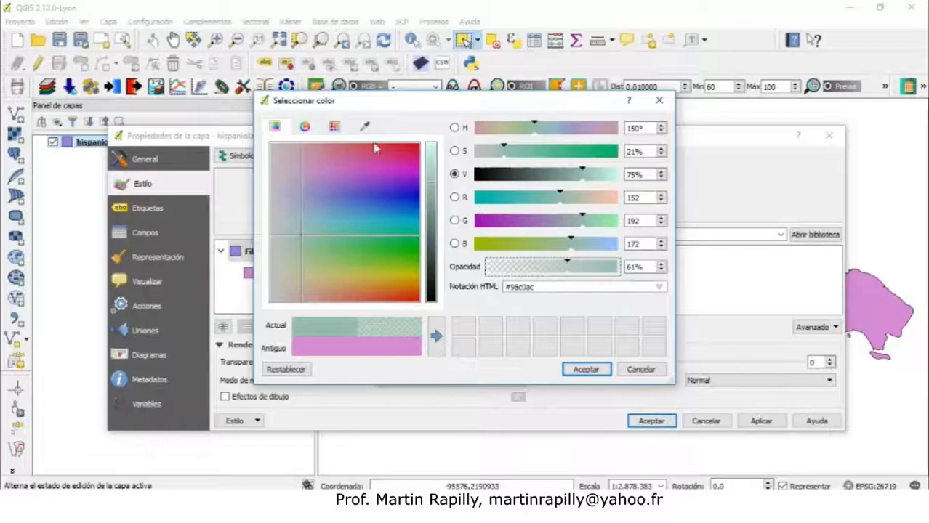
# Switch to the colour wheel view and try different hues and shades in the wheel and triangle
pyautogui.click(301, 128)
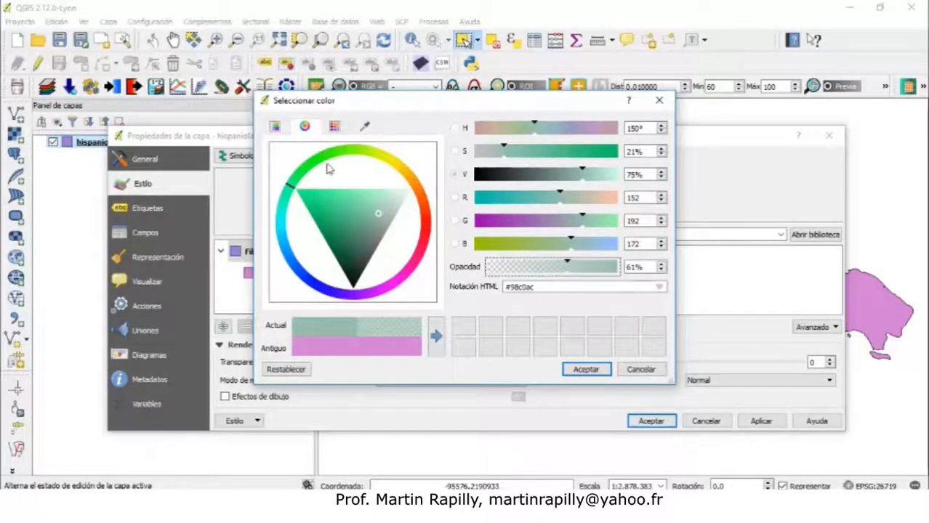
pyautogui.click(377, 215)
pyautogui.moveTo(378, 214)
pyautogui.mouseDown()
pyautogui.moveTo(357, 203)
pyautogui.moveTo(323, 227)
pyautogui.moveTo(352, 260)
pyautogui.moveTo(386, 229)
pyautogui.moveTo(355, 199)
pyautogui.moveTo(311, 213)
pyautogui.moveTo(326, 199)
pyautogui.moveTo(392, 190)
pyautogui.mouseUp()
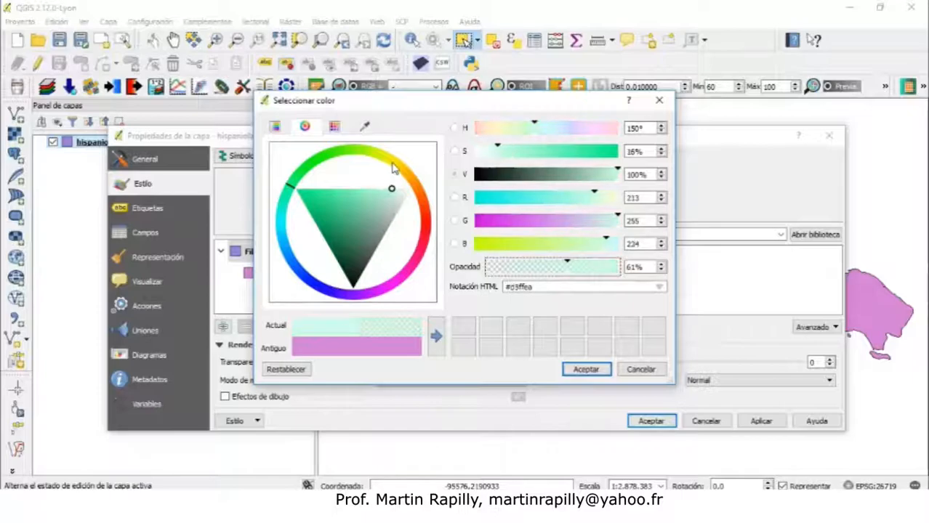
pyautogui.moveTo(296, 185)
pyautogui.mouseDown()
pyautogui.moveTo(330, 142)
pyautogui.moveTo(364, 131)
pyautogui.moveTo(403, 169)
pyautogui.mouseUp()
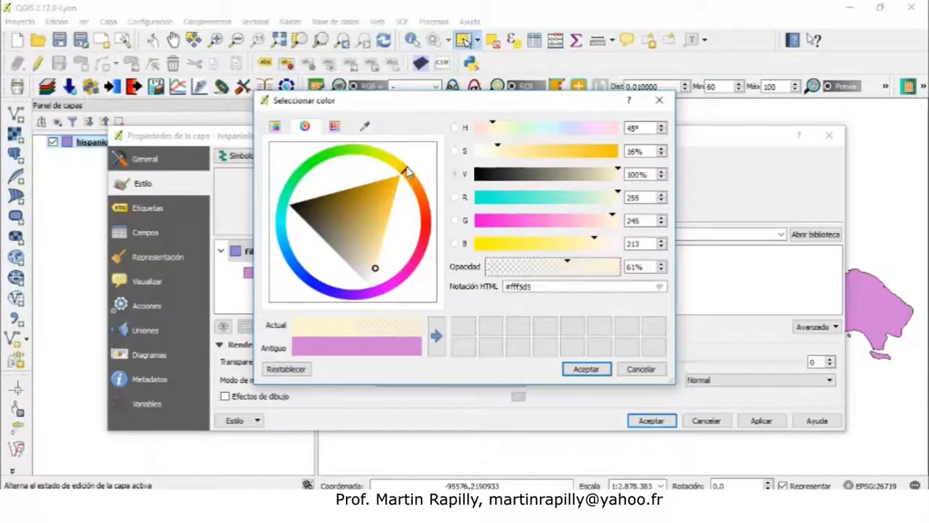
pyautogui.moveTo(409, 177); pyautogui.dragTo(426, 242)
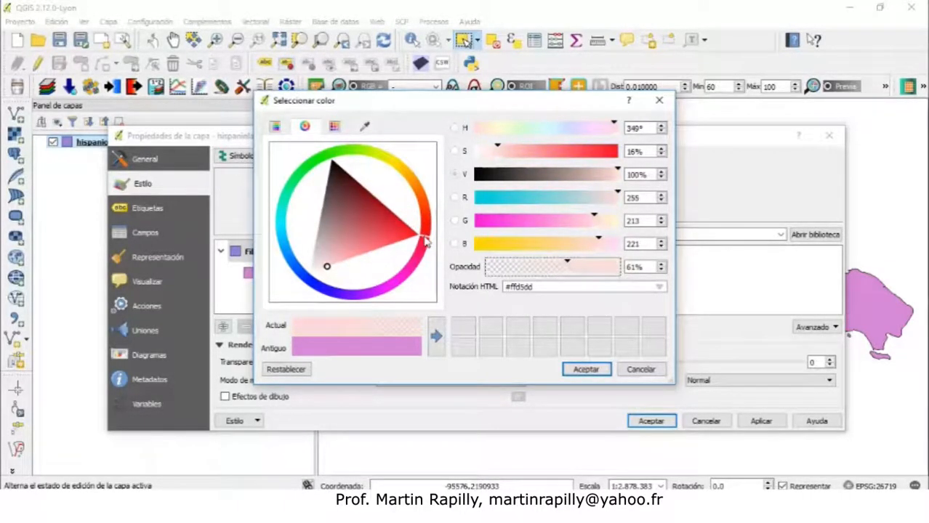
pyautogui.click(355, 245)
pyautogui.moveTo(356, 246)
pyautogui.mouseDown()
pyautogui.moveTo(380, 234)
pyautogui.moveTo(411, 240)
pyautogui.mouseUp()
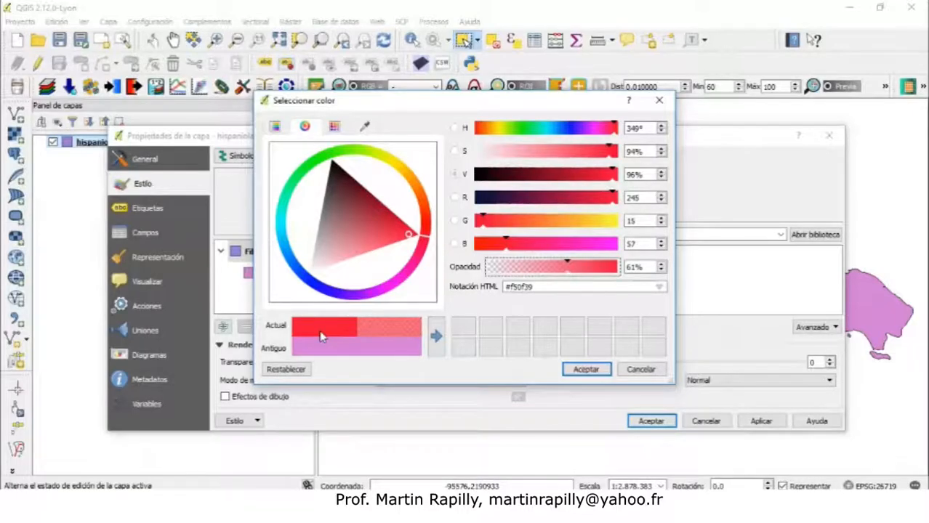
# Pick a light orange fill colour, #f5ca7a, in the colour square and accept it
pyautogui.click(276, 127)
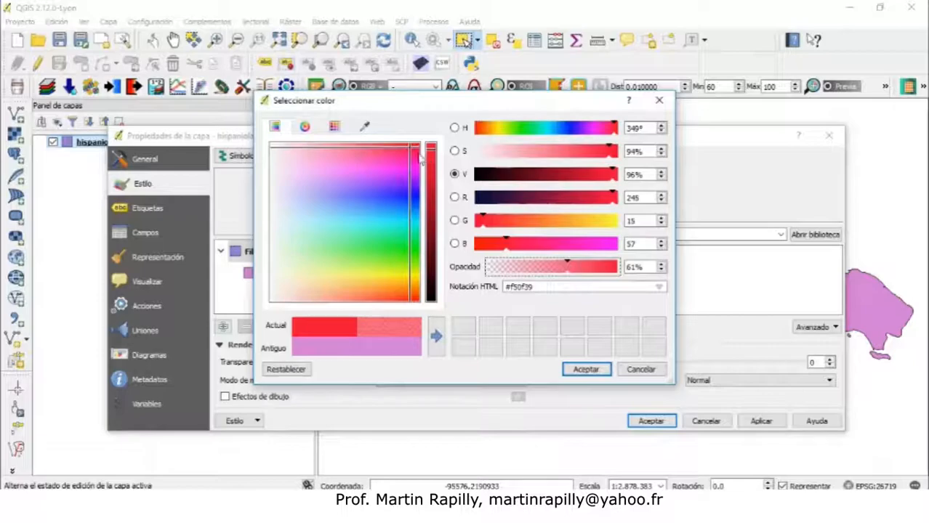
pyautogui.moveTo(411, 150); pyautogui.dragTo(367, 251)
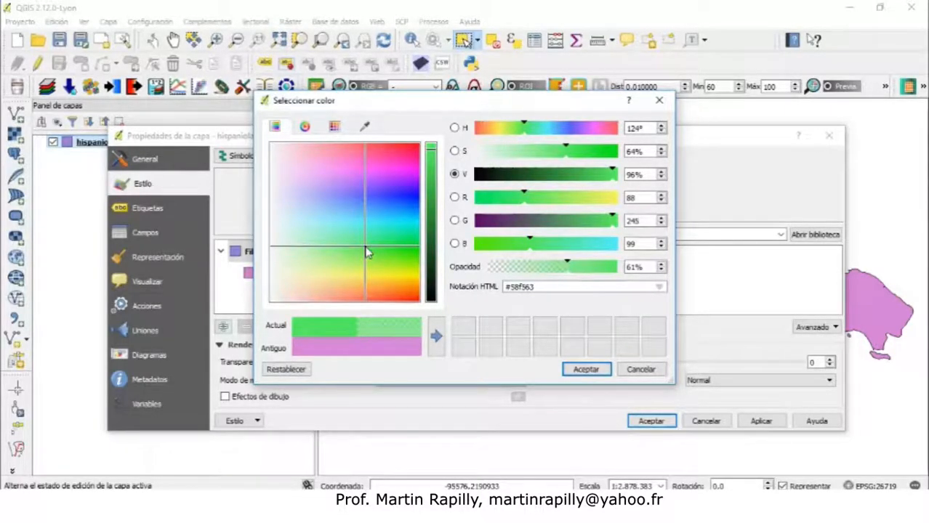
pyautogui.moveTo(367, 251); pyautogui.dragTo(414, 207)
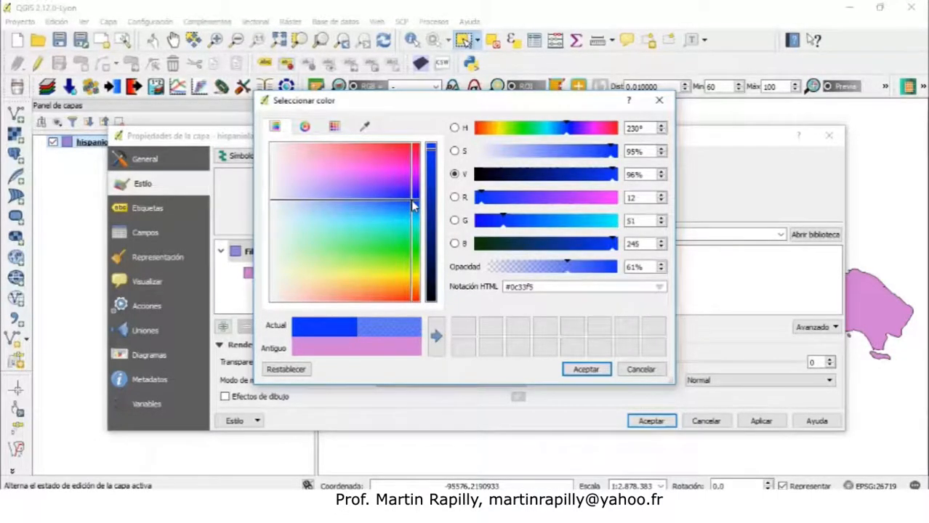
pyautogui.moveTo(412, 207); pyautogui.dragTo(345, 286)
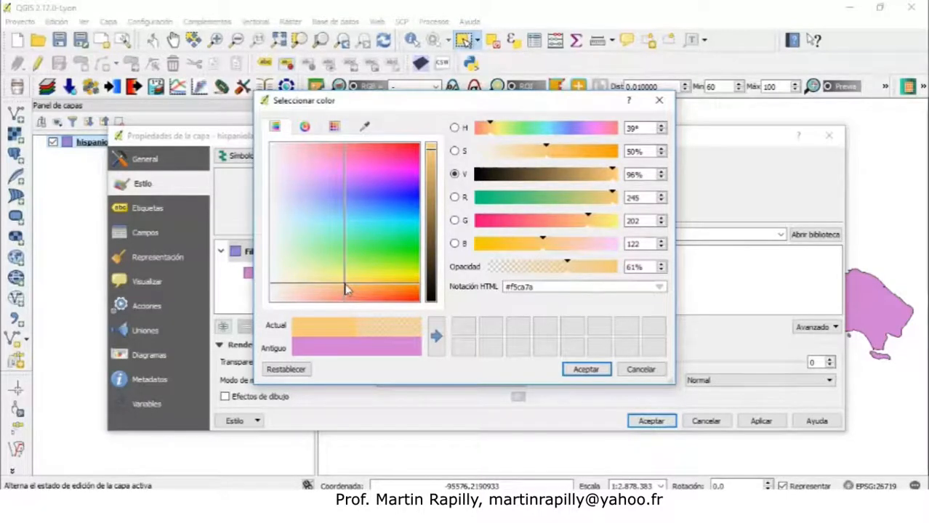
pyautogui.click(586, 369)
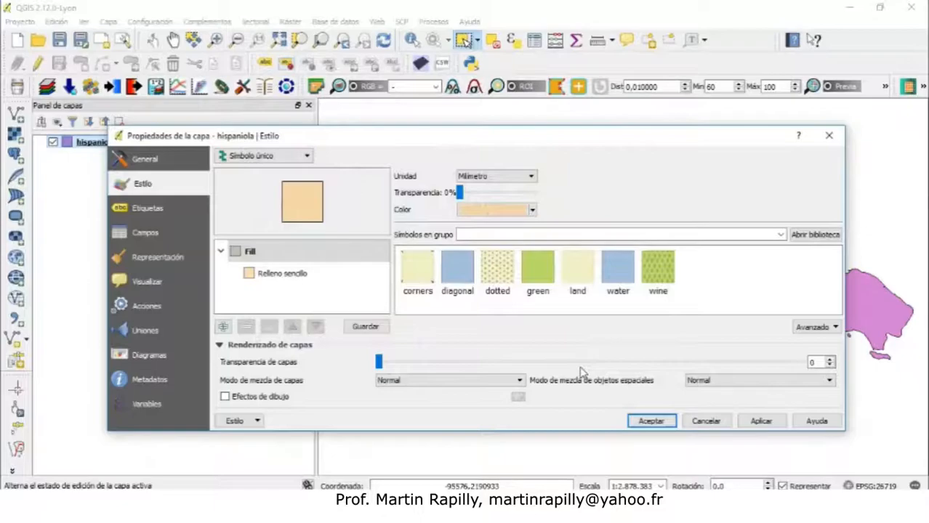
# Reopen the fill colour chooser, set the opacity to 100%, accept, and apply the style to the layer
pyautogui.click(533, 210)
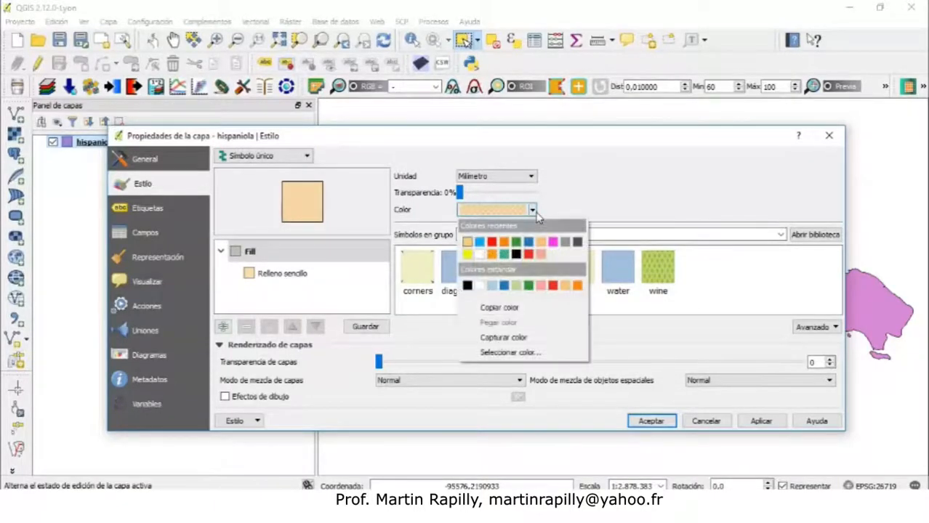
pyautogui.click(484, 215)
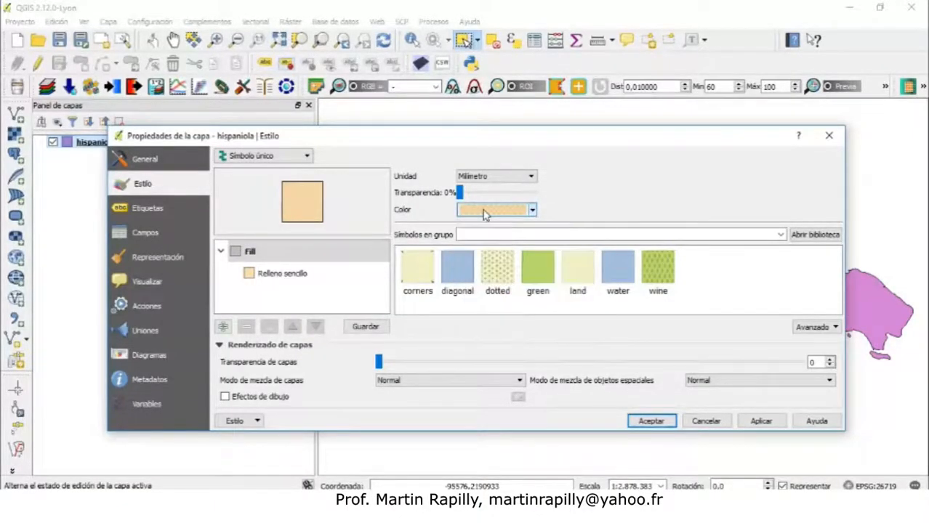
pyautogui.click(484, 215)
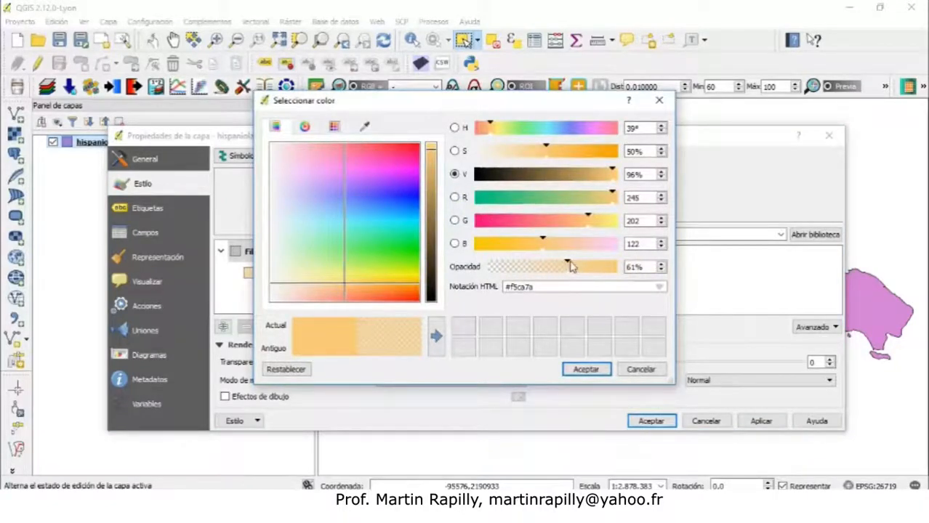
pyautogui.moveTo(571, 267); pyautogui.dragTo(627, 265)
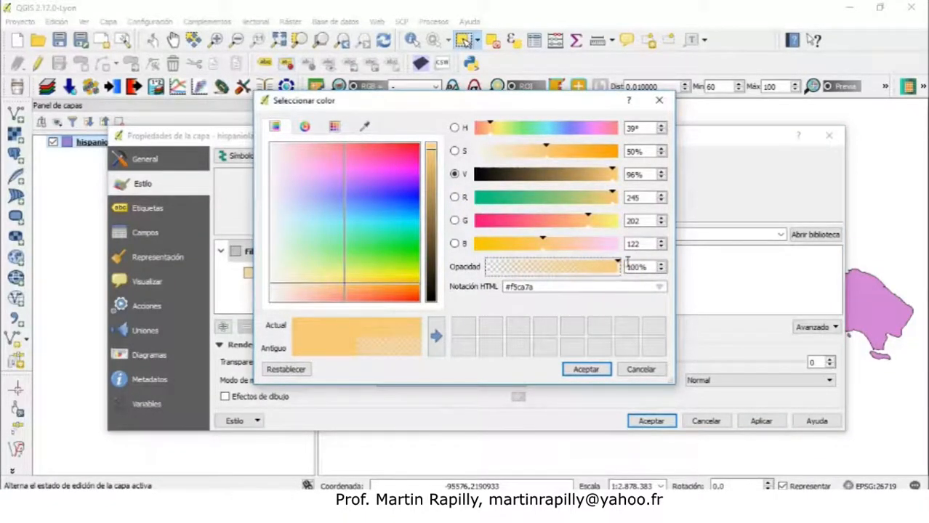
pyautogui.click(580, 370)
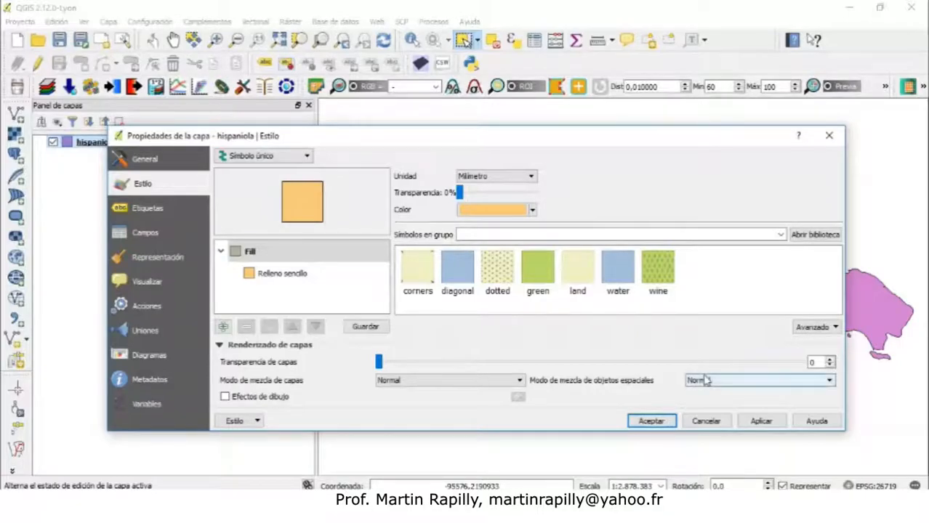
pyautogui.click(759, 426)
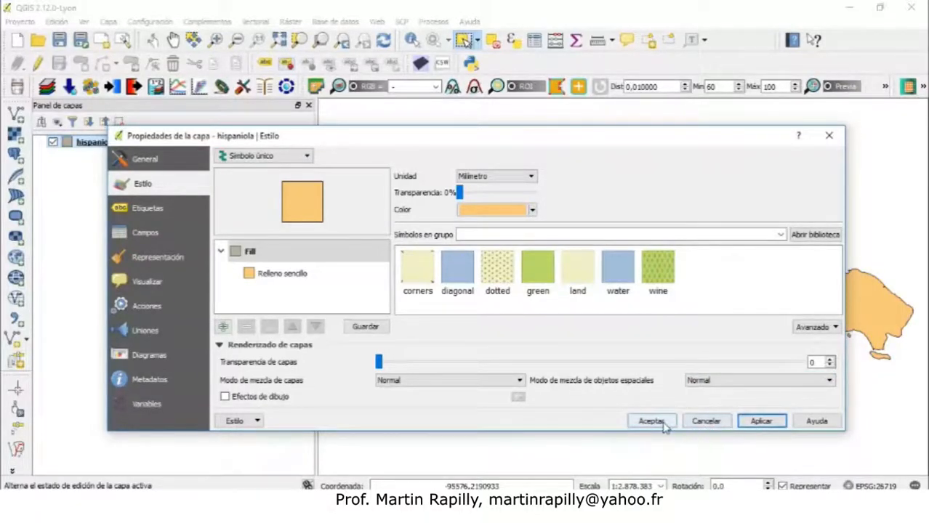
pyautogui.click(664, 426)
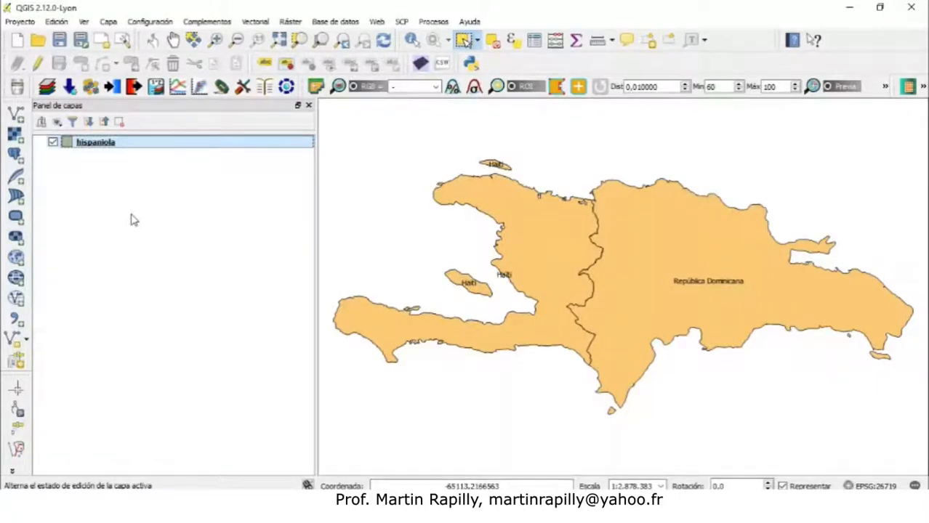
# Add the POBLADOS.shp vector layer from the Vectores folder with UTF-8 encoding
pyautogui.click(17, 119)
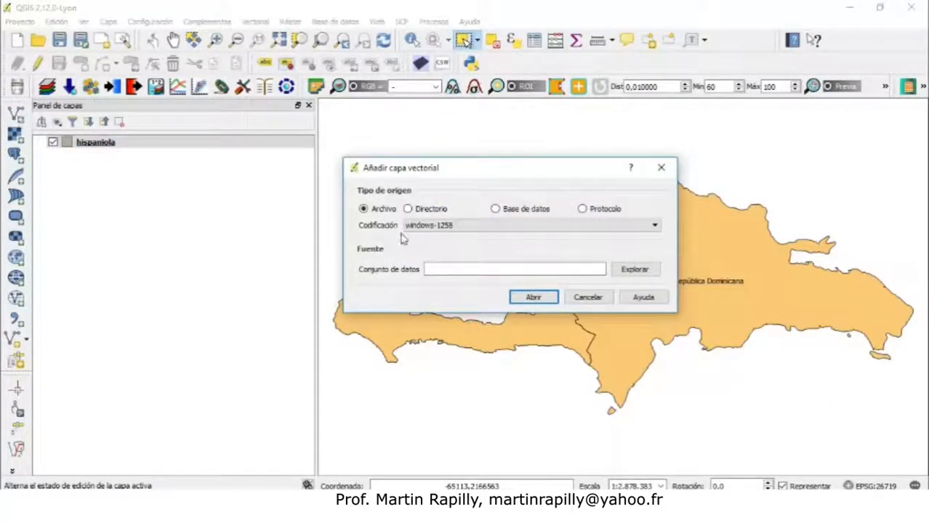
pyautogui.click(623, 272)
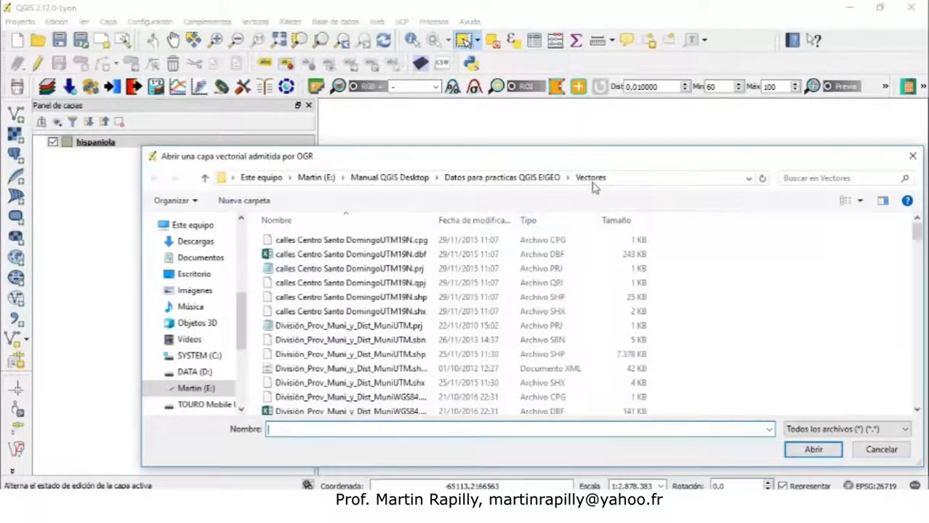
pyautogui.click(531, 181)
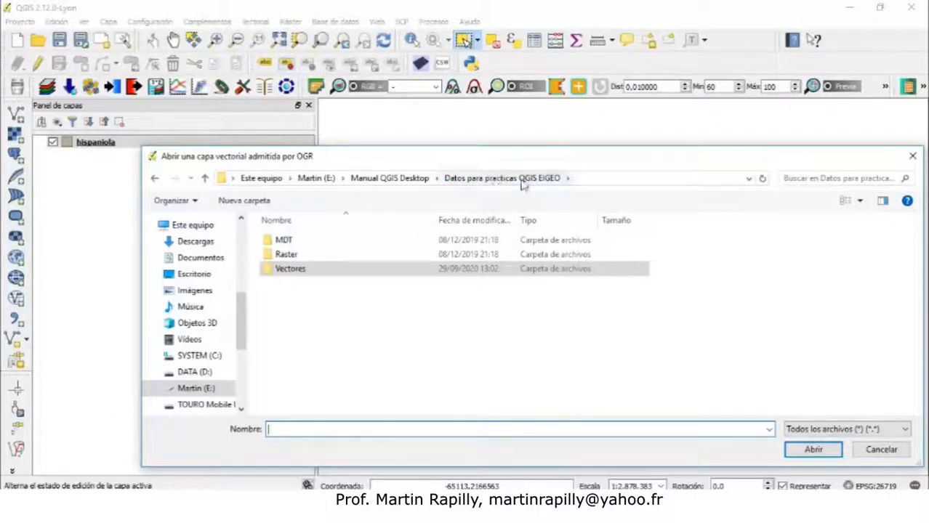
pyautogui.doubleClick(294, 270)
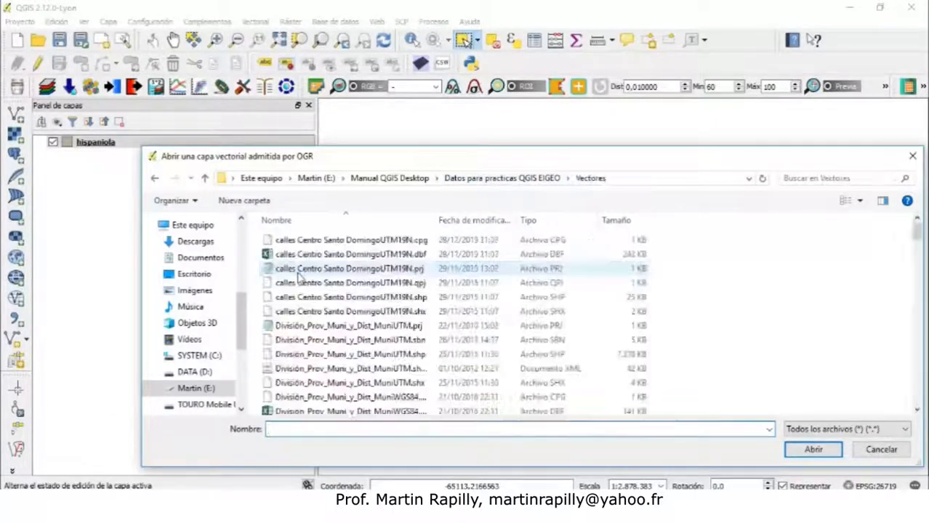
pyautogui.moveTo(918, 240); pyautogui.dragTo(918, 324)
pyautogui.moveTo(259, 279); pyautogui.dragTo(349, 380)
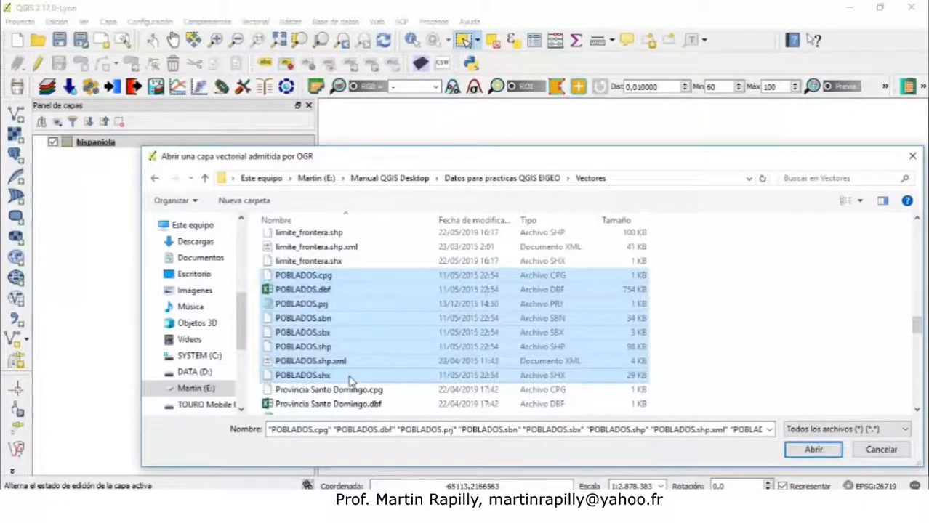
pyautogui.click(319, 351)
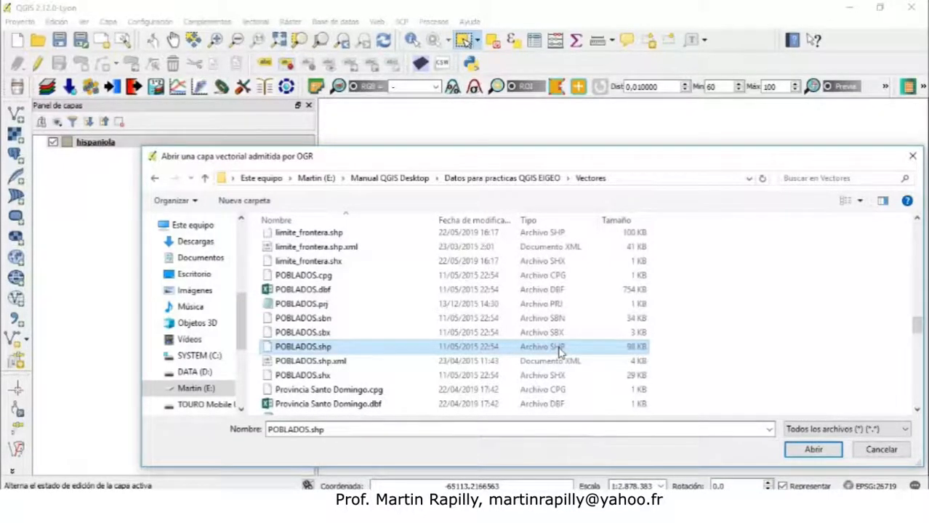
pyautogui.click(807, 447)
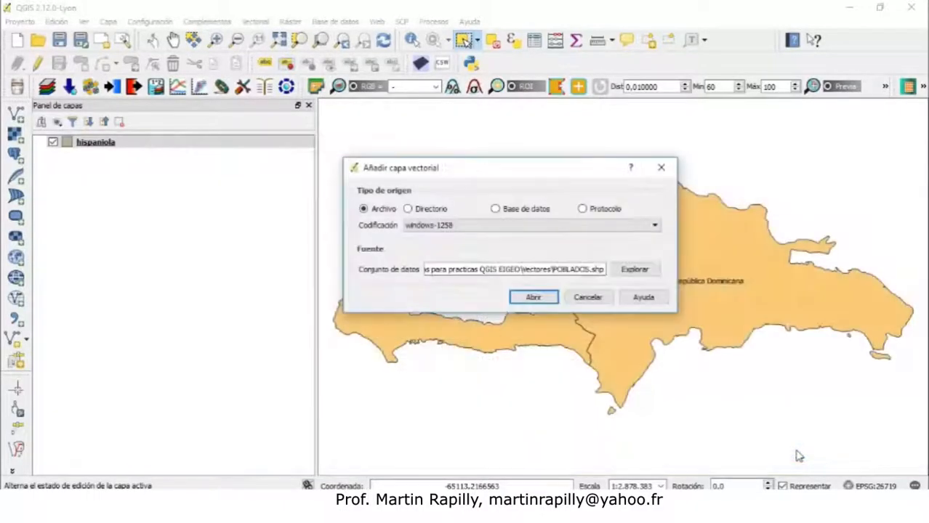
pyautogui.click(505, 225)
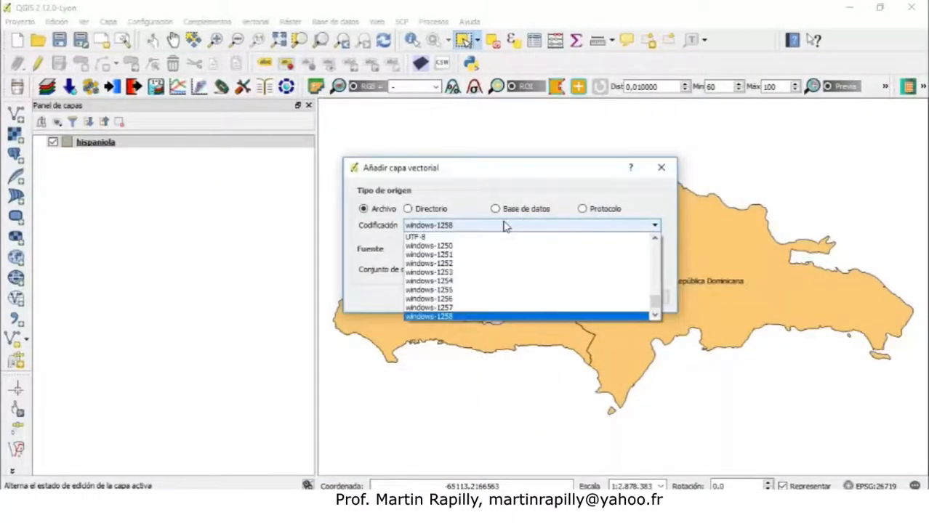
pyautogui.click(574, 244)
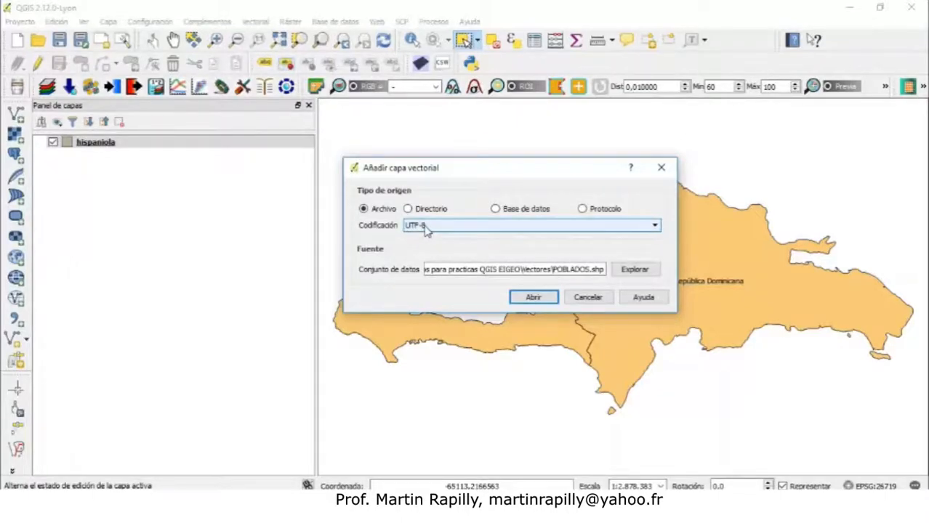
pyautogui.click(533, 297)
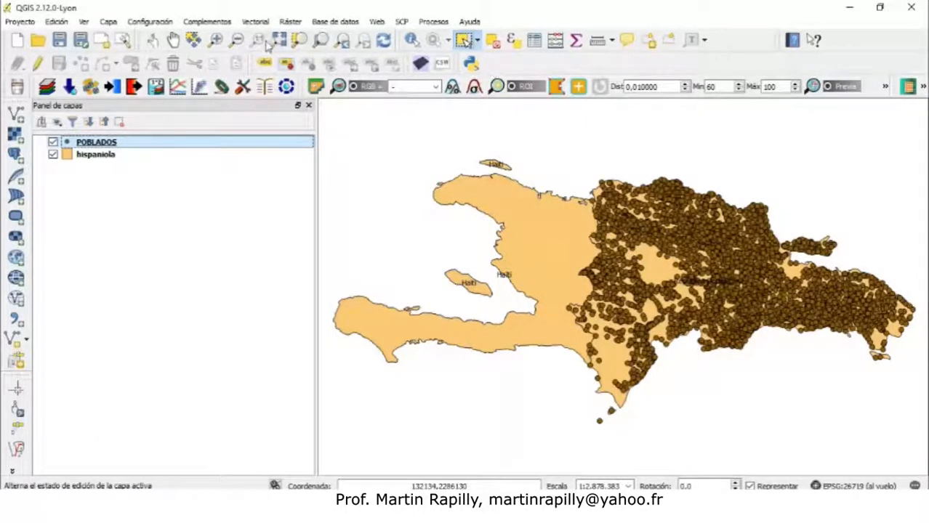
# Open the attribute table of the POBLADOS layer and maximize its window
pyautogui.moveTo(782, 221); pyautogui.dragTo(858, 270)
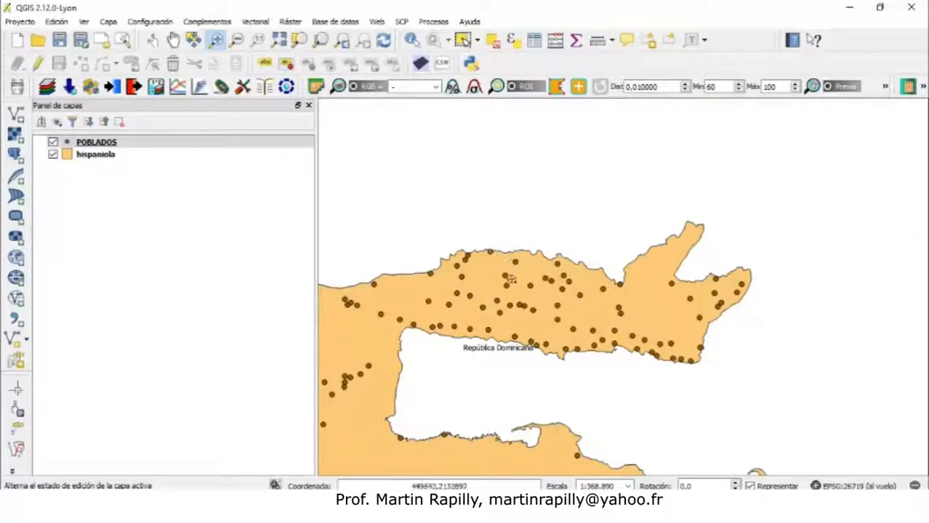
pyautogui.click(98, 145)
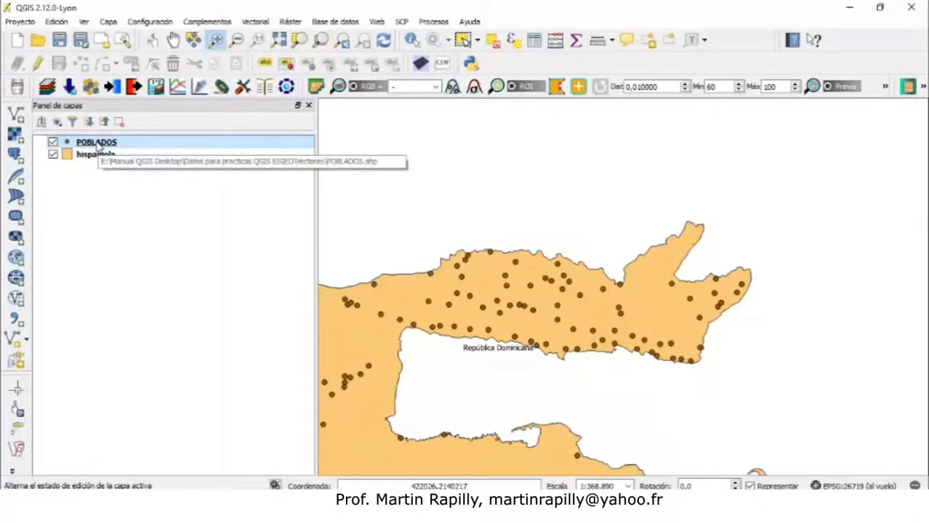
pyautogui.rightClick(97, 146)
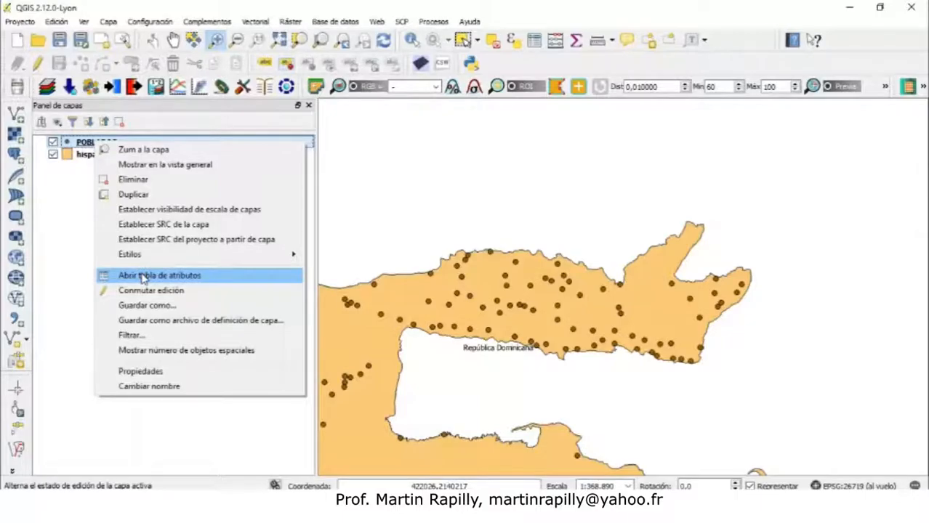
pyautogui.click(143, 276)
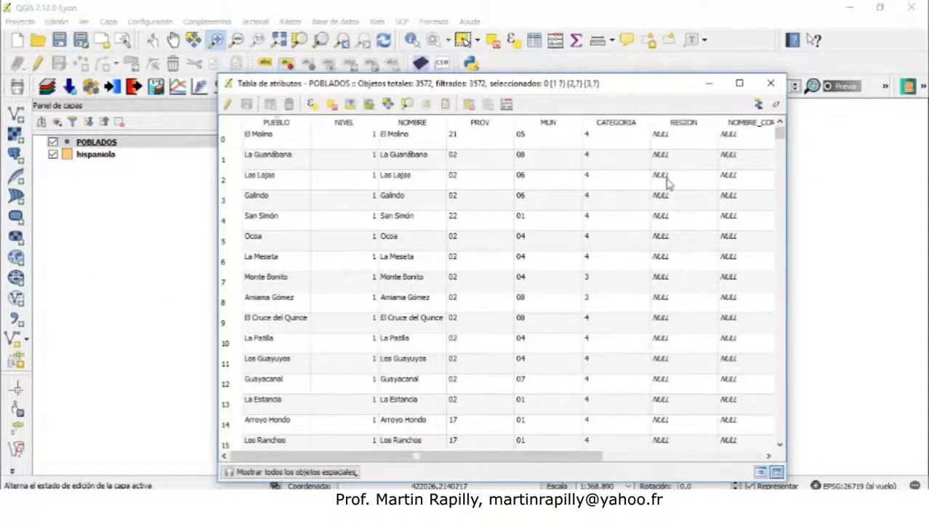
pyautogui.click(740, 83)
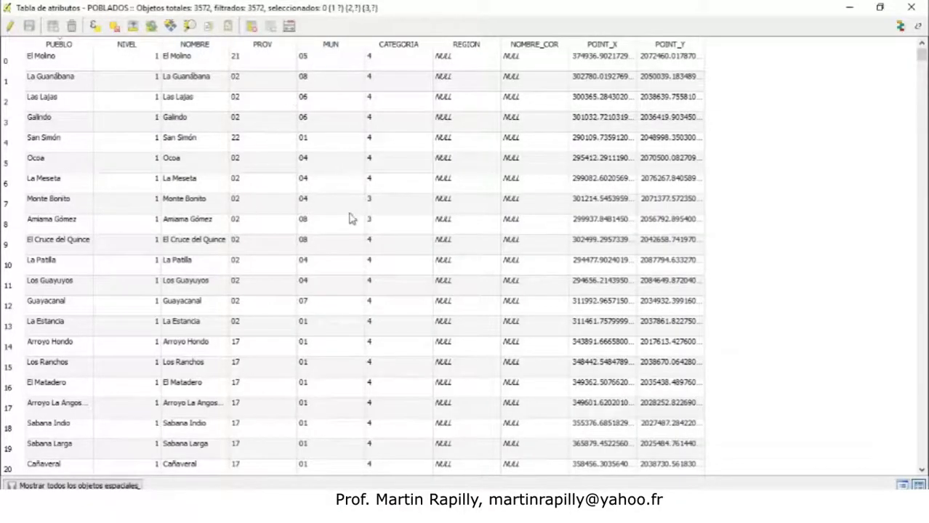
# Select individual records in the POBLADOS attribute table one at a time
pyautogui.click(10, 59)
pyautogui.keyDown('shift'); pyautogui.click(13, 85); pyautogui.keyUp('shift')
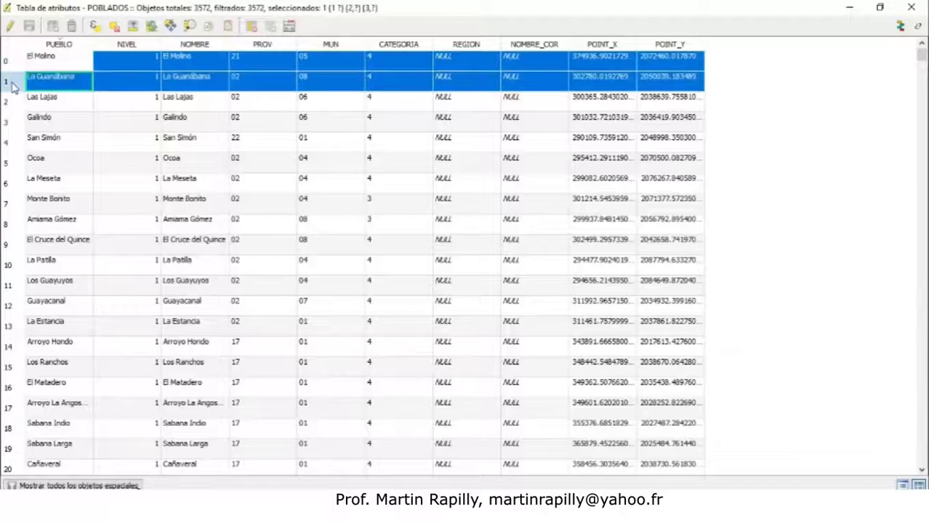
pyautogui.click(10, 103)
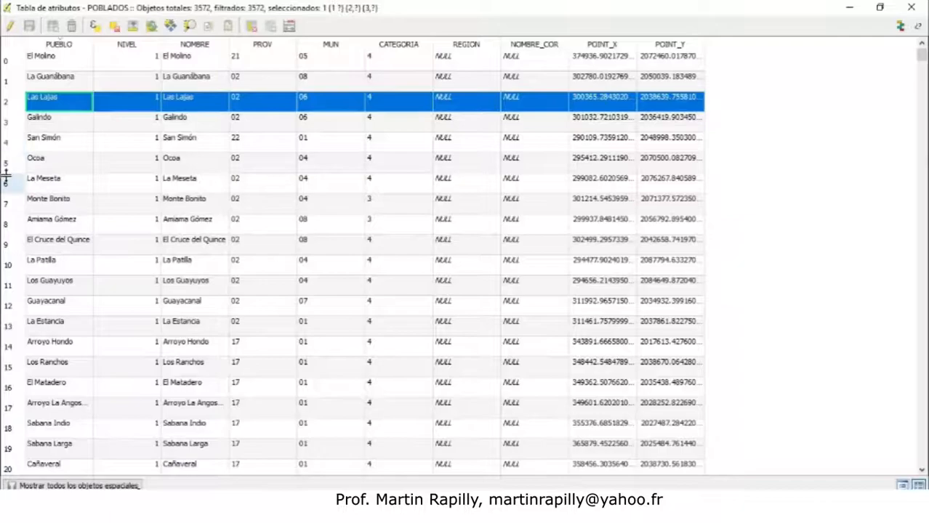
pyautogui.click(14, 346)
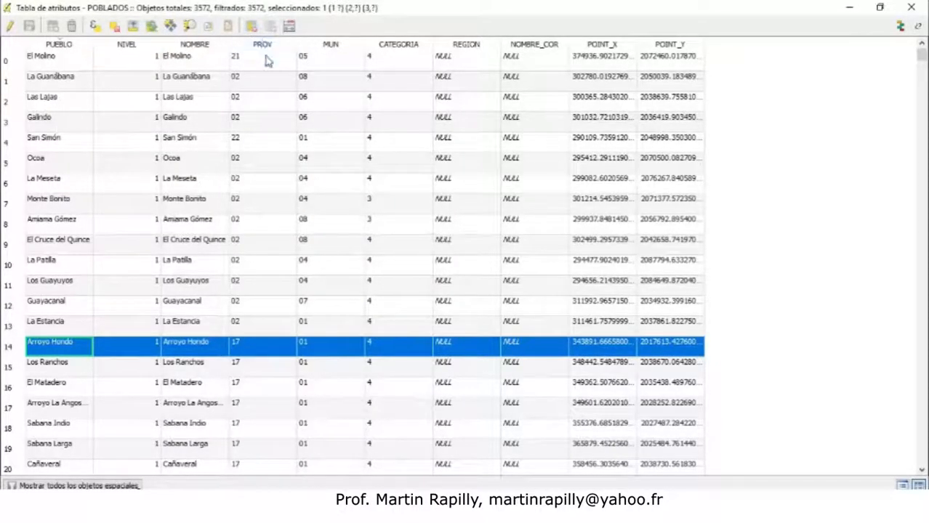
# Sort the POBLADOS attribute table by the NOMBRE column, then close the table
pyautogui.click(213, 49)
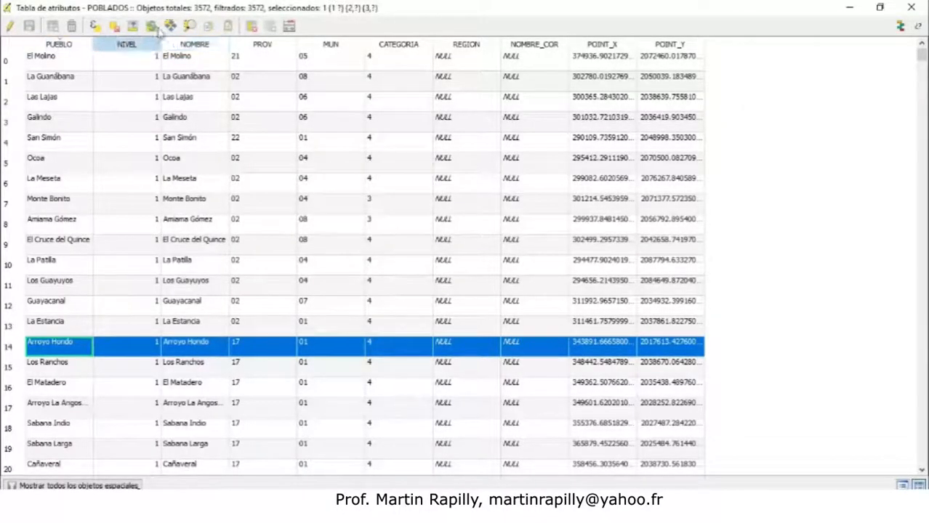
pyautogui.click(191, 45)
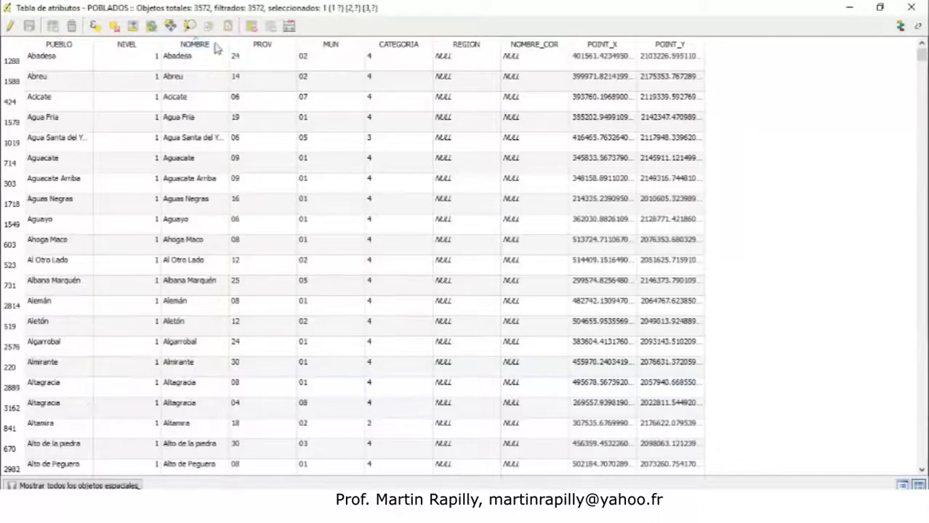
pyautogui.click(910, 7)
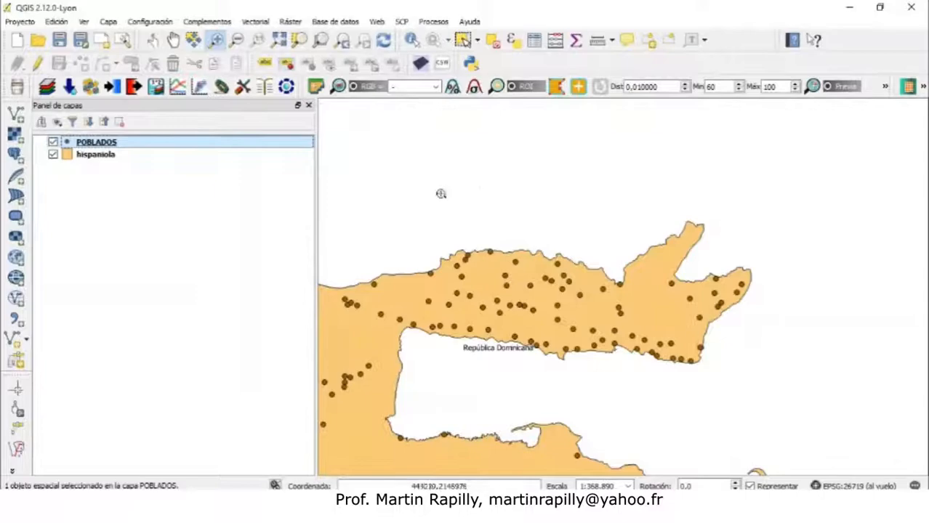
# Hide the hispaniola layer and label the POBLADOS points with the NOMBRE field, applying and accepting the properties
pyautogui.click(53, 155)
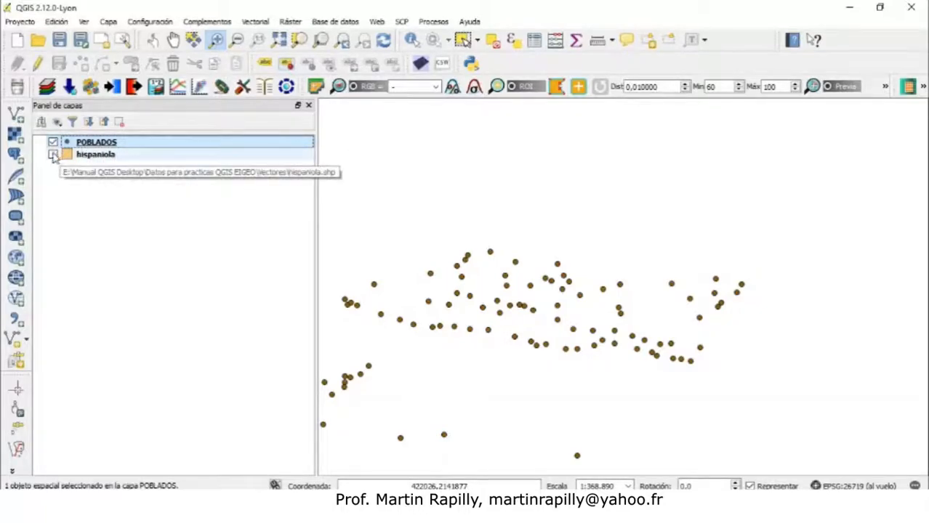
pyautogui.rightClick(95, 144)
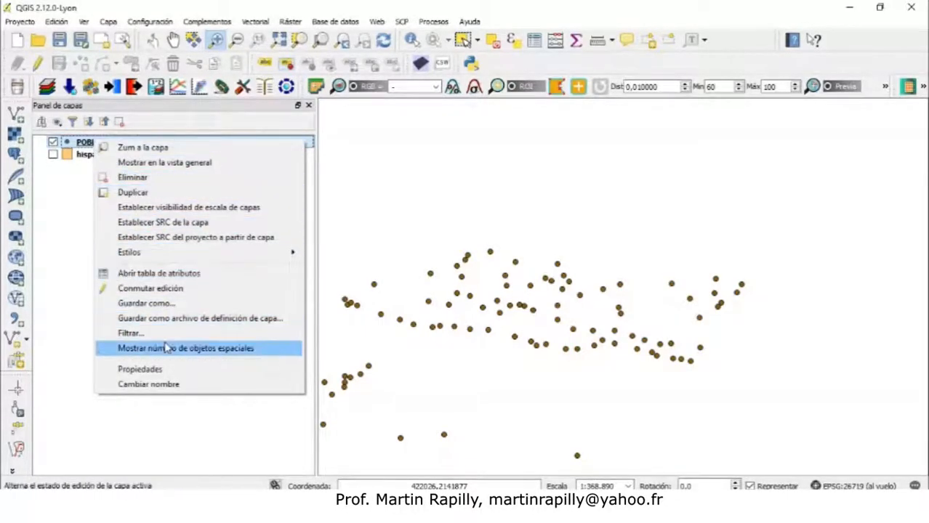
pyautogui.click(172, 373)
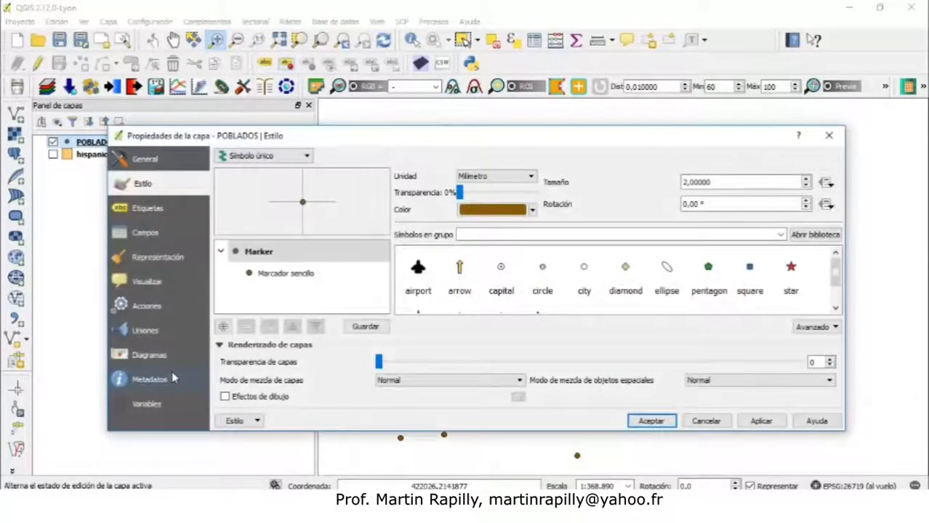
pyautogui.click(129, 205)
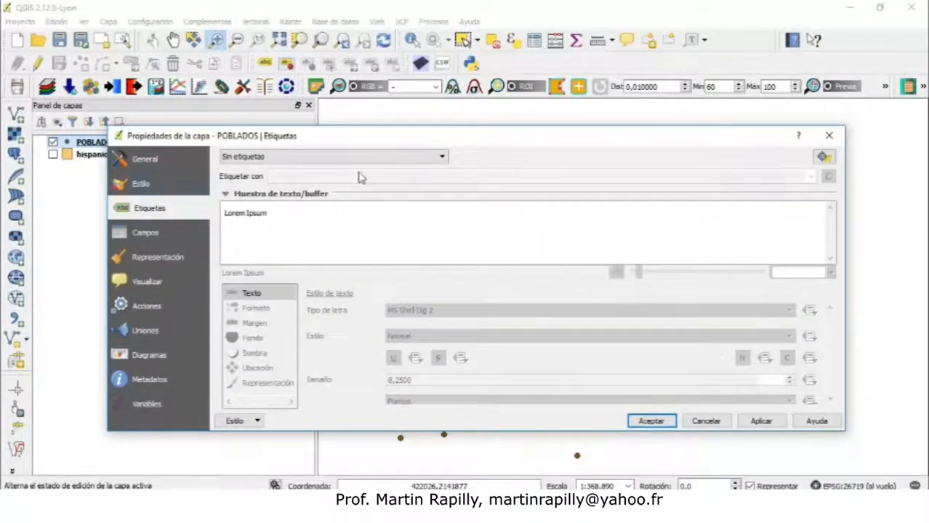
pyautogui.click(441, 157)
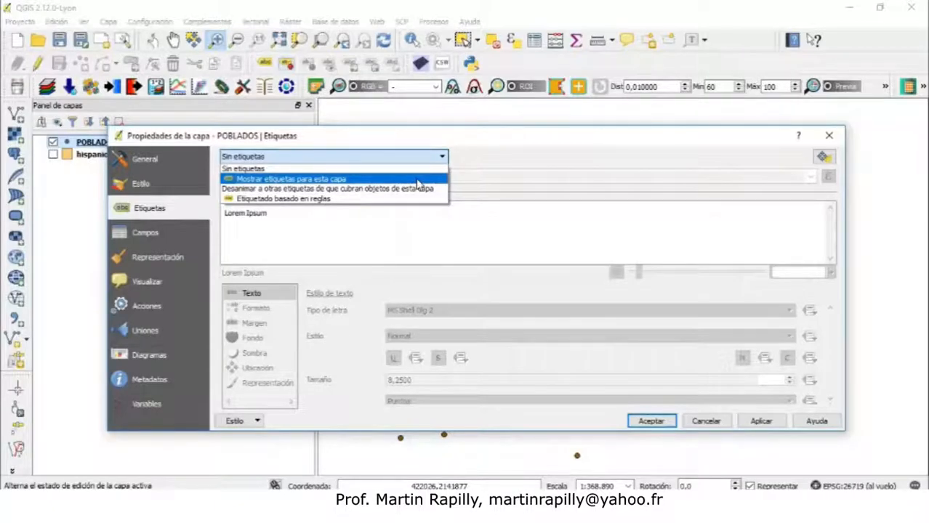
pyautogui.click(418, 181)
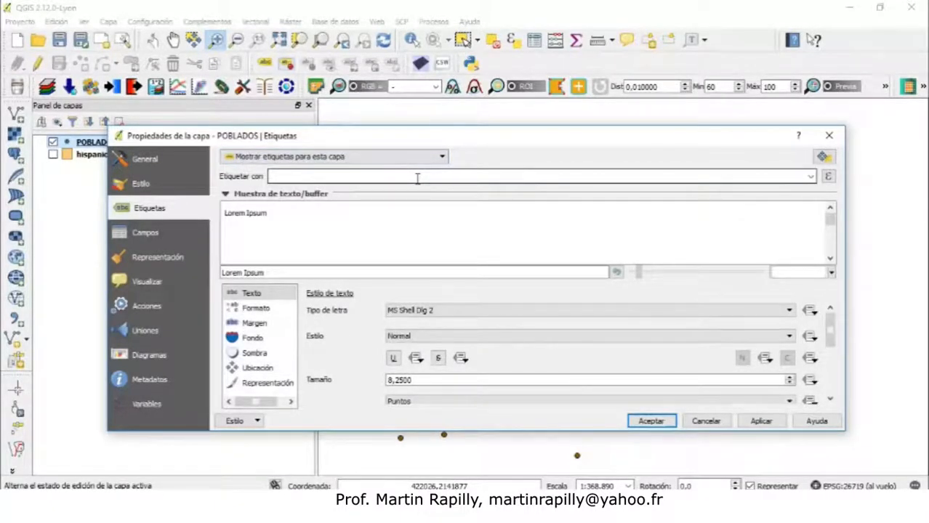
pyautogui.click(810, 177)
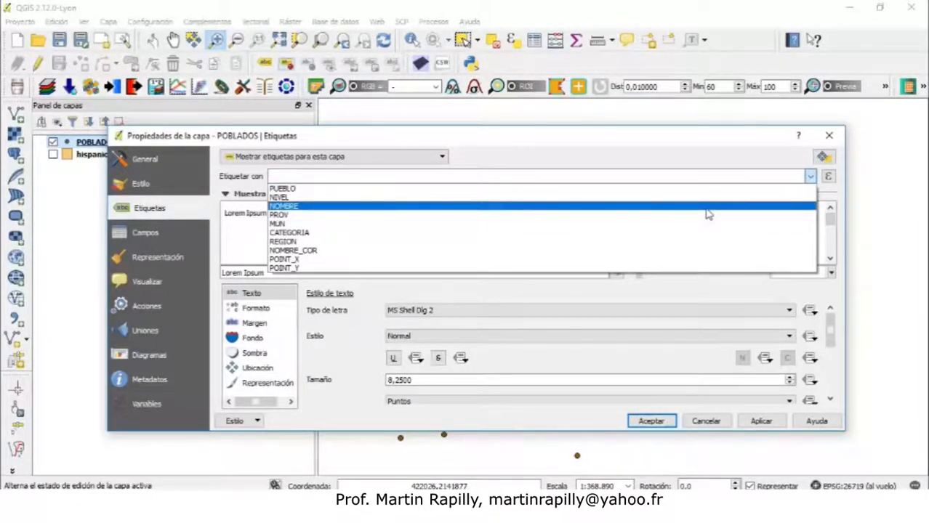
pyautogui.click(706, 208)
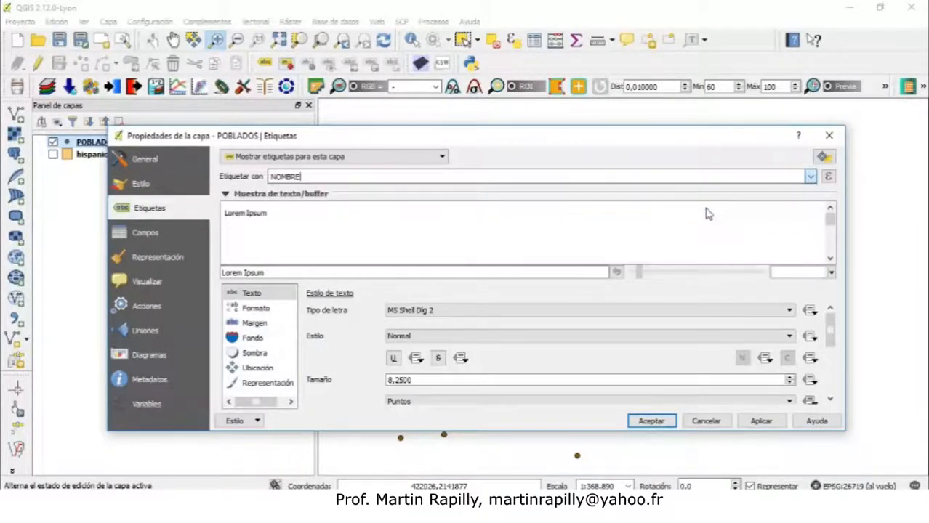
pyautogui.click(761, 421)
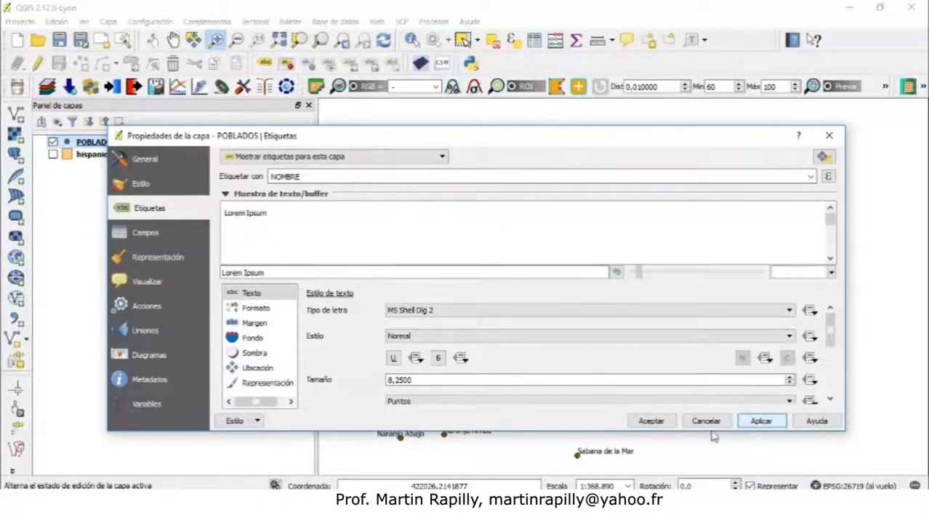
pyautogui.click(650, 421)
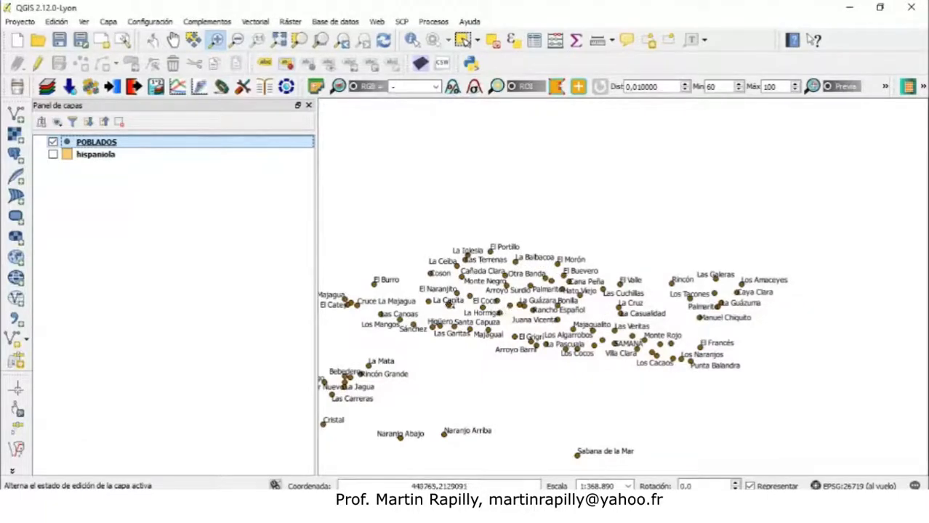
# Zoom into a group of labelled towns and turn the hispaniola layer back on
pyautogui.moveTo(421, 202); pyautogui.dragTo(589, 355)
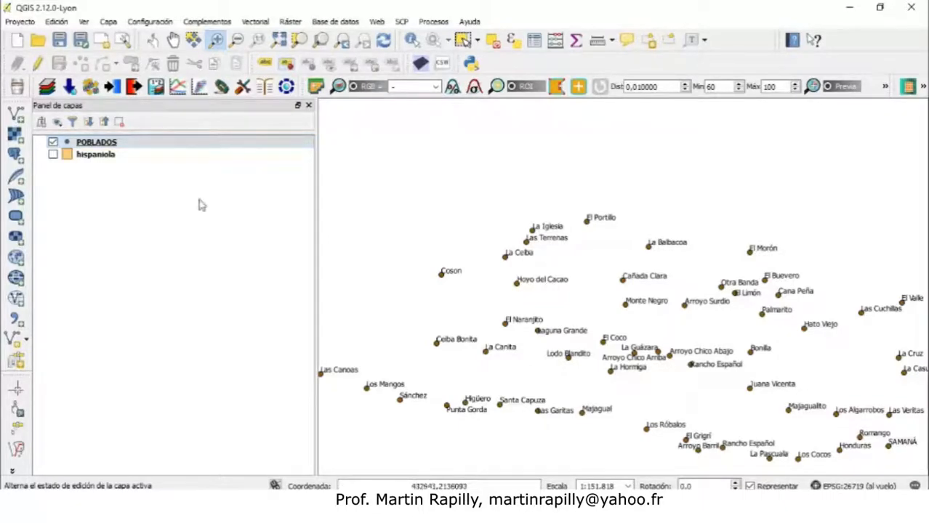
pyautogui.click(53, 155)
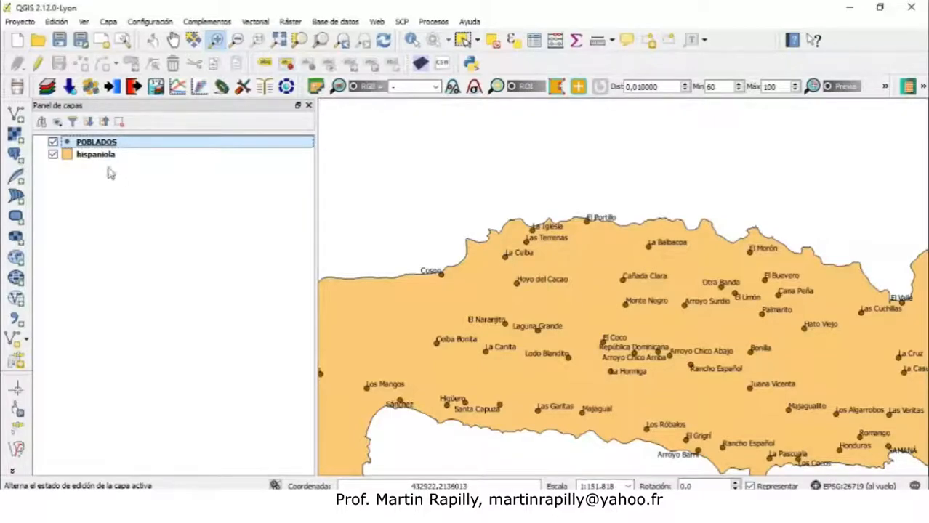
# Restyle the POBLADOS markers as red squares (#eb112e) in the layer properties and apply the style
pyautogui.rightClick(97, 145)
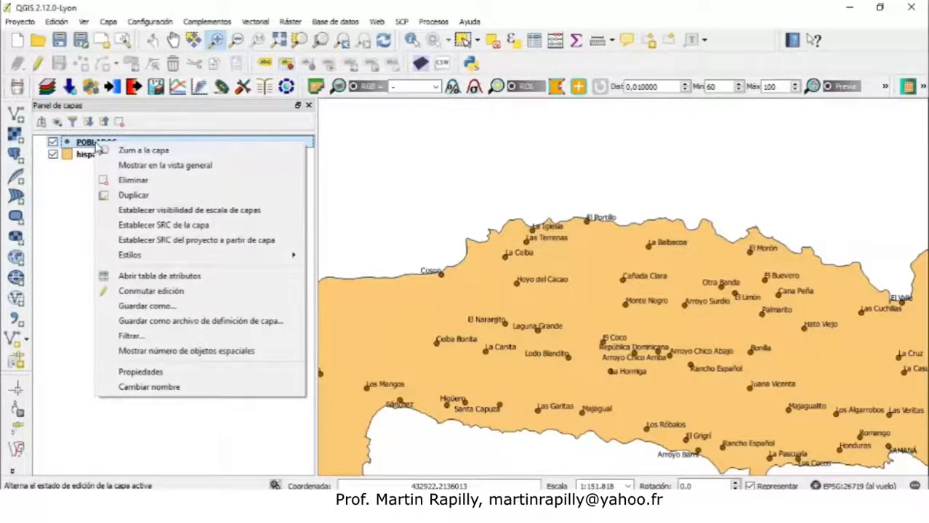
pyautogui.click(145, 373)
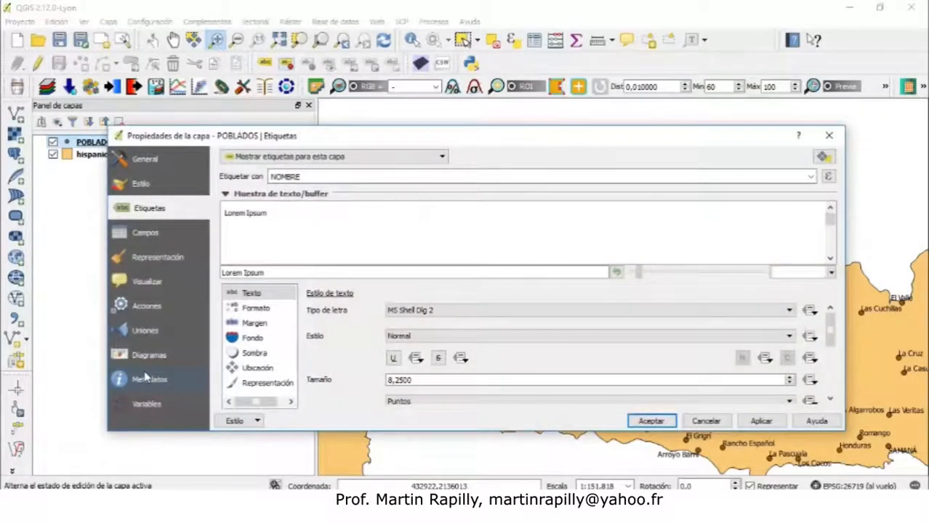
pyautogui.click(142, 184)
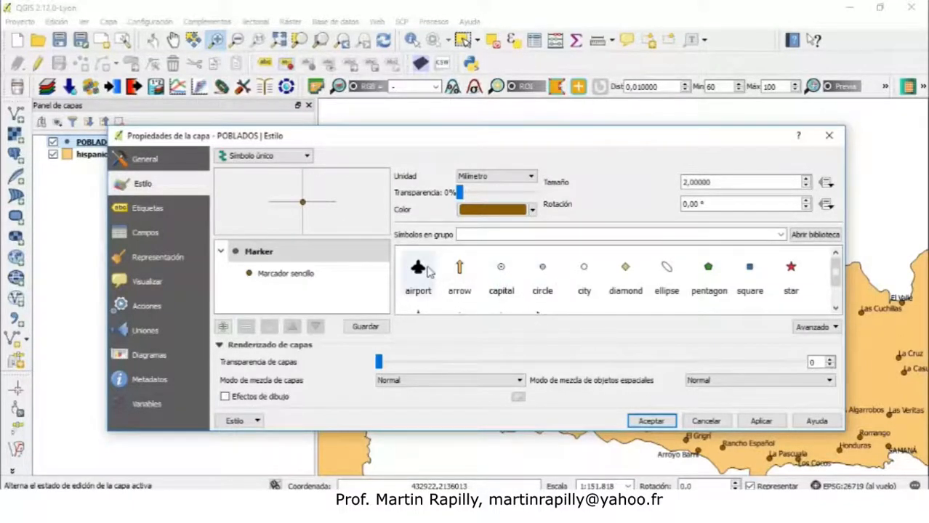
pyautogui.moveTo(836, 275)
pyautogui.mouseDown()
pyautogui.moveTo(836, 291)
pyautogui.moveTo(836, 271)
pyautogui.mouseUp()
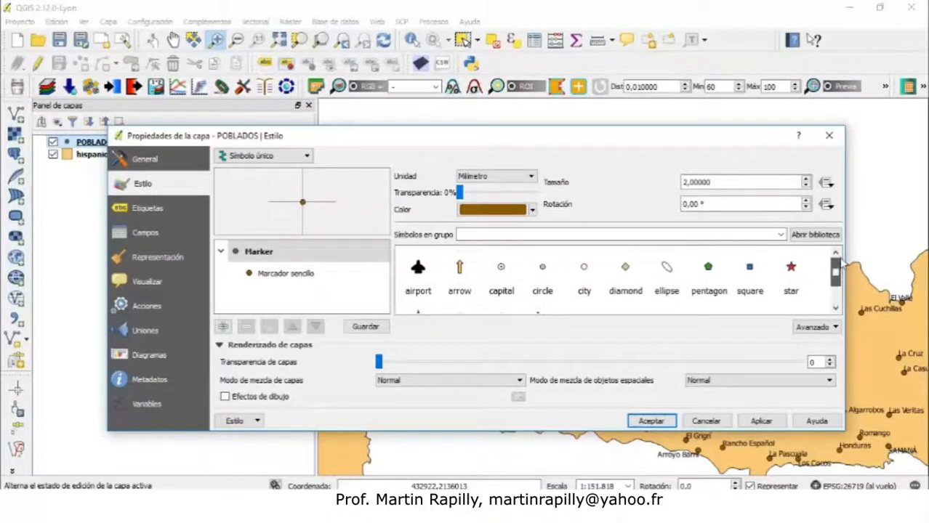
pyautogui.click(753, 272)
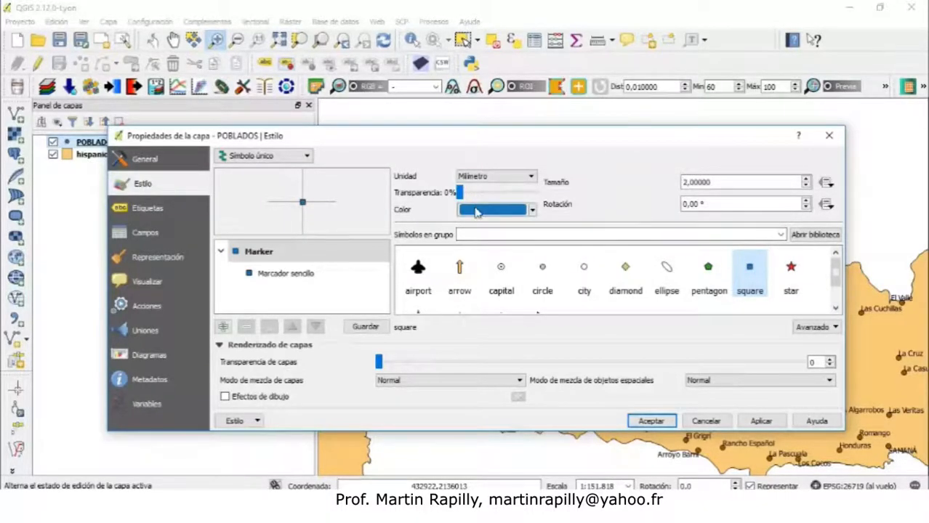
pyautogui.click(488, 210)
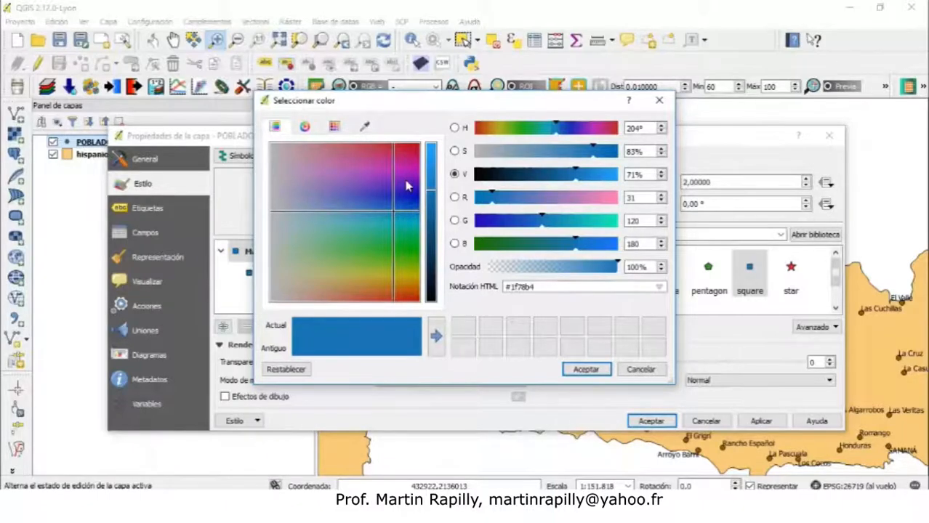
pyautogui.click(412, 149)
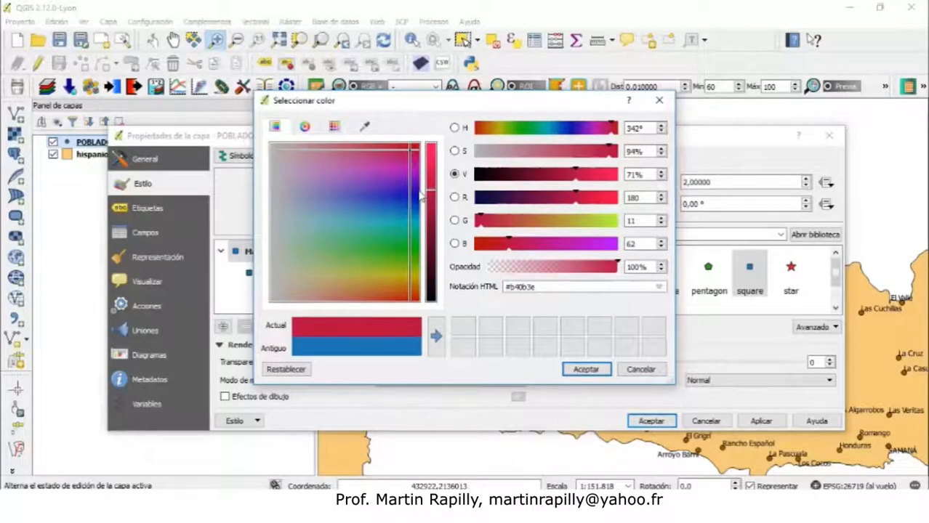
pyautogui.moveTo(434, 173); pyautogui.dragTo(434, 182)
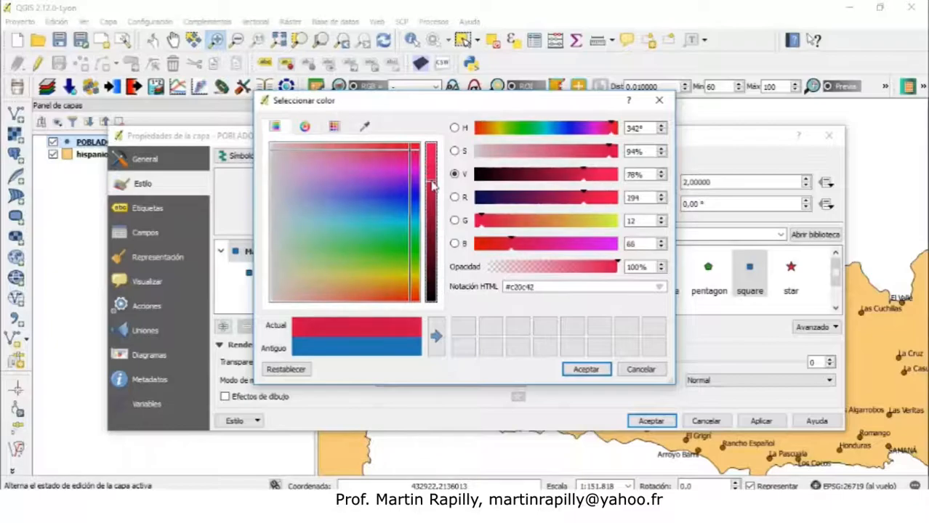
pyautogui.click(396, 154)
pyautogui.click(407, 146)
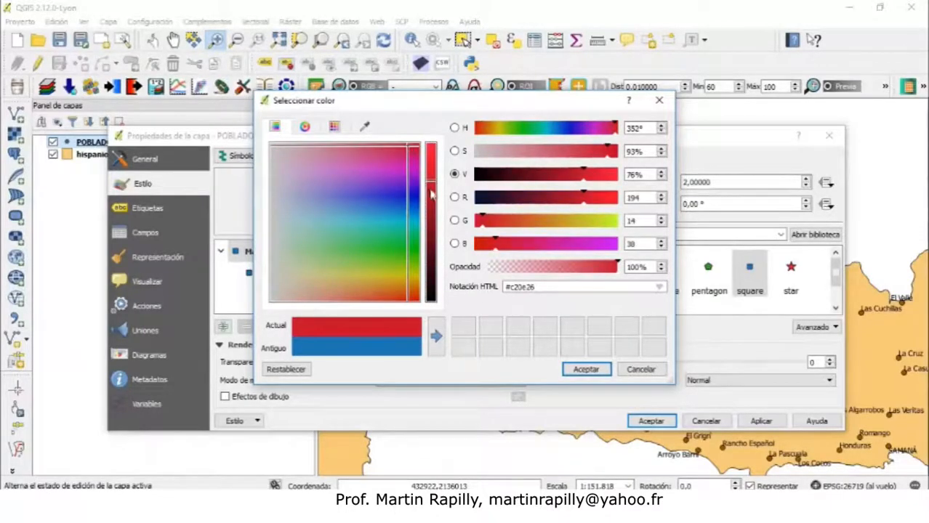
pyautogui.moveTo(433, 188); pyautogui.dragTo(429, 161)
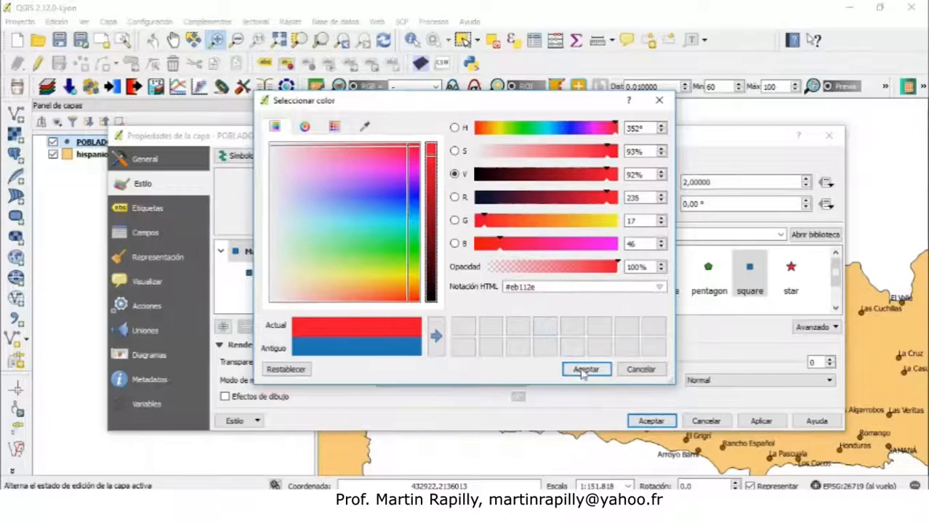
pyautogui.click(585, 370)
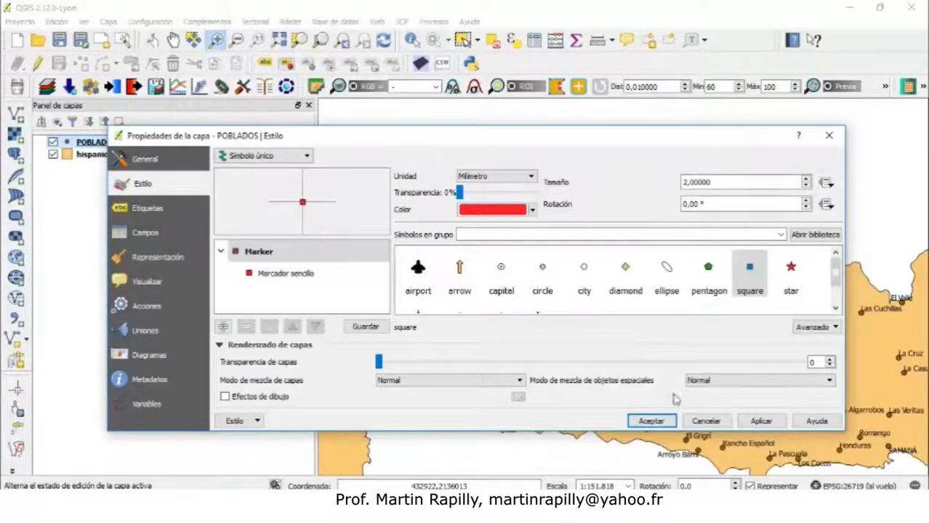
pyautogui.click(753, 425)
pyautogui.click(652, 422)
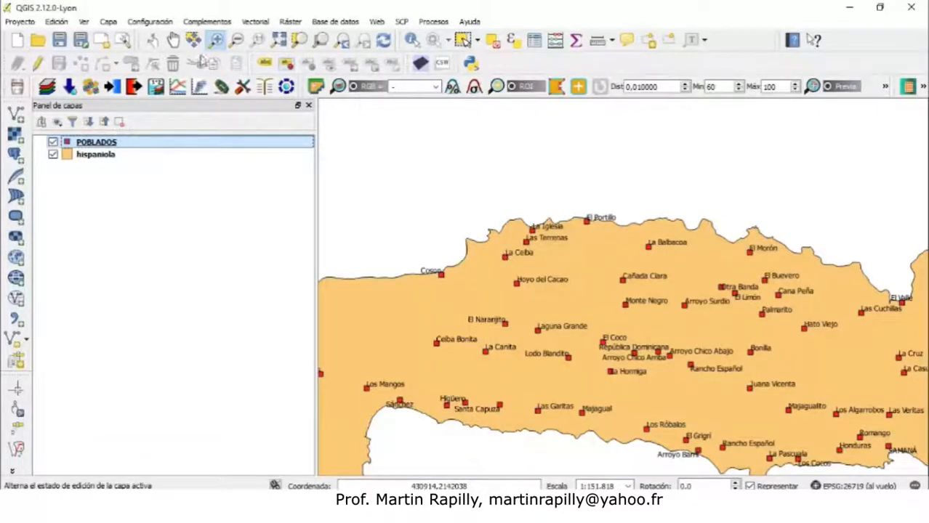
# Add the RIOS.shp vector layer from the Vectores folder to the project
pyautogui.click(280, 41)
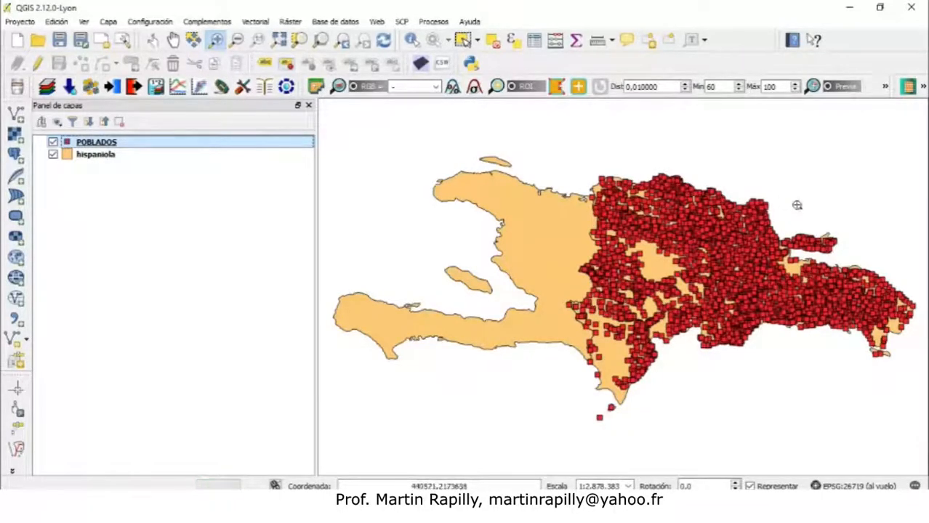
pyautogui.moveTo(775, 204); pyautogui.dragTo(849, 260)
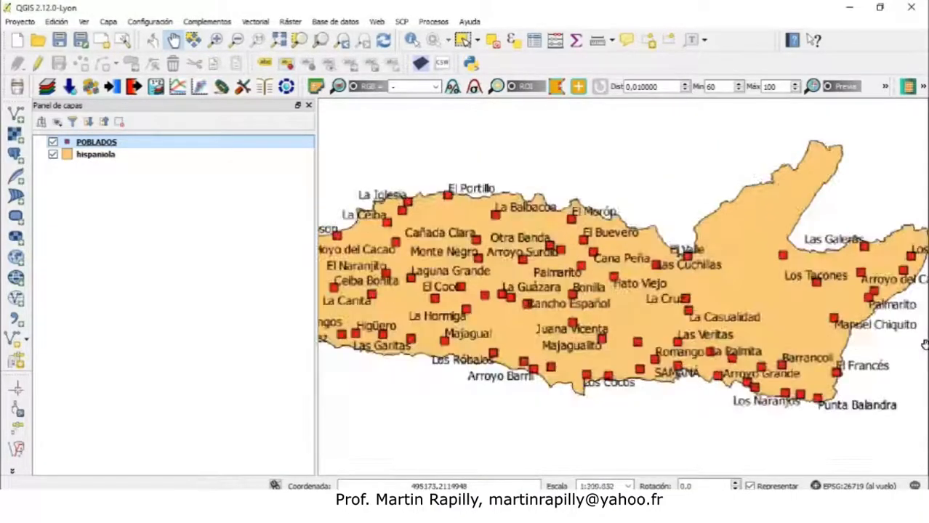
pyautogui.click(18, 115)
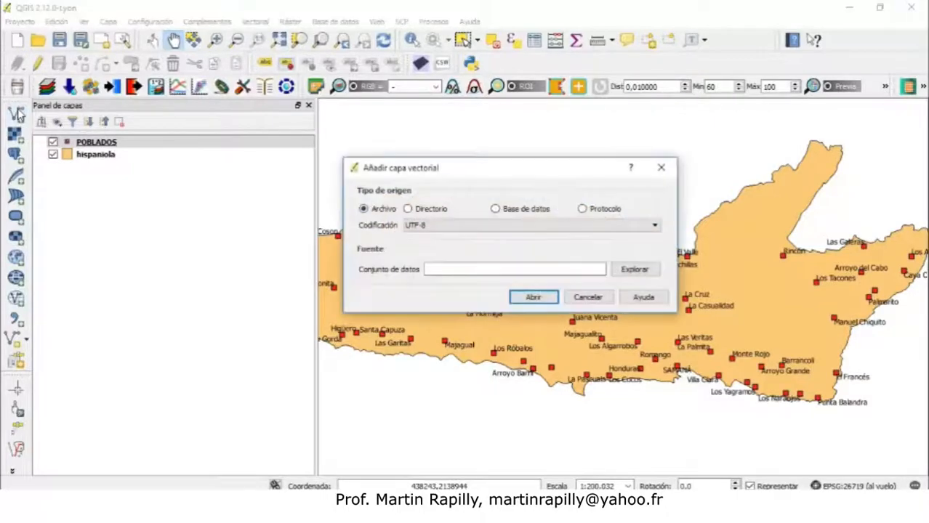
pyautogui.click(634, 270)
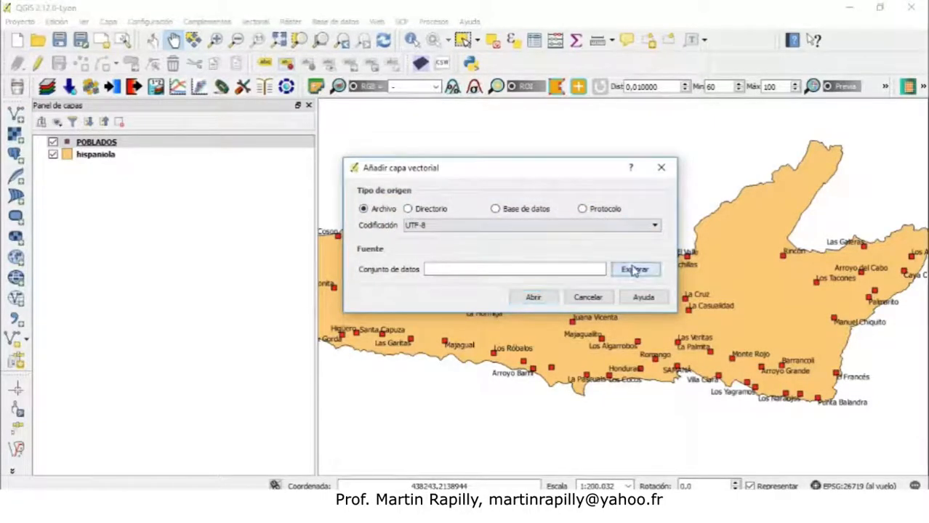
pyautogui.moveTo(917, 231); pyautogui.dragTo(916, 357)
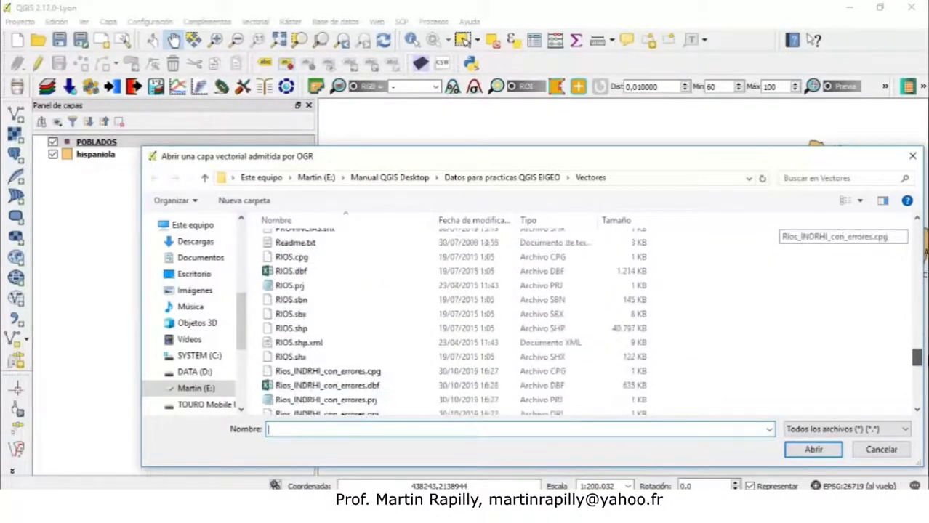
pyautogui.click(291, 331)
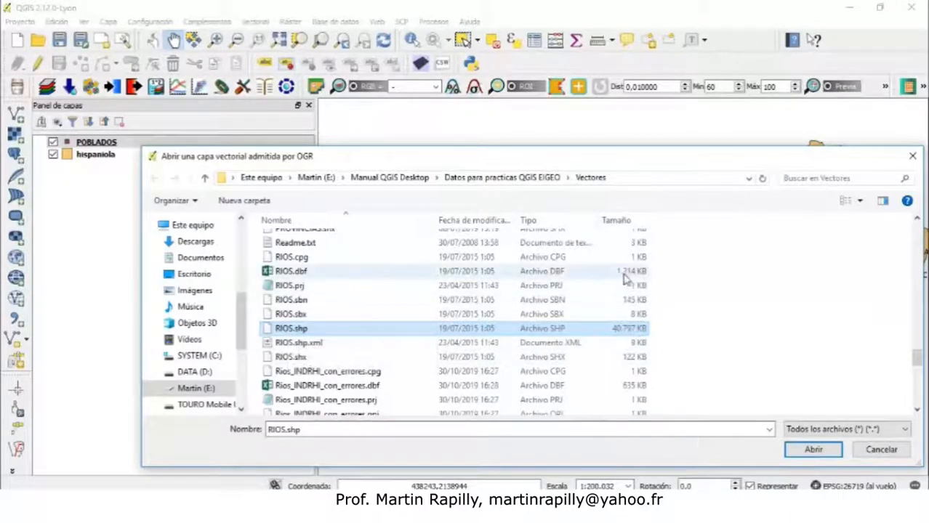
pyautogui.click(254, 253)
pyautogui.moveTo(253, 252); pyautogui.dragTo(331, 362)
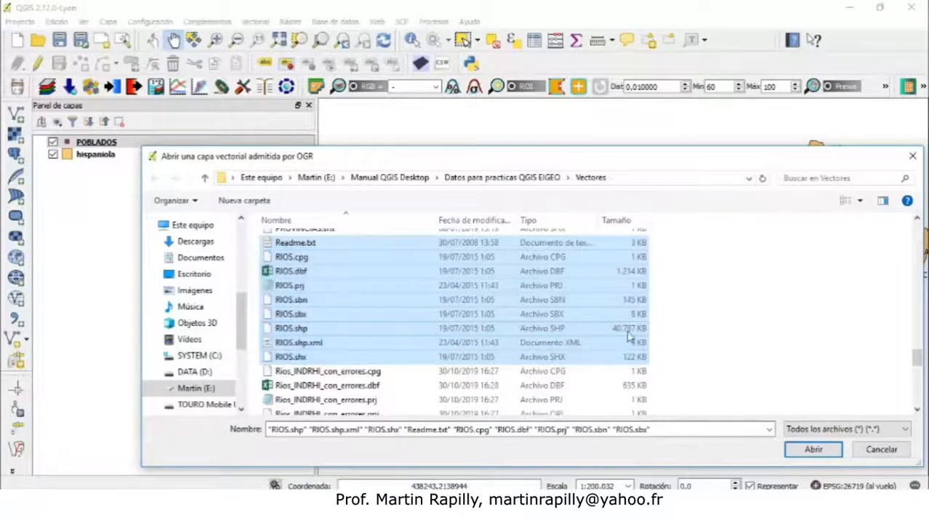
pyautogui.click(618, 335)
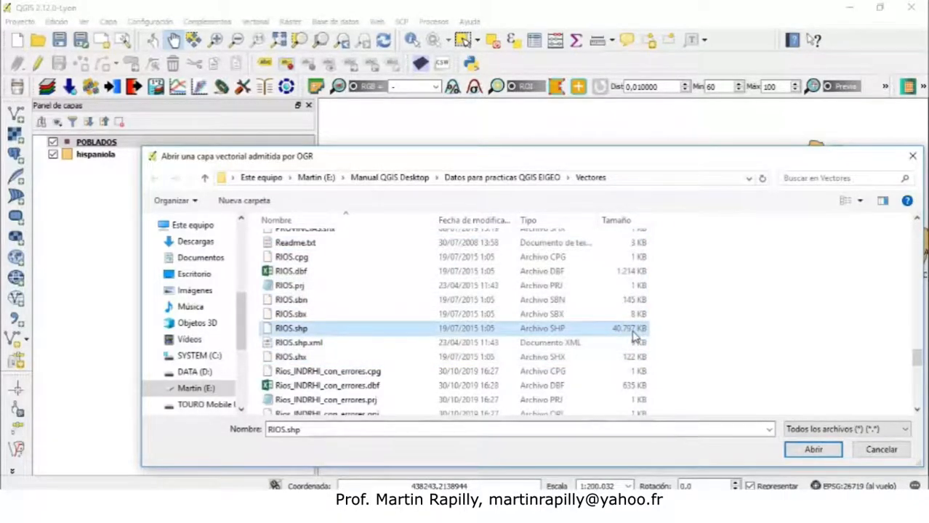
pyautogui.click(813, 451)
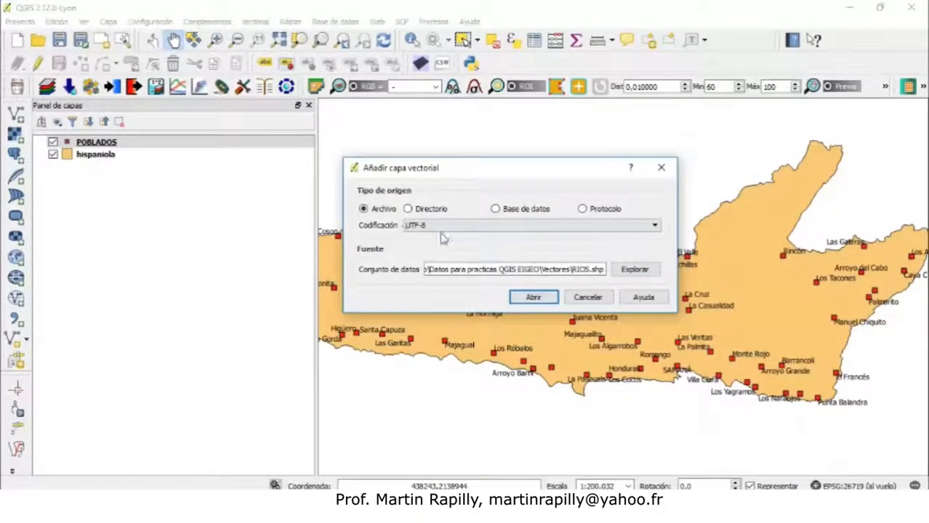
pyautogui.click(528, 298)
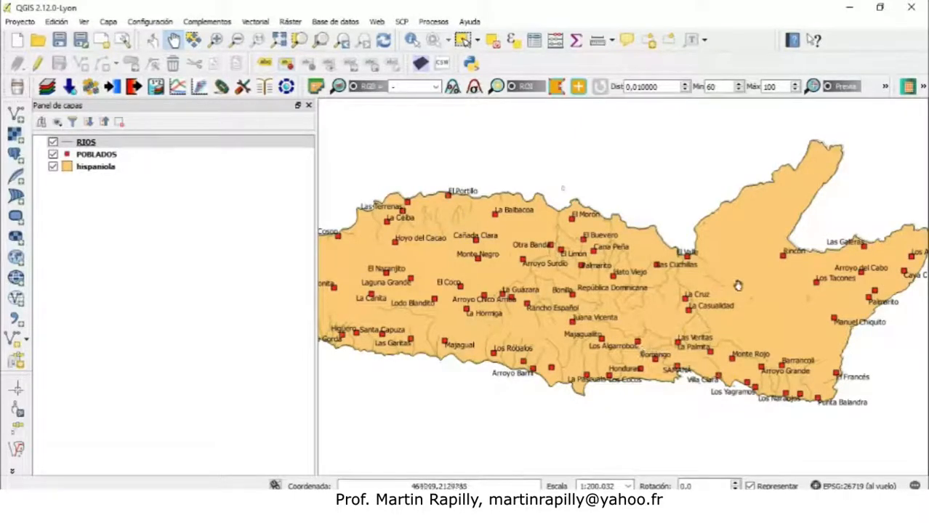
# Open the RIOS attribute table to inspect its fields, then close it
pyautogui.click(87, 143)
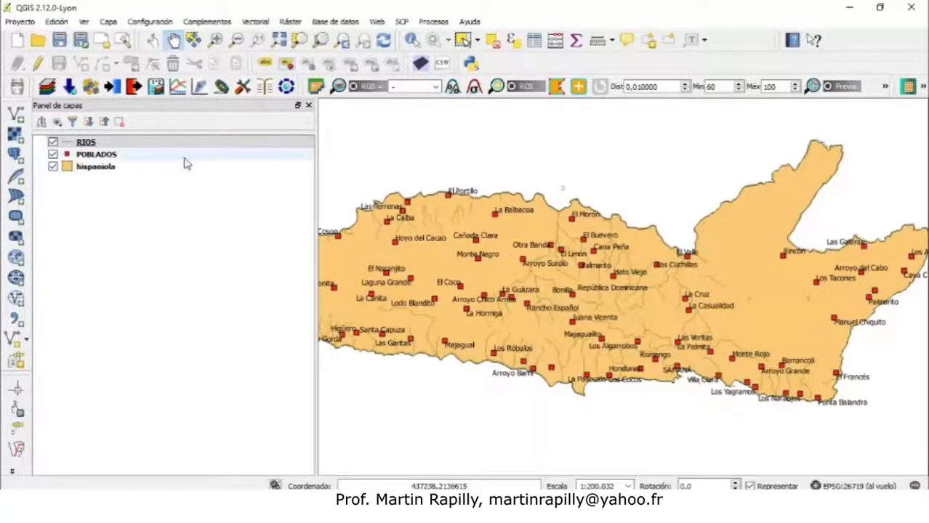
pyautogui.rightClick(92, 142)
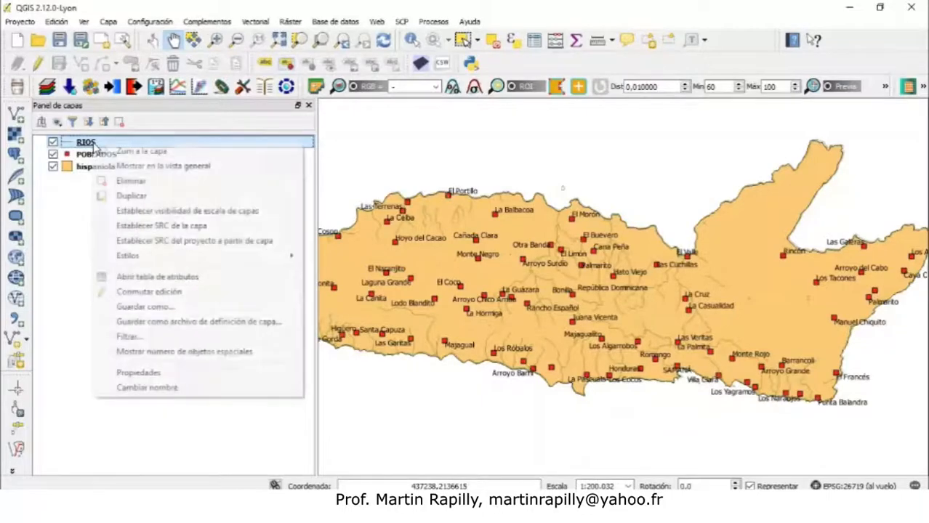
pyautogui.click(201, 278)
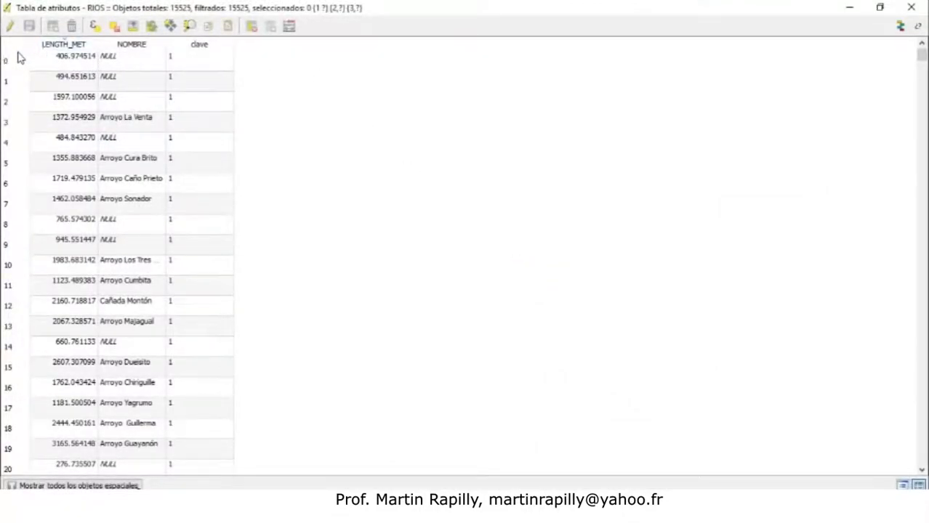
pyautogui.click(47, 63)
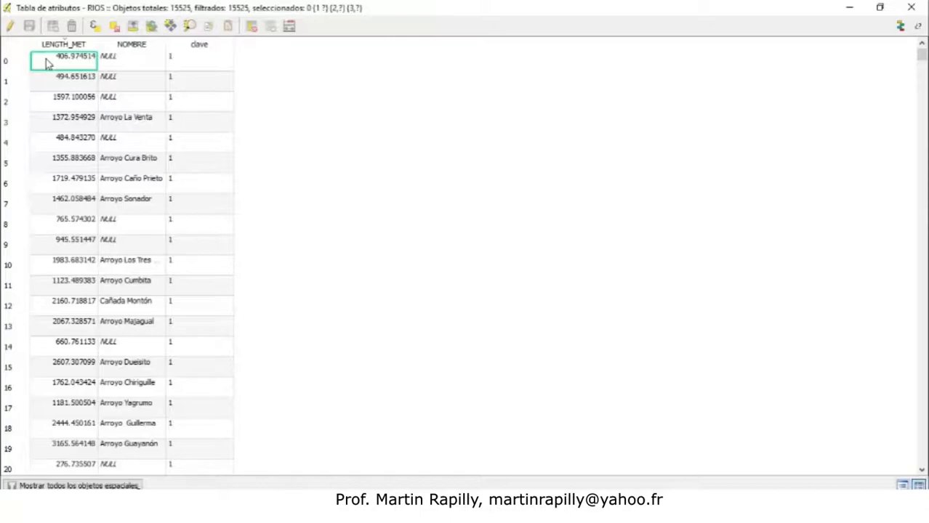
pyautogui.click(59, 121)
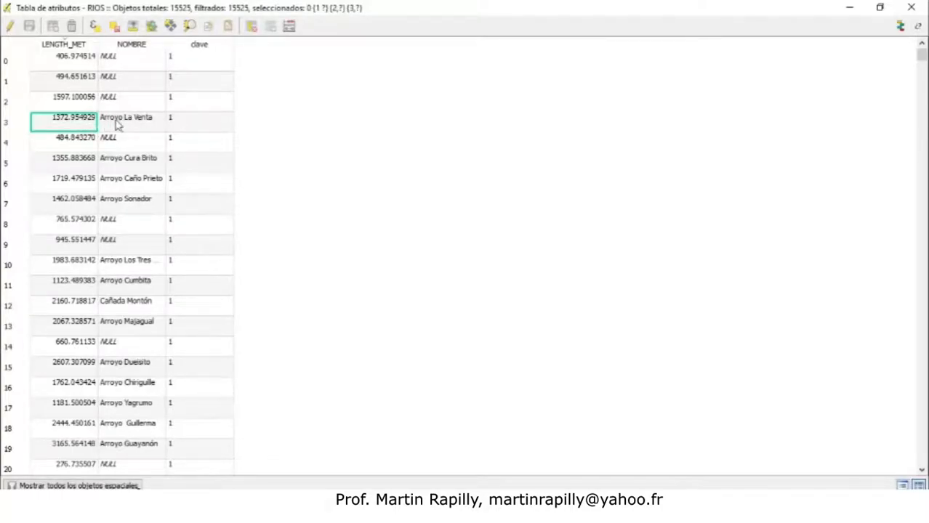
pyautogui.click(133, 125)
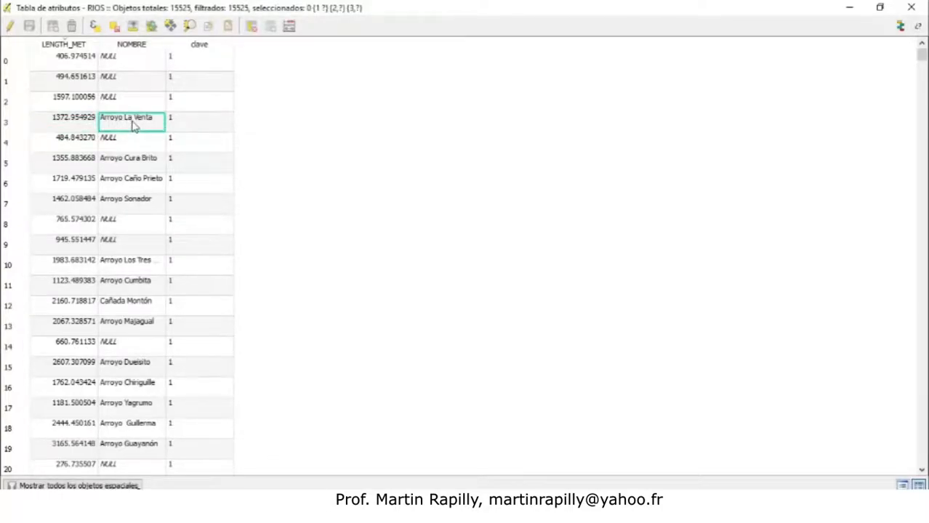
pyautogui.click(191, 120)
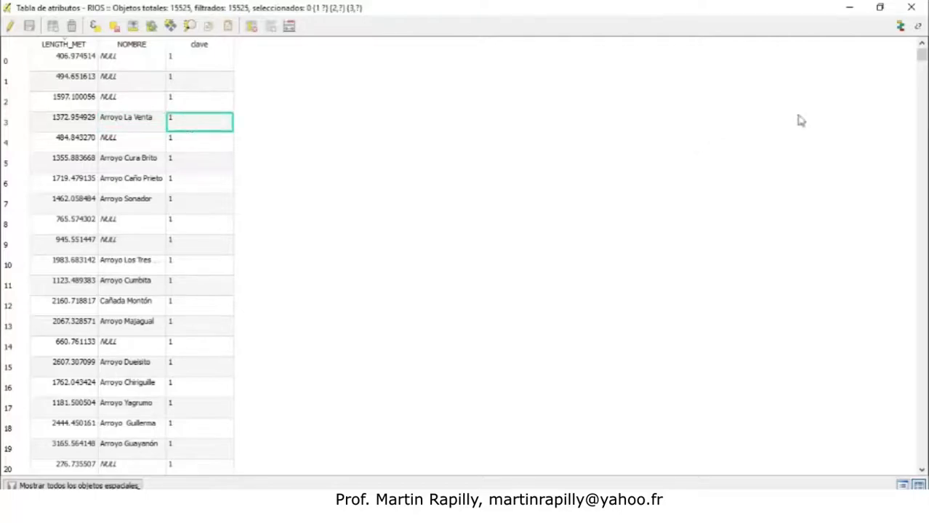
pyautogui.moveTo(921, 56)
pyautogui.mouseDown()
pyautogui.moveTo(921, 457)
pyautogui.moveTo(921, 55)
pyautogui.mouseUp()
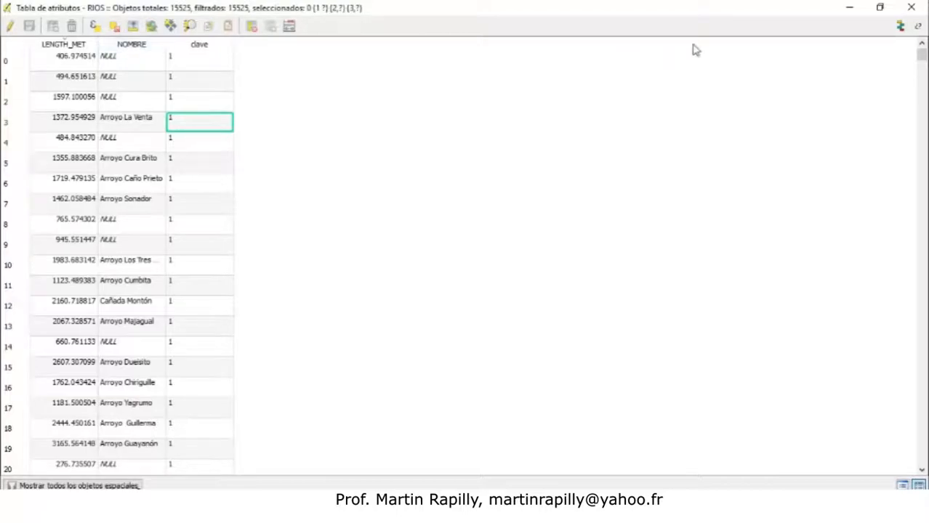
pyautogui.click(911, 7)
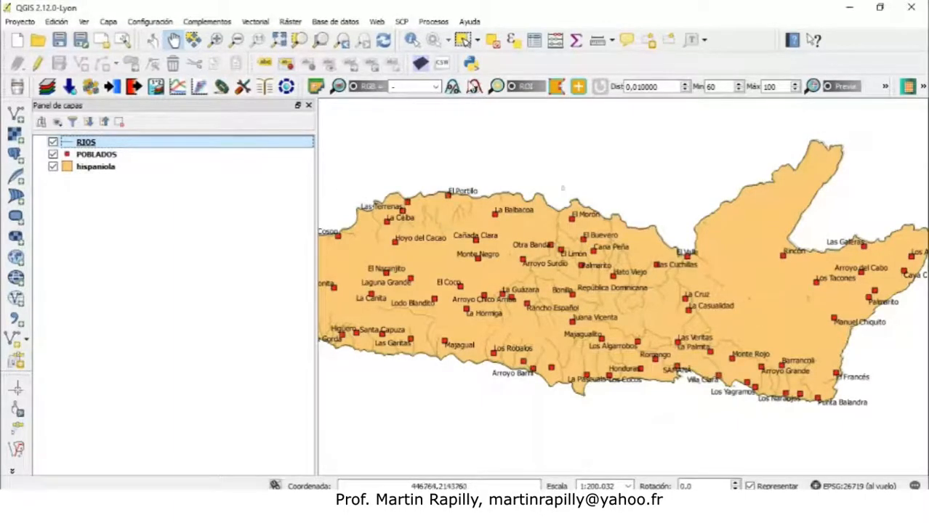
# Identify several river features of the RIOS layer on the map with the Identify tool
pyautogui.click(410, 42)
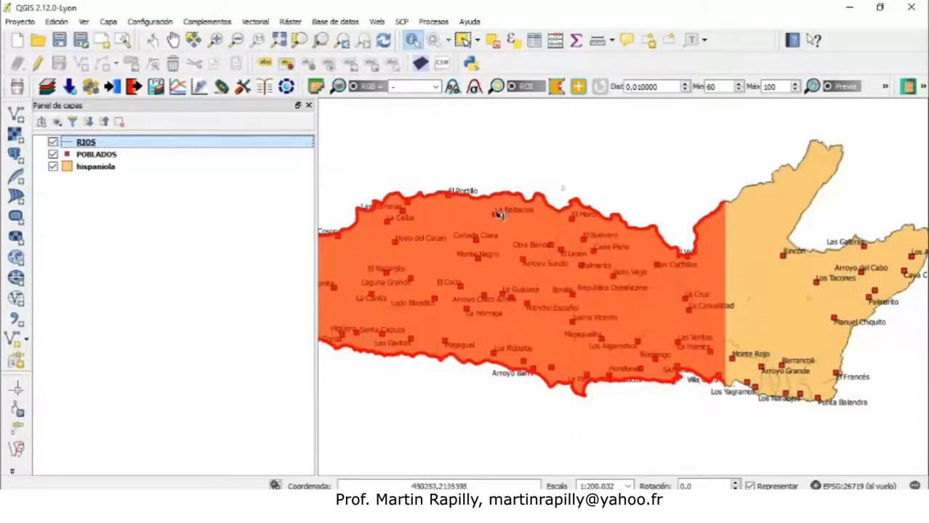
pyautogui.click(470, 216)
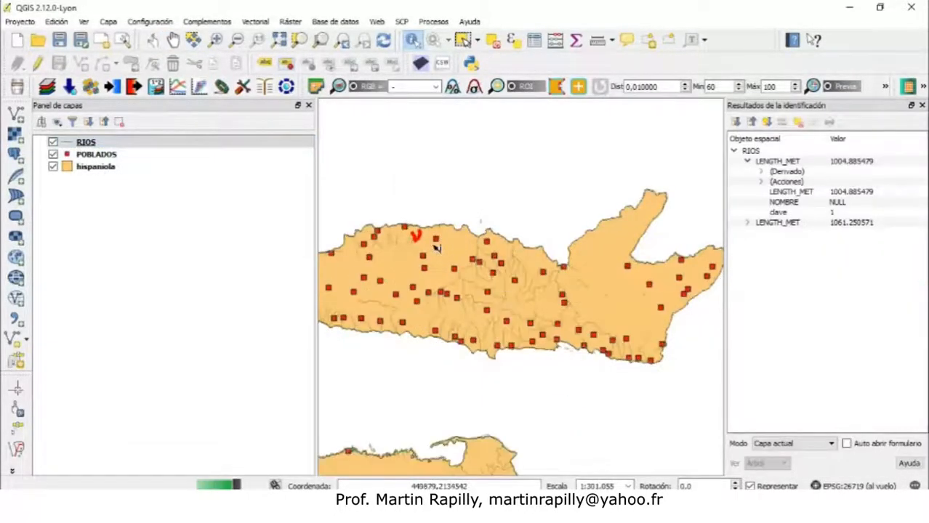
pyautogui.click(480, 247)
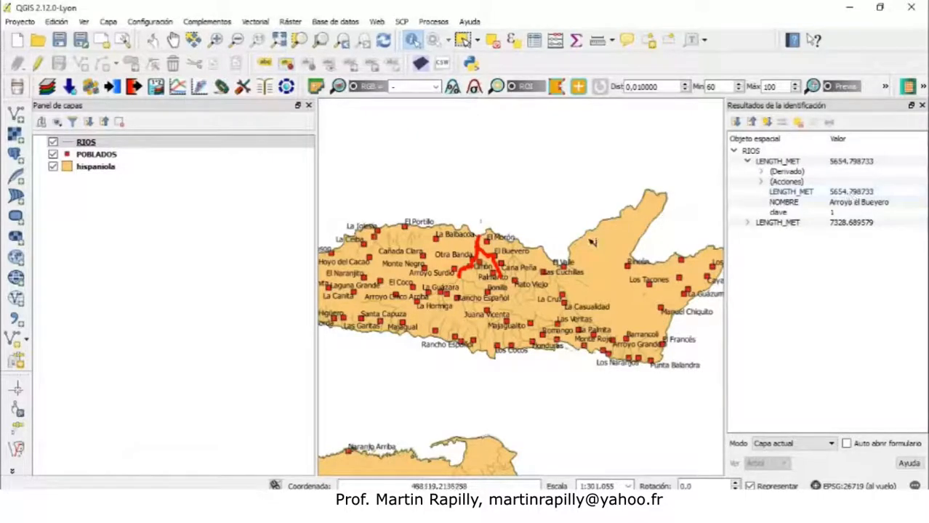
pyautogui.click(540, 282)
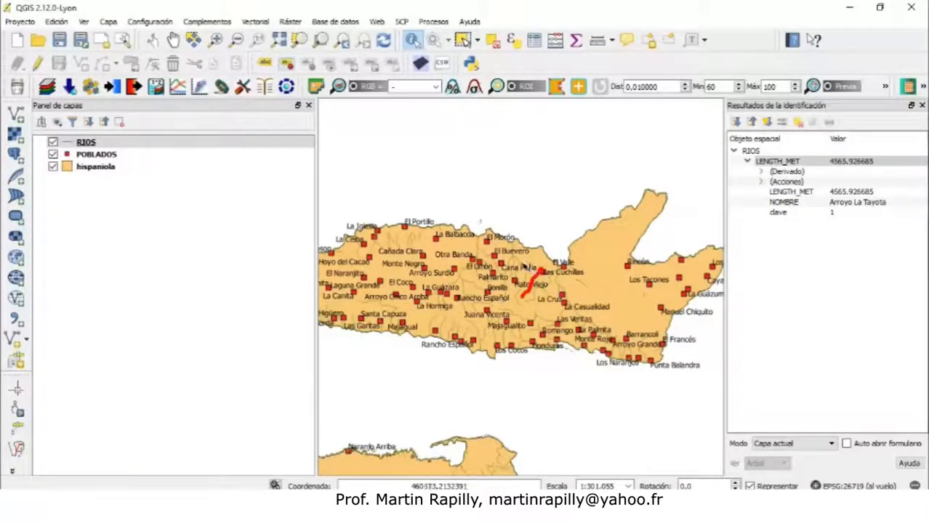
pyautogui.click(521, 266)
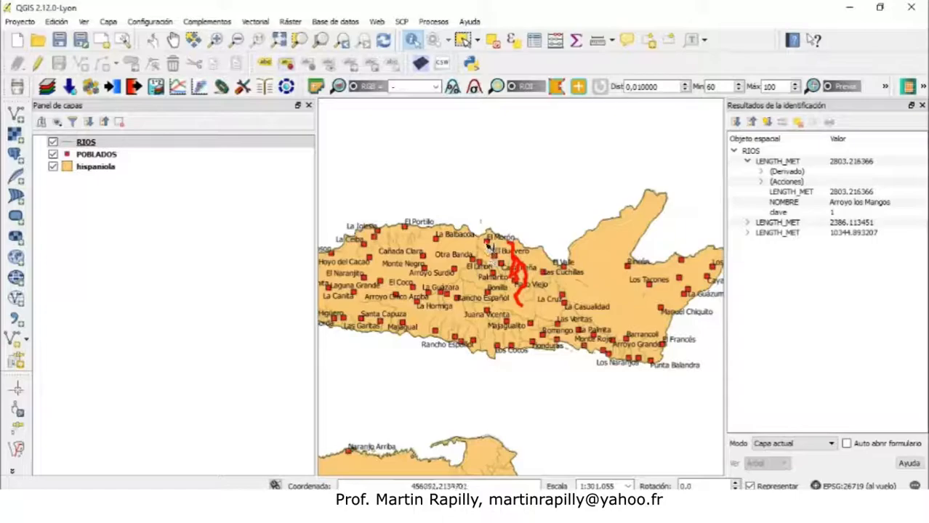
pyautogui.click(489, 246)
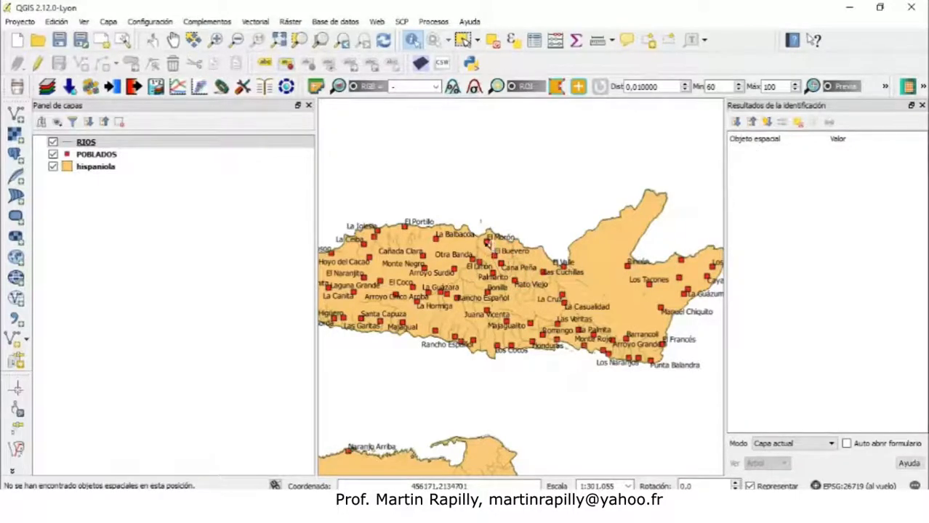
# Switch to the POBLADOS layer and identify two town points along the north coast
pyautogui.click(123, 155)
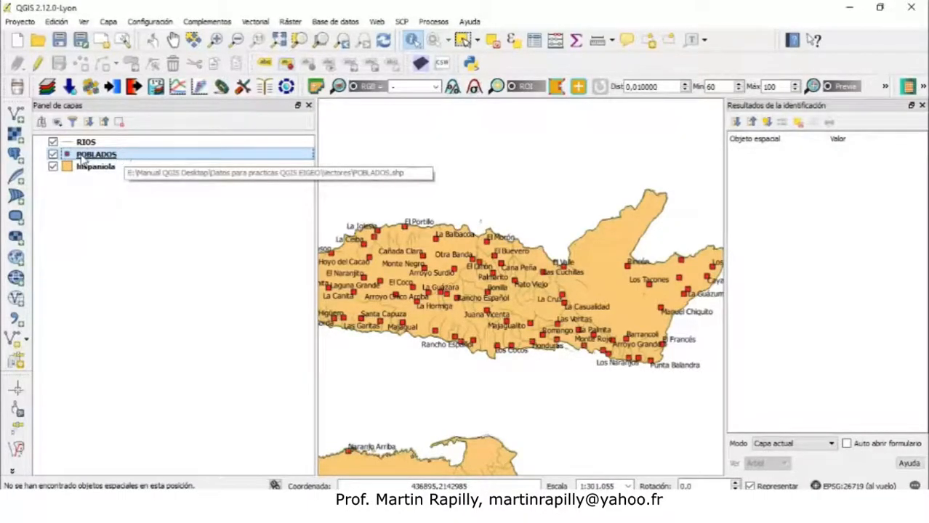
pyautogui.click(407, 229)
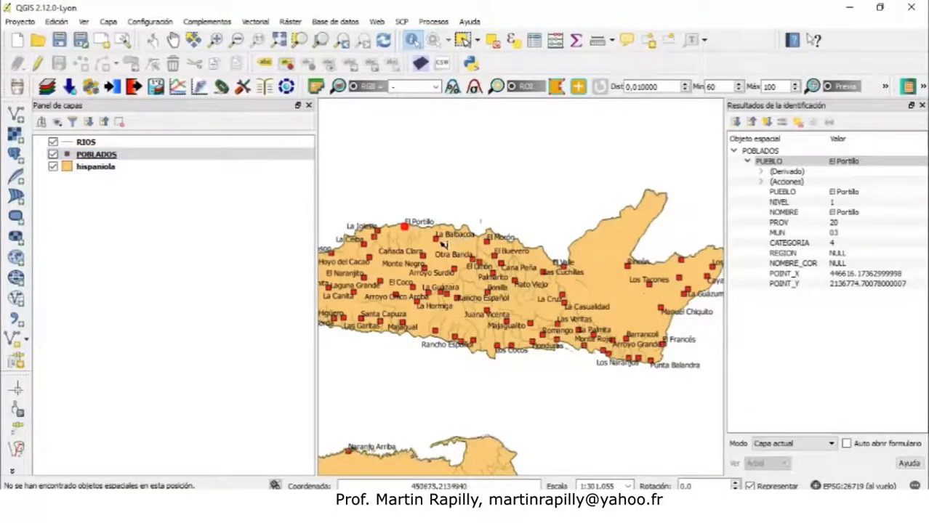
pyautogui.click(437, 239)
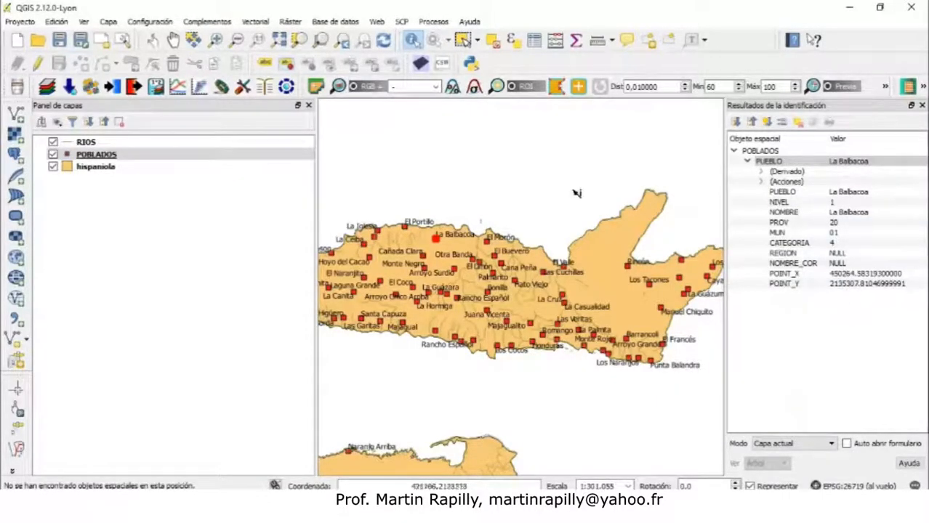
# Switch back to RIOS, identify a river near La Ceiba, and close the identification results panel
pyautogui.click(121, 145)
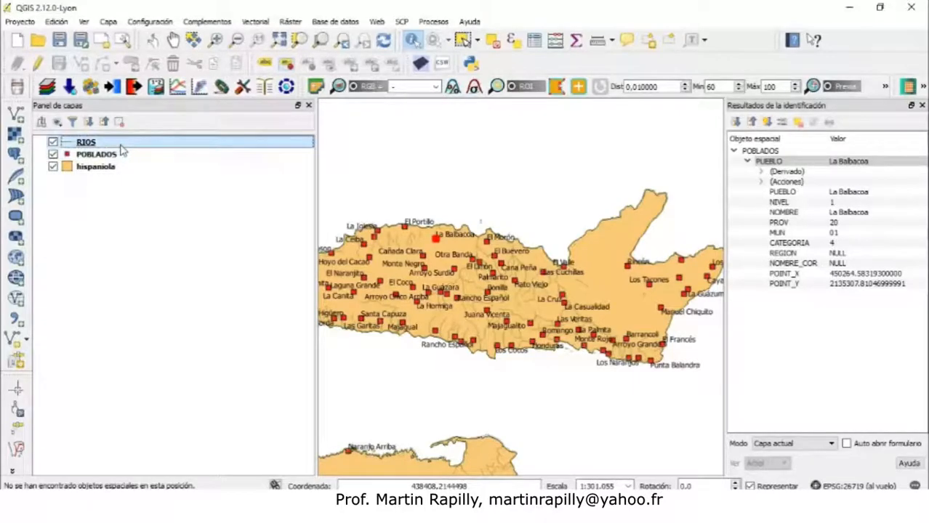
pyautogui.click(381, 248)
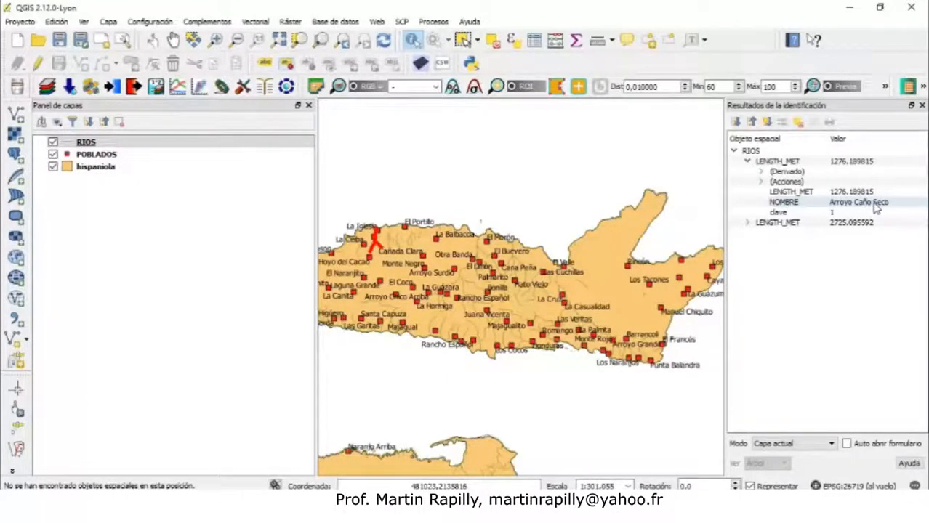
pyautogui.click(922, 105)
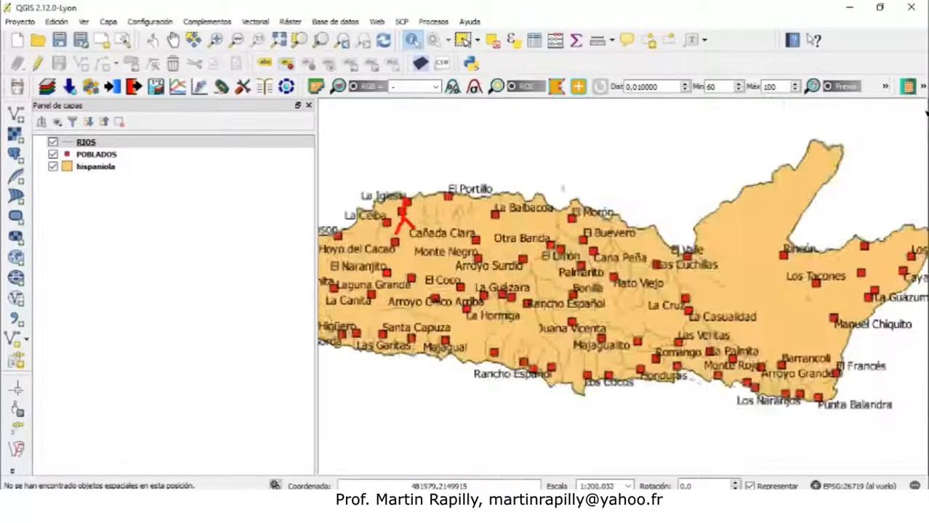
# Open the RIOS layer's style properties and change the line colour to blue #1f1fd9
pyautogui.click(91, 143)
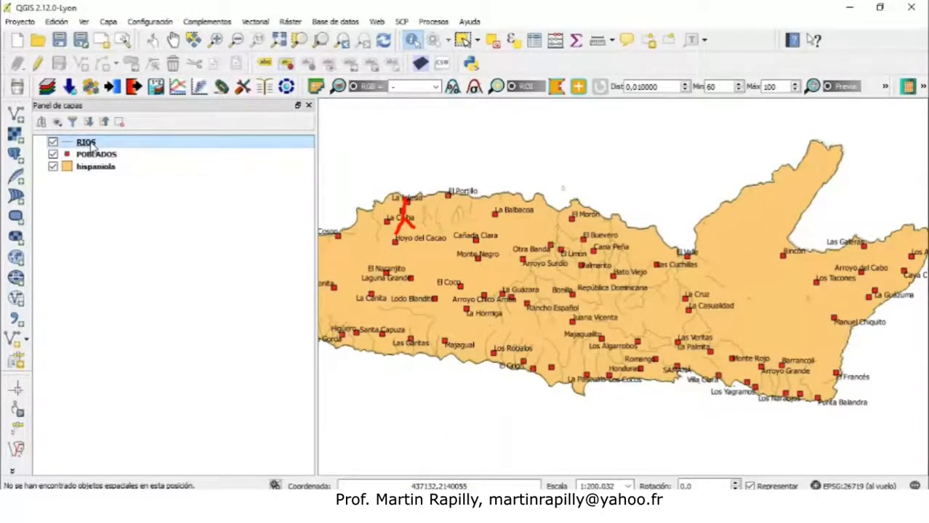
pyautogui.rightClick(91, 145)
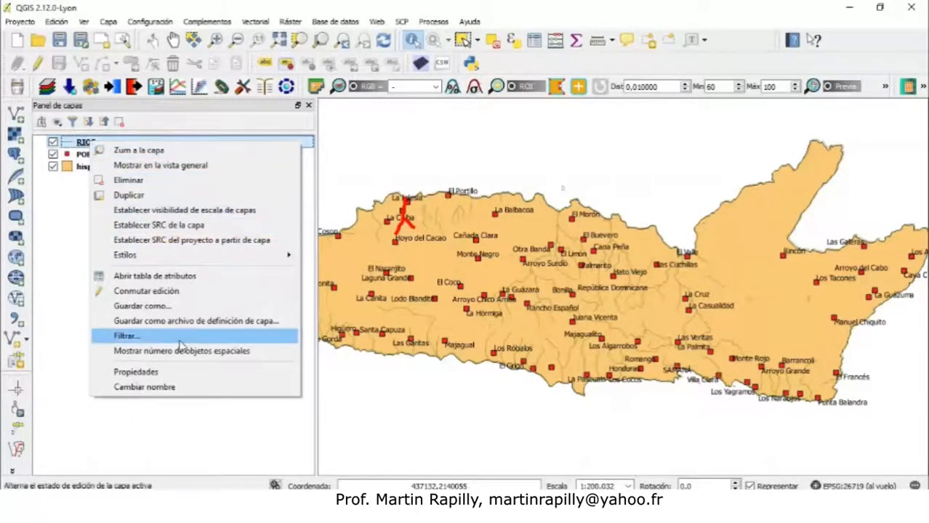
pyautogui.click(180, 372)
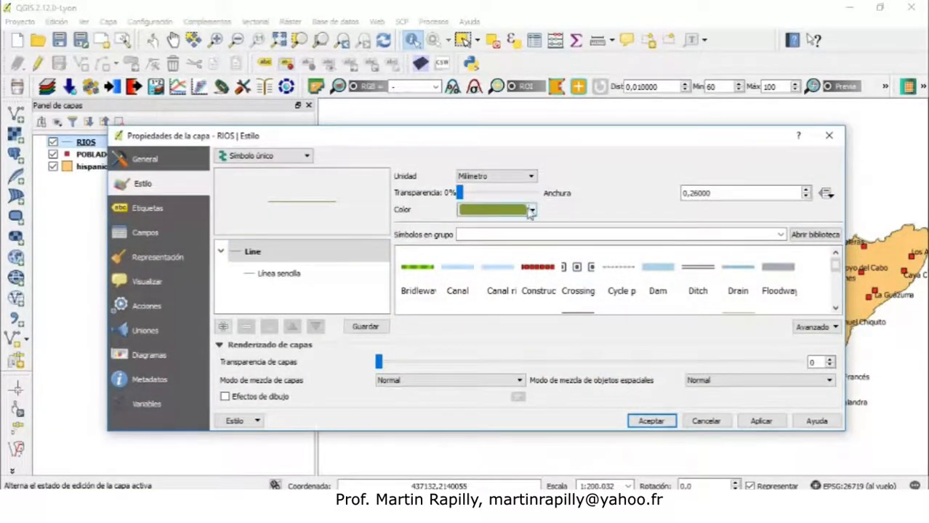
pyautogui.click(501, 210)
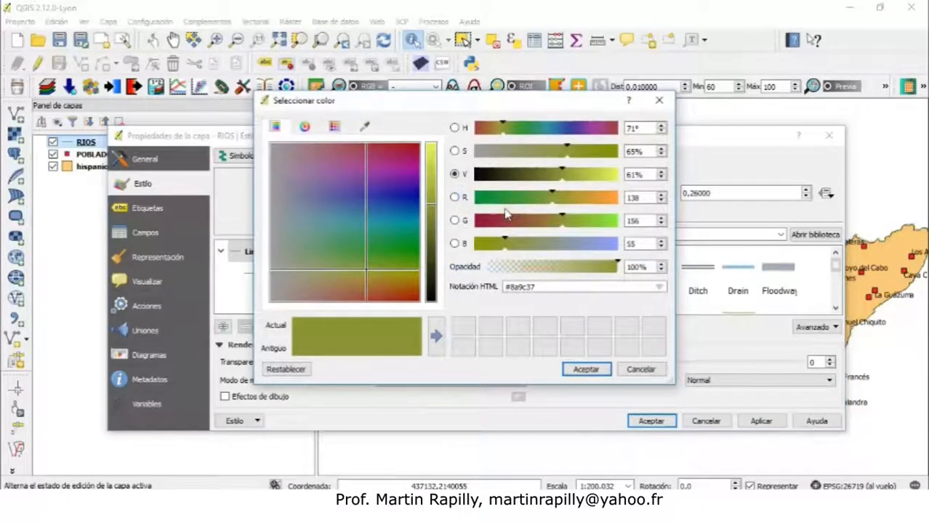
pyautogui.click(399, 201)
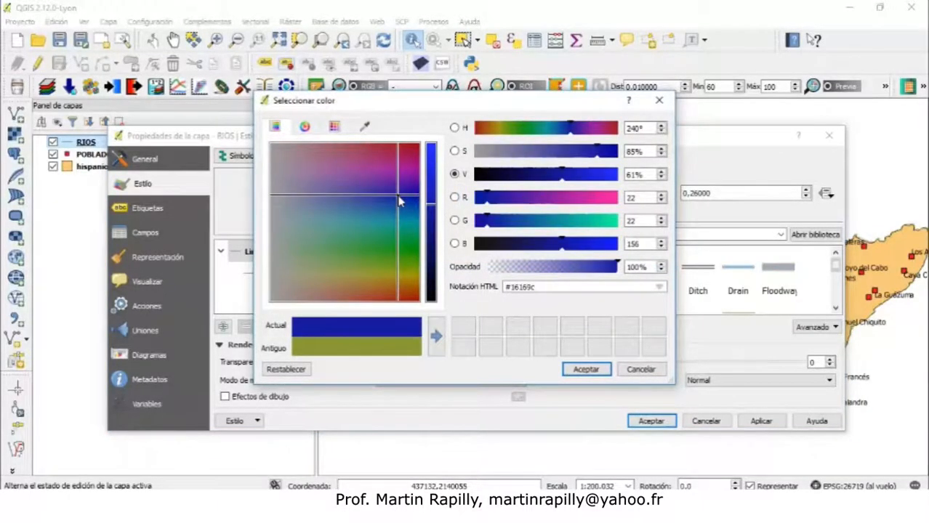
pyautogui.click(436, 172)
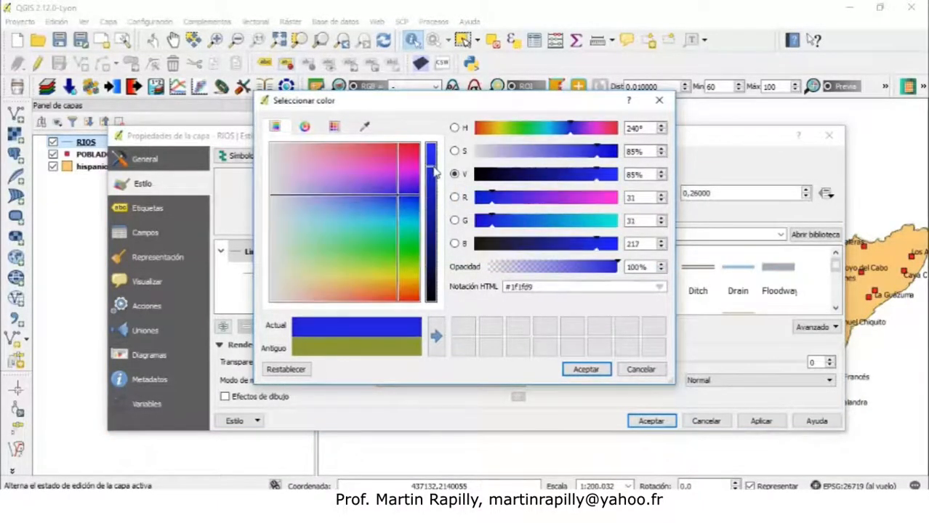
pyautogui.click(588, 370)
# Increase the river line width to 1.06 mm, then apply and accept the style
pyautogui.click(713, 192)
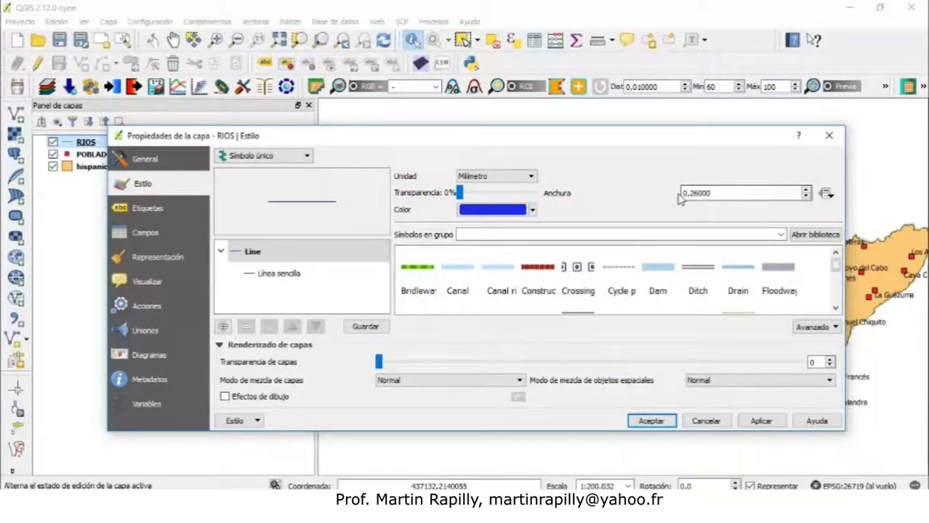
pyautogui.click(806, 191)
pyautogui.click(806, 191)
pyautogui.click(806, 191)
pyautogui.click(806, 191)
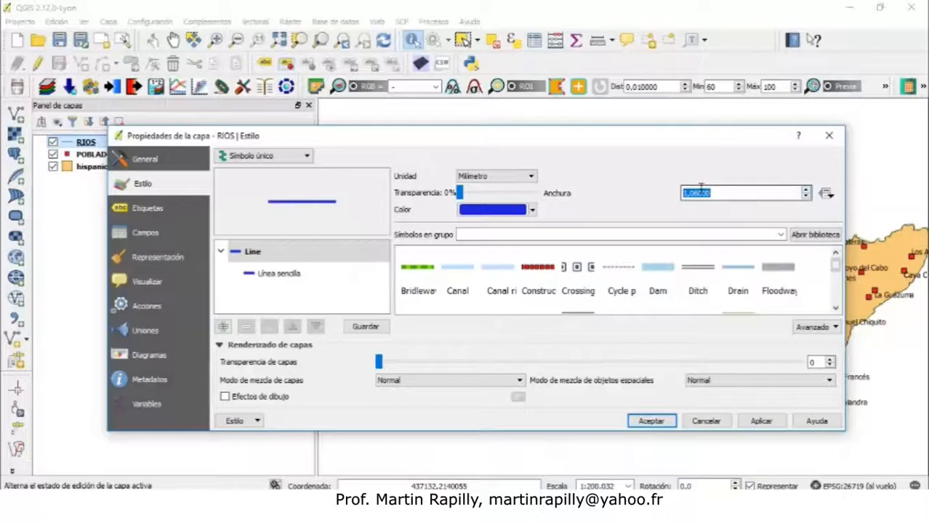
pyautogui.click(761, 421)
pyautogui.click(651, 421)
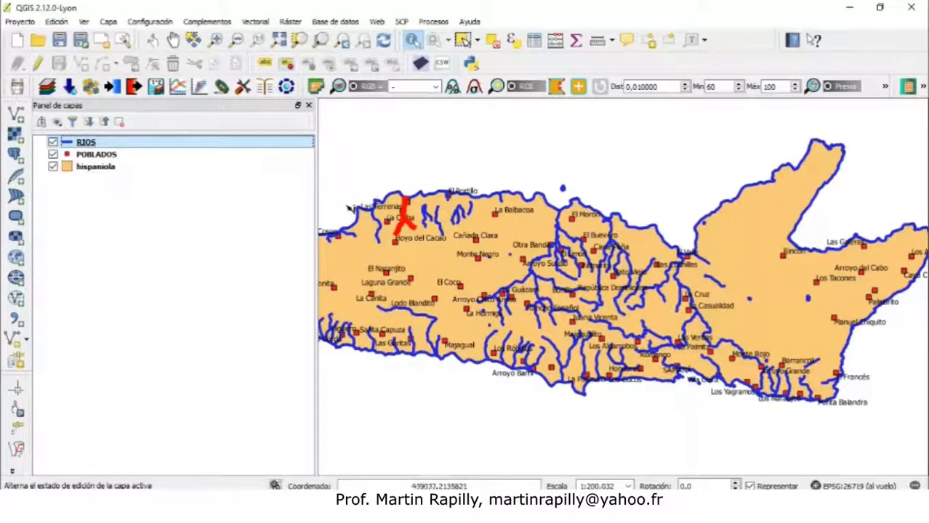
# Enable labels for the RIOS layer using the NOMBRE field, then apply and accept
pyautogui.click(494, 45)
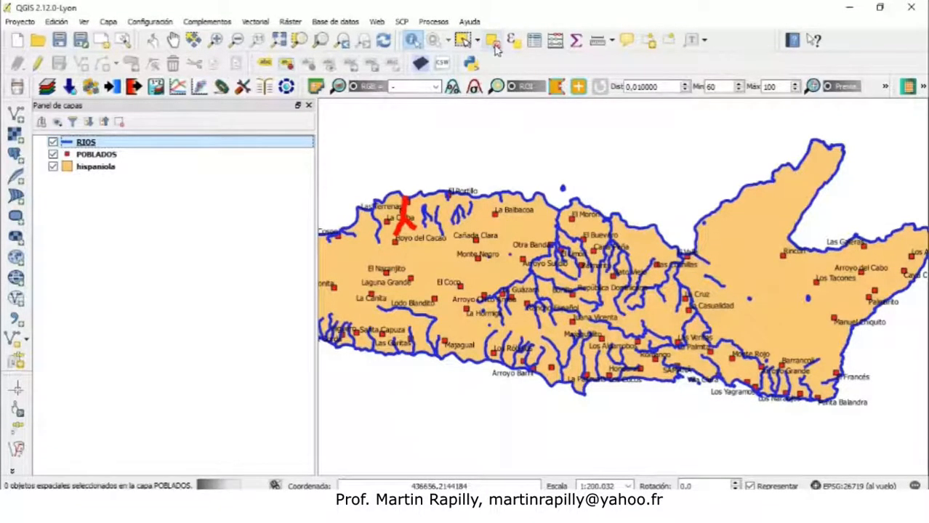
pyautogui.rightClick(91, 146)
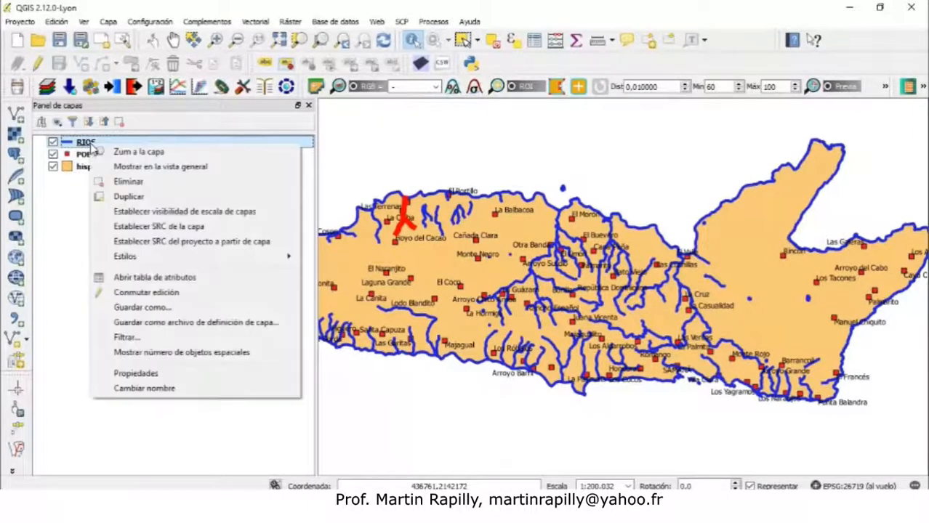
pyautogui.click(171, 377)
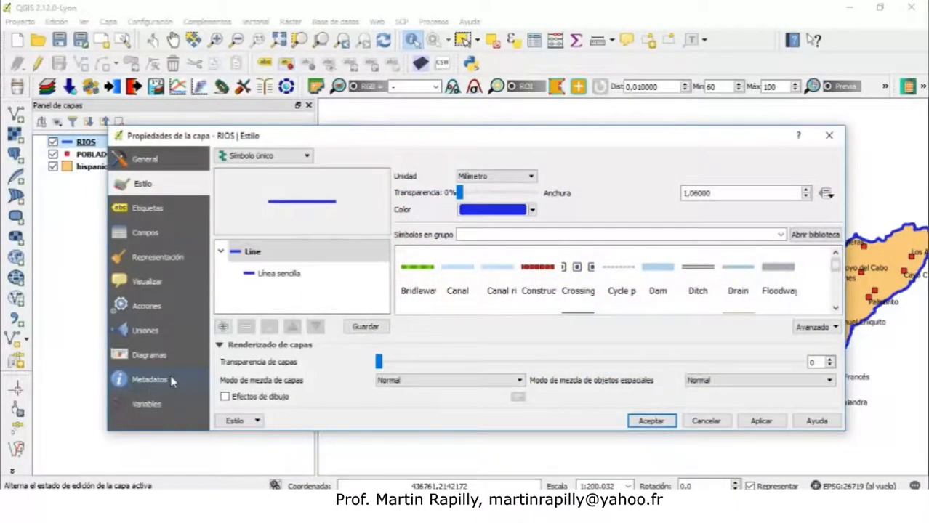
pyautogui.click(144, 210)
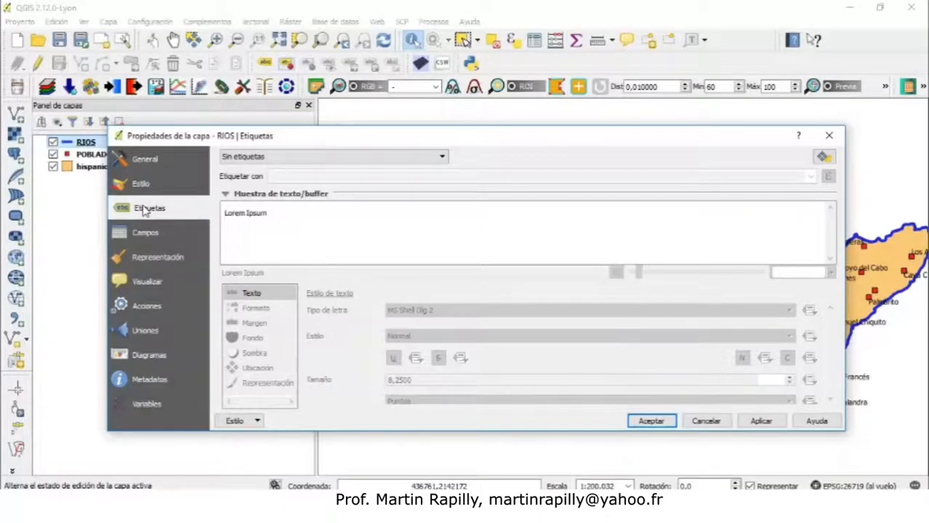
pyautogui.click(341, 159)
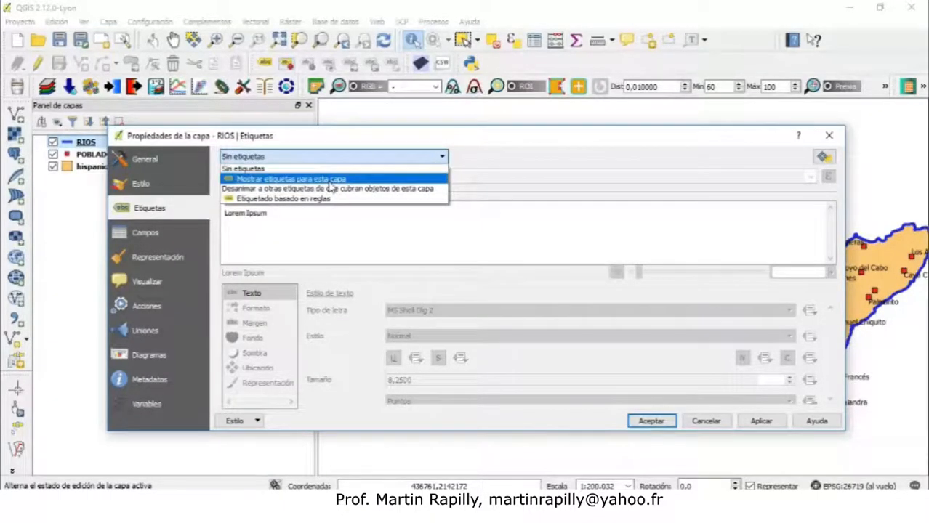
pyautogui.click(331, 180)
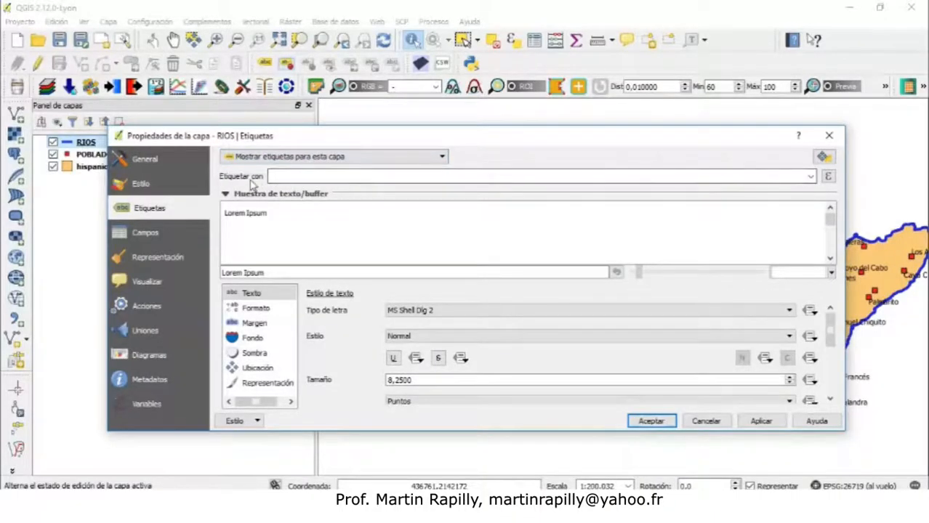
pyautogui.click(811, 177)
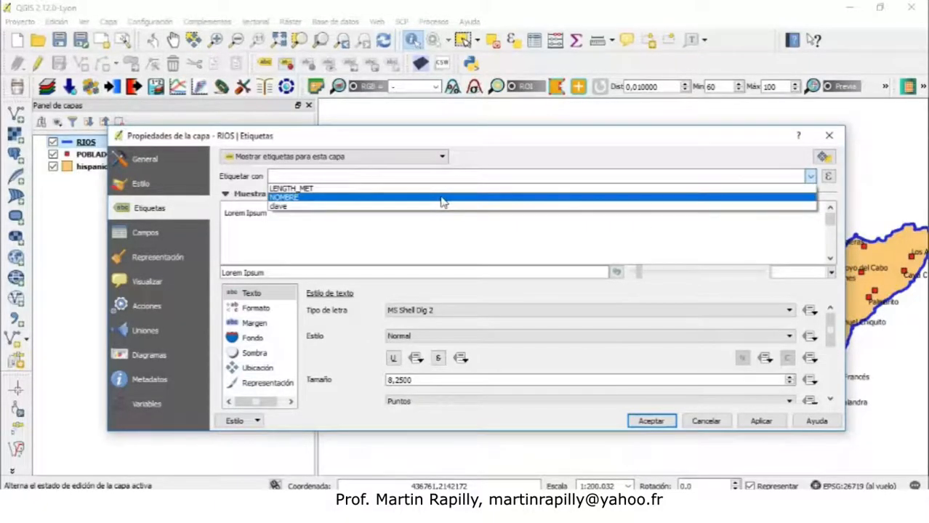
pyautogui.click(289, 198)
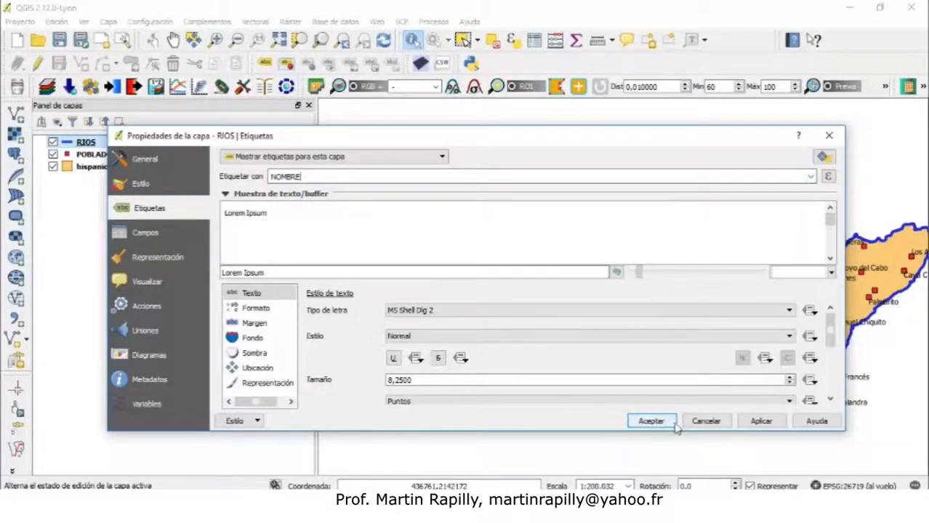
pyautogui.click(756, 423)
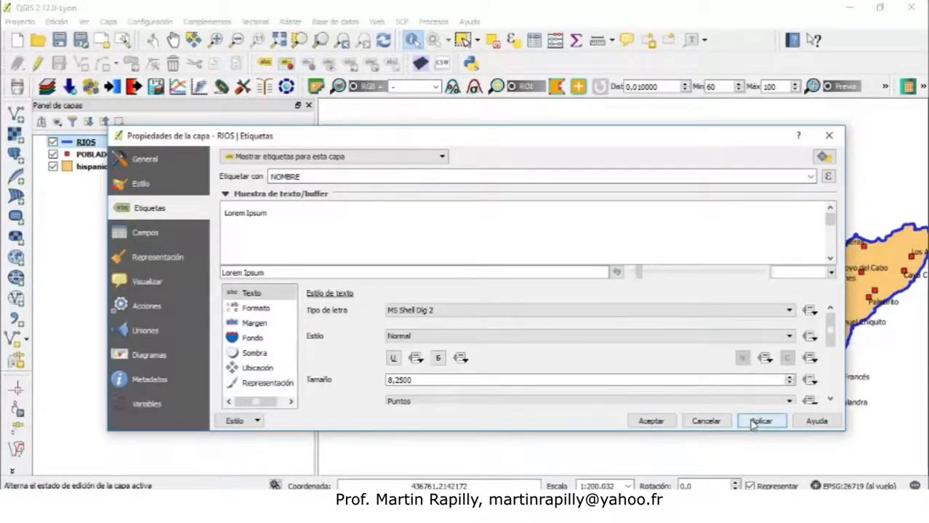
pyautogui.click(652, 422)
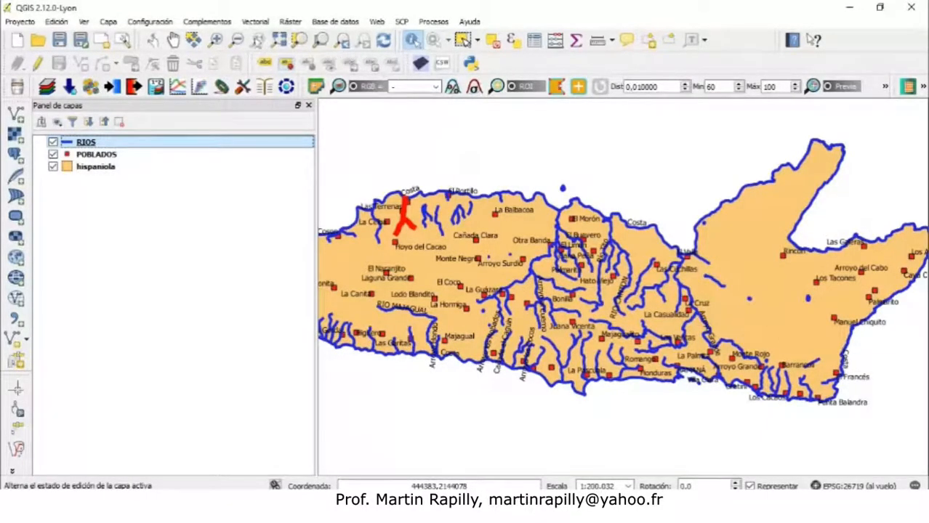
# Zoom into the north coast to examine the river labels, then zoom back out
pyautogui.click(216, 39)
pyautogui.moveTo(336, 142); pyautogui.dragTo(556, 297)
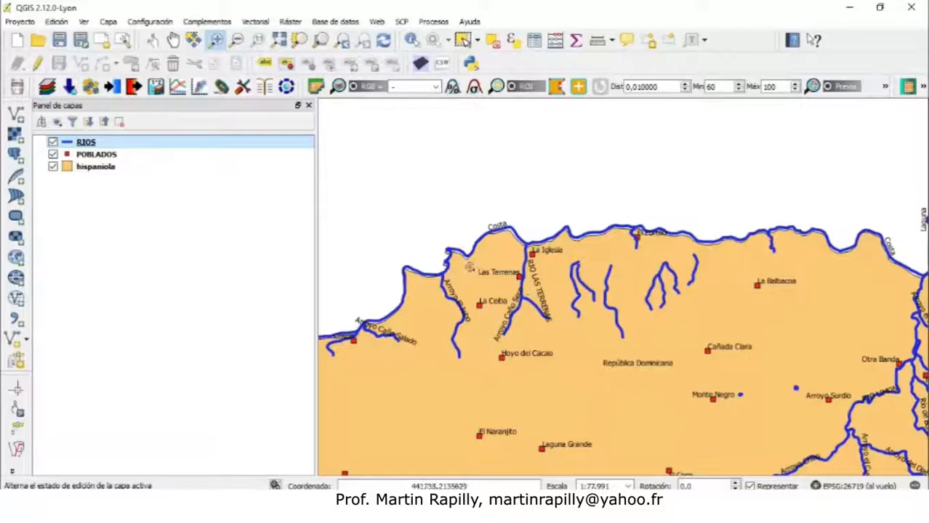
pyautogui.click(237, 39)
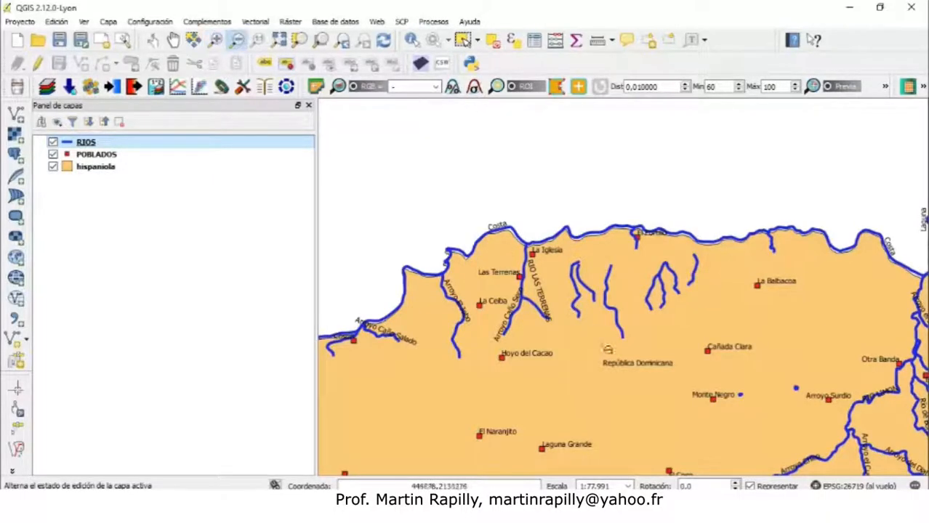
pyautogui.click(609, 354)
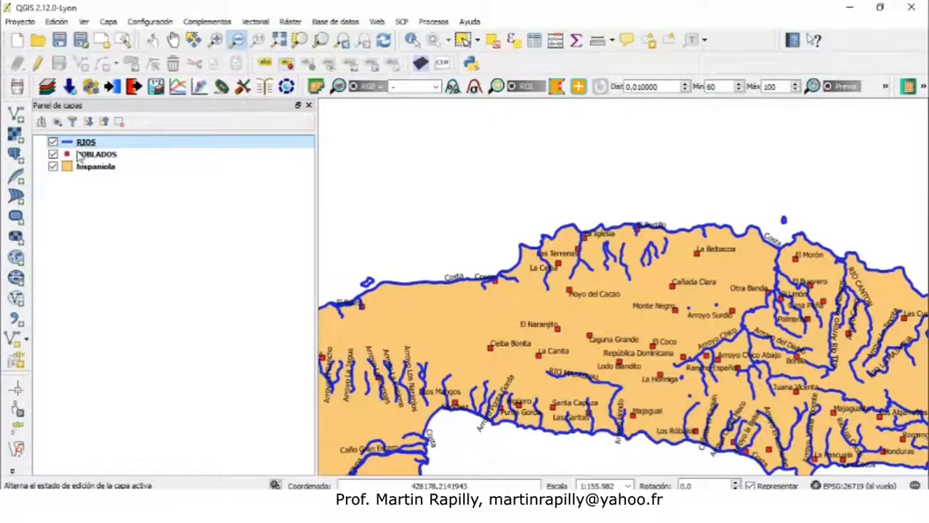
pyautogui.click(83, 186)
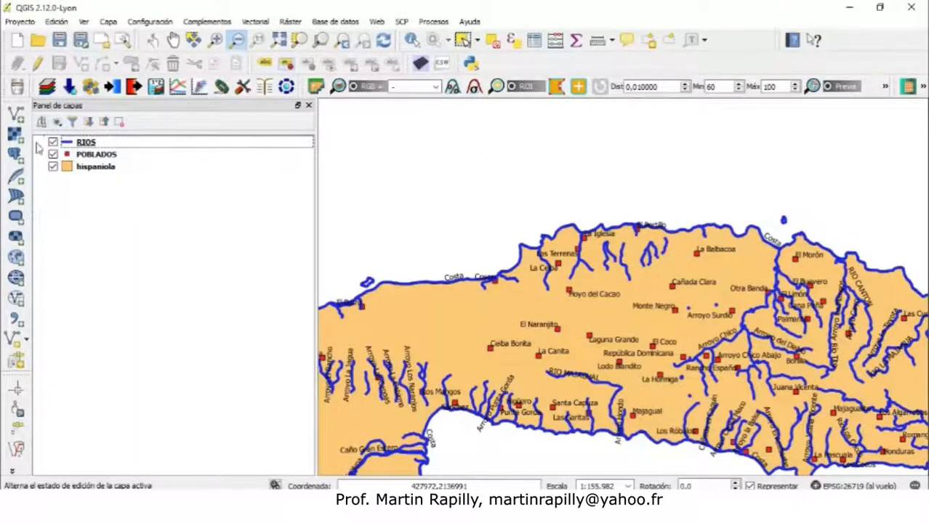
# Move the POBLADOS layer to the top of the layer order
pyautogui.click(94, 159)
pyautogui.moveTo(94, 148); pyautogui.dragTo(93, 145)
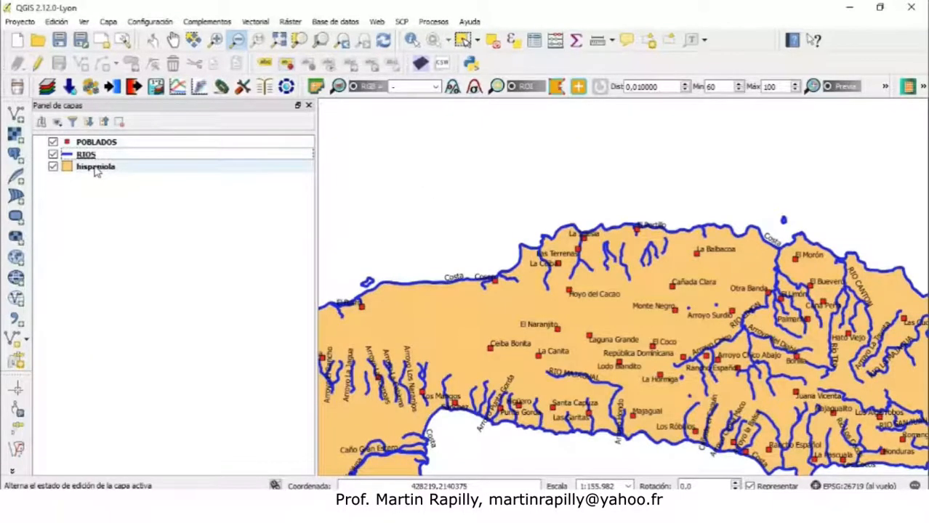
# Move the hispaniola layer to the top of the layer order and zoom to the full extent
pyautogui.moveTo(92, 171); pyautogui.dragTo(91, 145)
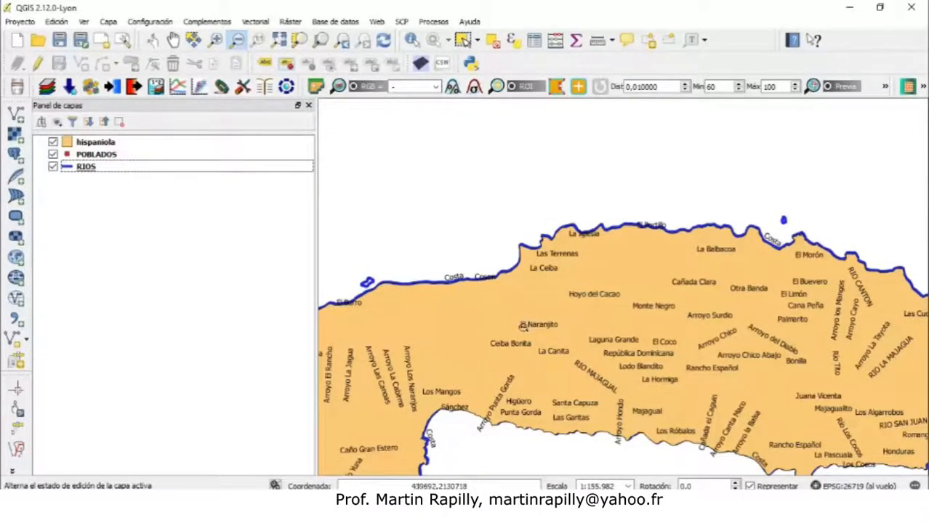
pyautogui.click(285, 43)
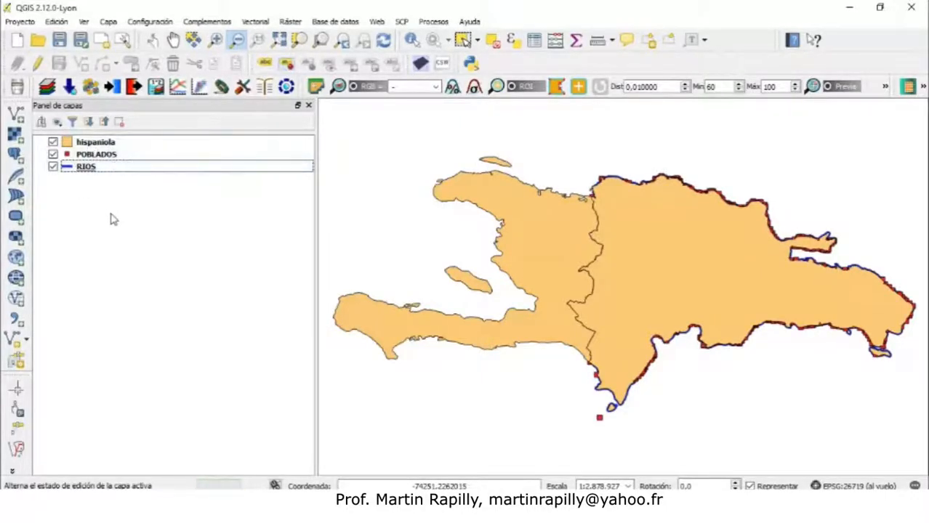
# Move hispaniola back to the bottom of the layer order and turn off the POBLADOS and RIOS layers
pyautogui.click(66, 159)
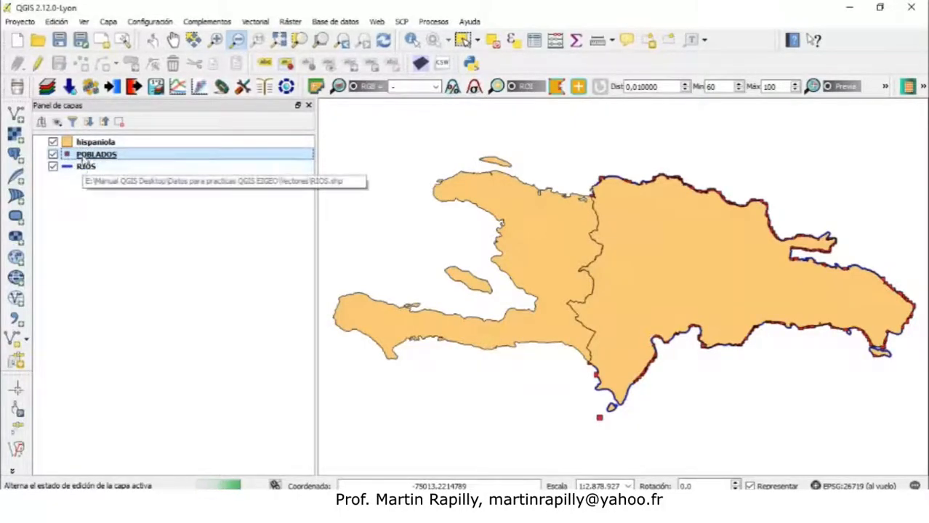
pyautogui.moveTo(89, 144); pyautogui.dragTo(91, 189)
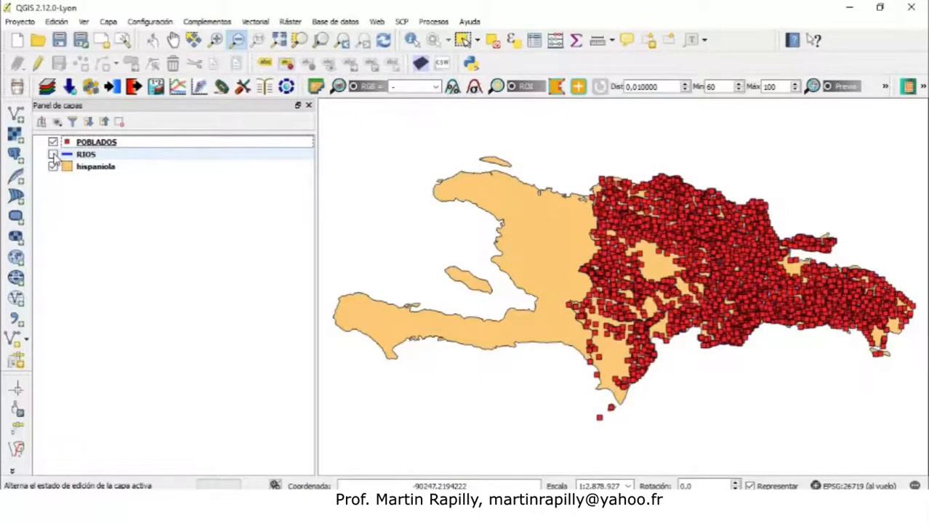
pyautogui.click(52, 142)
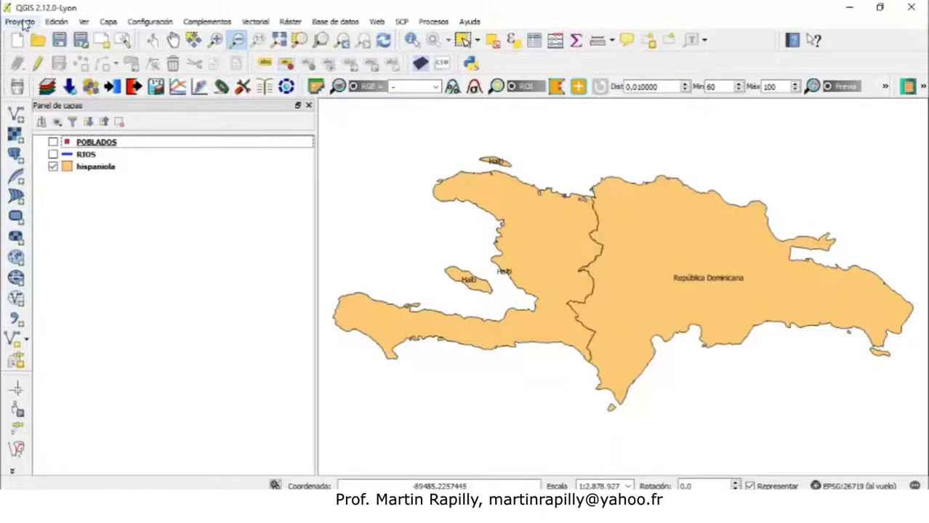
# Create a new print composer titled mapa 1
pyautogui.click(21, 22)
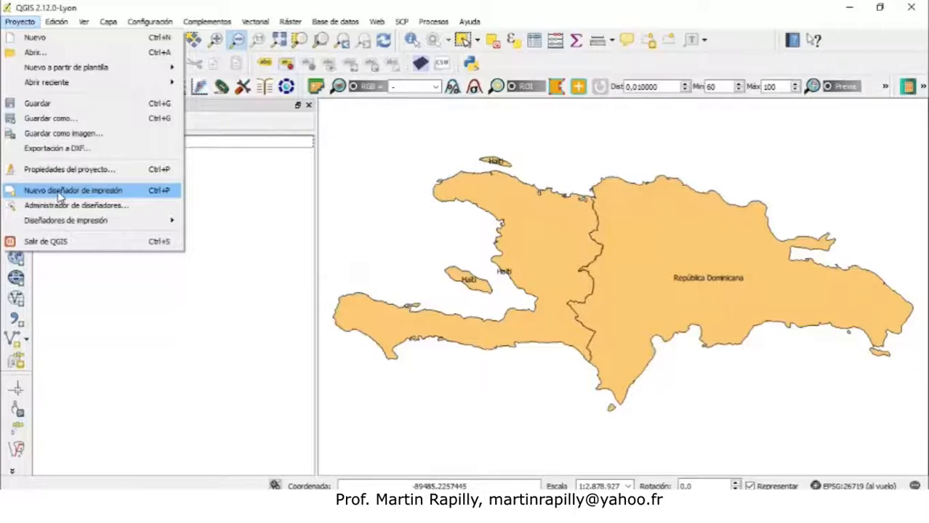
pyautogui.click(60, 195)
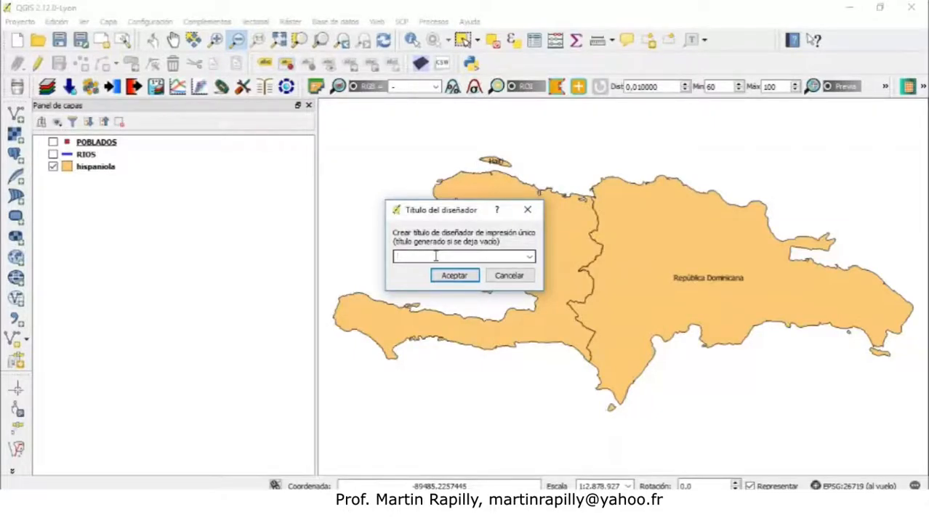
pyautogui.write('mapa 1')
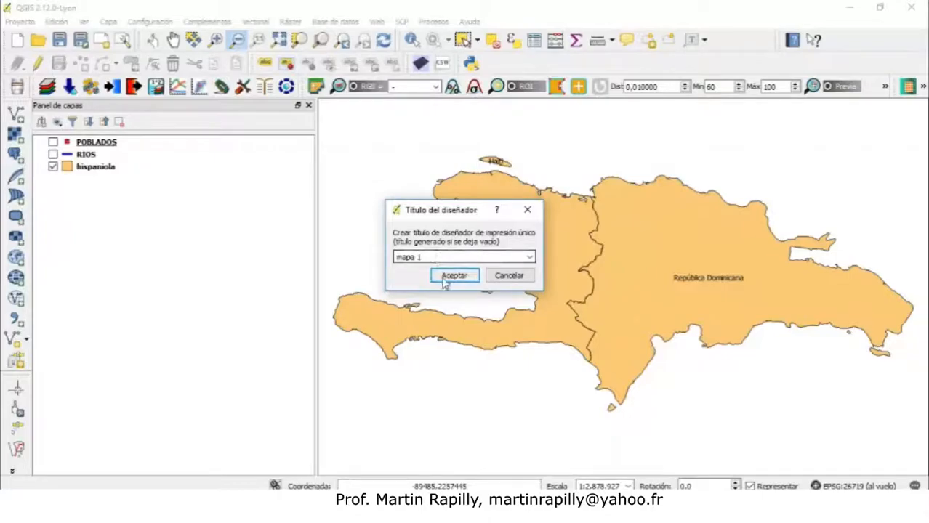
pyautogui.click(445, 275)
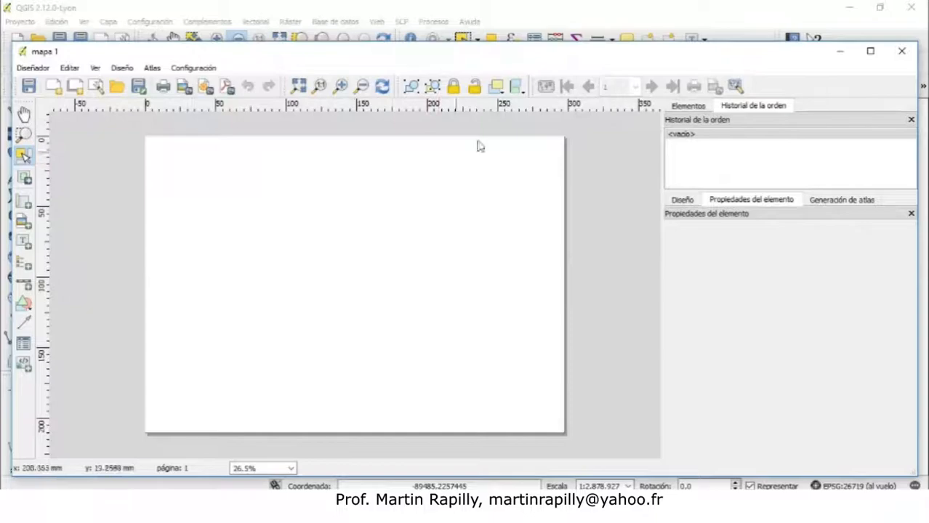
# Maximize the composer window and add a map item covering the whole page
pyautogui.click(871, 52)
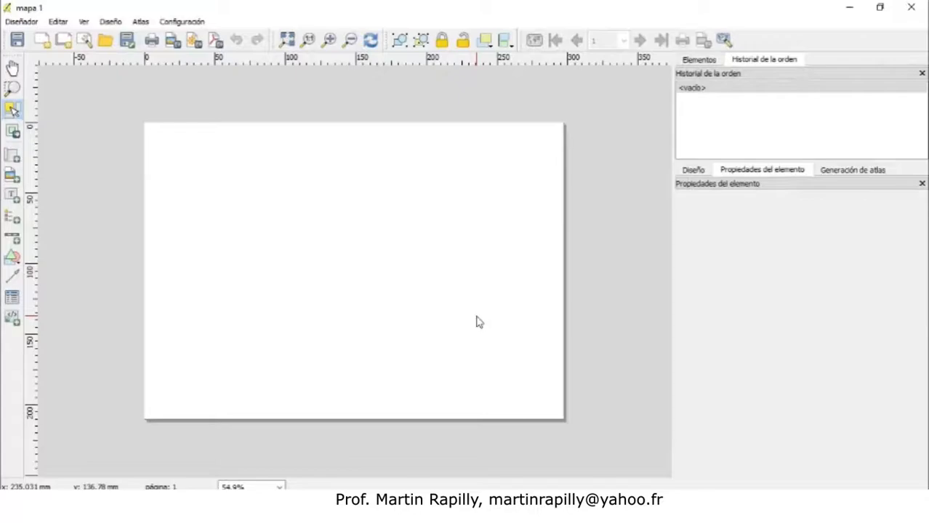
pyautogui.click(14, 157)
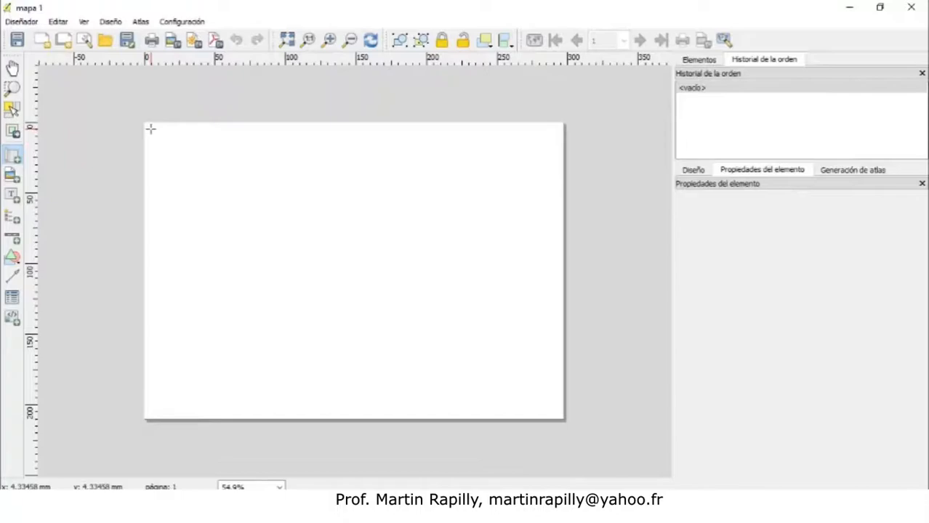
pyautogui.moveTo(150, 128); pyautogui.dragTo(558, 414)
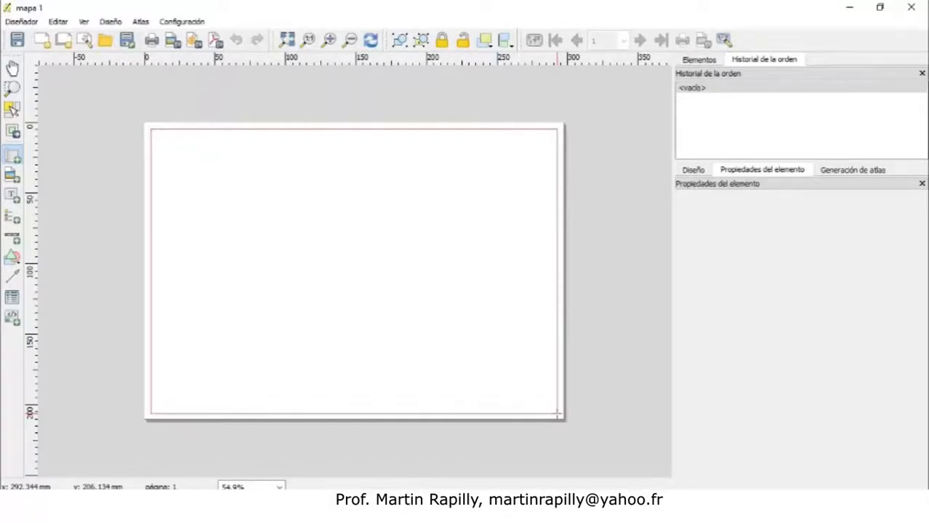
pyautogui.moveTo(557, 414); pyautogui.dragTo(300, 260)
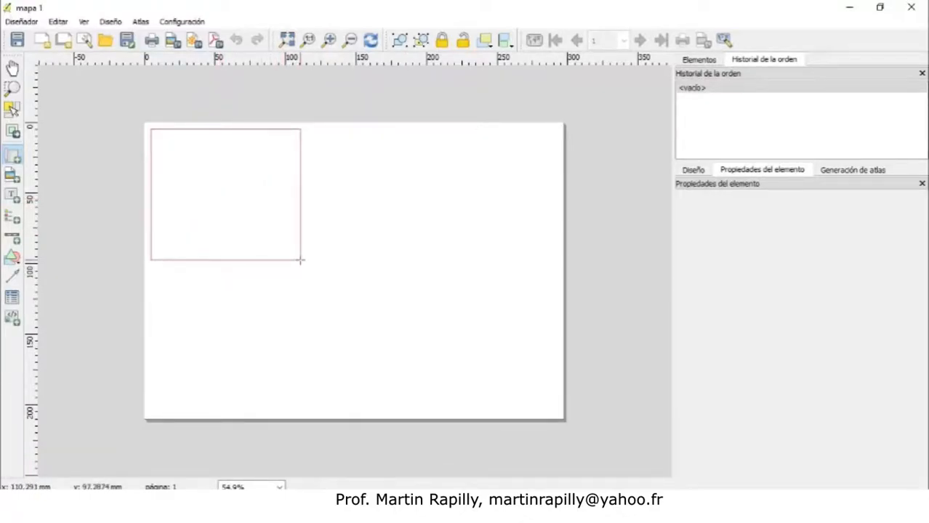
pyautogui.moveTo(300, 260); pyautogui.dragTo(558, 416)
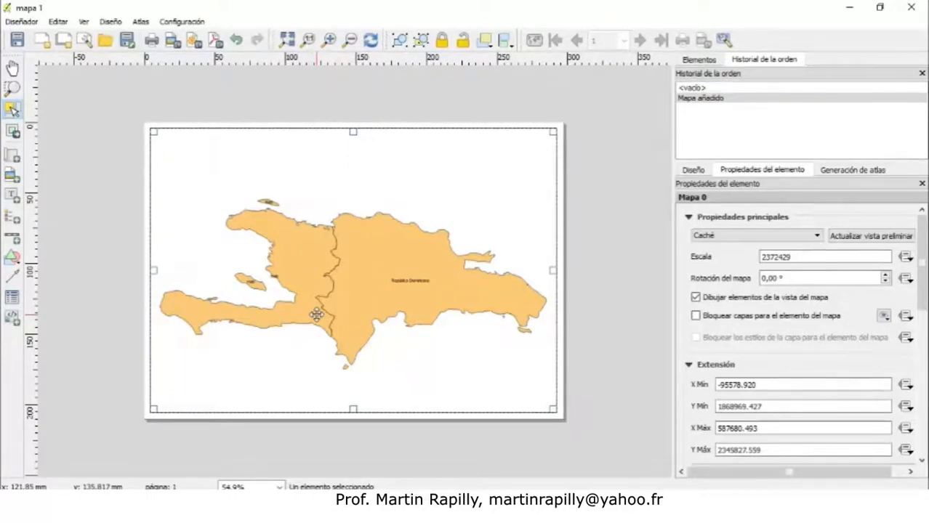
# Shift the map content slightly within the map frame and reselect the map item
pyautogui.click(13, 133)
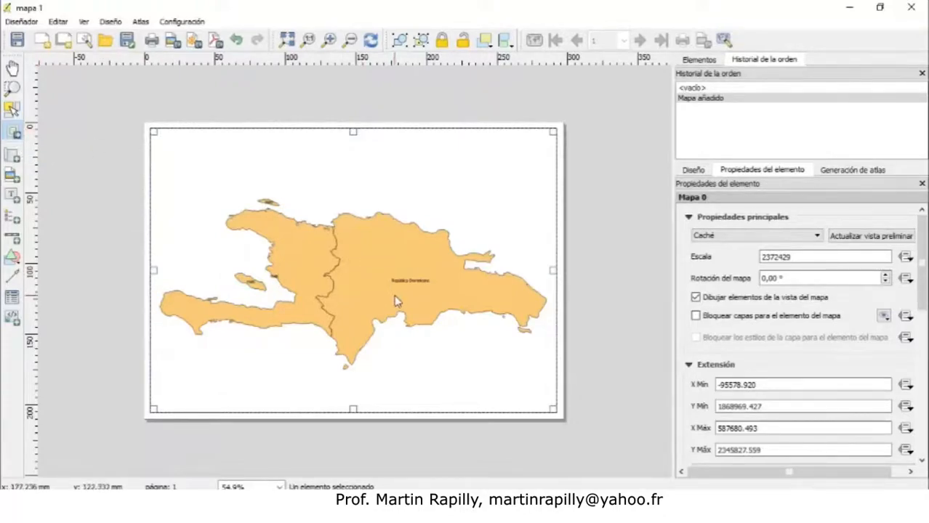
pyautogui.moveTo(369, 286)
pyautogui.mouseDown()
pyautogui.moveTo(366, 335)
pyautogui.moveTo(409, 276)
pyautogui.moveTo(324, 274)
pyautogui.moveTo(390, 266)
pyautogui.moveTo(365, 257)
pyautogui.moveTo(368, 276)
pyautogui.mouseUp()
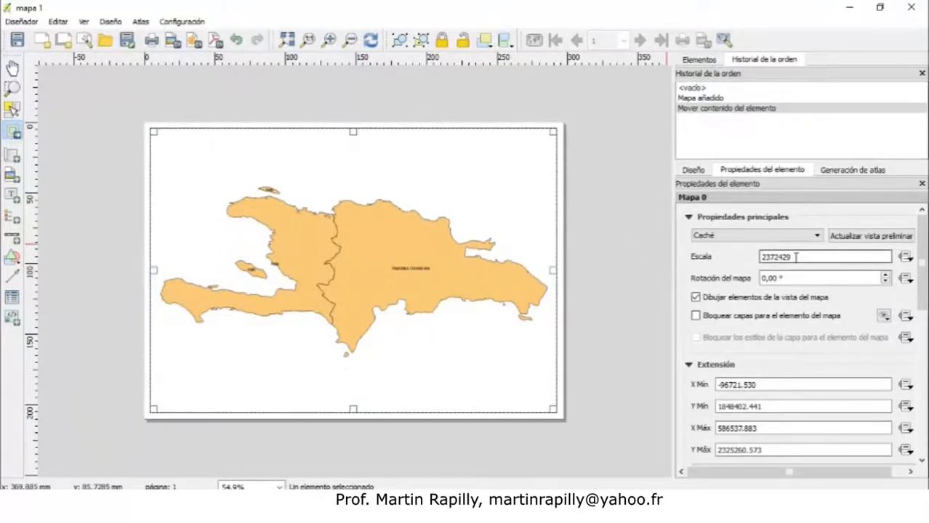
pyautogui.click(12, 109)
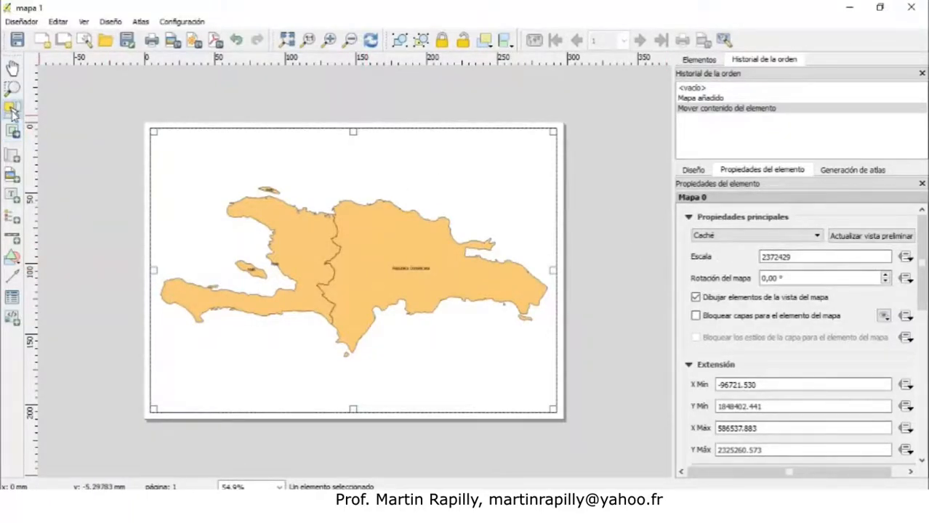
pyautogui.click(142, 104)
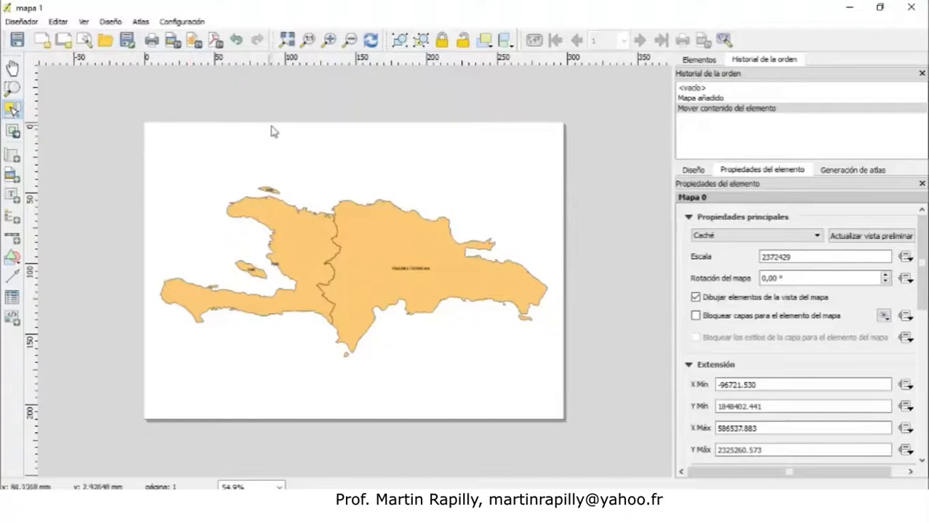
pyautogui.click(299, 197)
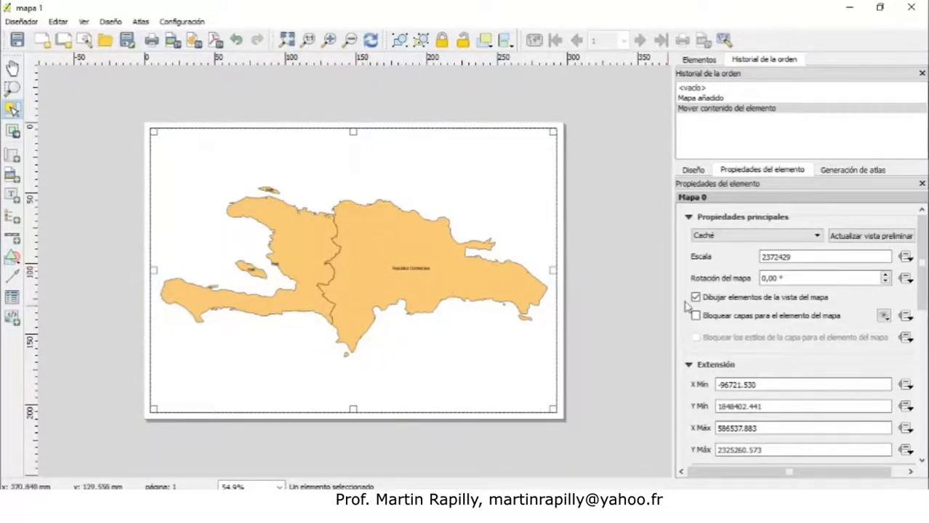
# Set the map item's scale to 2300000
pyautogui.click(592, 229)
pyautogui.click(478, 226)
pyautogui.click(791, 256)
pyautogui.moveTo(792, 256); pyautogui.dragTo(761, 256)
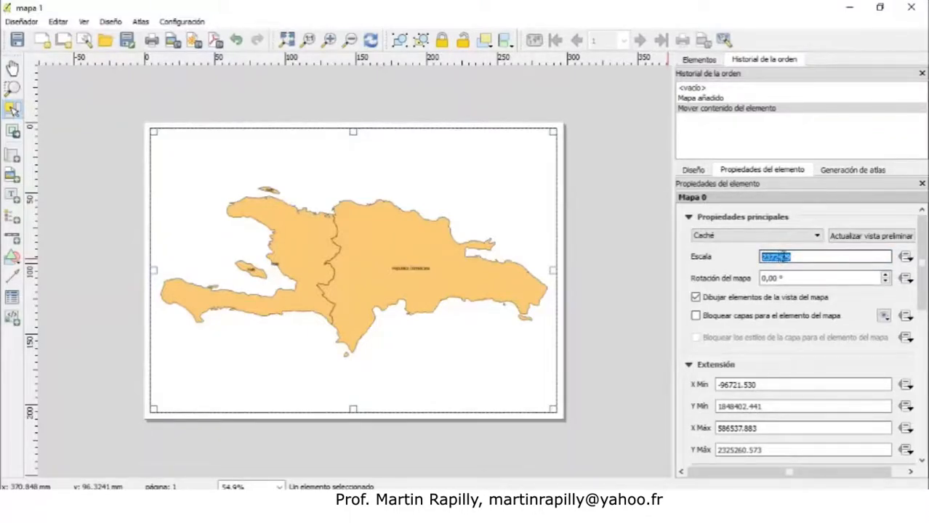
pyautogui.moveTo(791, 257); pyautogui.dragTo(774, 257)
pyautogui.write('00000')
pyautogui.press('Return')
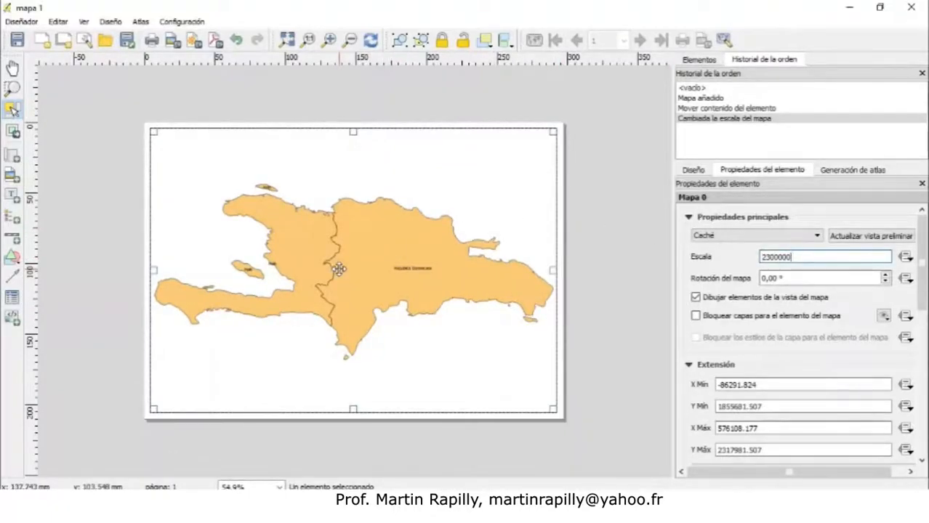
pyautogui.click(795, 257)
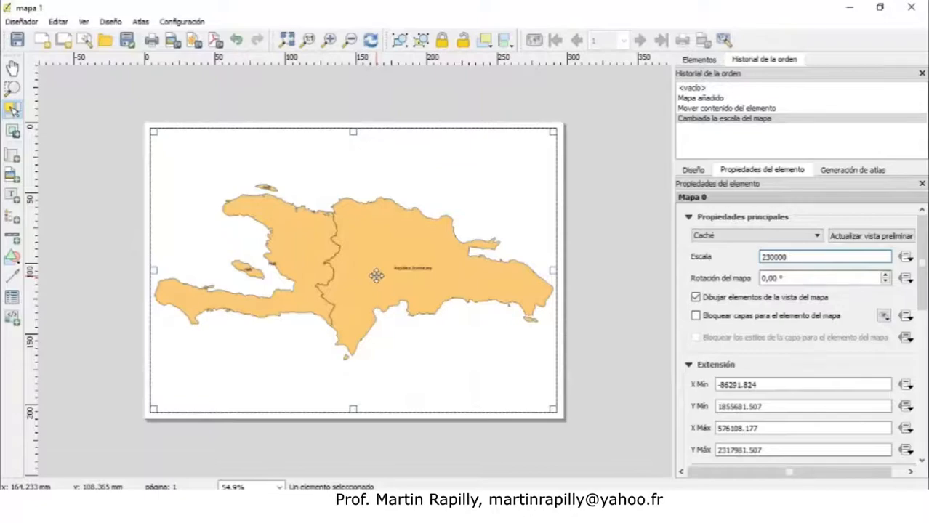
pyautogui.press('Return')
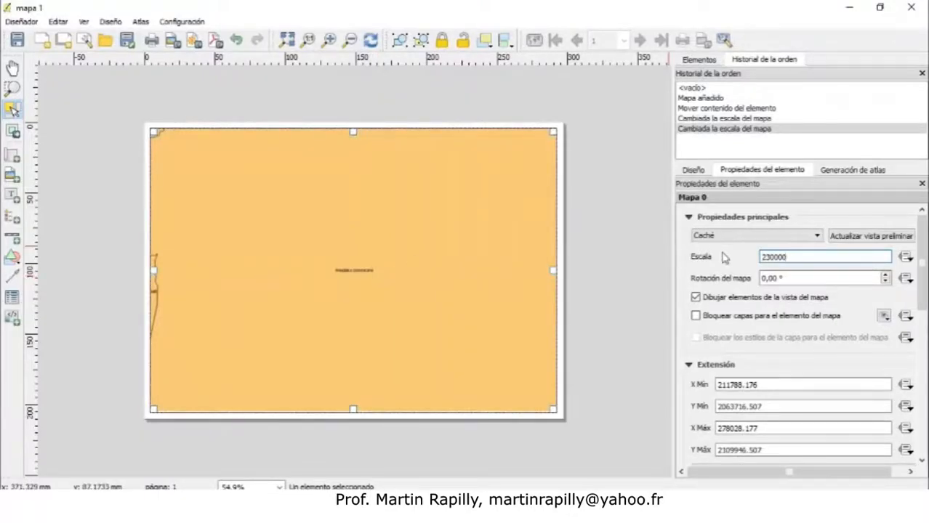
pyautogui.press('Return')
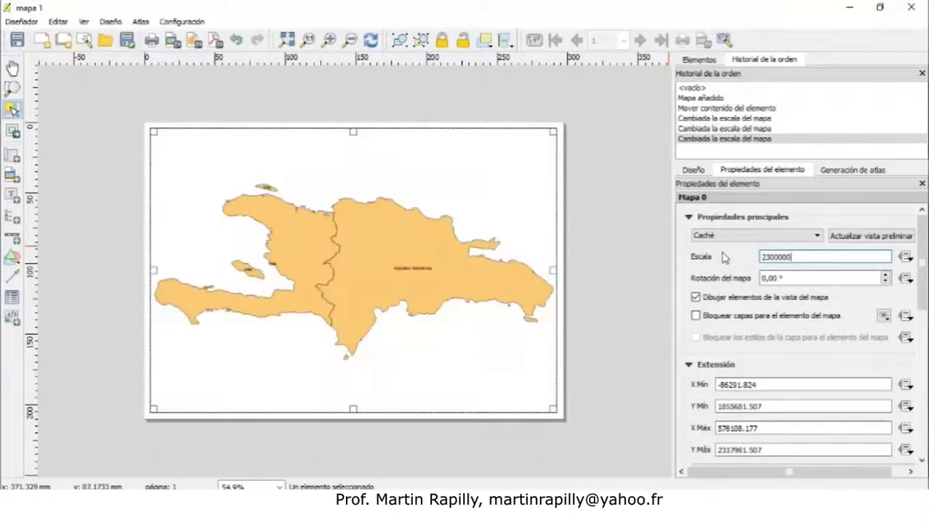
pyautogui.write('0')
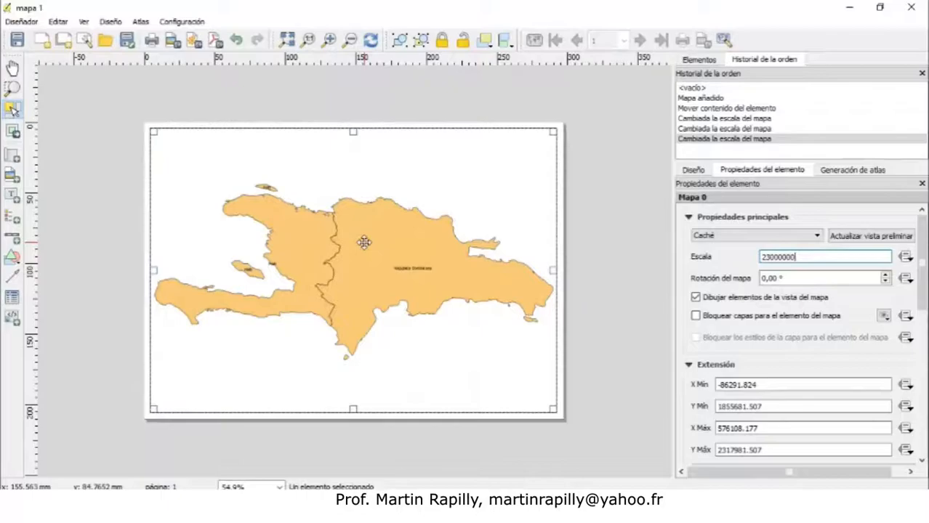
pyautogui.press('Return')
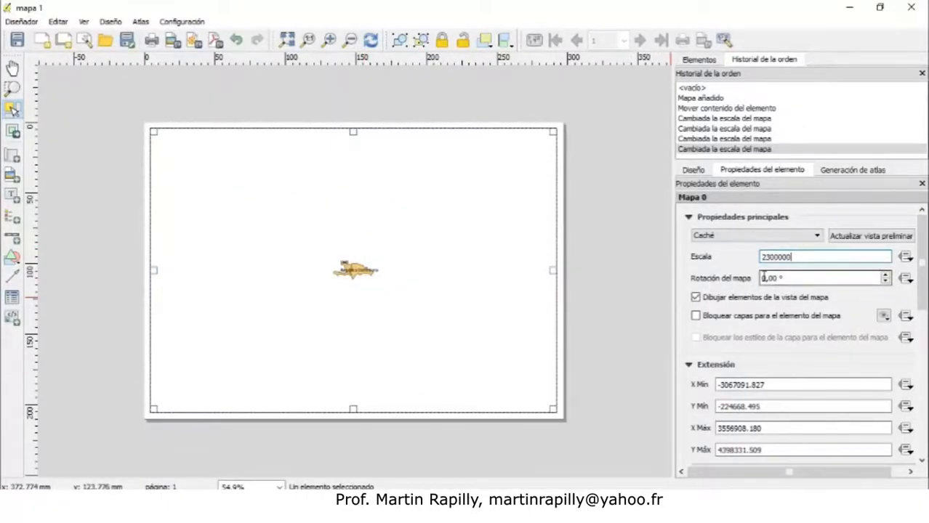
pyautogui.press('Return')
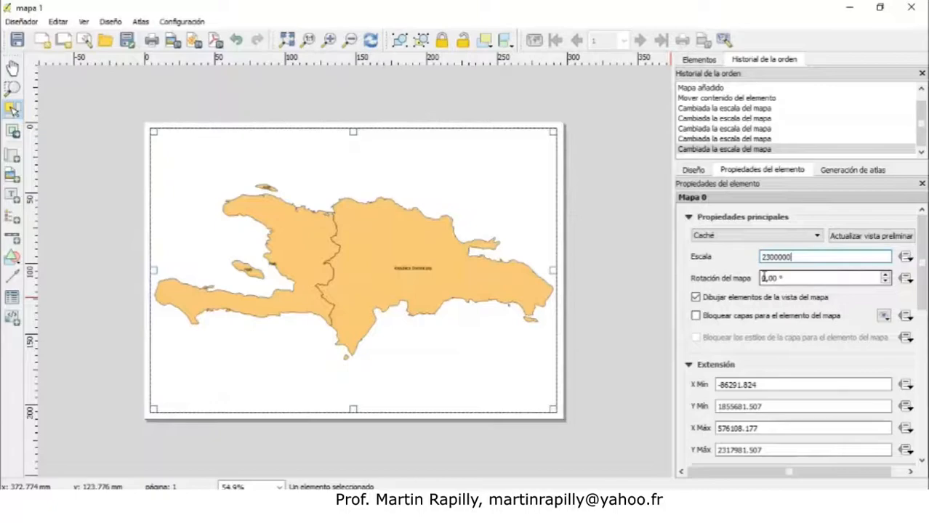
# Try rotating the map with the rotation spinner, then set the map rotation back to 0°
pyautogui.click(886, 275)
pyautogui.click(886, 276)
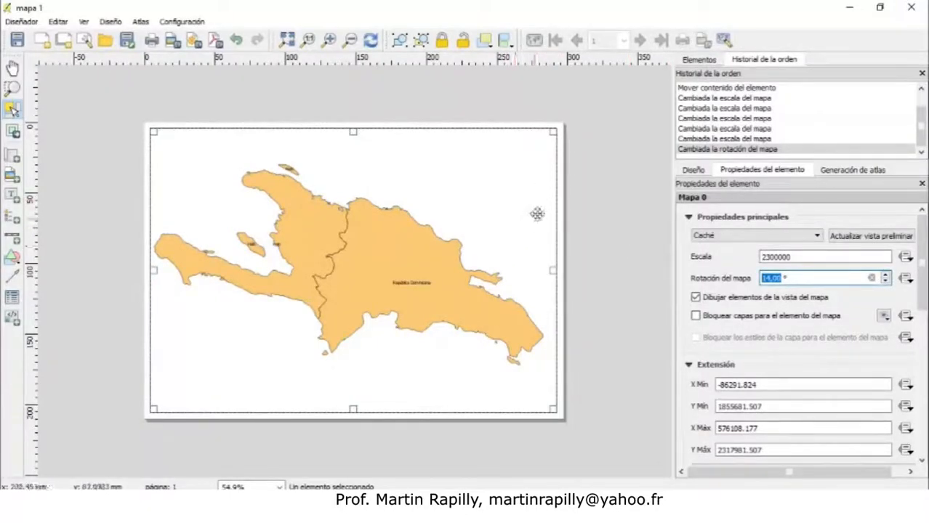
pyautogui.click(871, 278)
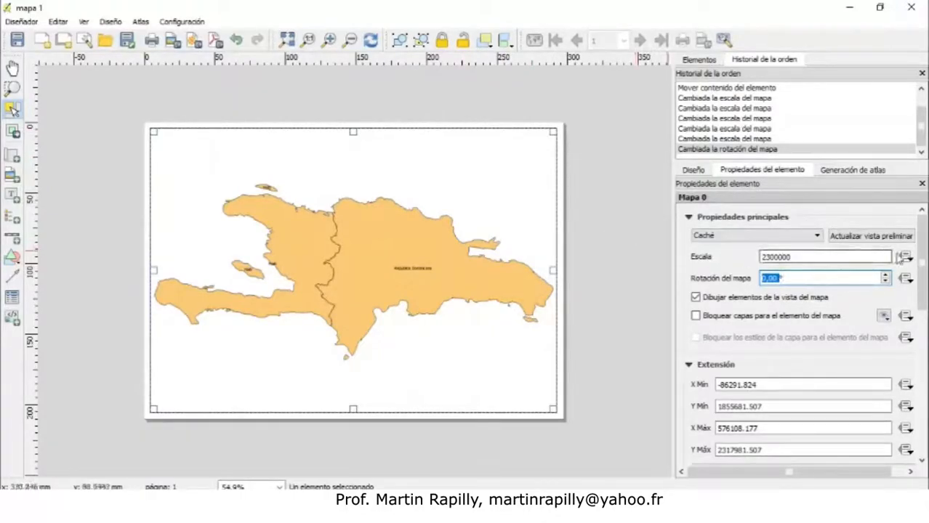
# Enable the frame around the map item
pyautogui.moveTo(923, 261); pyautogui.dragTo(922, 360)
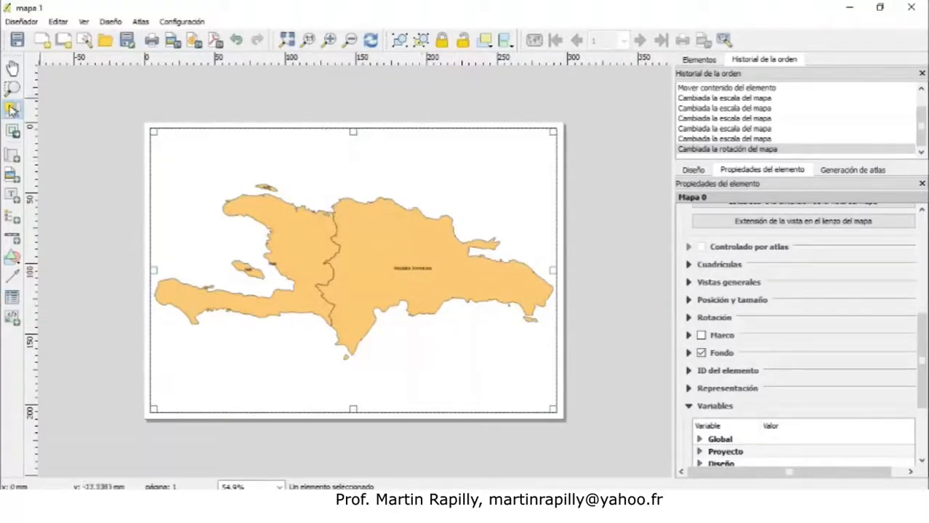
pyautogui.click(201, 110)
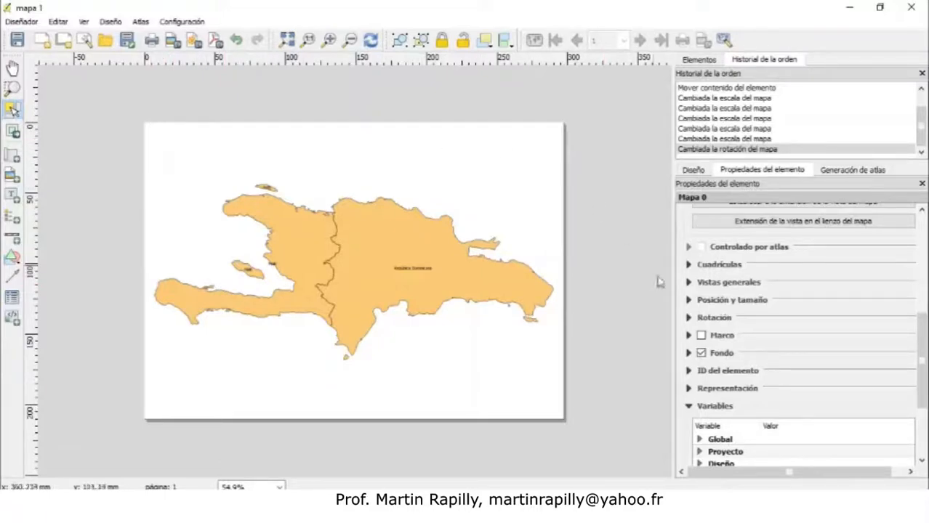
pyautogui.click(701, 337)
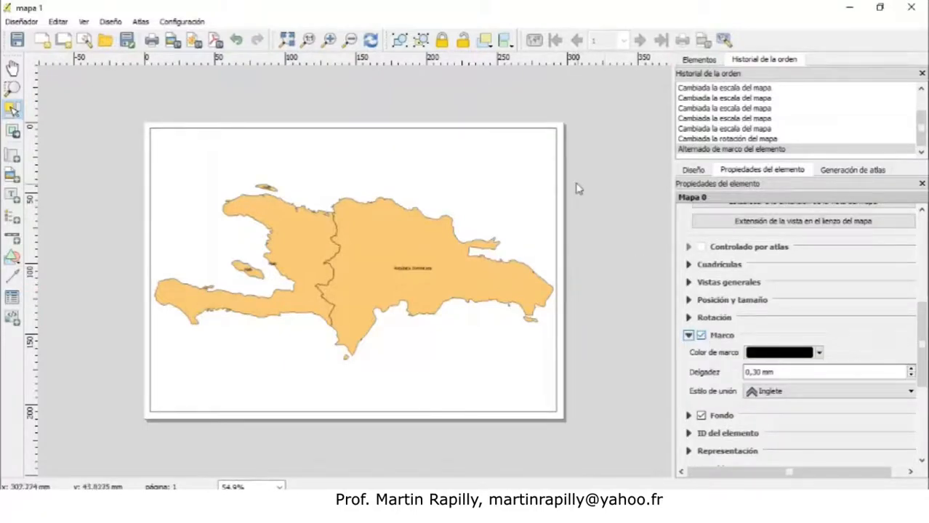
pyautogui.click(18, 110)
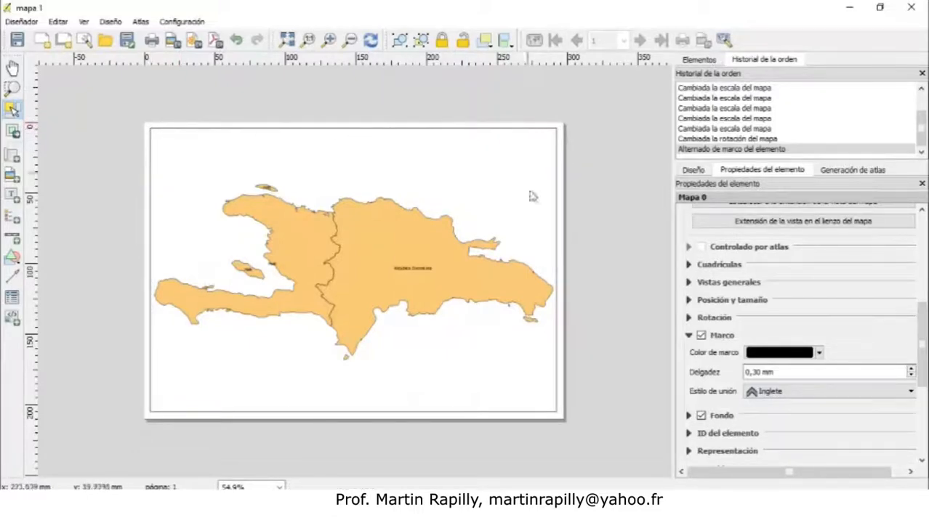
# Set the map frame colour to black and its thickness to 0.90 mm
pyautogui.click(819, 354)
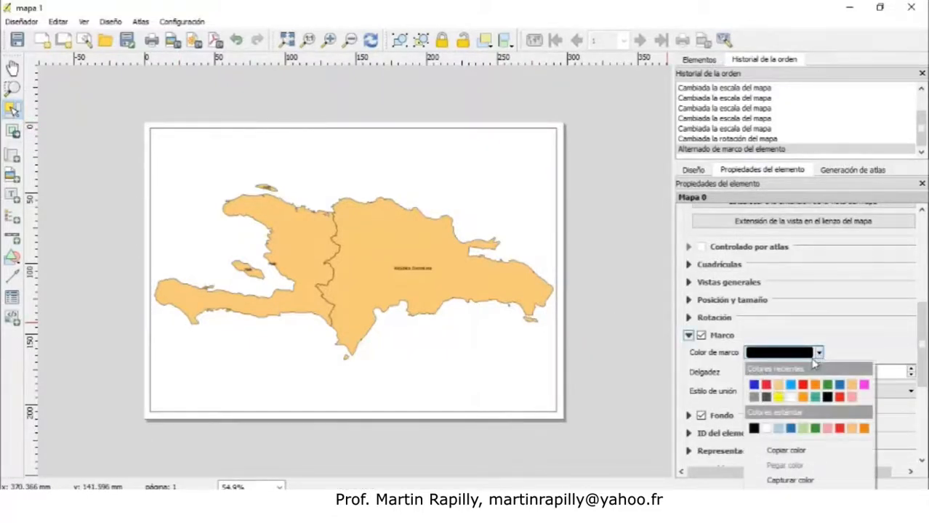
pyautogui.click(775, 386)
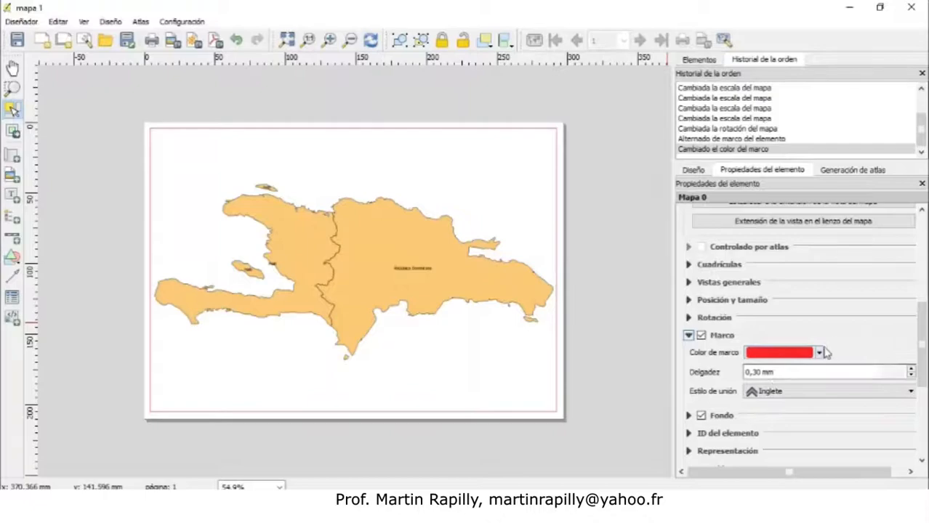
pyautogui.click(820, 353)
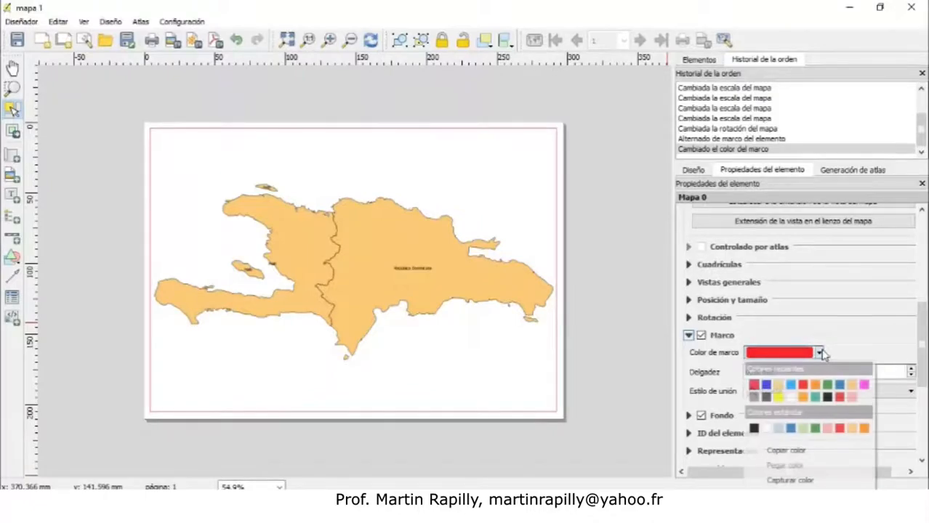
pyautogui.click(754, 428)
pyautogui.click(910, 370)
pyautogui.click(910, 370)
pyautogui.click(910, 370)
pyautogui.click(910, 370)
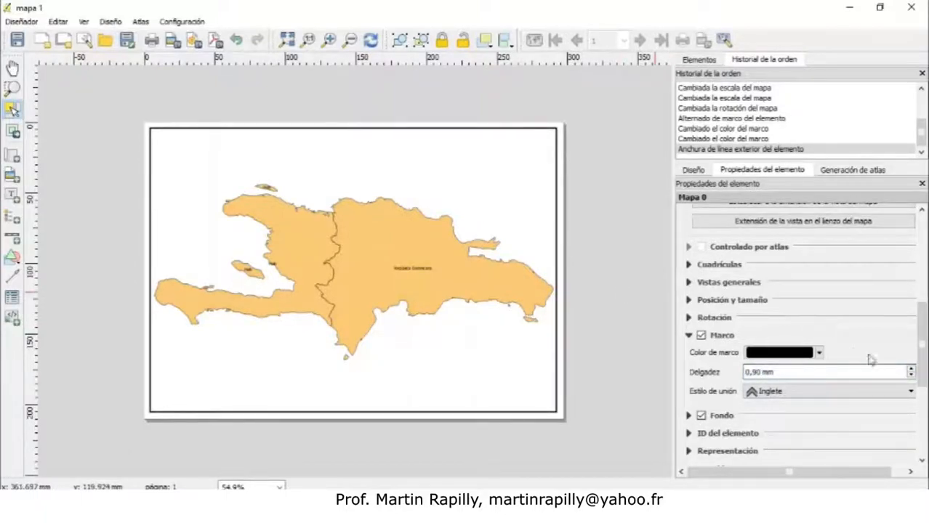
# Try red and blue backgrounds for the map item, then set its background colour to white
pyautogui.moveTo(921, 341); pyautogui.dragTo(922, 383)
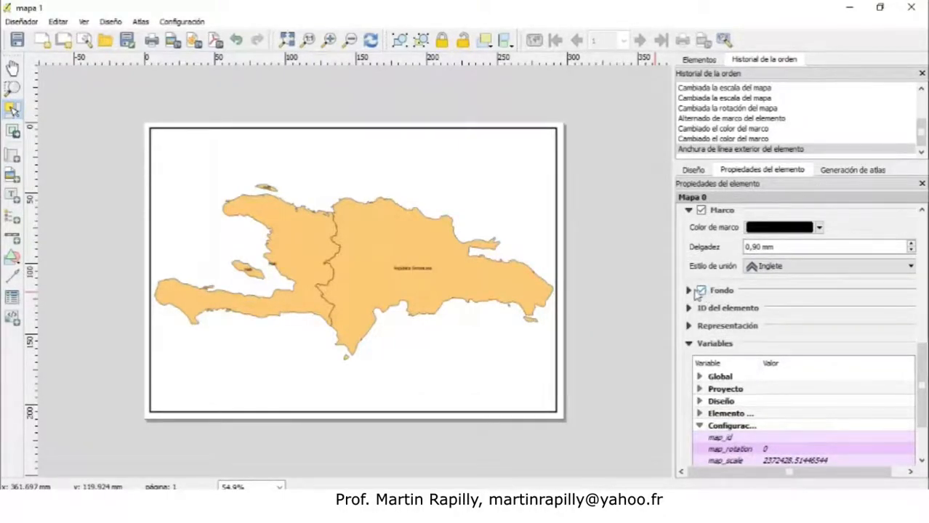
pyautogui.click(690, 291)
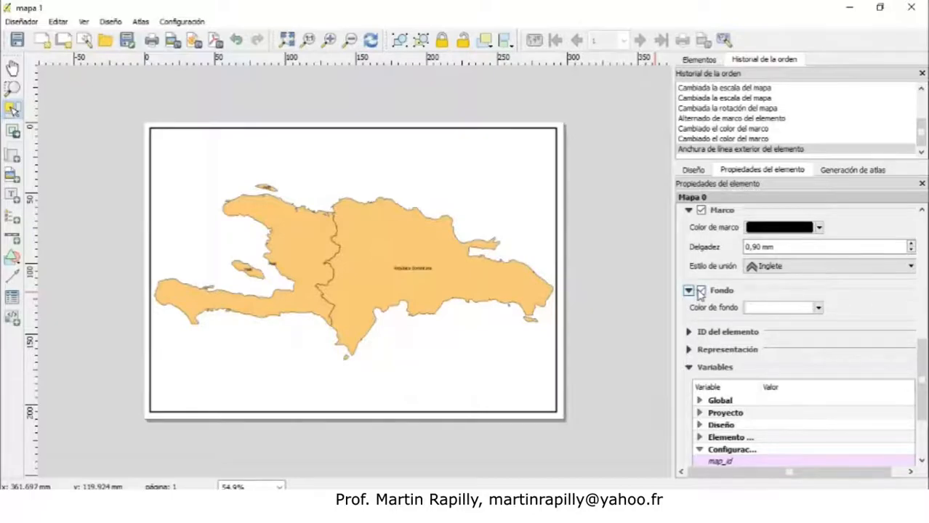
pyautogui.click(818, 308)
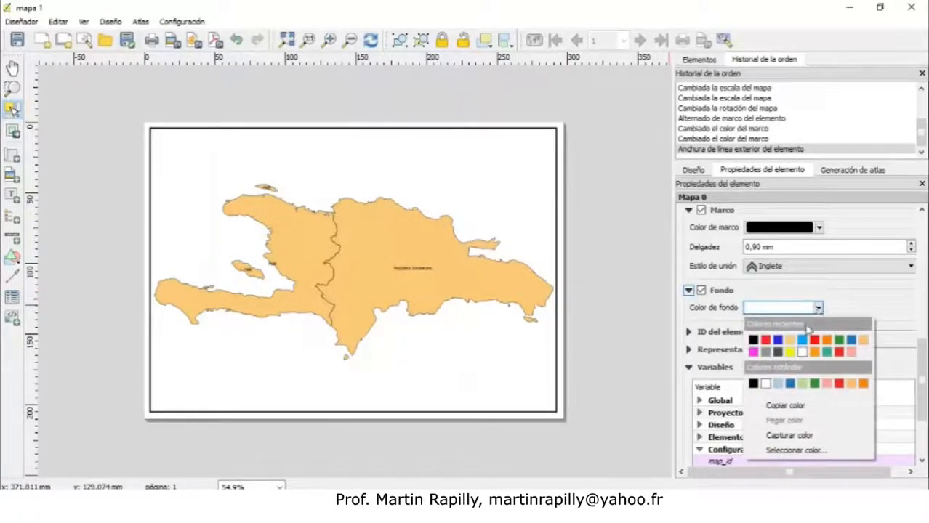
pyautogui.click(767, 341)
pyautogui.click(819, 308)
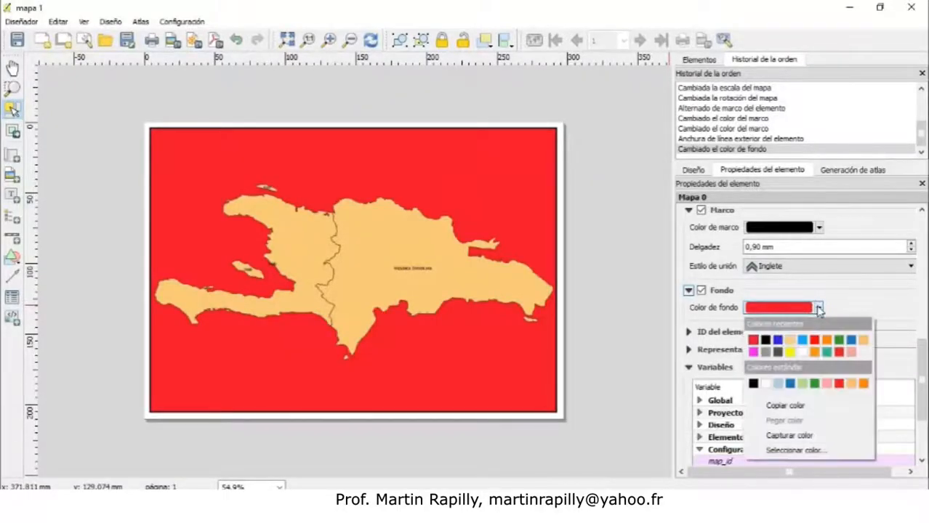
pyautogui.click(778, 340)
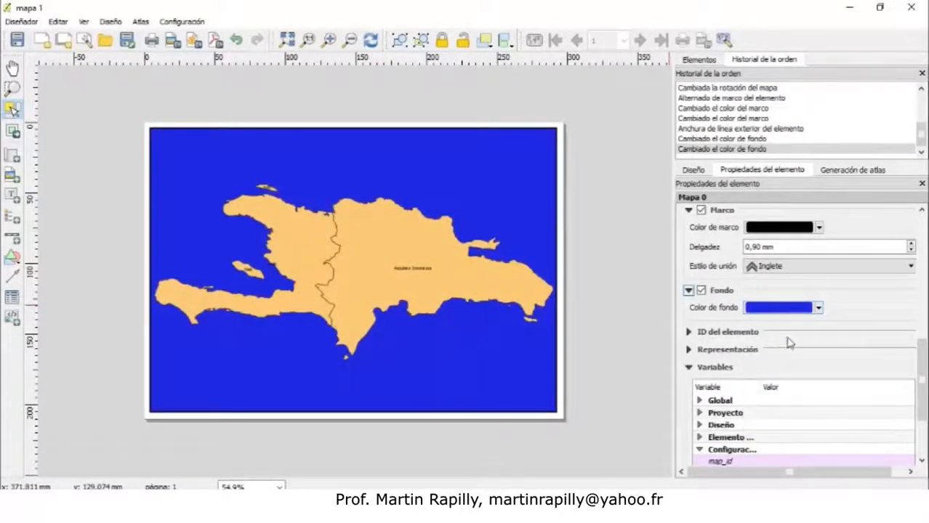
pyautogui.click(818, 308)
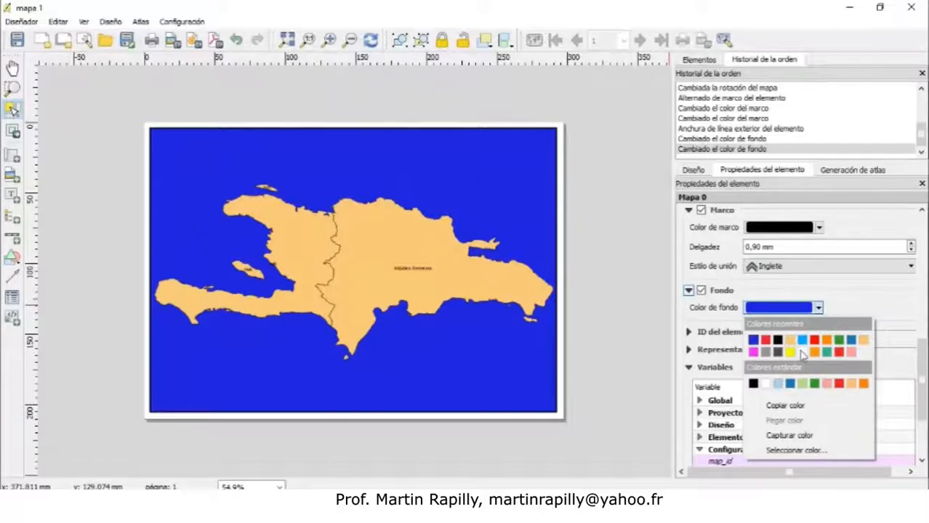
pyautogui.click(767, 384)
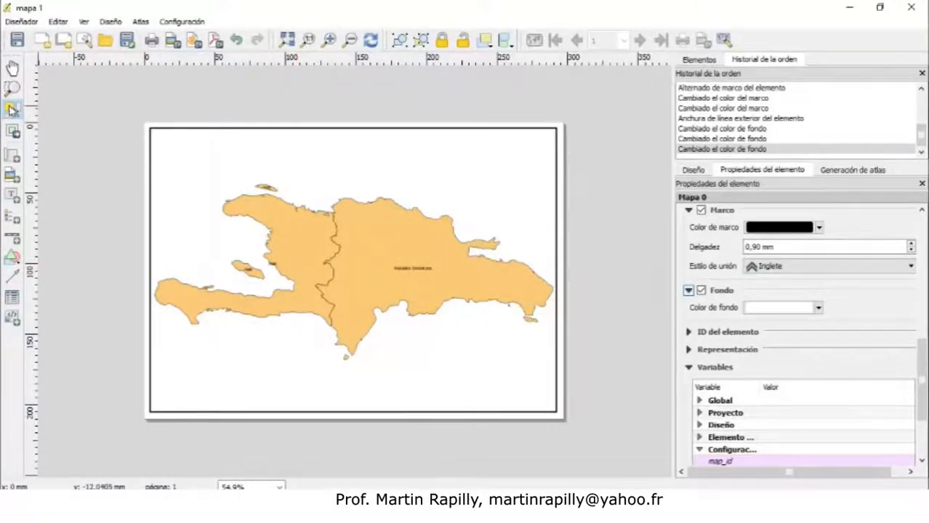
# Add a new text label above the map and enlarge its box to about 65 mm wide
pyautogui.click(12, 197)
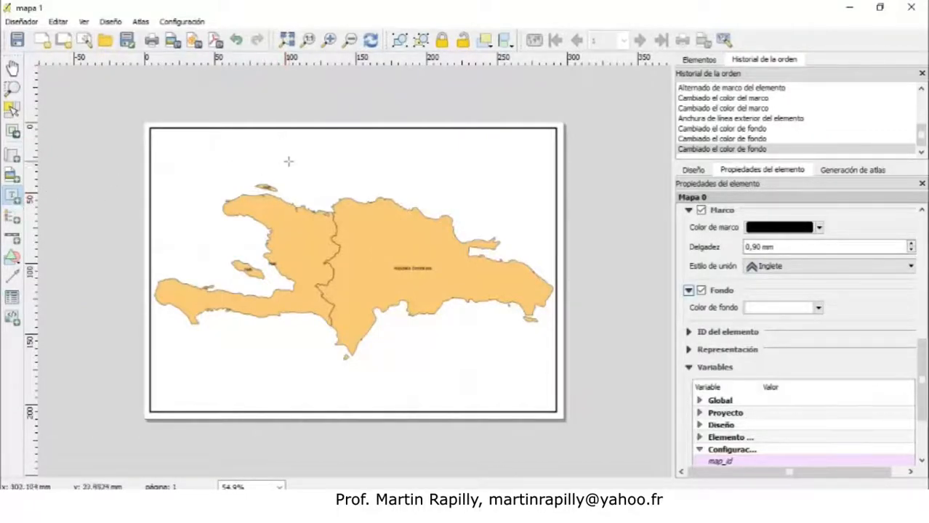
pyautogui.click(307, 142)
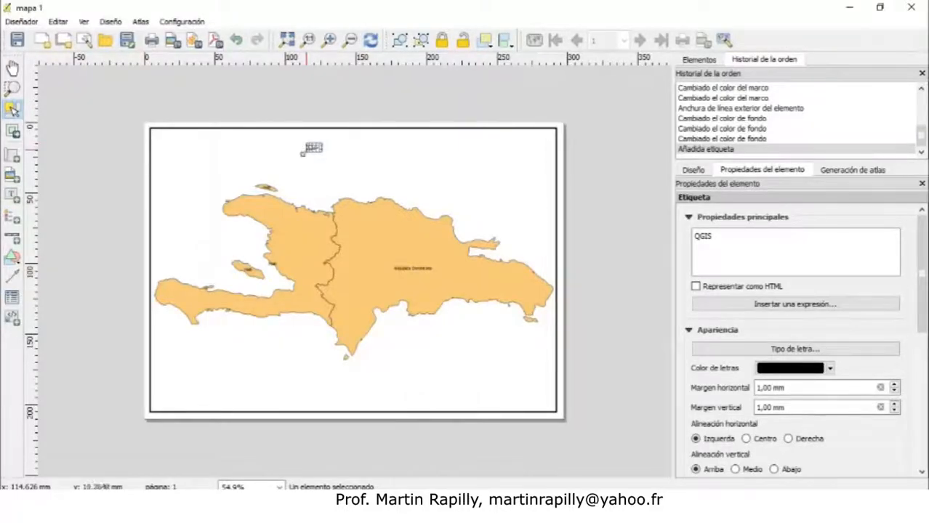
pyautogui.moveTo(328, 151); pyautogui.dragTo(422, 168)
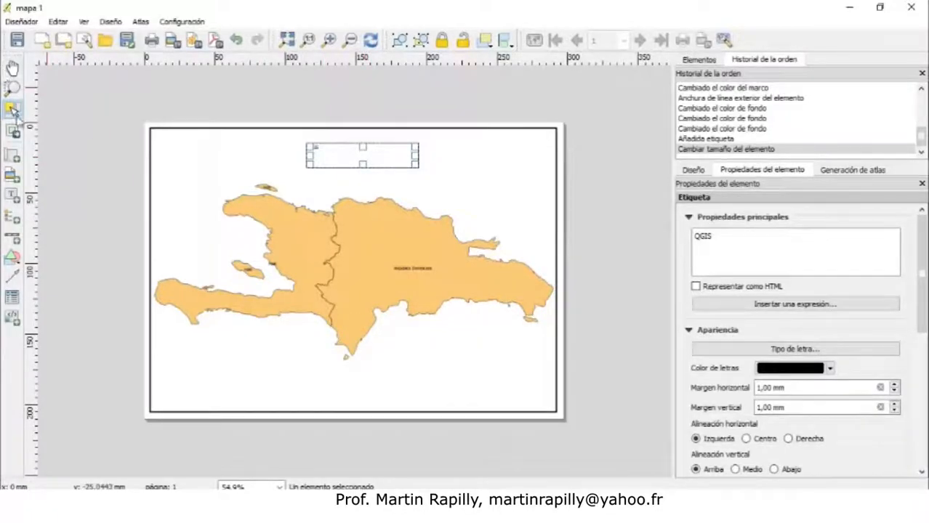
# Select the label and replace its text with "Isla Hispaniola"
pyautogui.click(231, 232)
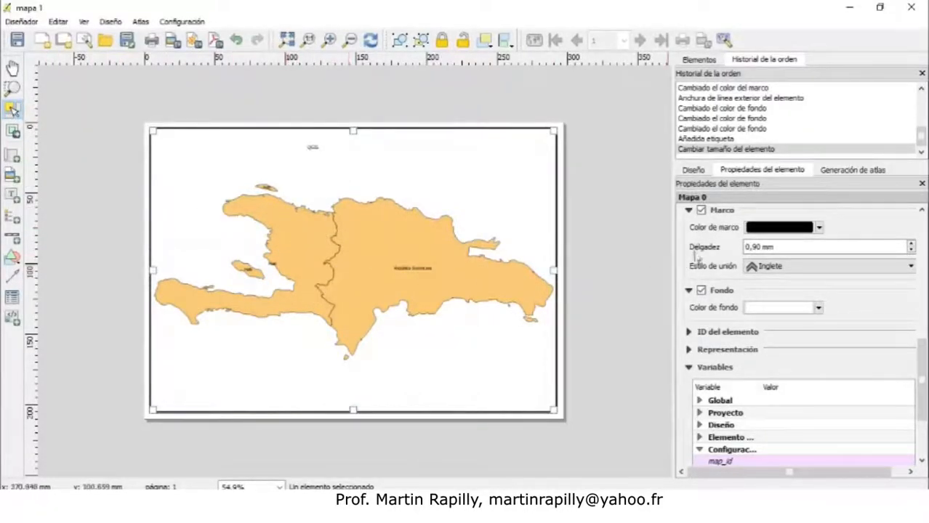
pyautogui.moveTo(922, 388); pyautogui.dragTo(922, 266)
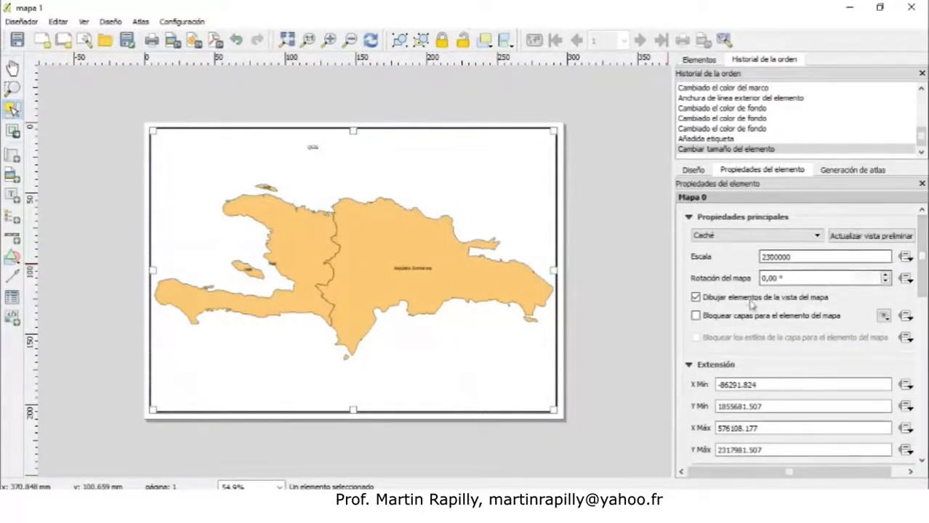
pyautogui.click(319, 151)
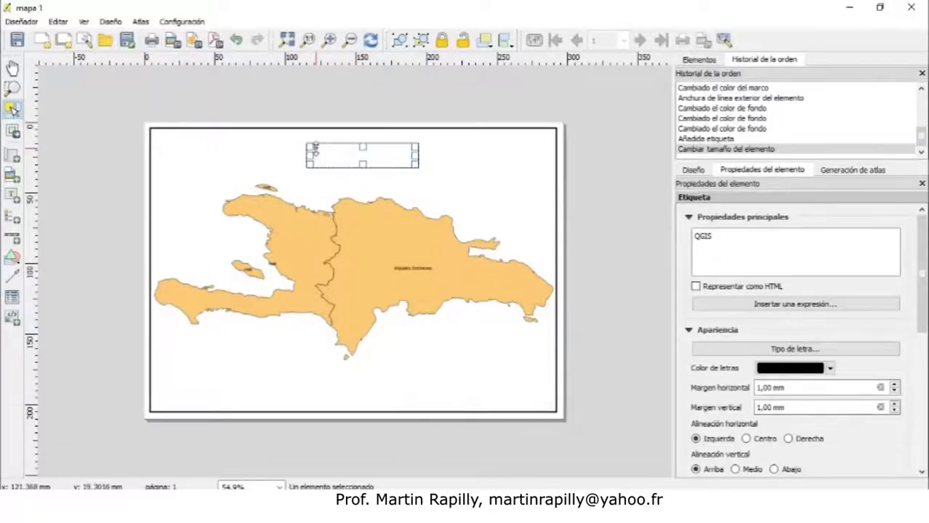
pyautogui.moveTo(739, 247); pyautogui.dragTo(689, 242)
pyautogui.write('Isla HispaniolaPP')
pyautogui.press('BackSpace')
pyautogui.press('BackSpace')
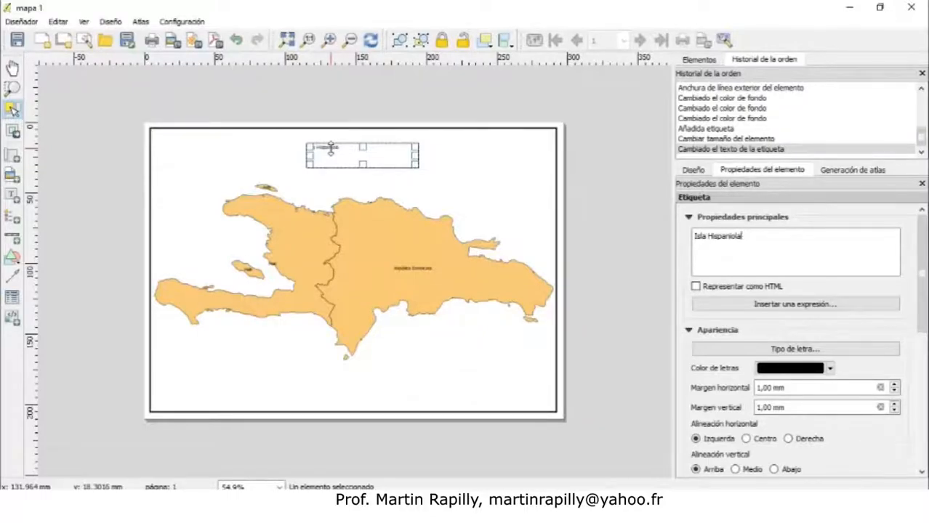
# Extend the label text to "Límites de la Isla Hispaniola en la actualidad"
pyautogui.click(696, 236)
pyautogui.write('Límite de')
pyautogui.press('Delete')
pyautogui.press('Delete')
pyautogui.press('BackSpace')
pyautogui.press('BackSpace')
pyautogui.press('BackSpace')
pyautogui.write('es de')
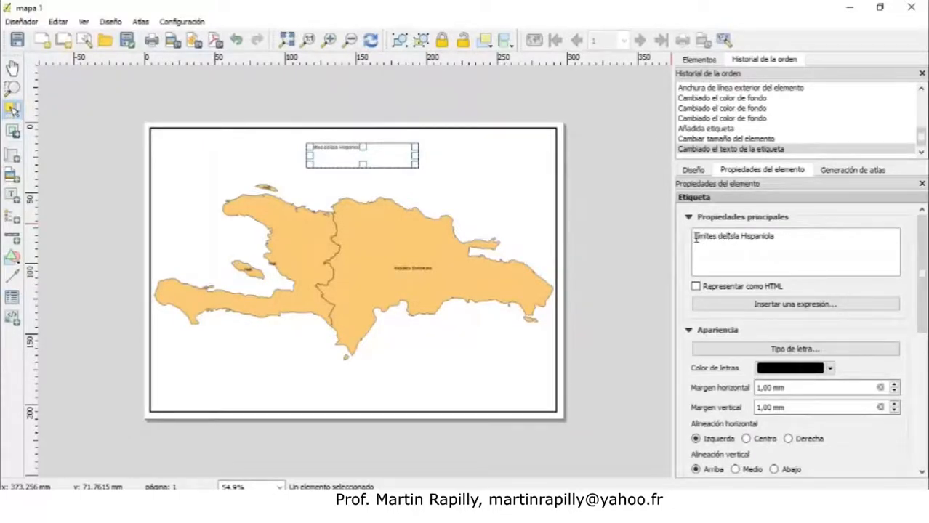
pyautogui.write(' la Isla Hispaniola en la actu')
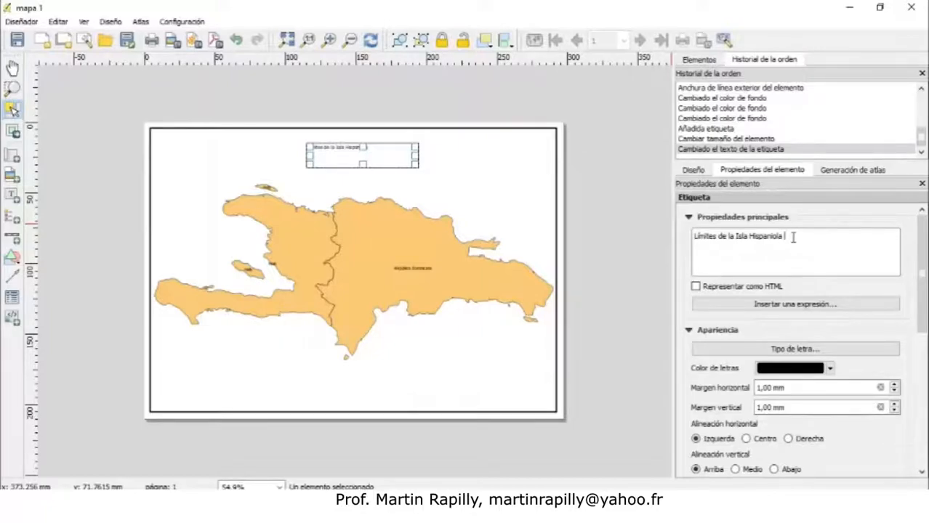
pyautogui.write('alidad')
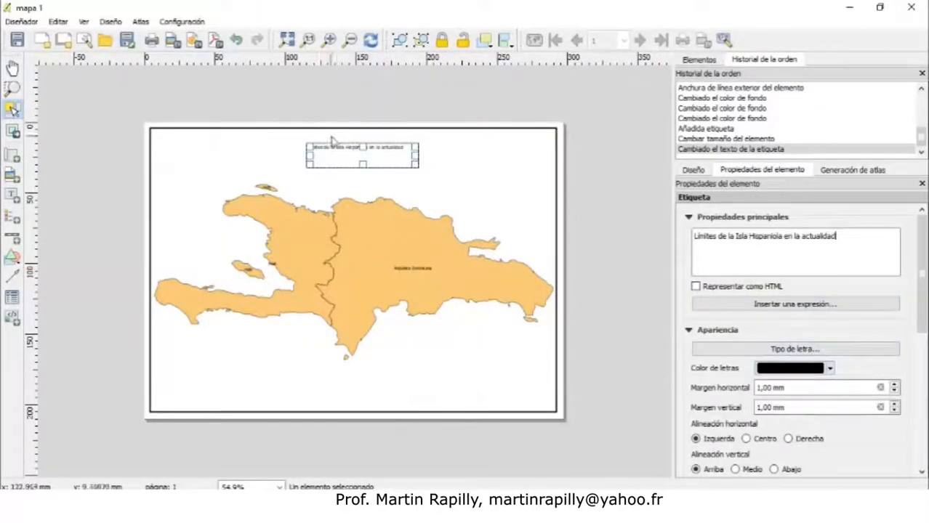
# Set the label's font to size 14 in Bold style
pyautogui.click(782, 350)
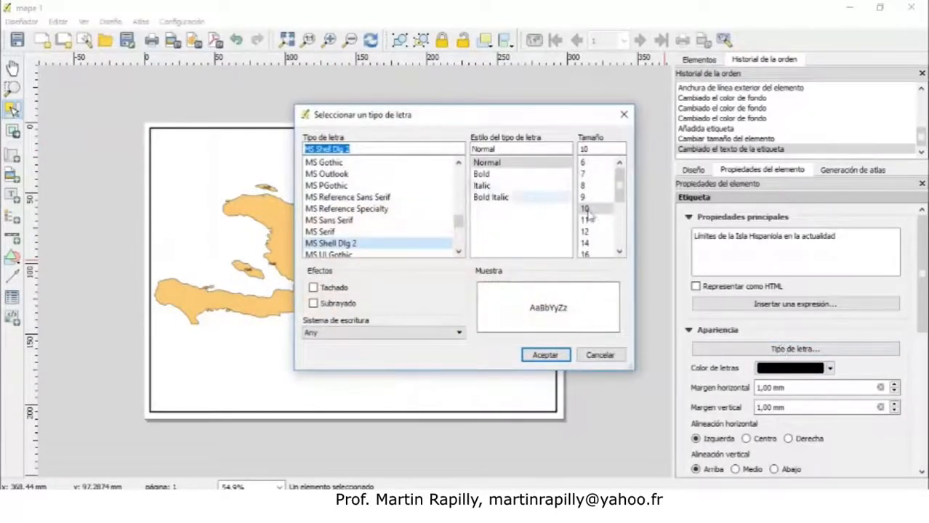
pyautogui.click(588, 243)
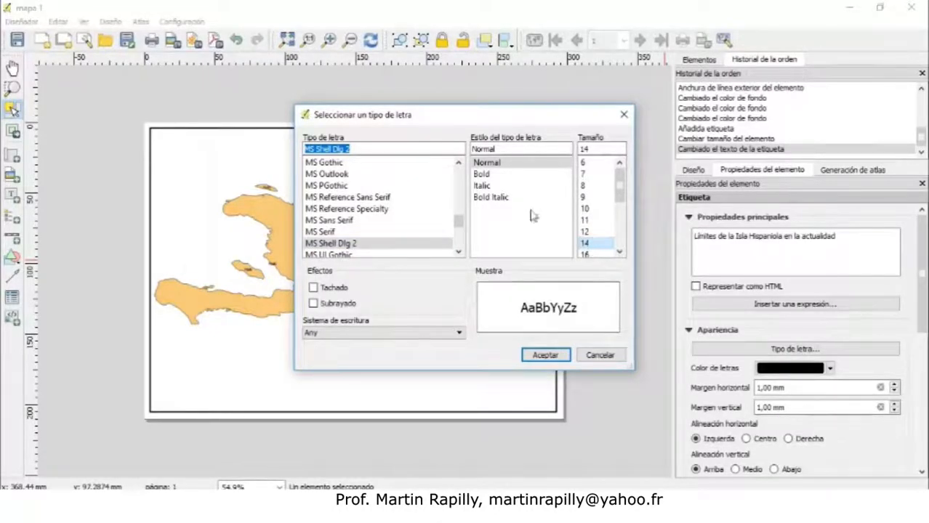
pyautogui.click(485, 174)
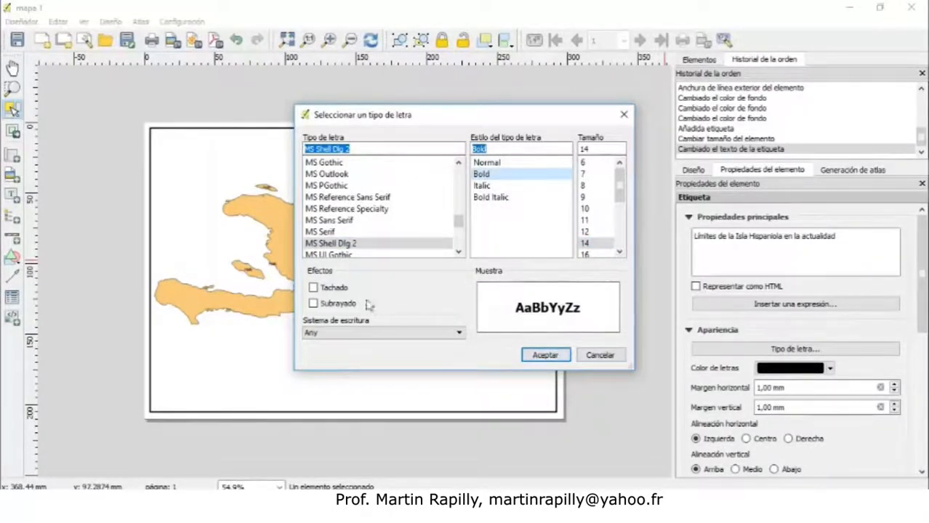